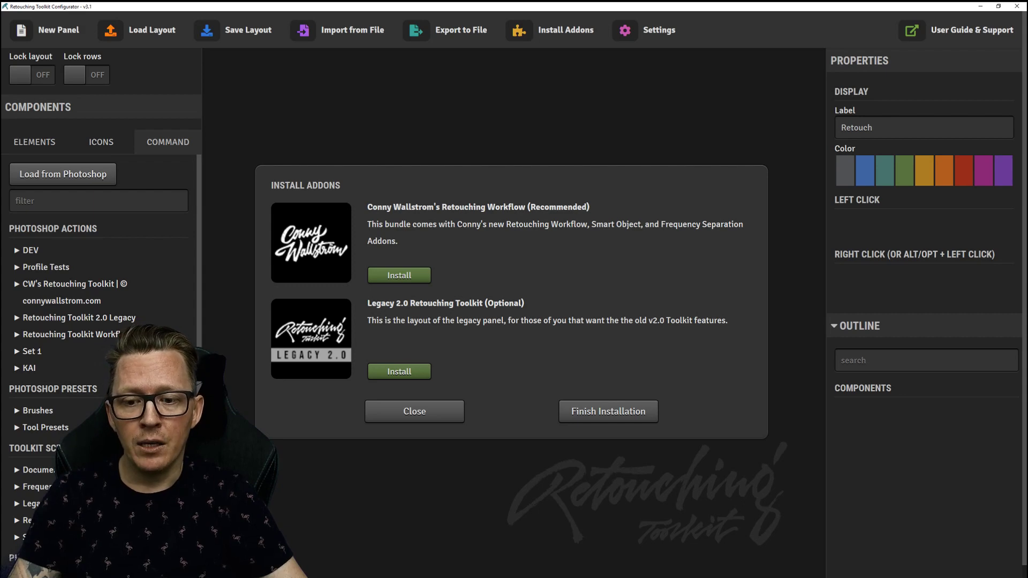
Install the recommended workflow and Legacy 2.0 addons with admin rights, then save the layout.
click(399, 275)
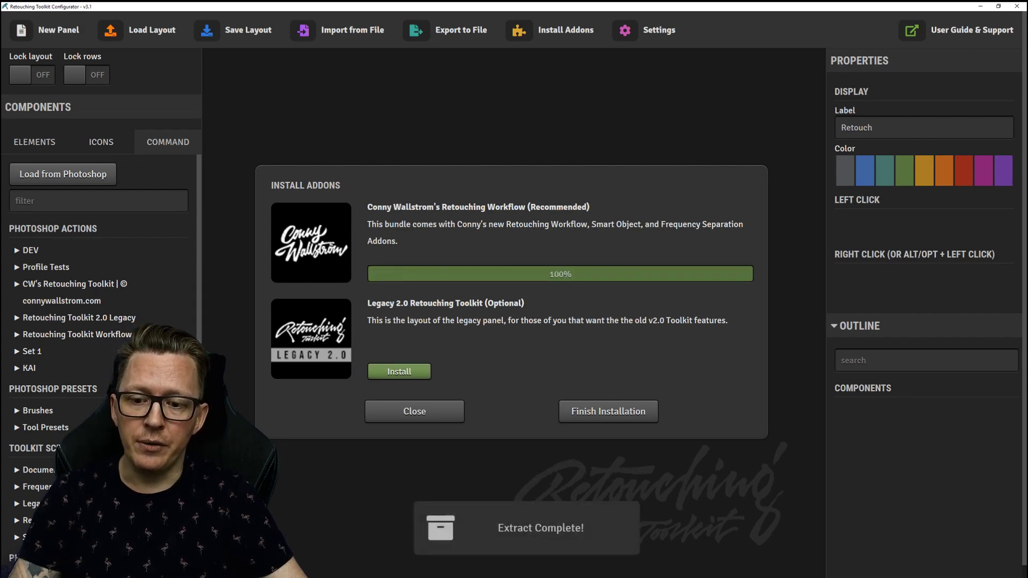
click(399, 371)
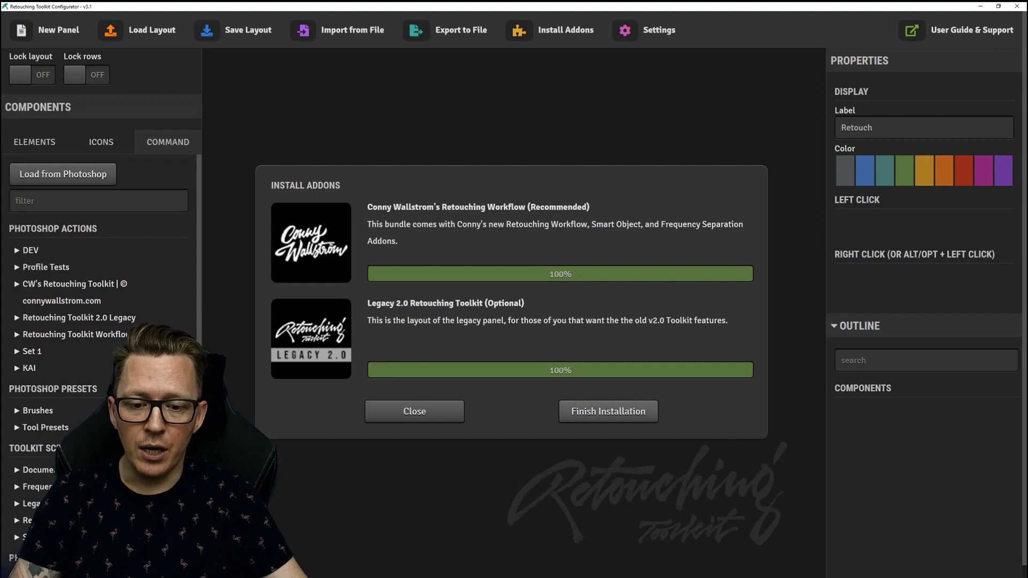
click(643, 410)
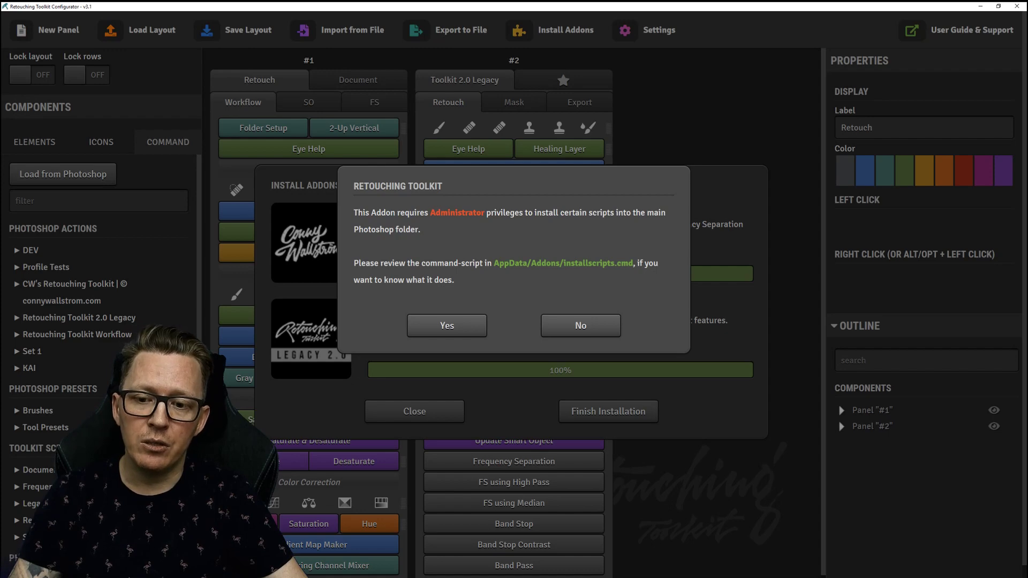
click(446, 326)
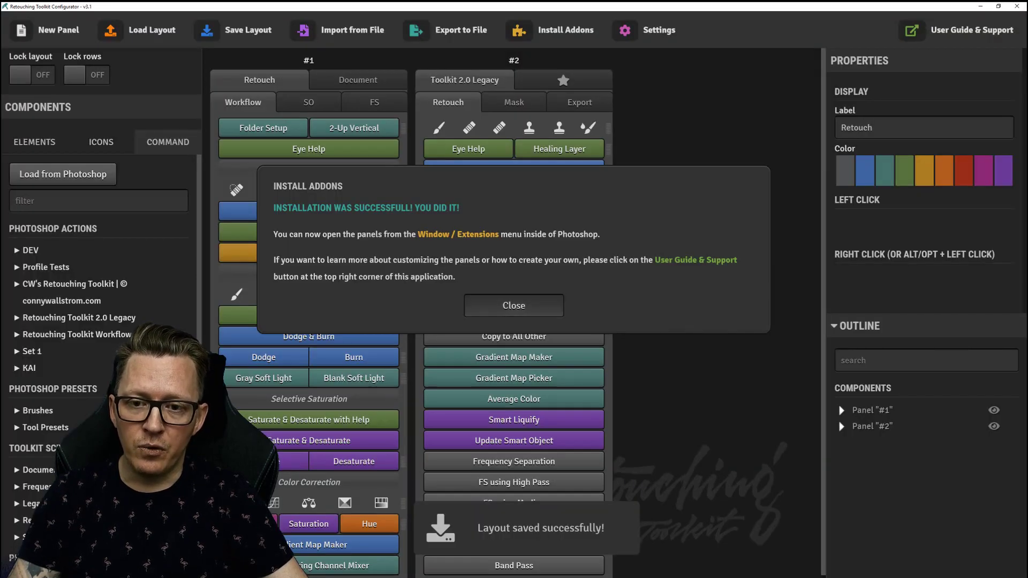
click(513, 306)
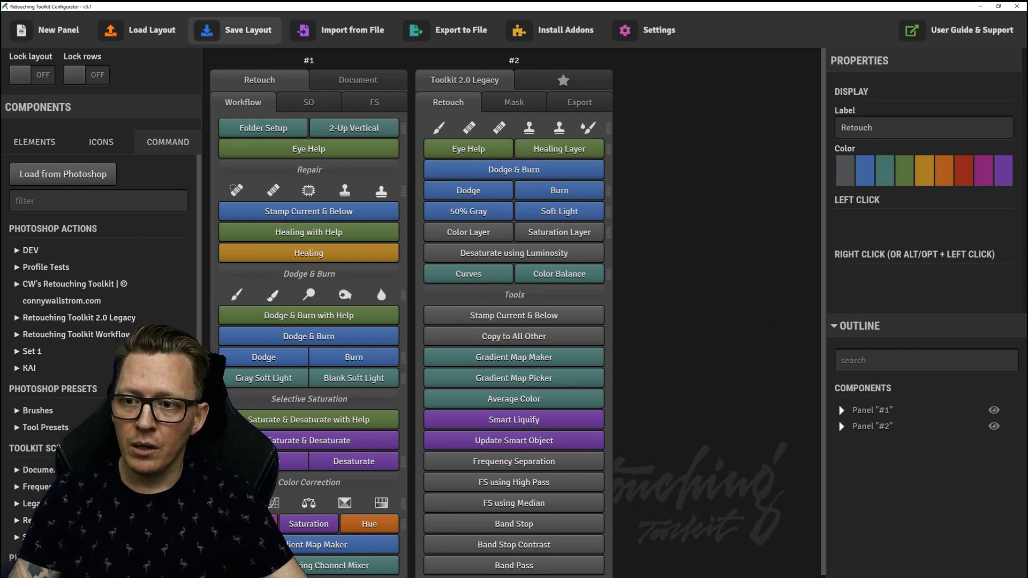
click(234, 30)
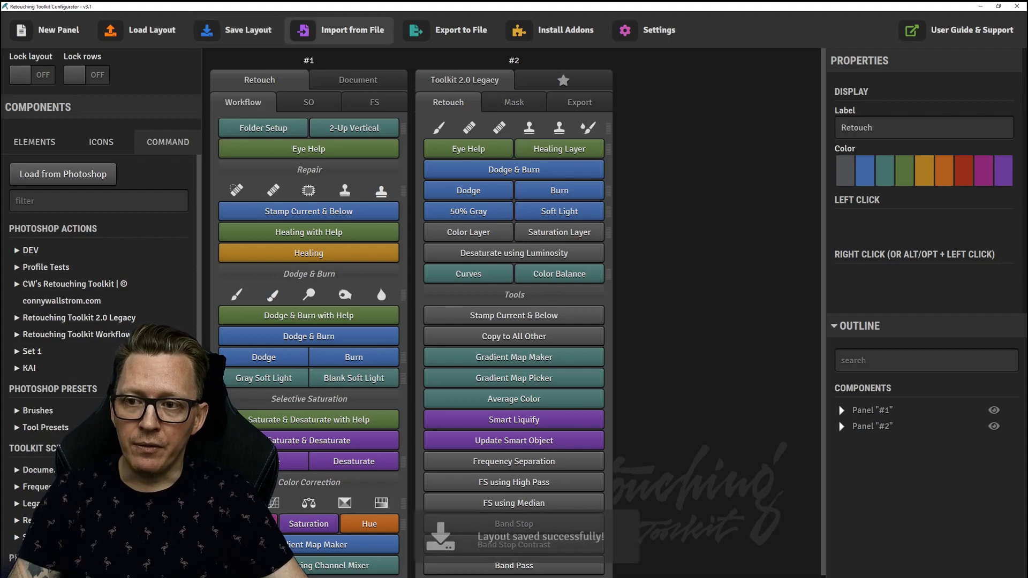
key(alt+Tab)
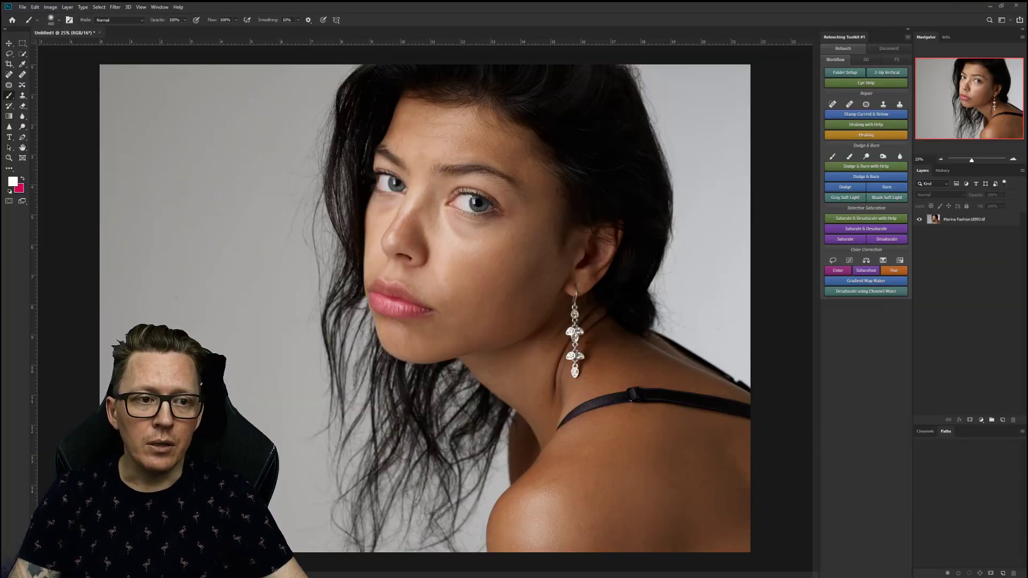
Close the toolkit panel and reopen Retouching Toolkit #1 from Window > Extensions.
click(908, 37)
click(926, 52)
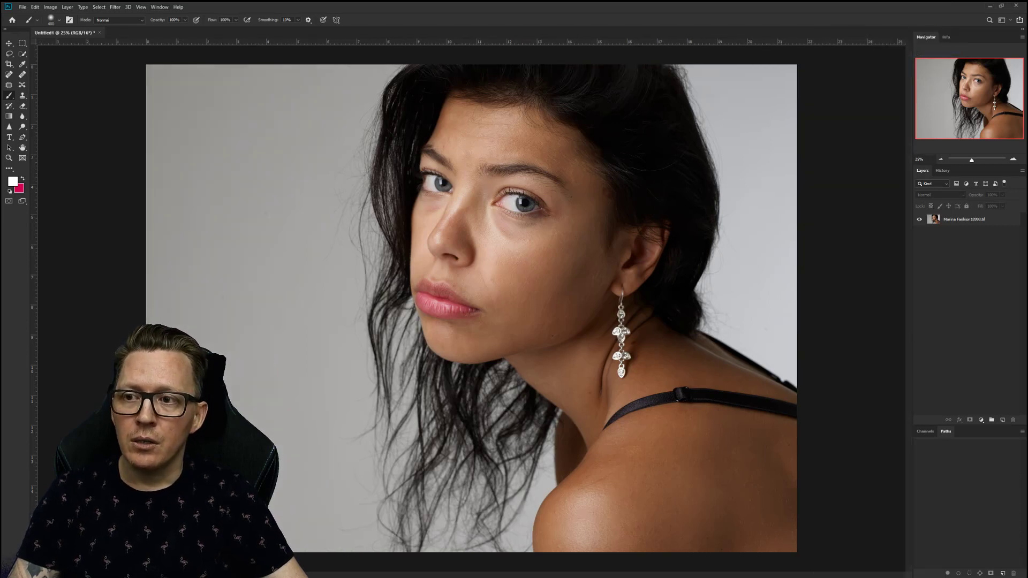
click(160, 7)
mouse_move(171, 43)
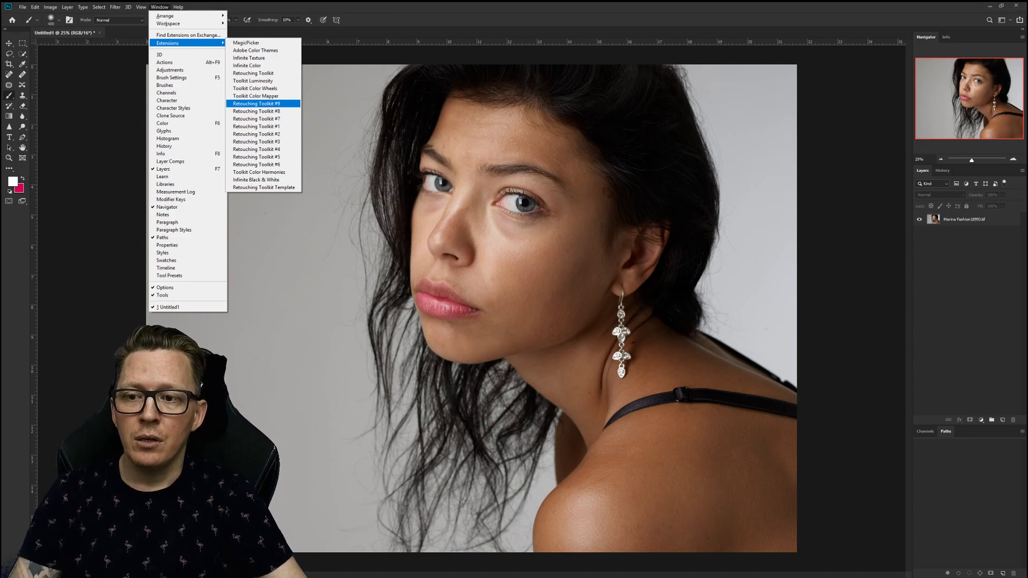
key(alt+Tab)
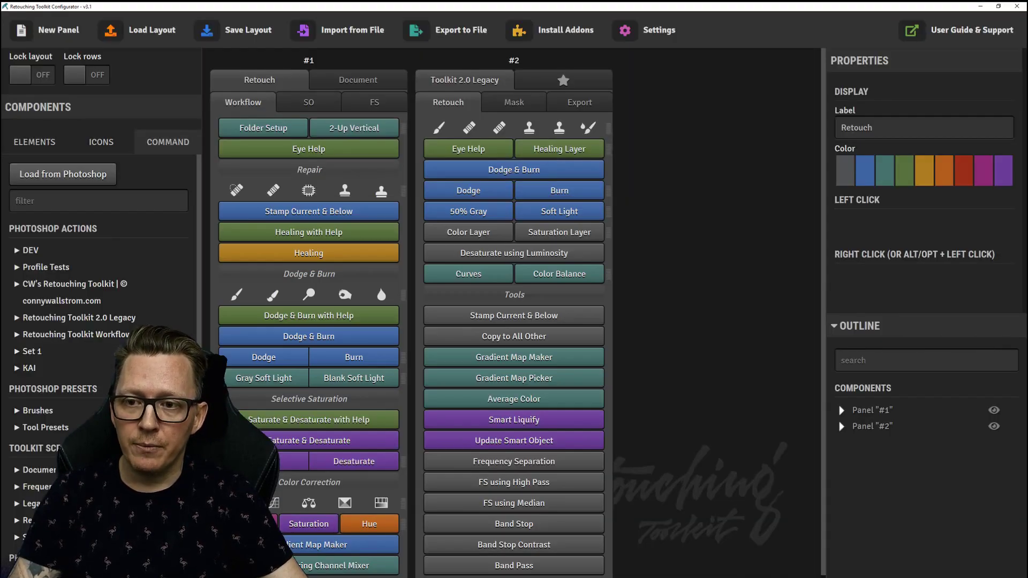
key(alt+Tab)
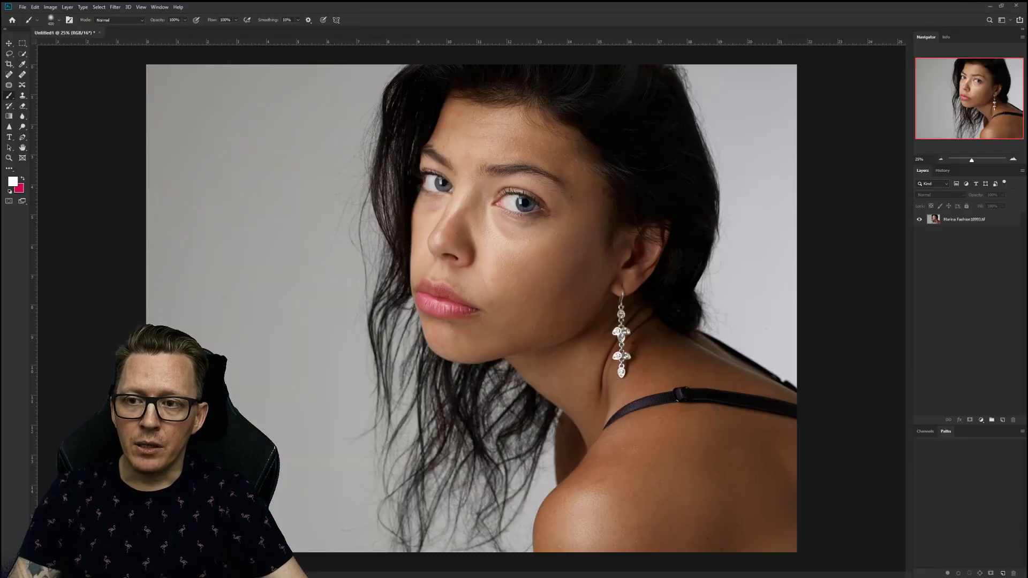
key(alt+v)
mouse_move(159, 7)
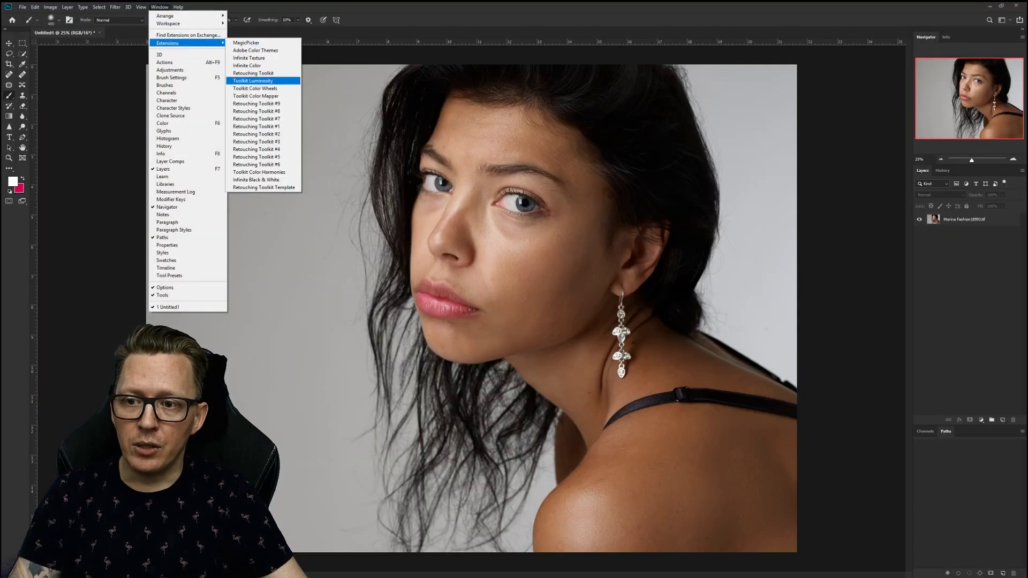
click(255, 126)
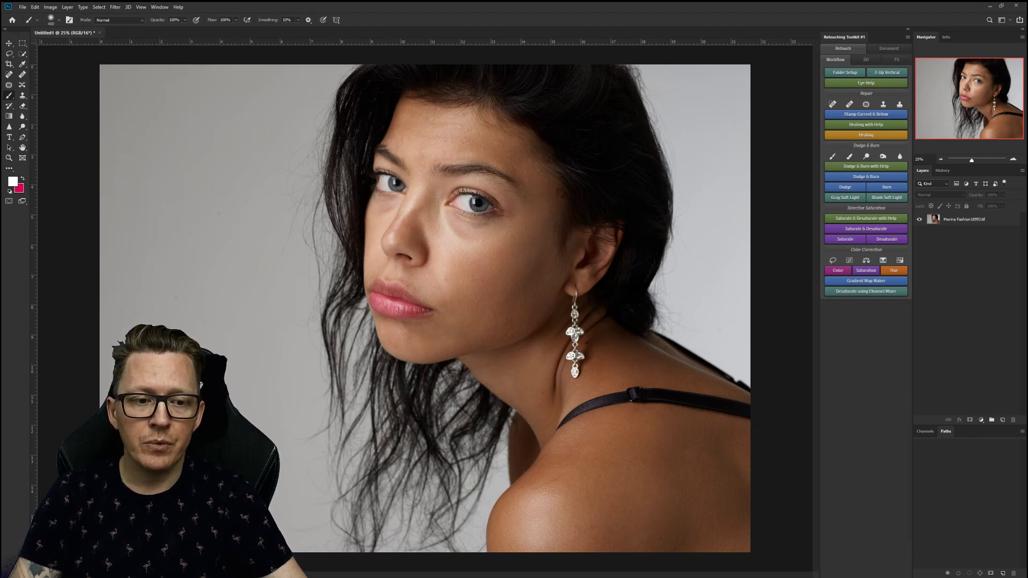
Open Retouching Toolkit #2, shrink it, move it to the left edge, then close it.
click(160, 7)
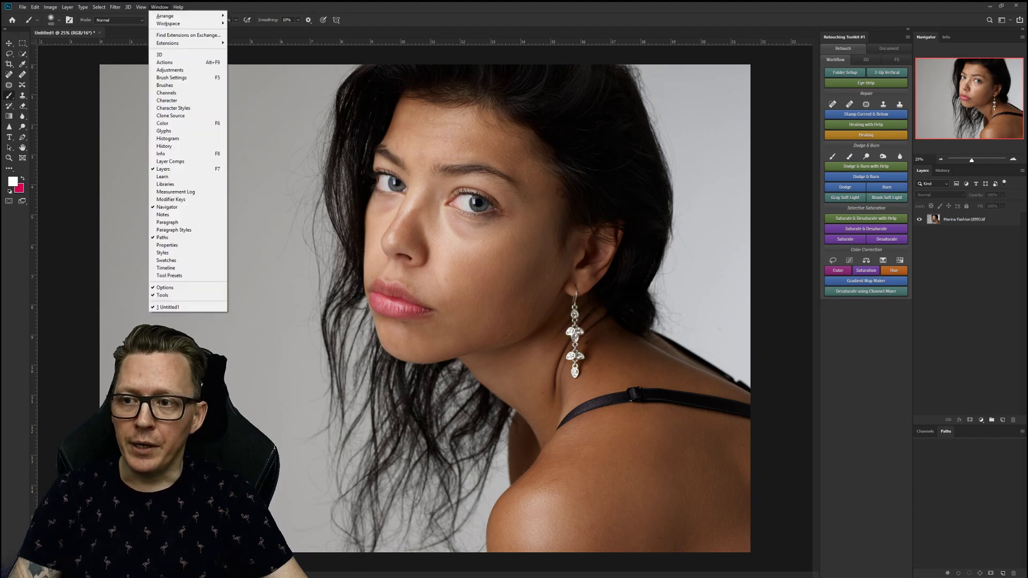
mouse_move(177, 43)
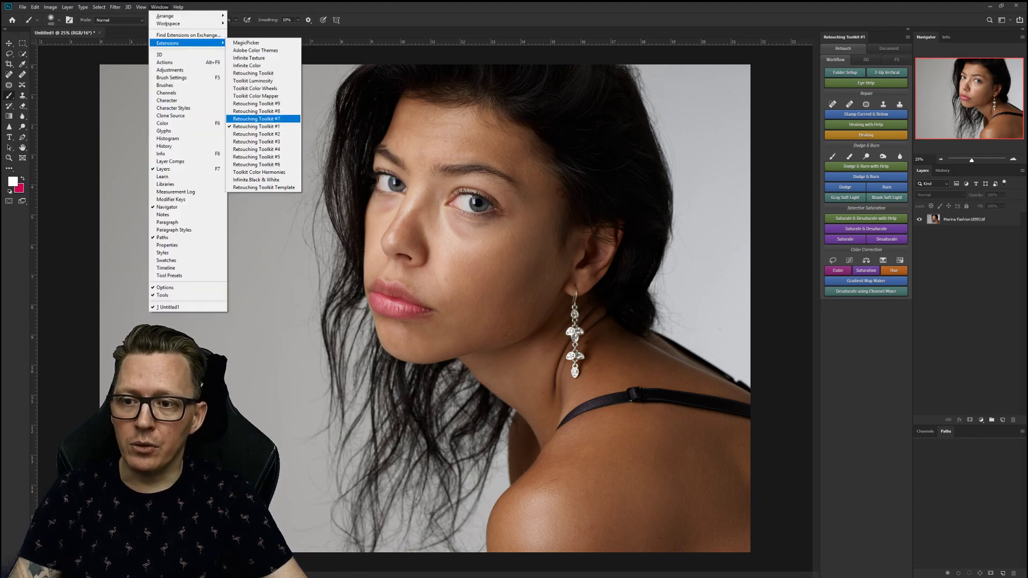
click(256, 134)
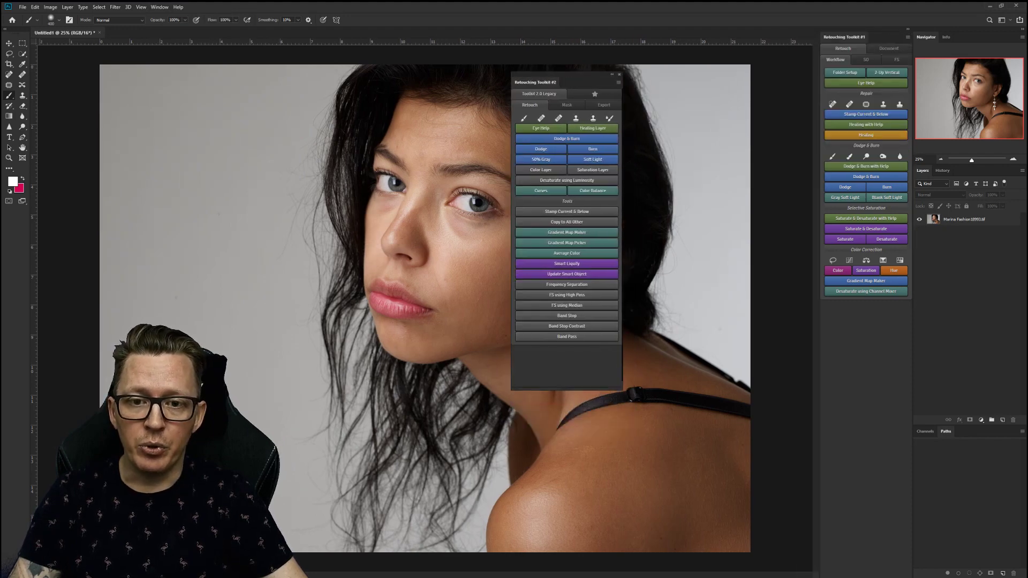
drag(622, 390, 616, 383)
mouse_move(536, 82)
mouse_down()
mouse_move(79, 125)
mouse_move(43, 111)
mouse_up()
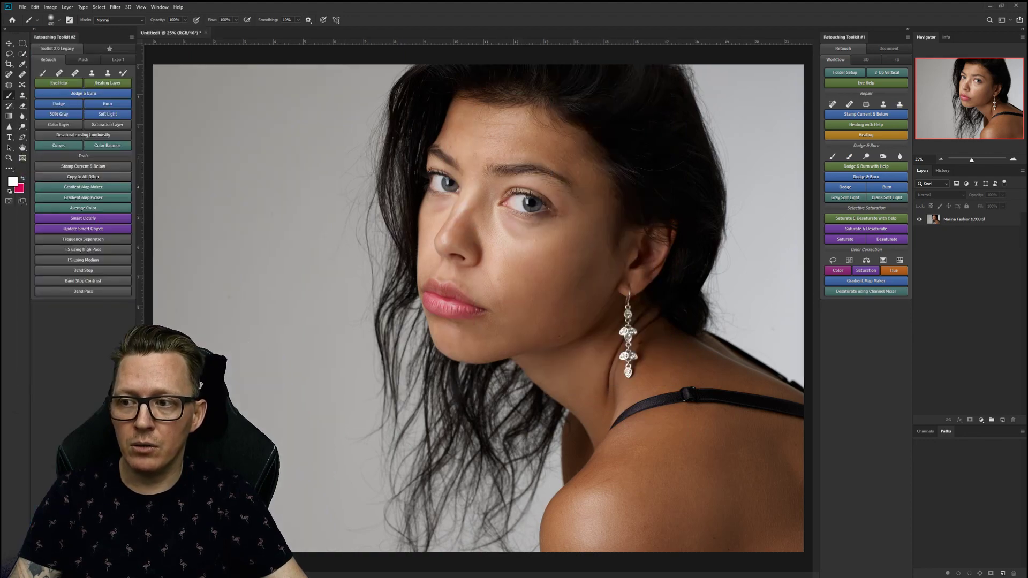
click(131, 37)
click(151, 52)
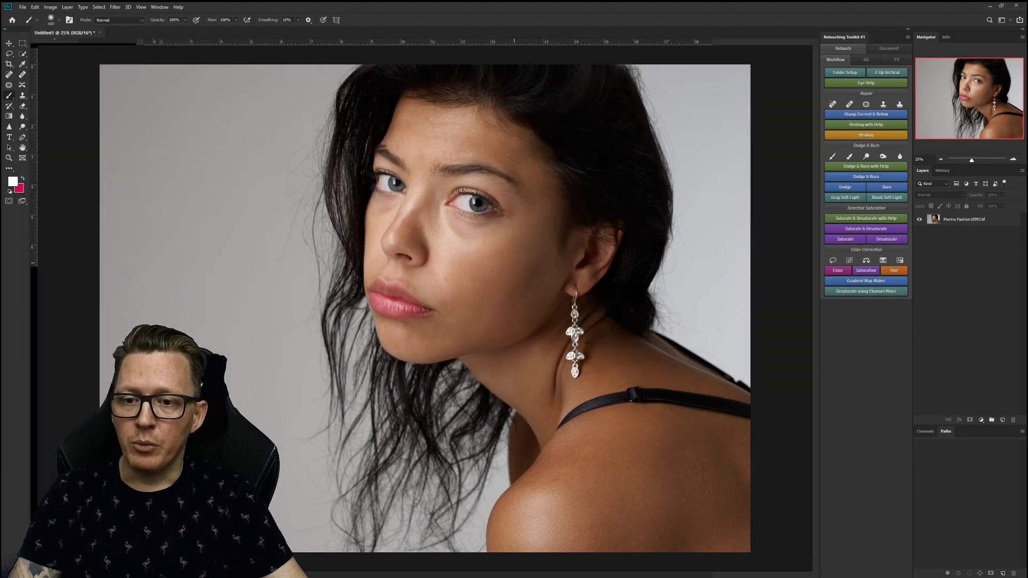
key(alt+Tab)
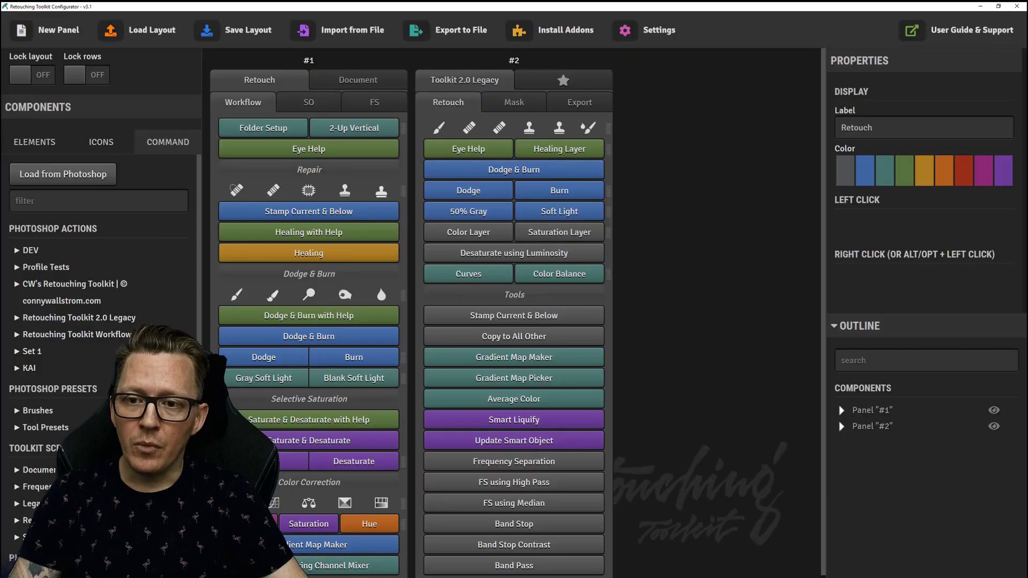
Hide Panel #2, add a new Panel #3 from the Elements list, and hide Panel #1.
click(994, 427)
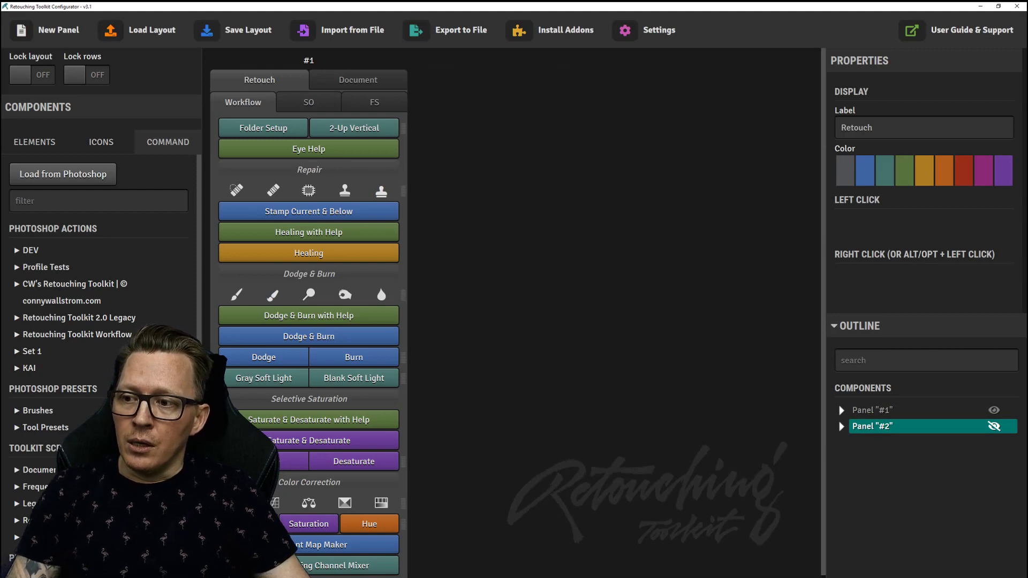
click(34, 142)
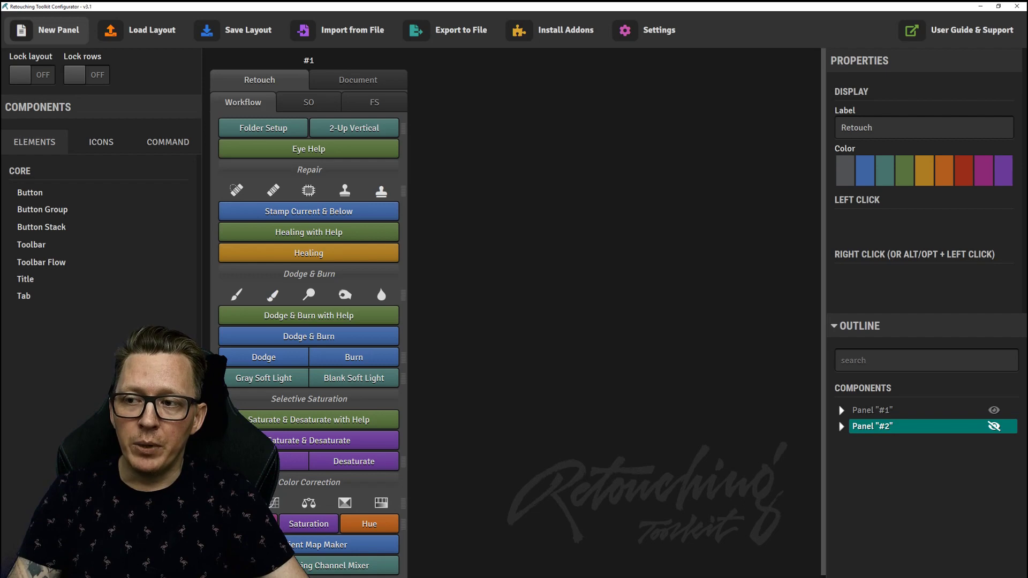
click(48, 30)
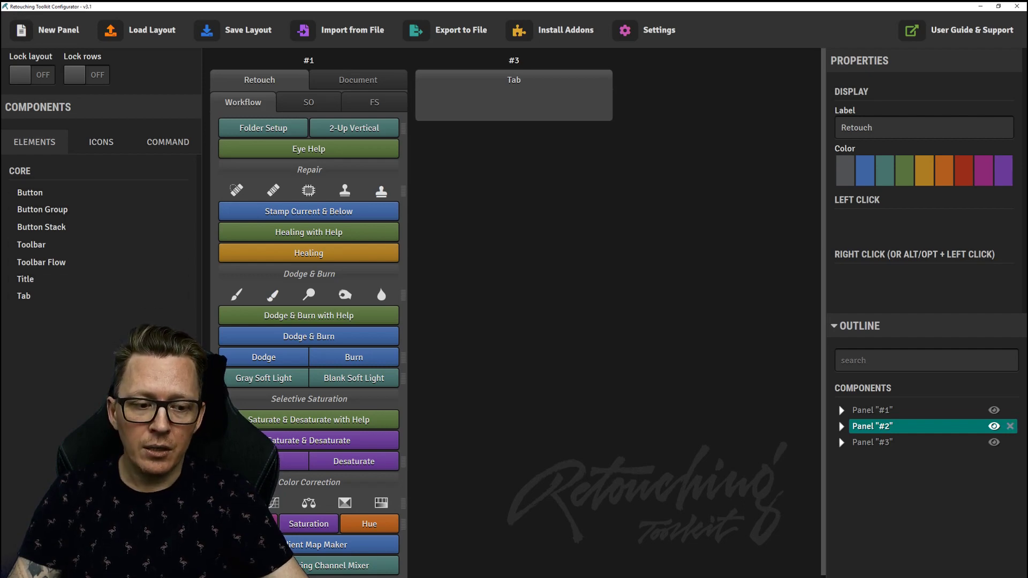
click(994, 410)
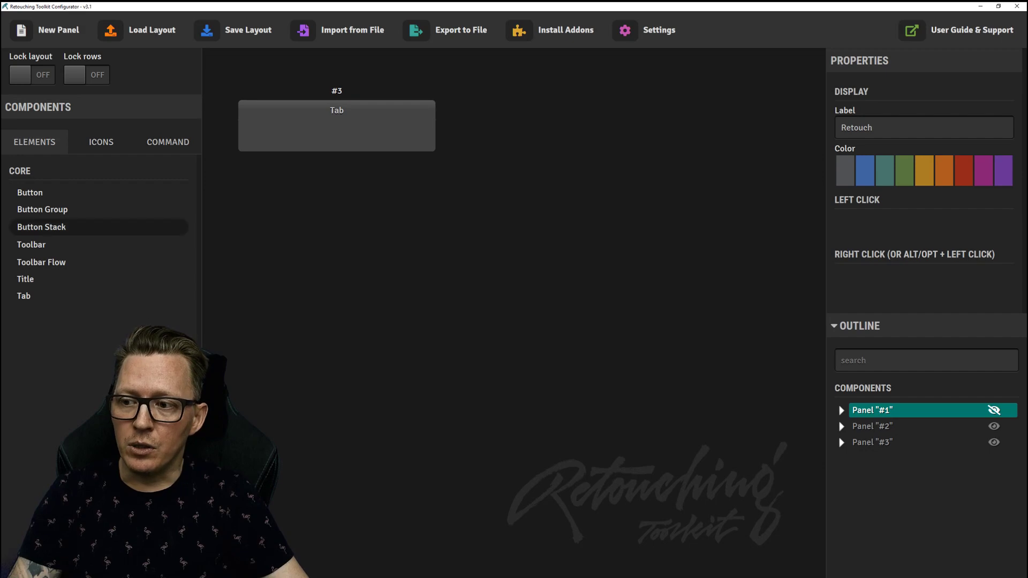
Fill Panel #3 with a Button, a two-button Group row, a two-button Stack row, and a top Toolbar.
drag(29, 192, 336, 136)
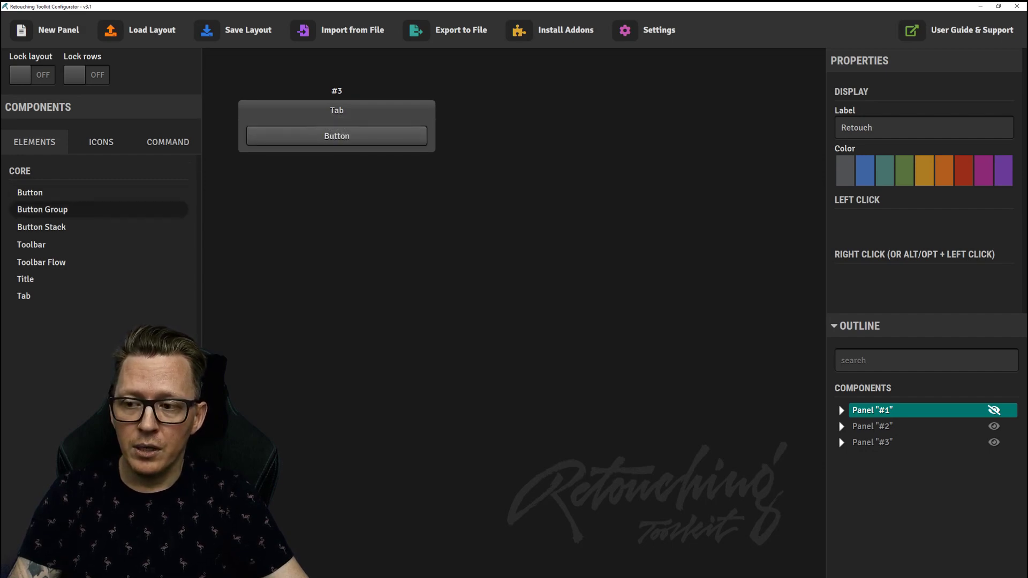
drag(43, 209, 337, 142)
drag(348, 148, 348, 148)
drag(48, 192, 343, 157)
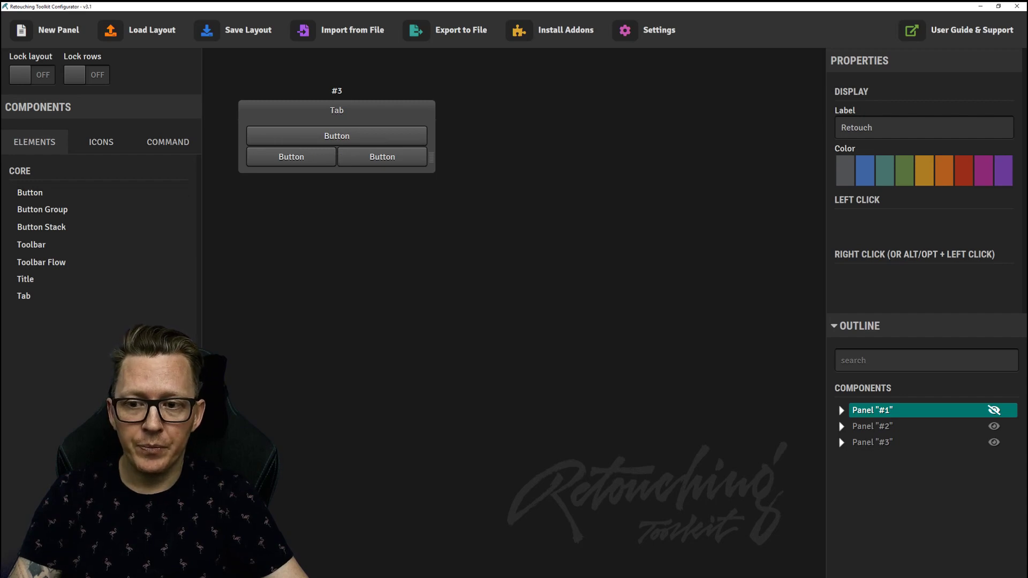
drag(48, 227, 317, 176)
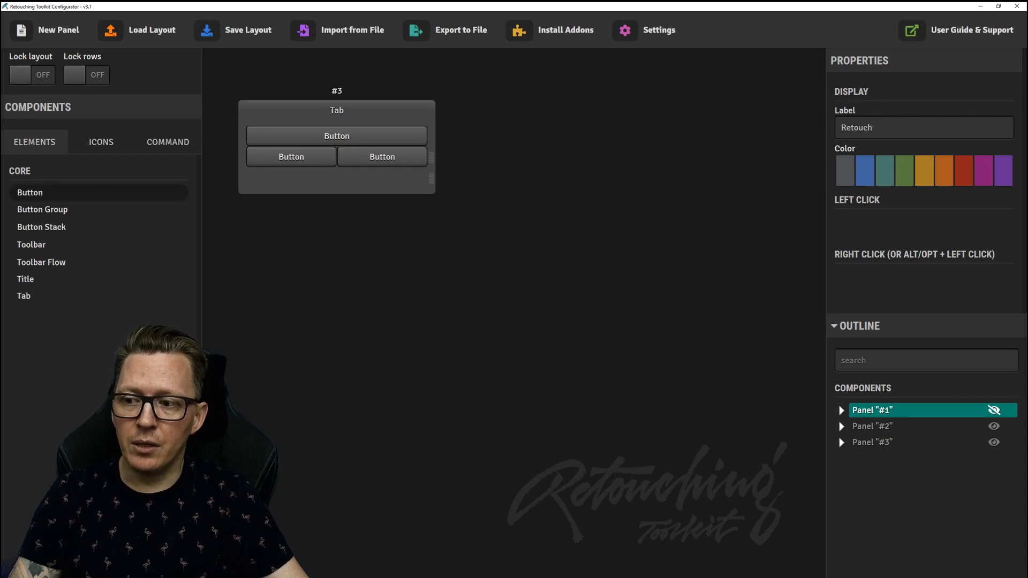
drag(48, 192, 292, 177)
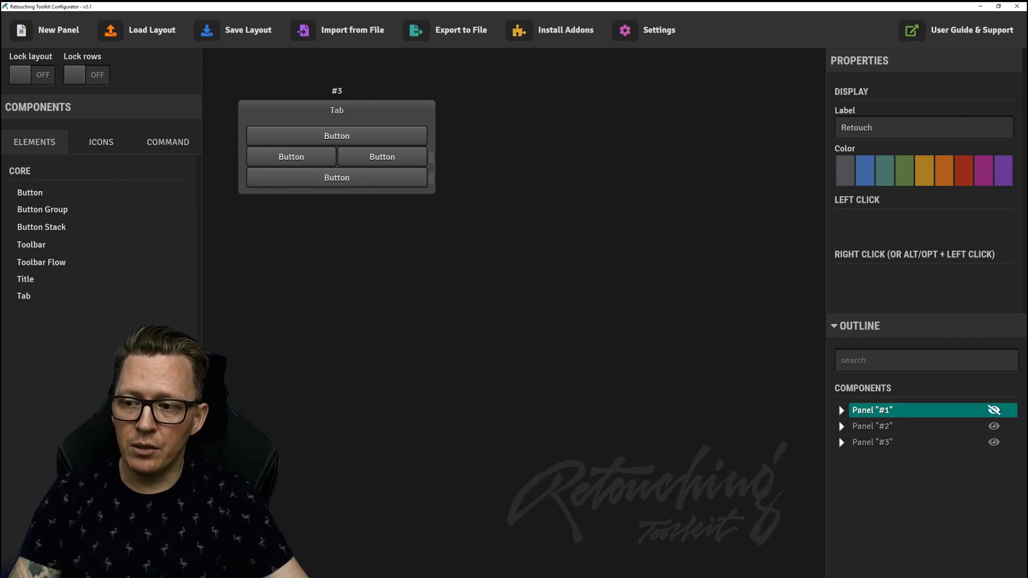
drag(48, 192, 367, 181)
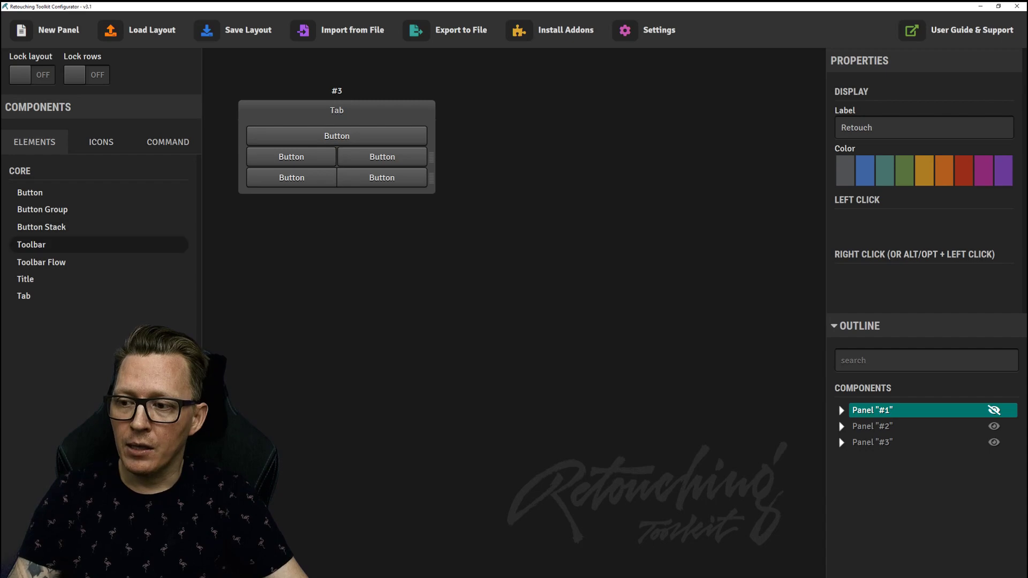
drag(31, 245, 332, 122)
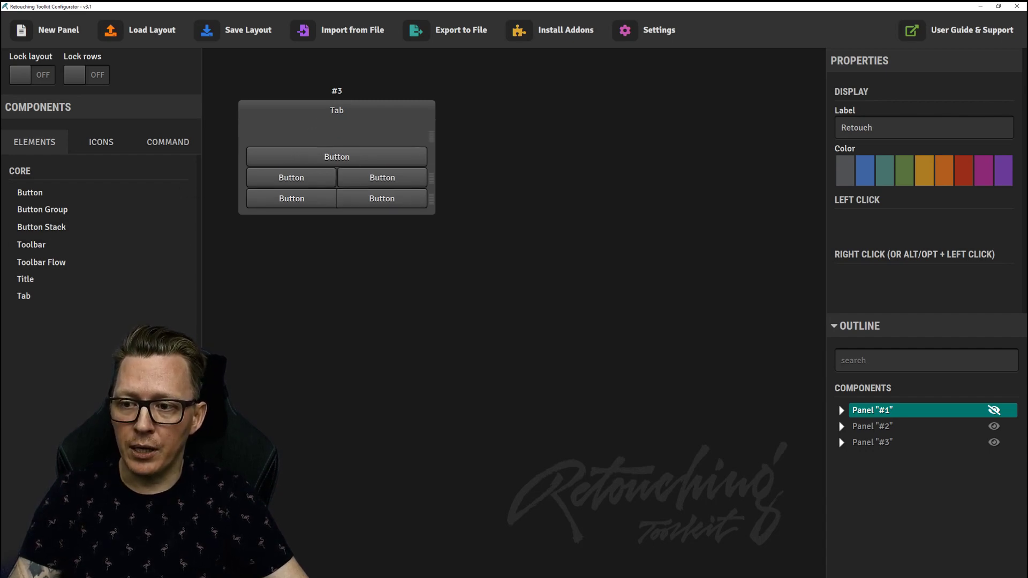
click(101, 142)
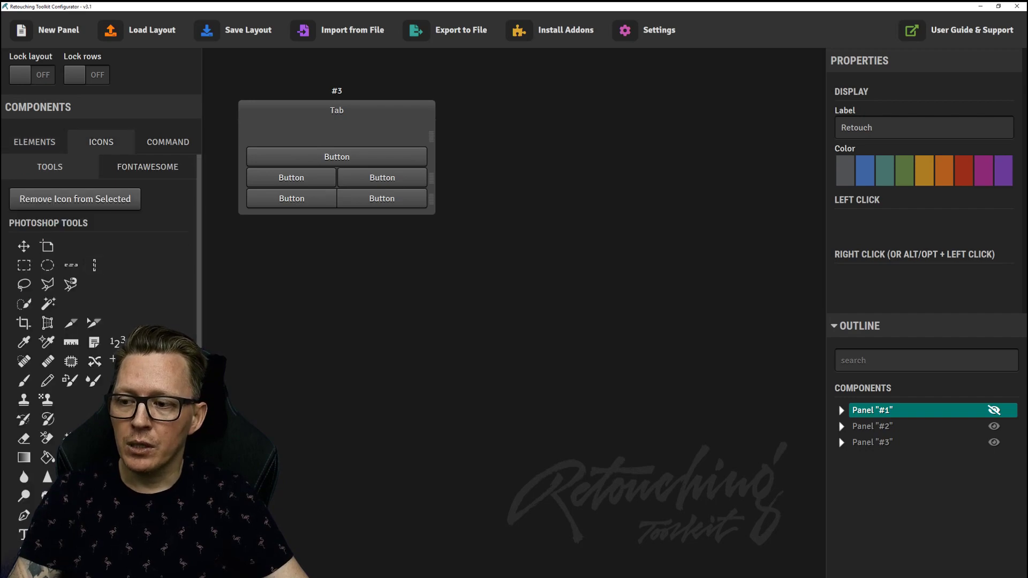
Add Move, artboard, rectangular marquee and another tool icon to Panel #3's toolbar.
drag(23, 246, 336, 136)
drag(47, 246, 354, 137)
drag(24, 265, 336, 136)
scroll(99, 322, down, 2)
scroll(99, 322, up, 2)
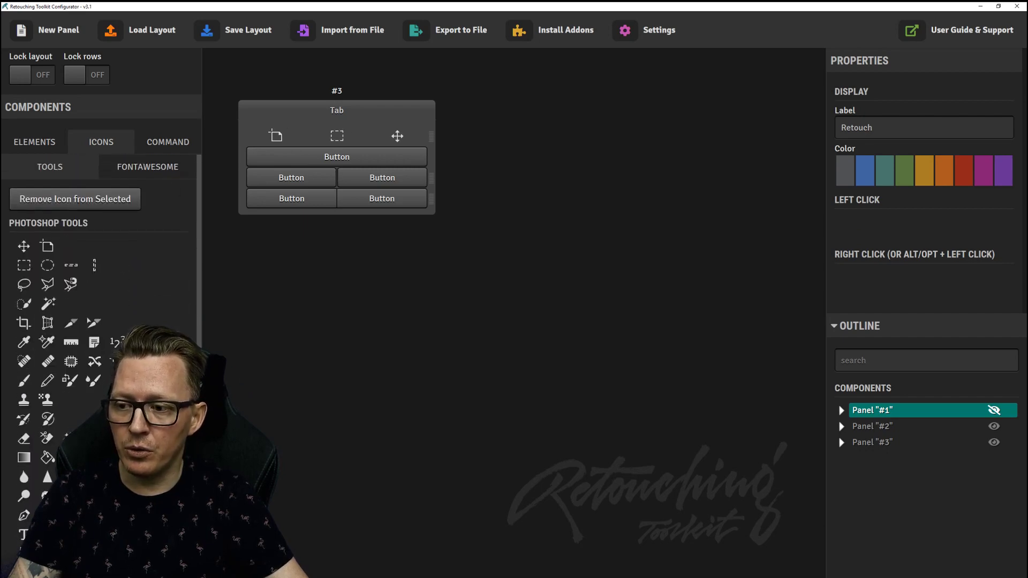
scroll(23, 362, down, 2)
drag(71, 522, 405, 136)
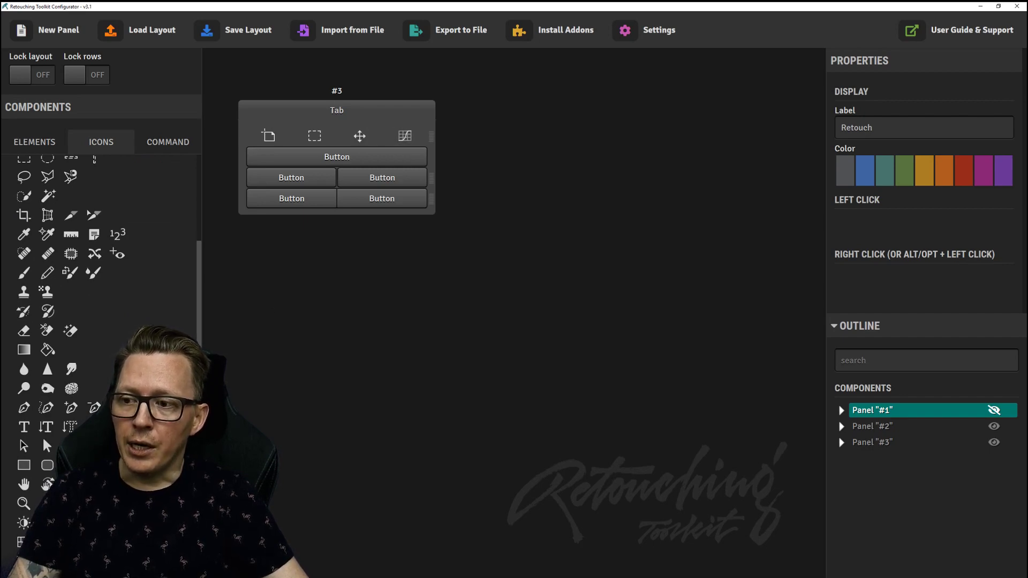
scroll(99, 241, up, 2)
Replace the Move icon with a magenta Fontawesome 'cake' icon.
click(359, 136)
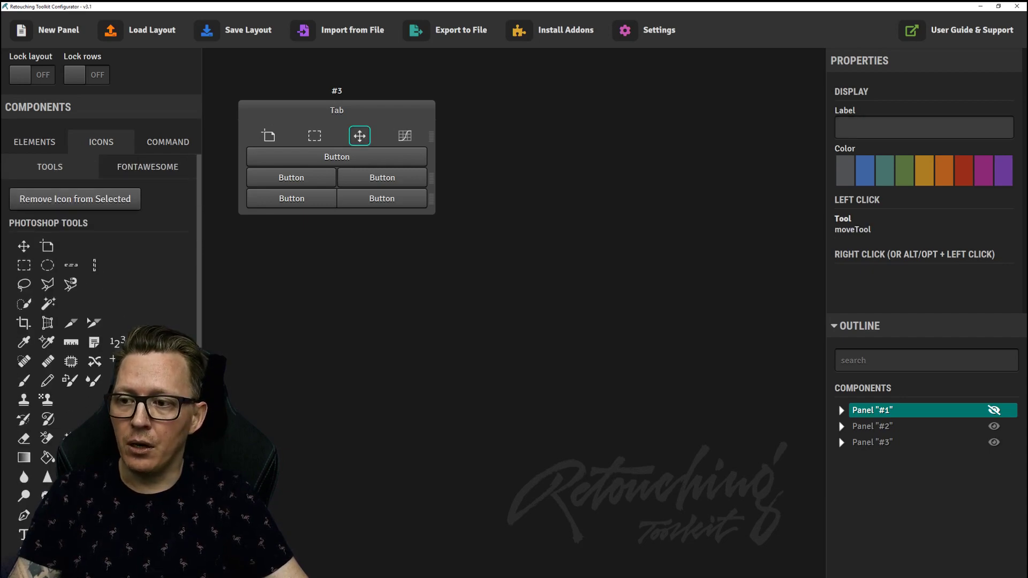
click(147, 166)
scroll(93, 310, down, 8)
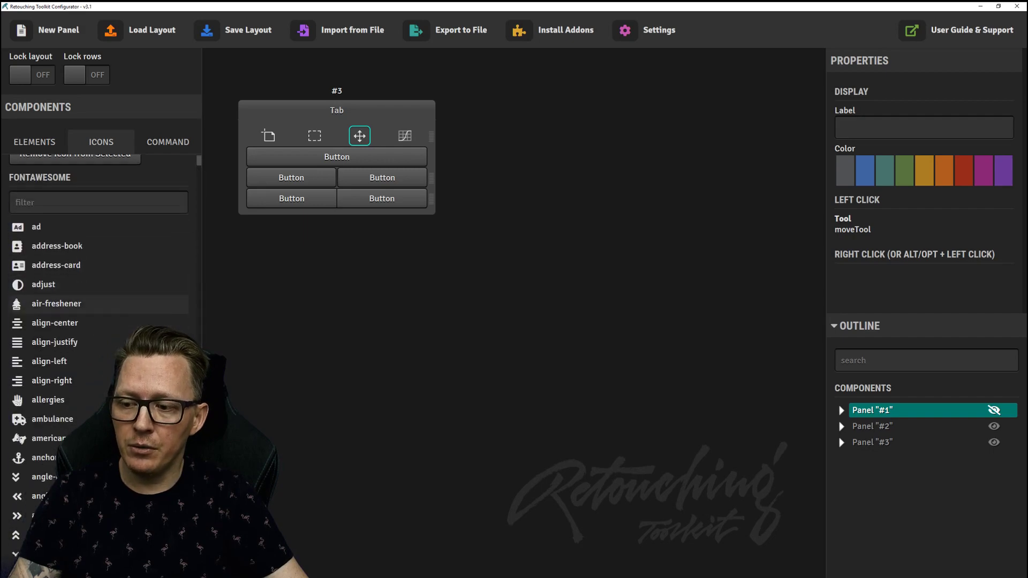
scroll(93, 309, down, 3)
scroll(93, 310, up, 10)
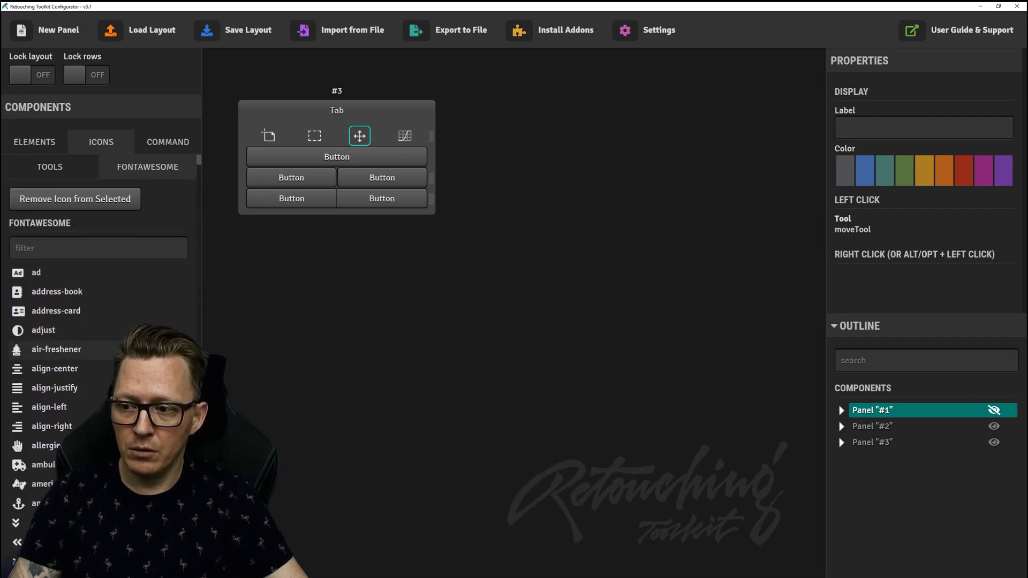
click(99, 248)
text(cake)
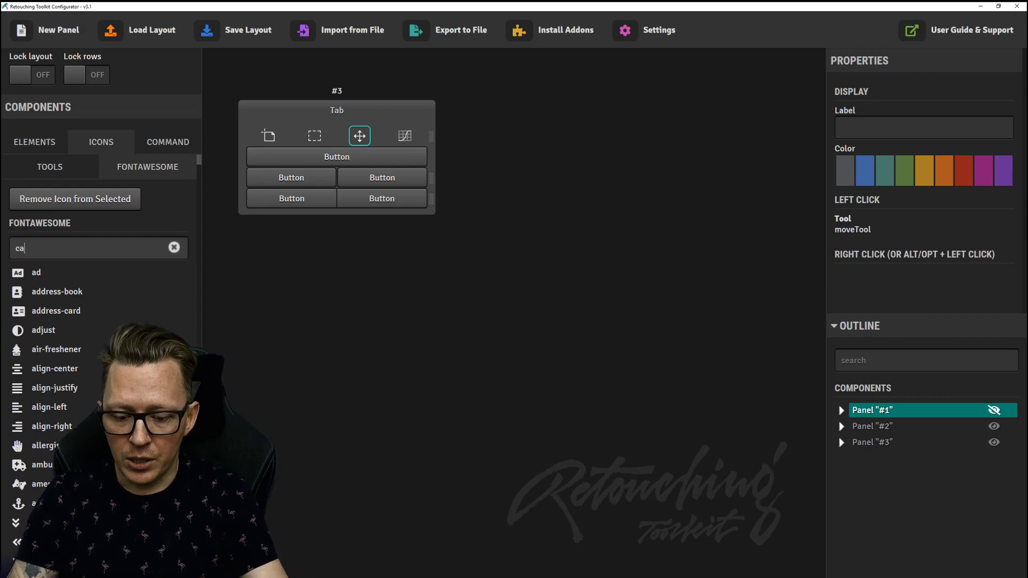
drag(58, 272, 359, 135)
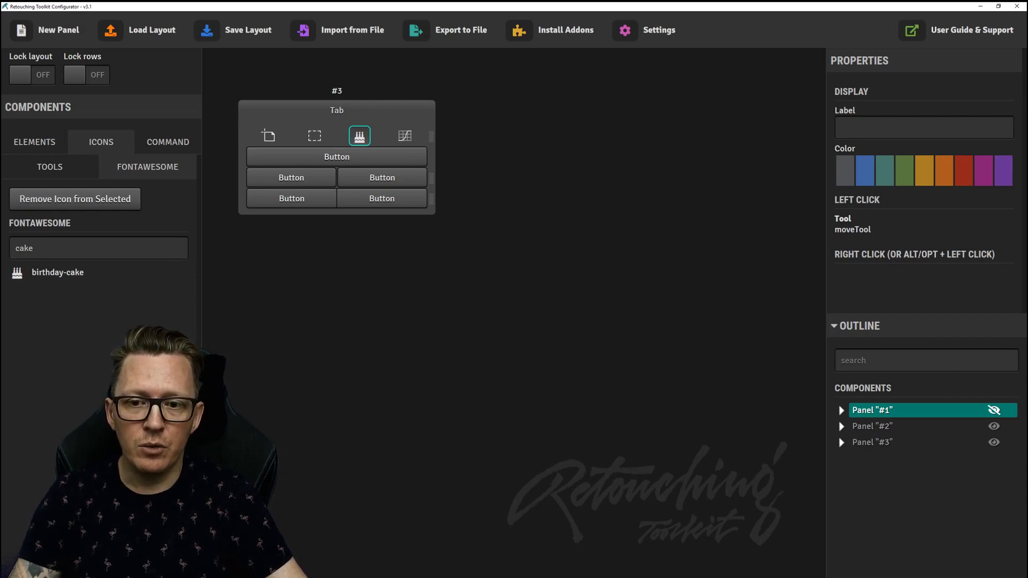
click(983, 170)
key(Escape)
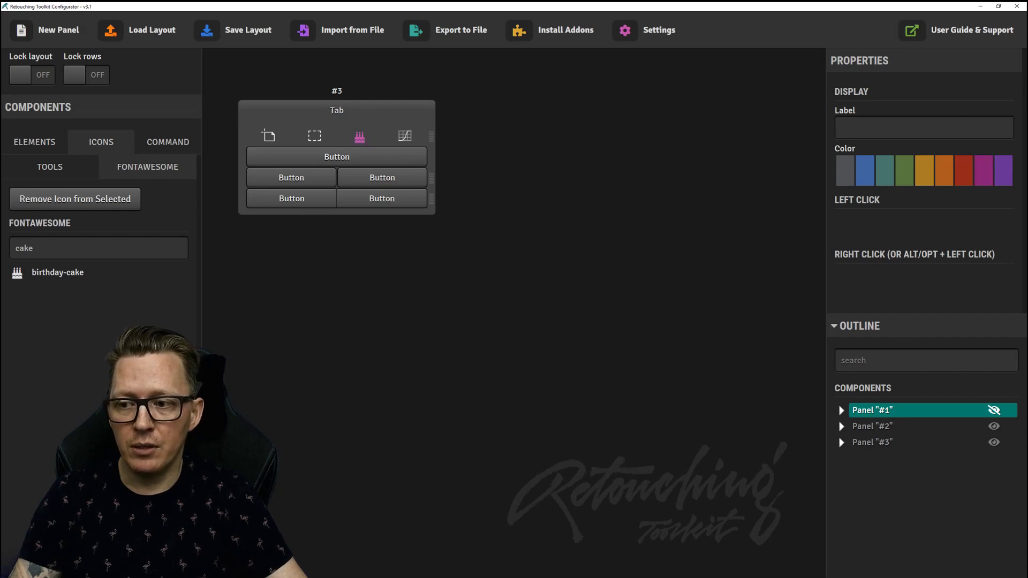
click(49, 167)
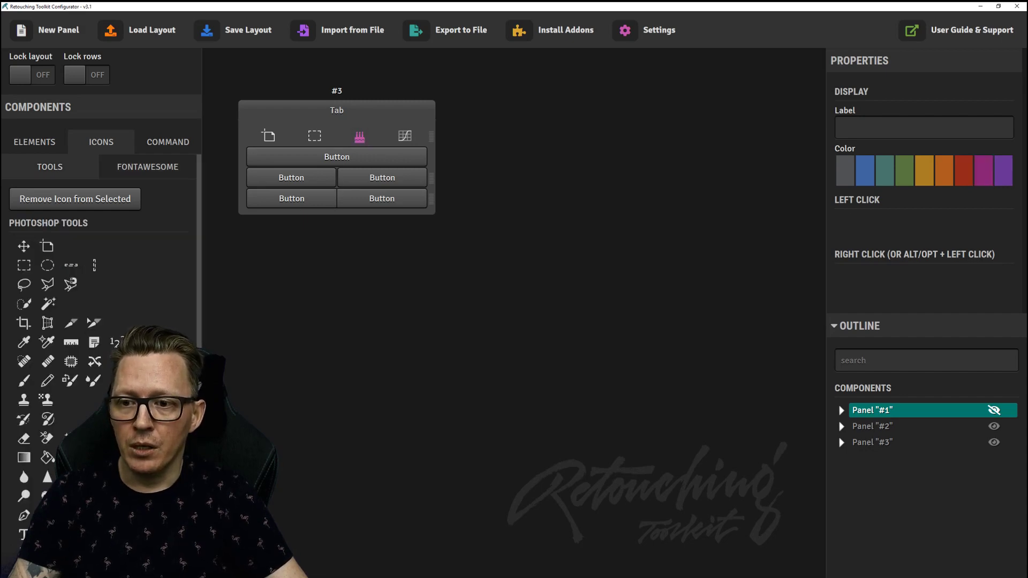
Create Panel #4 with a Toolbar Flow of six tool icons in a narrow column, and save the layout.
click(33, 142)
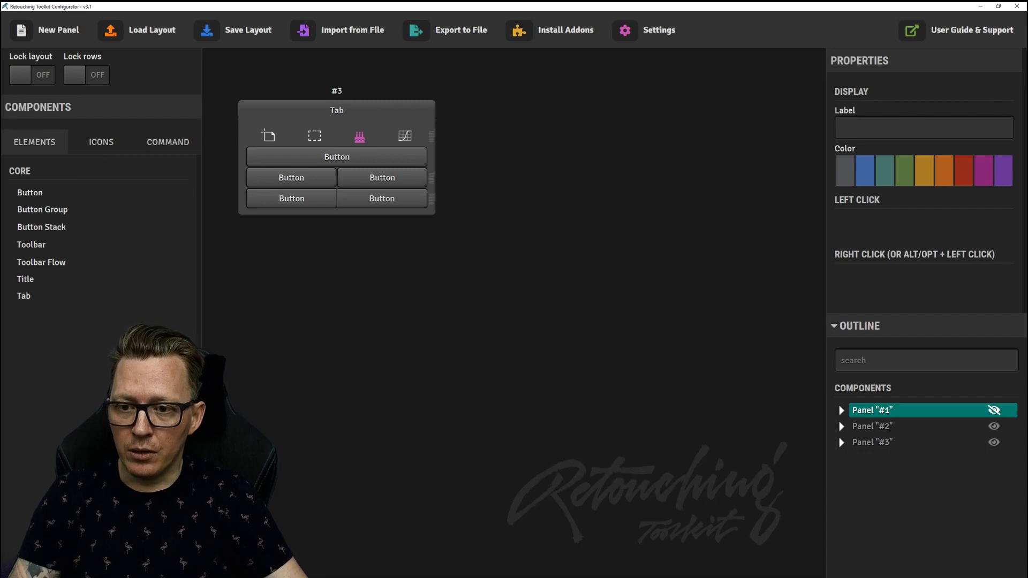
click(48, 30)
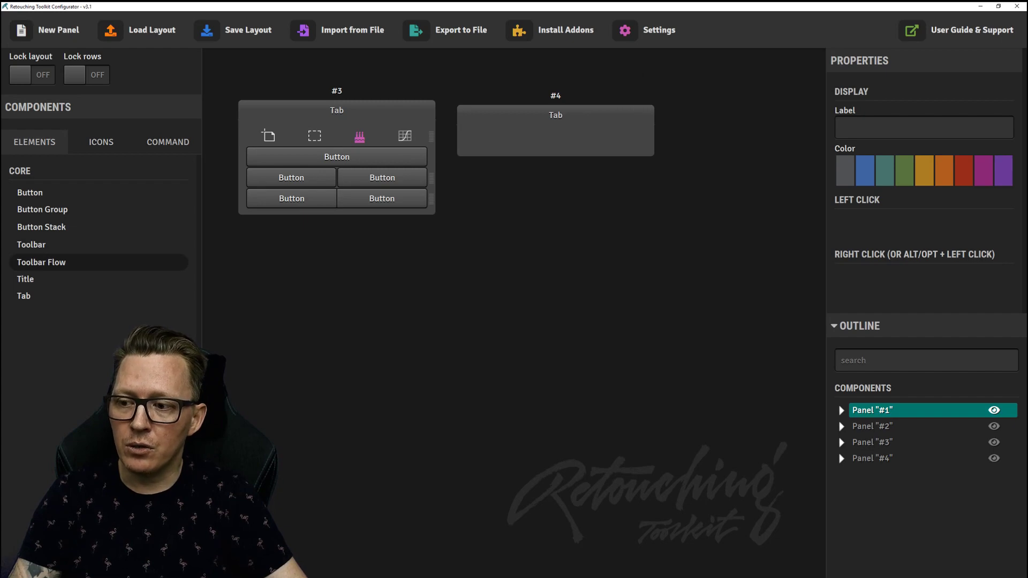
drag(41, 262, 570, 142)
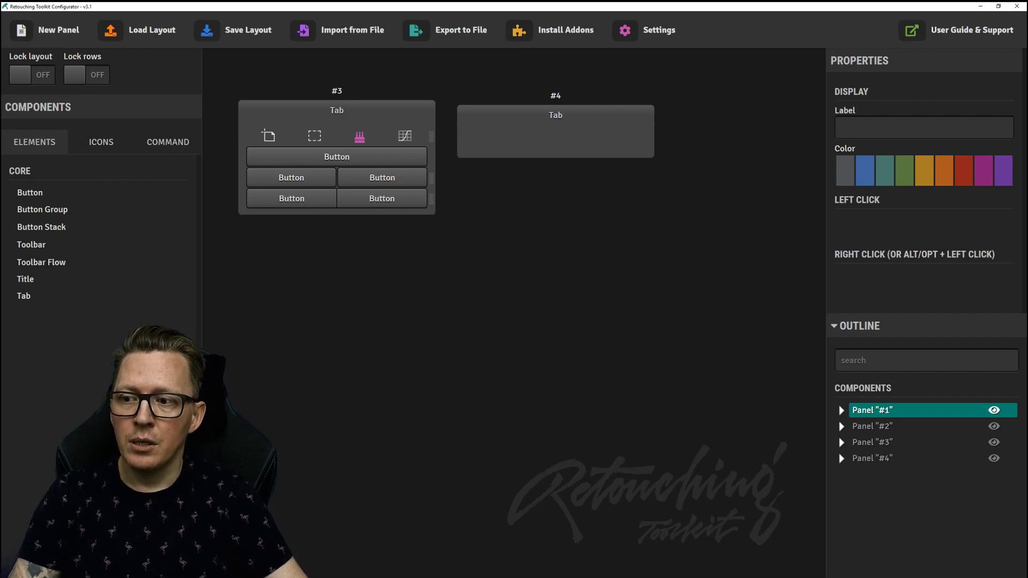
click(101, 141)
drag(24, 246, 473, 141)
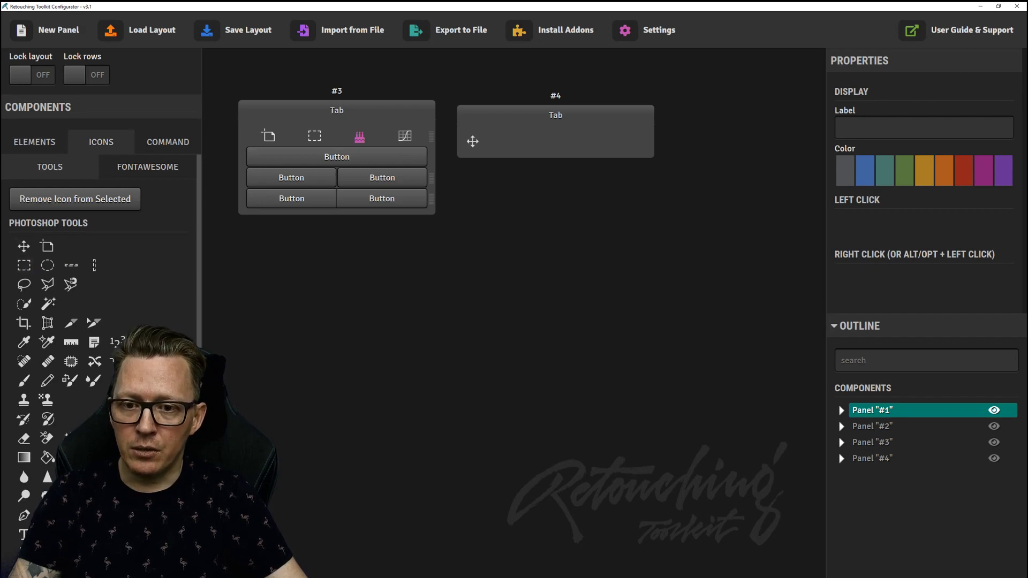
drag(47, 246, 495, 141)
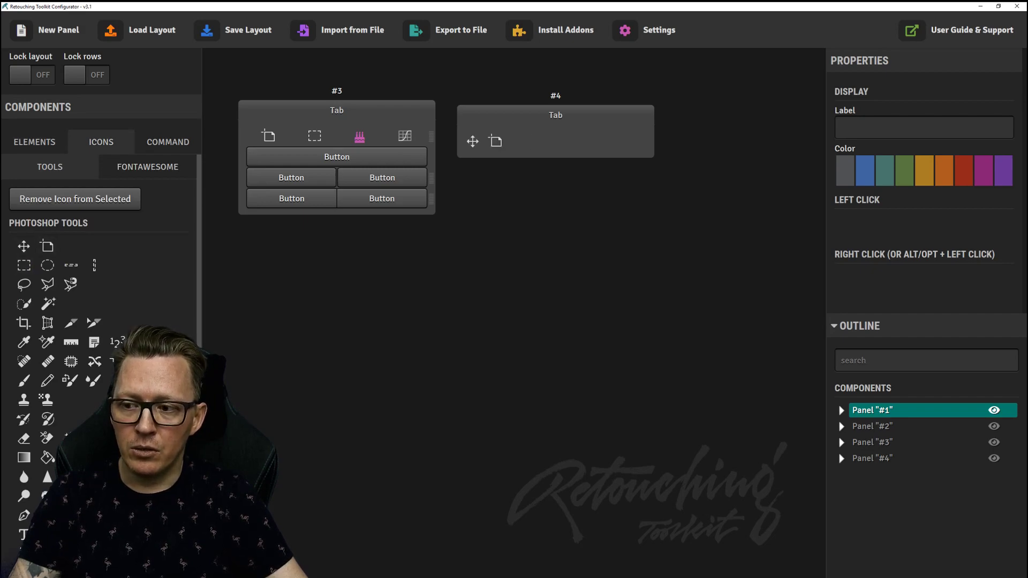
drag(25, 247, 519, 141)
drag(48, 265, 567, 143)
drag(47, 304, 571, 146)
drag(47, 323, 589, 141)
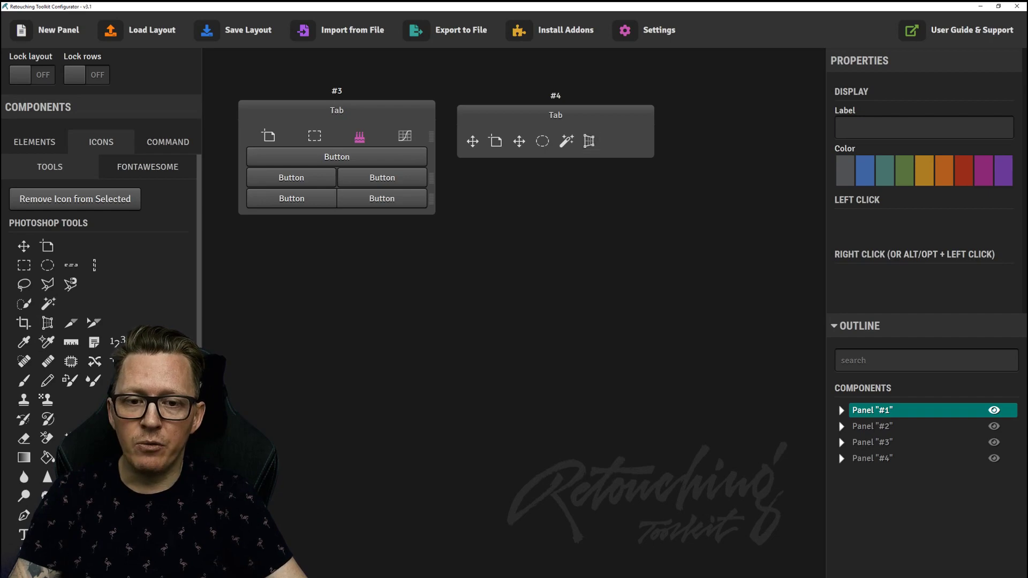
drag(653, 141, 486, 142)
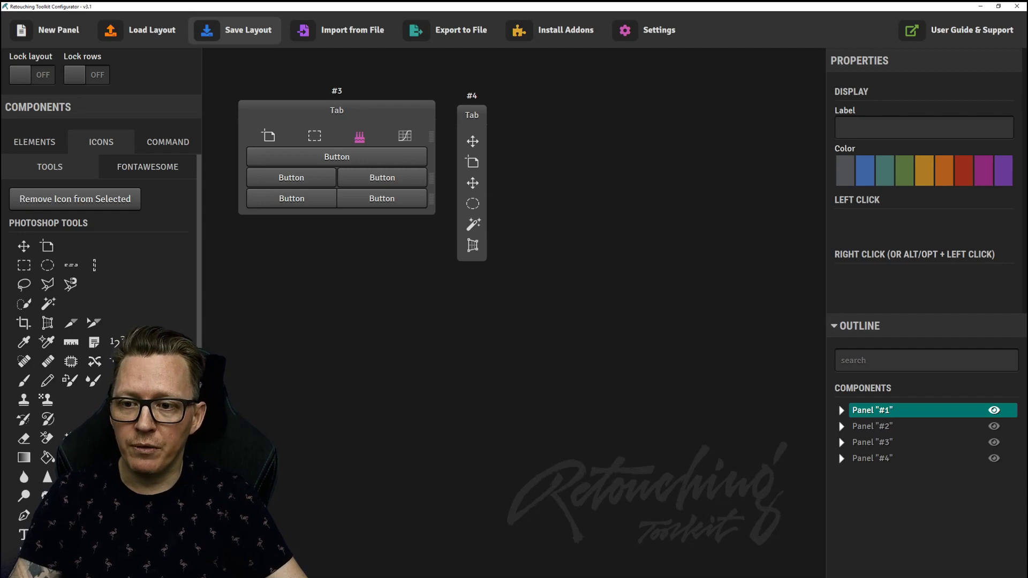
click(236, 30)
Open Retouching Toolkit #4 in Photoshop, dock it at the left, and narrow it to one icon column.
key(alt+Tab)
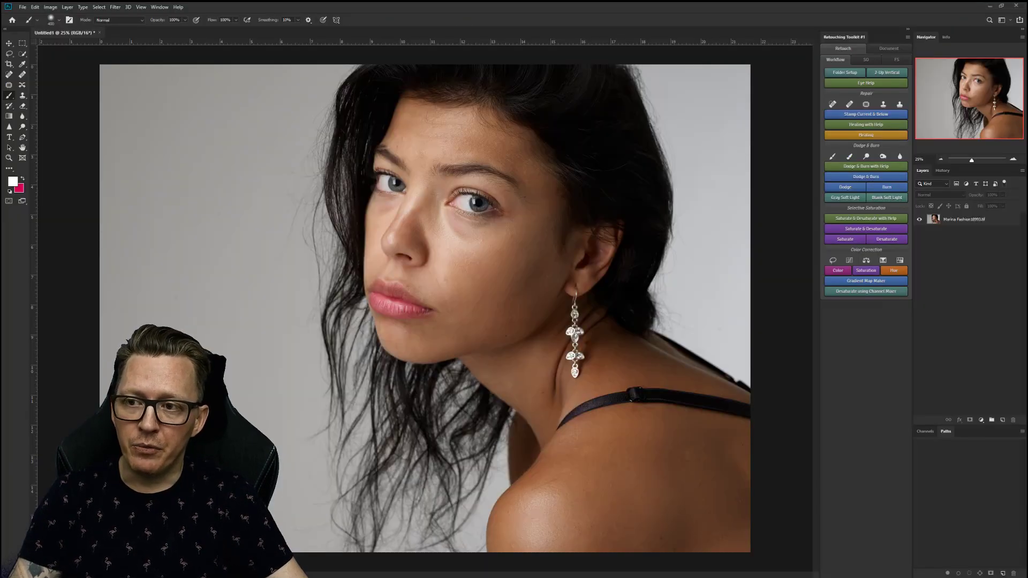
click(159, 7)
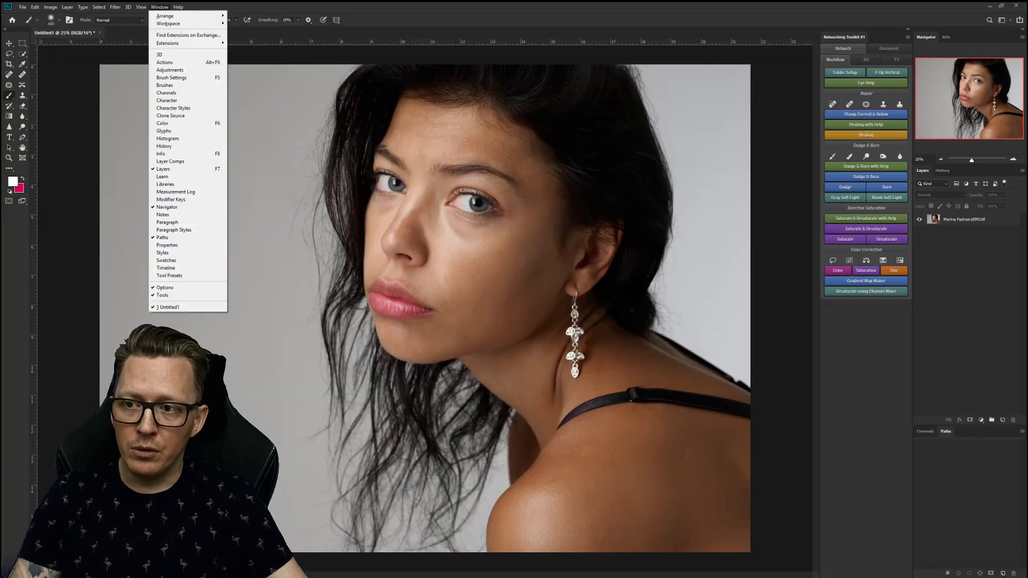
mouse_move(182, 43)
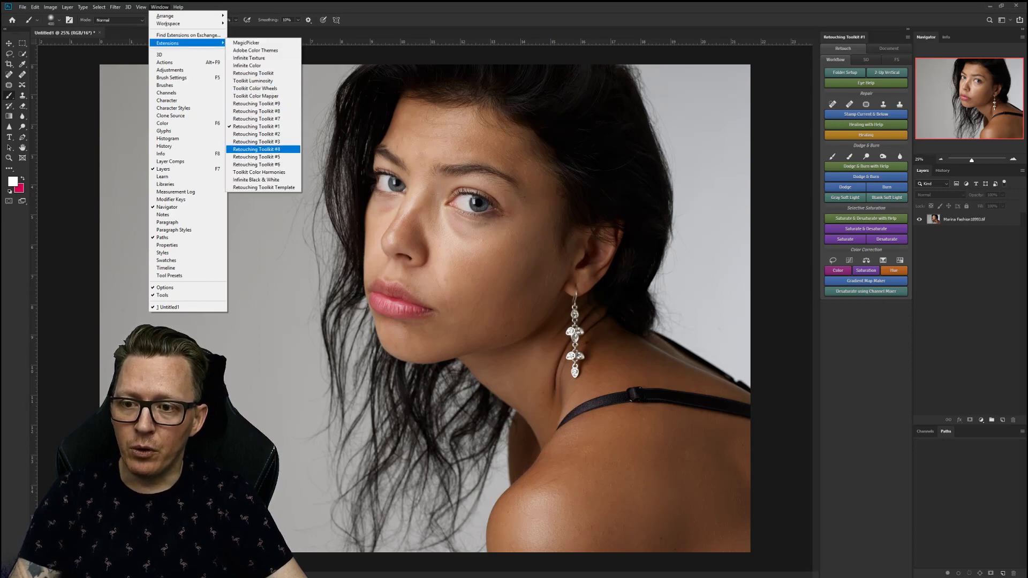
click(256, 149)
mouse_move(801, 38)
mouse_down()
mouse_move(151, 157)
mouse_move(31, 114)
mouse_up()
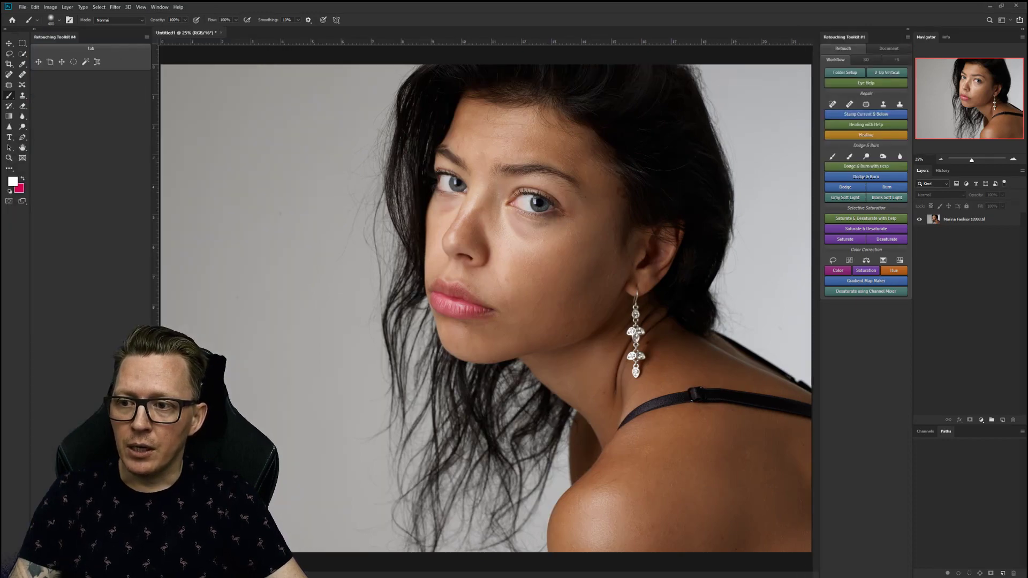
drag(151, 161, 48, 161)
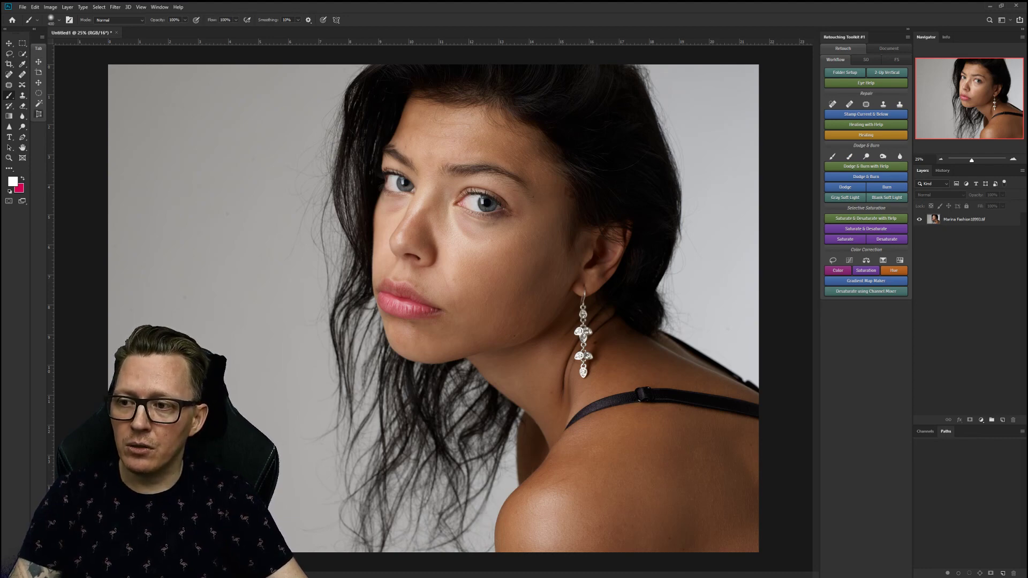
key(alt+Tab)
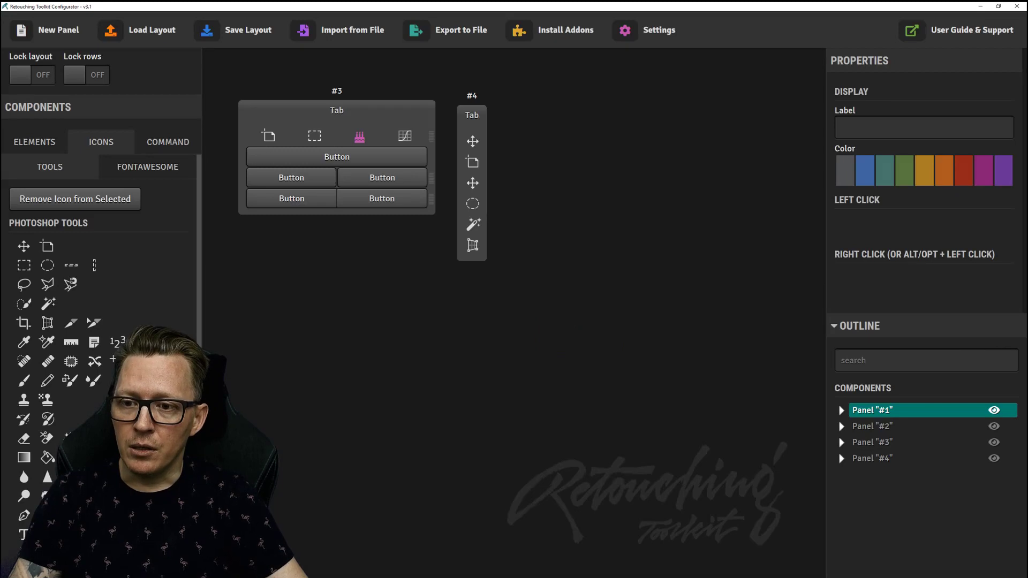
Assign the Document > Vanishing Point script to Panel #3's wide top button and colour it green.
click(336, 156)
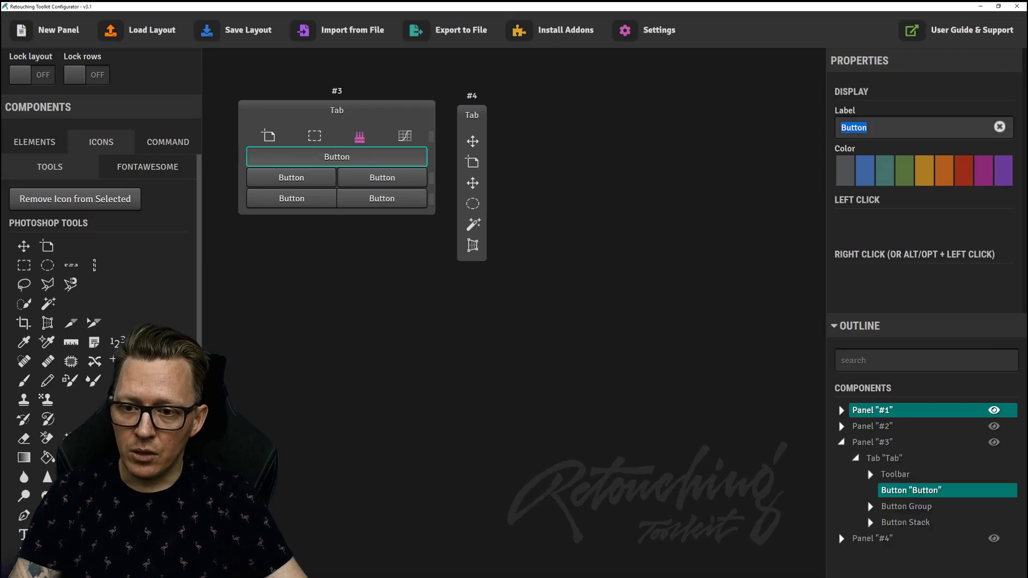
click(168, 142)
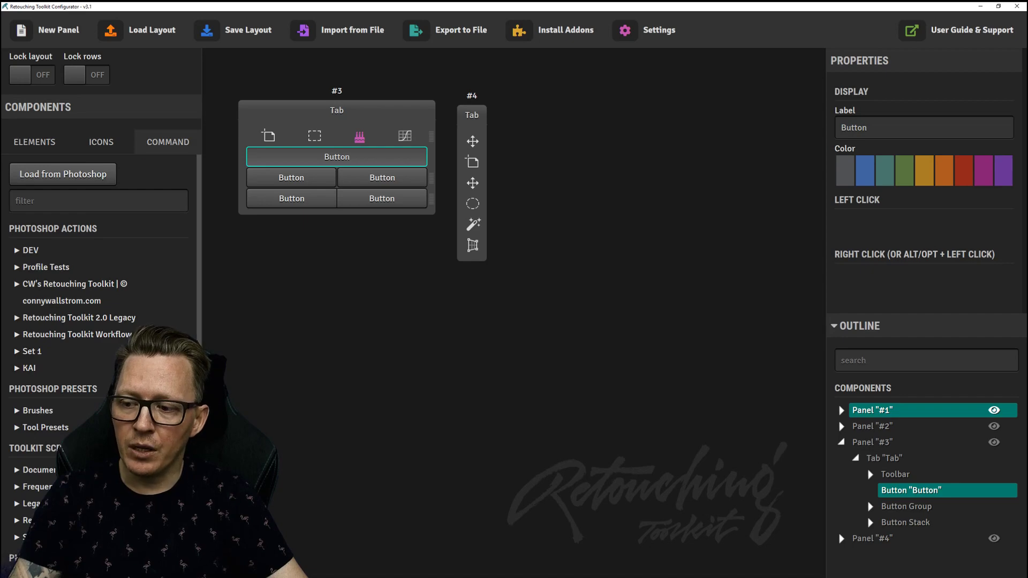
scroll(99, 322, down, 3)
scroll(99, 321, up, 2)
scroll(99, 321, up, 1)
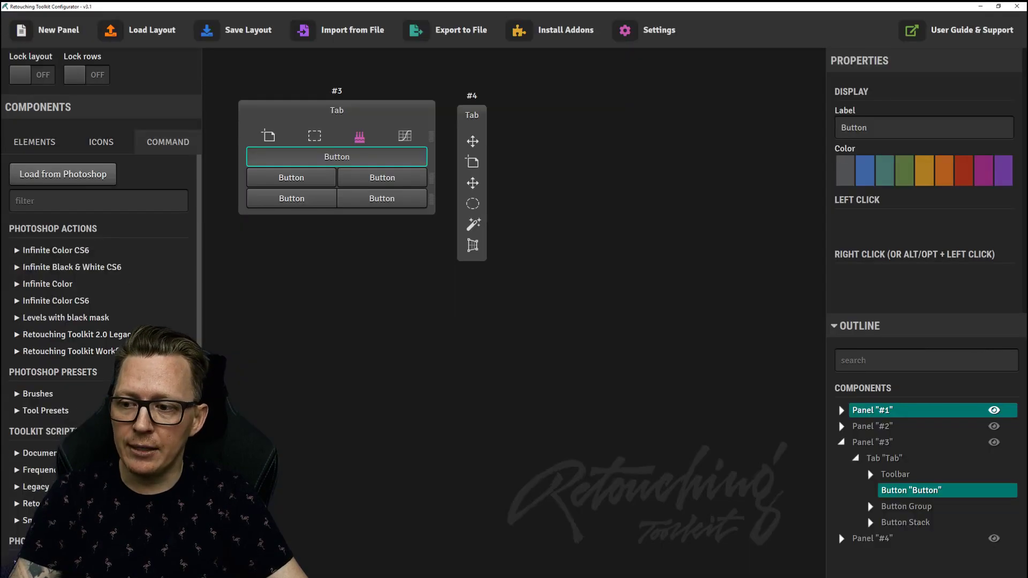
scroll(99, 322, down, 3)
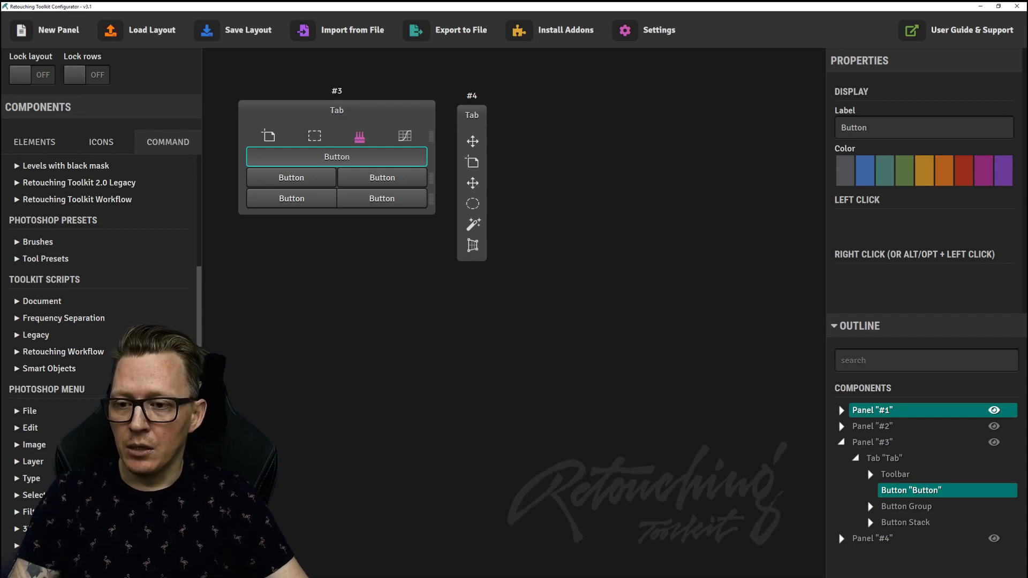
click(42, 300)
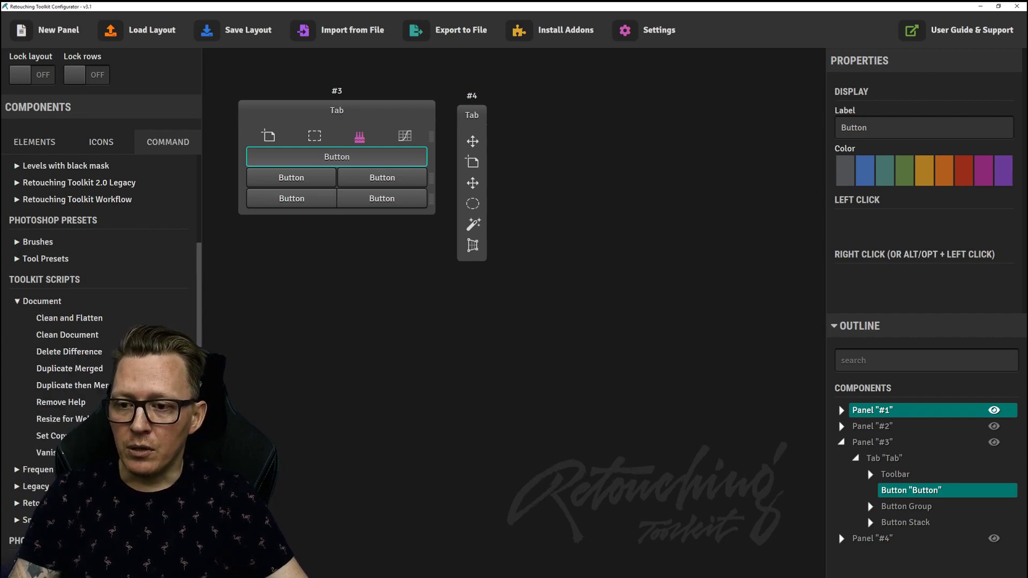
click(46, 452)
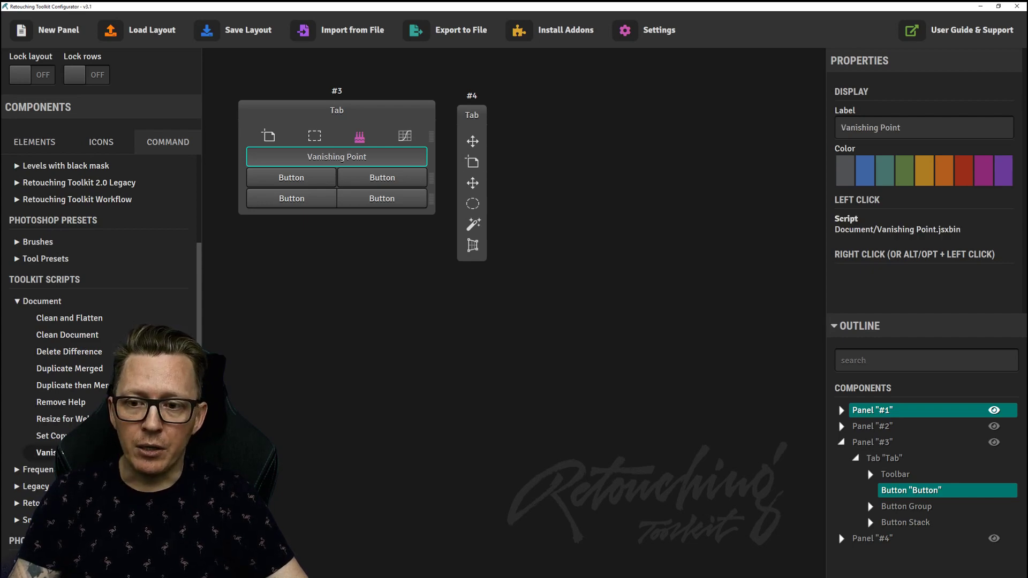
click(903, 170)
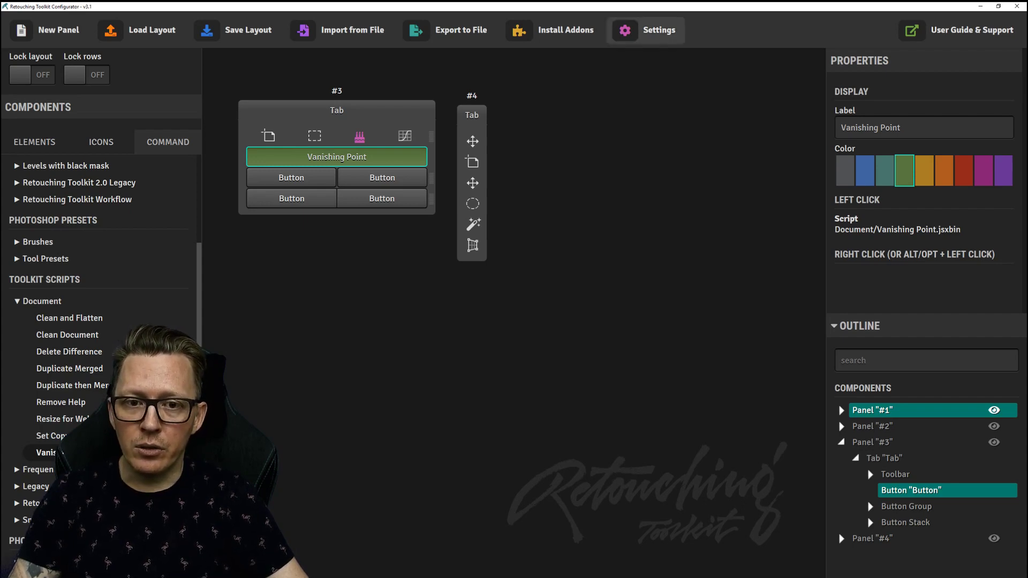
Enable Advanced Properties in Settings > Options, then select the button's left-click Options field.
click(645, 30)
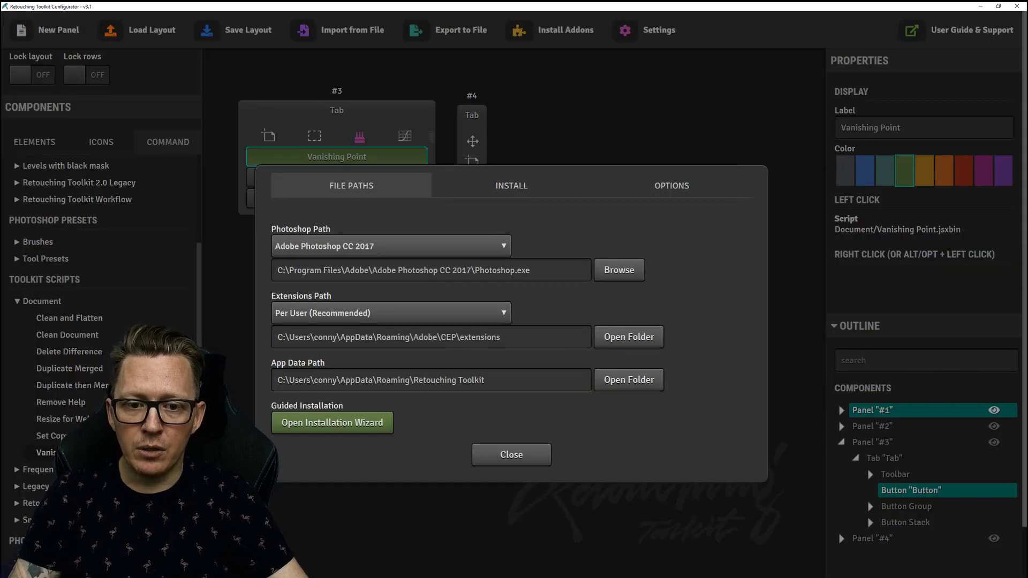
click(671, 185)
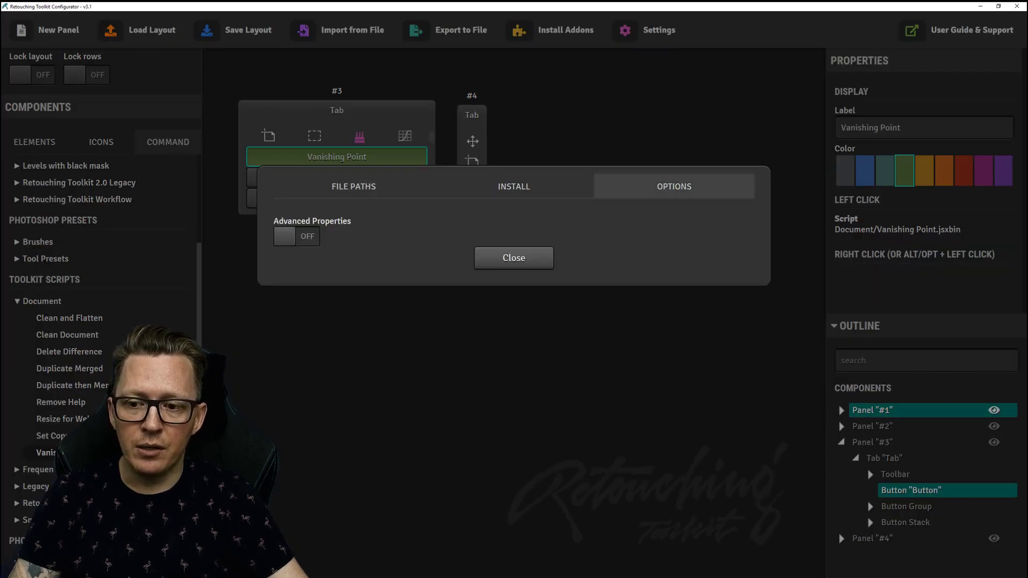
click(296, 236)
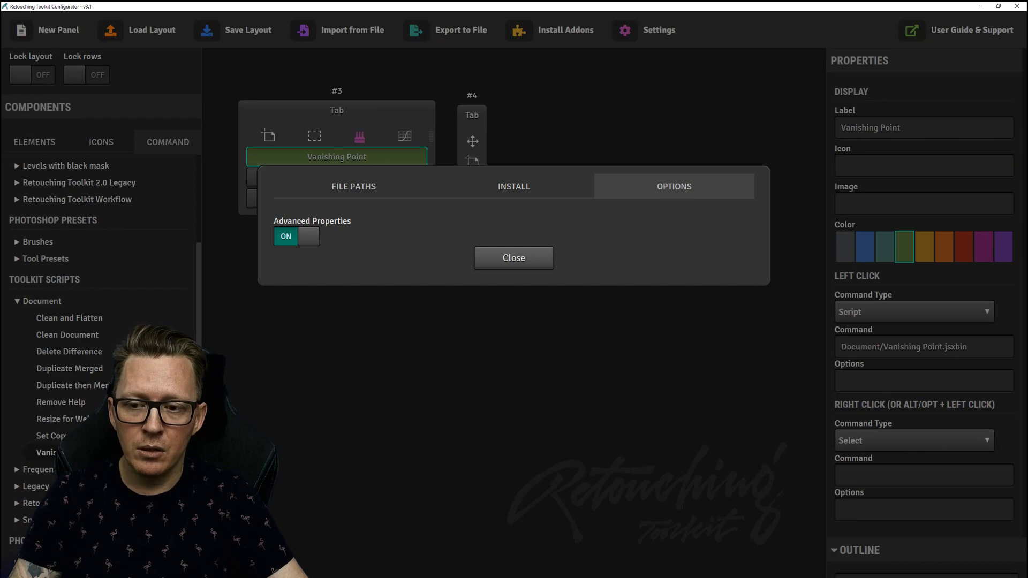
click(296, 236)
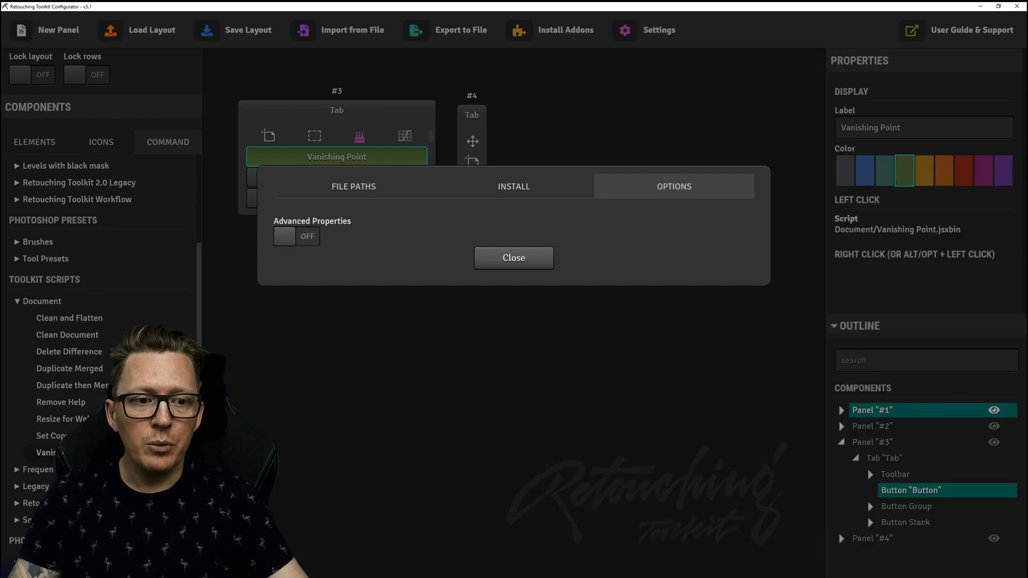
click(296, 236)
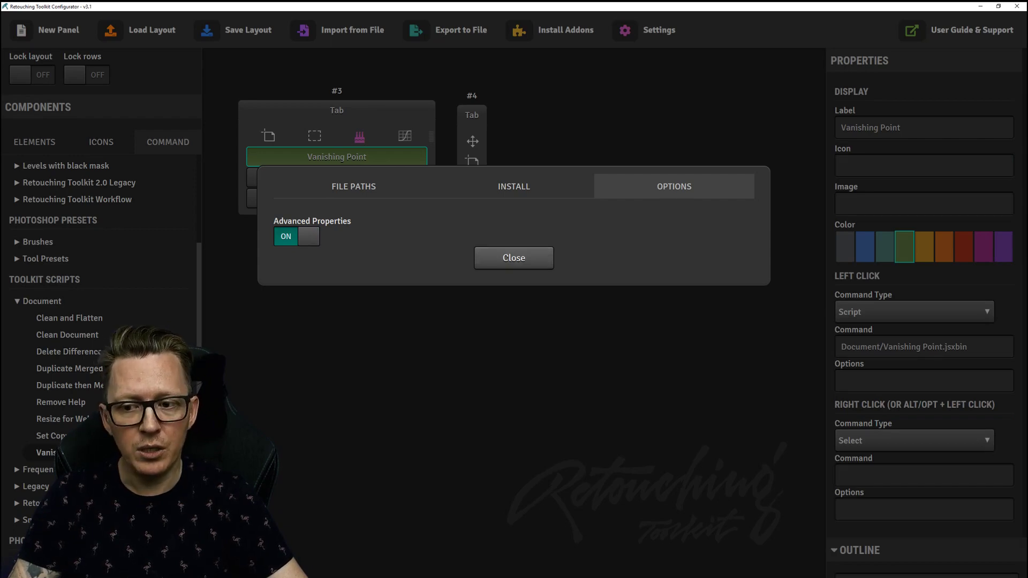
click(296, 237)
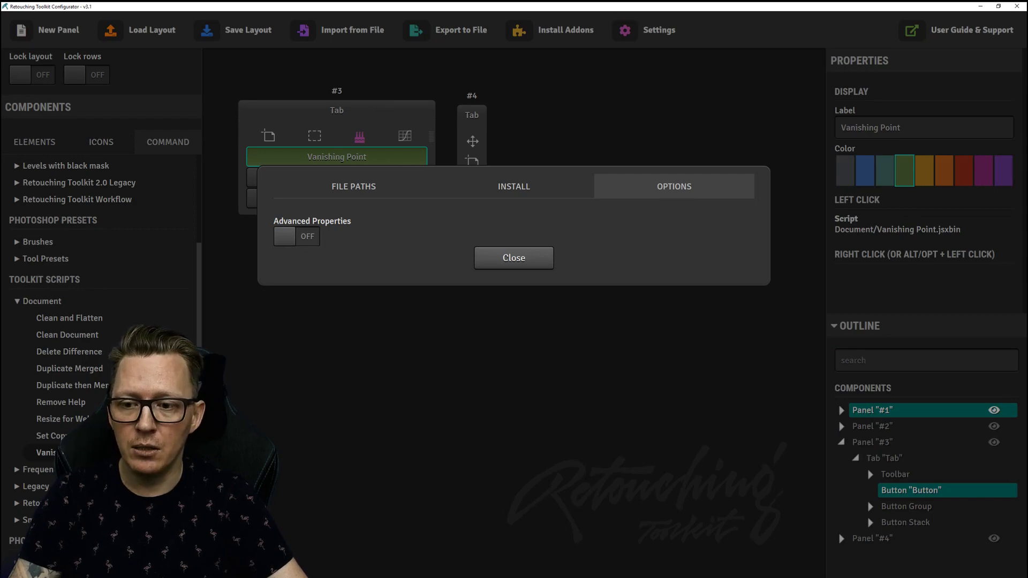
click(296, 236)
click(513, 258)
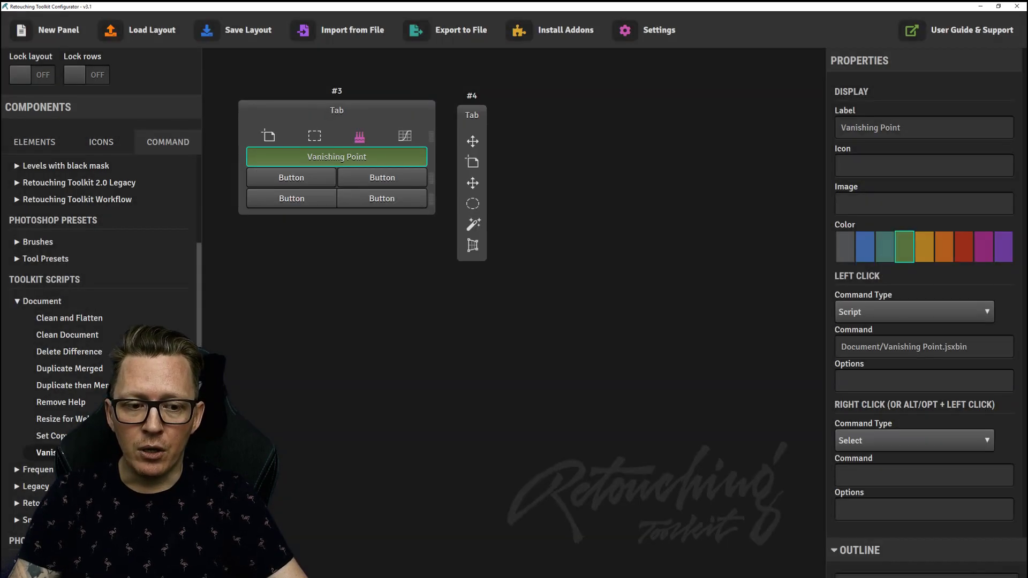
click(842, 381)
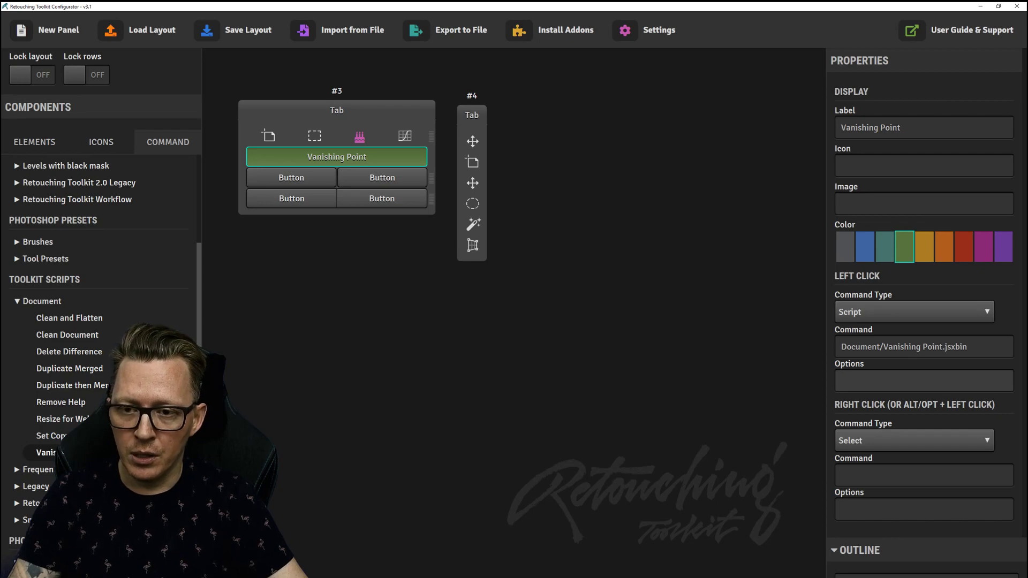
Save the layout, open Retouching Toolkit #3 in Photoshop, resize it, and test Vanishing Point.
click(235, 30)
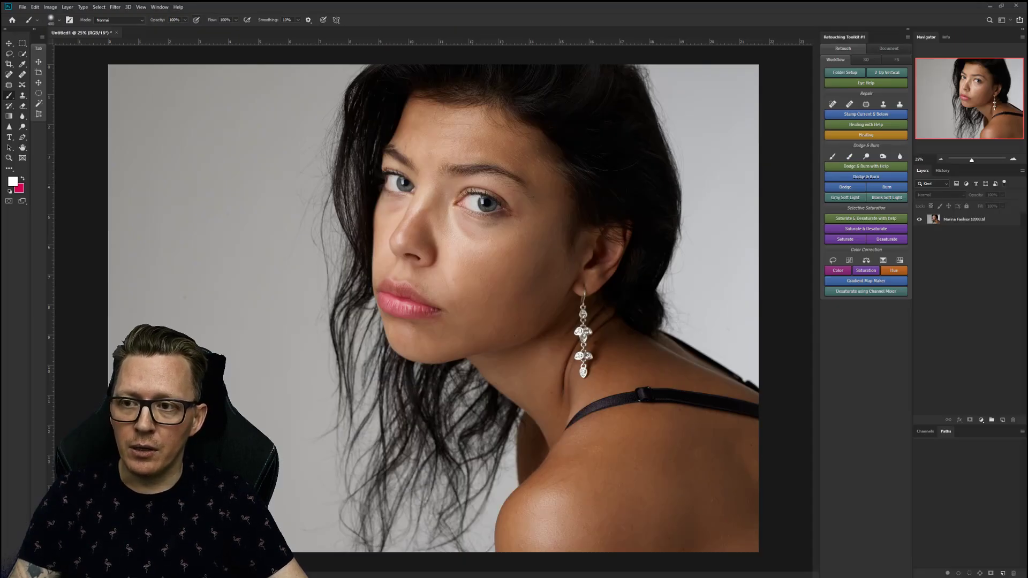
click(159, 7)
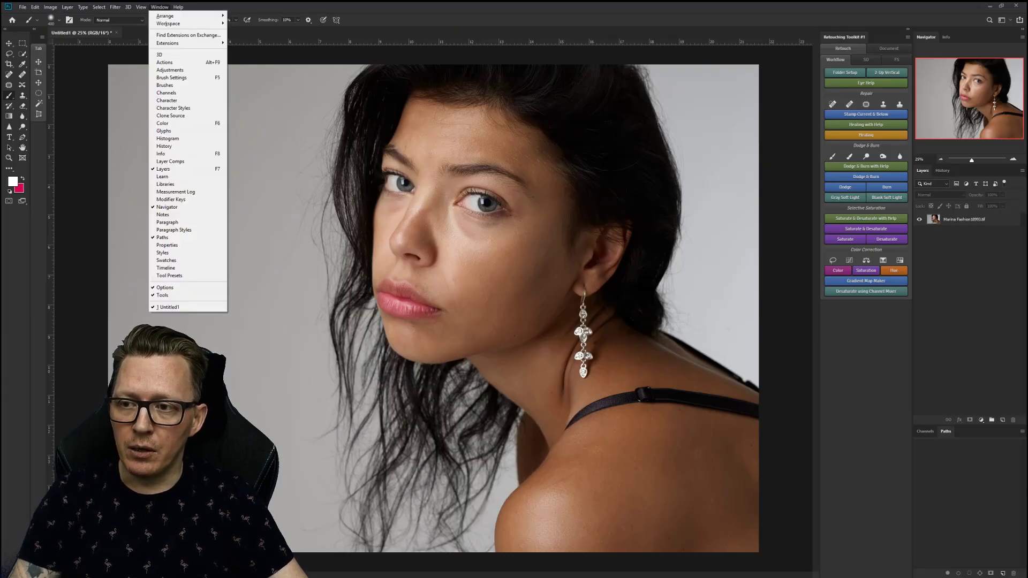
mouse_move(177, 43)
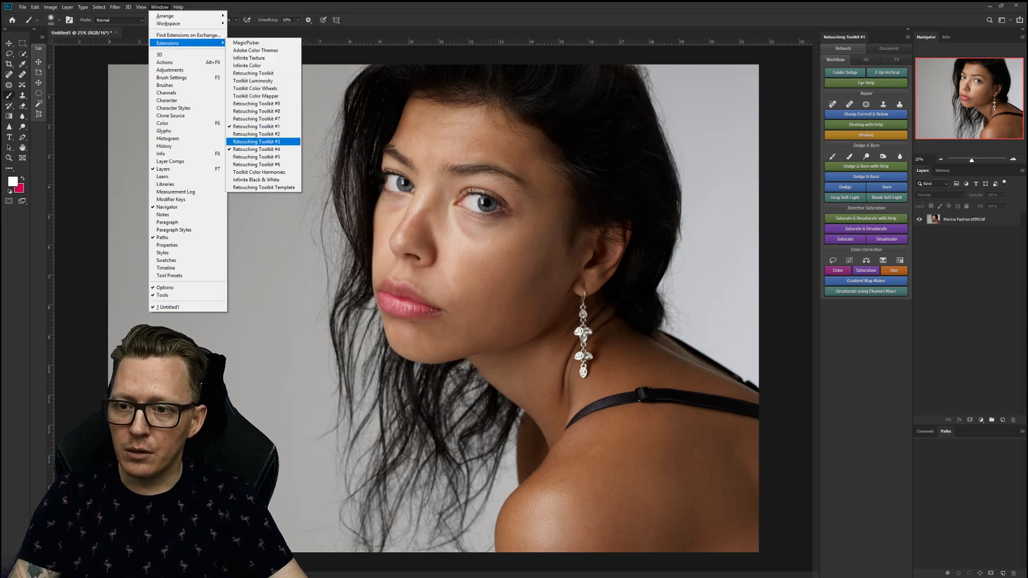
click(256, 141)
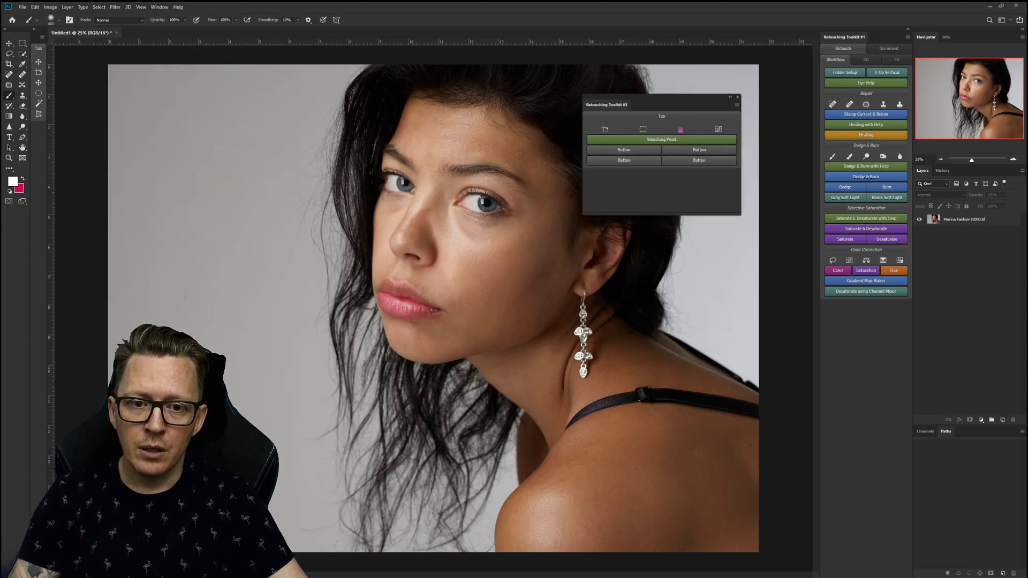
drag(662, 98, 534, 140)
mouse_move(613, 258)
mouse_down()
mouse_move(537, 219)
mouse_move(561, 240)
mouse_up()
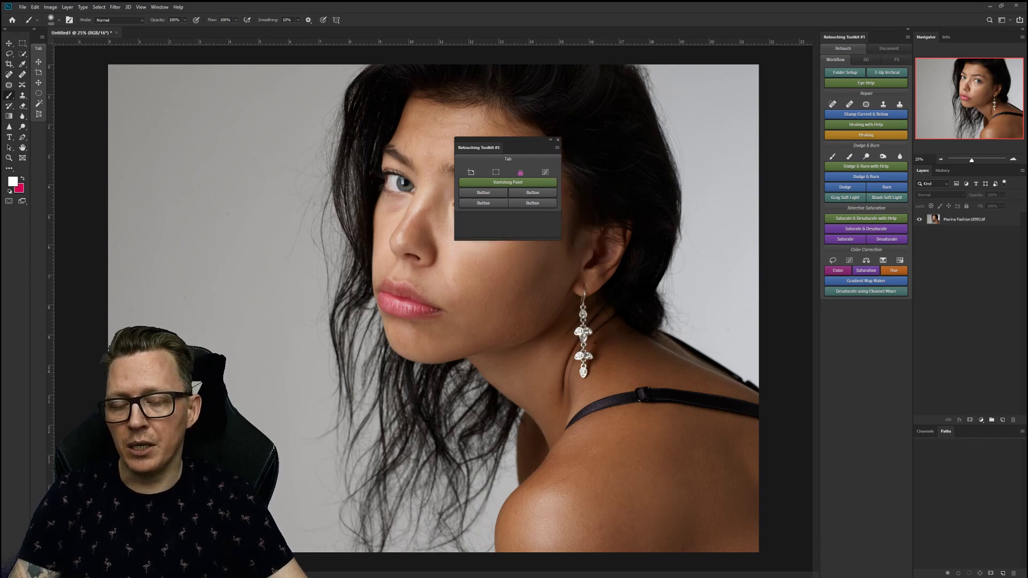
click(507, 182)
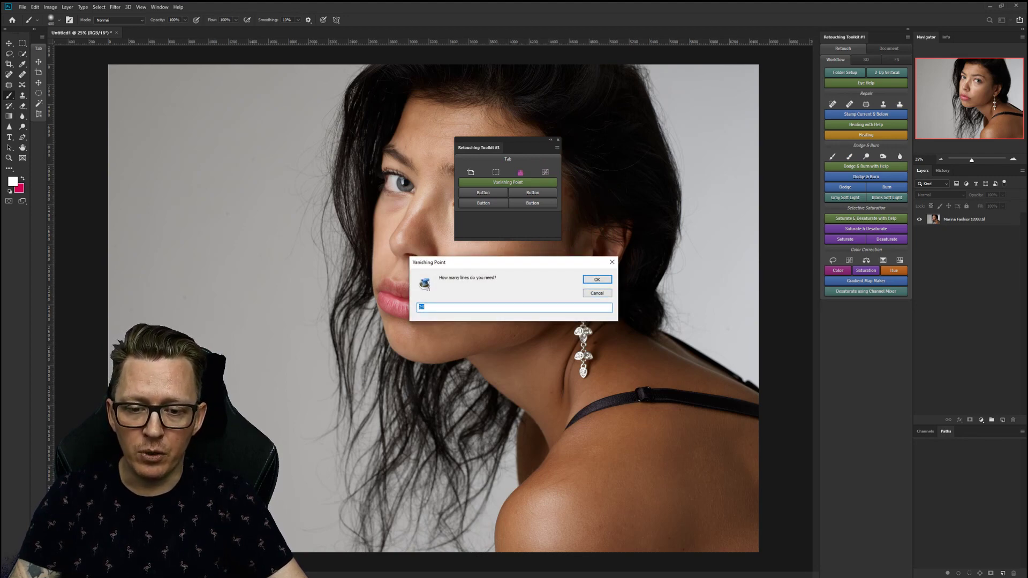
key(Return)
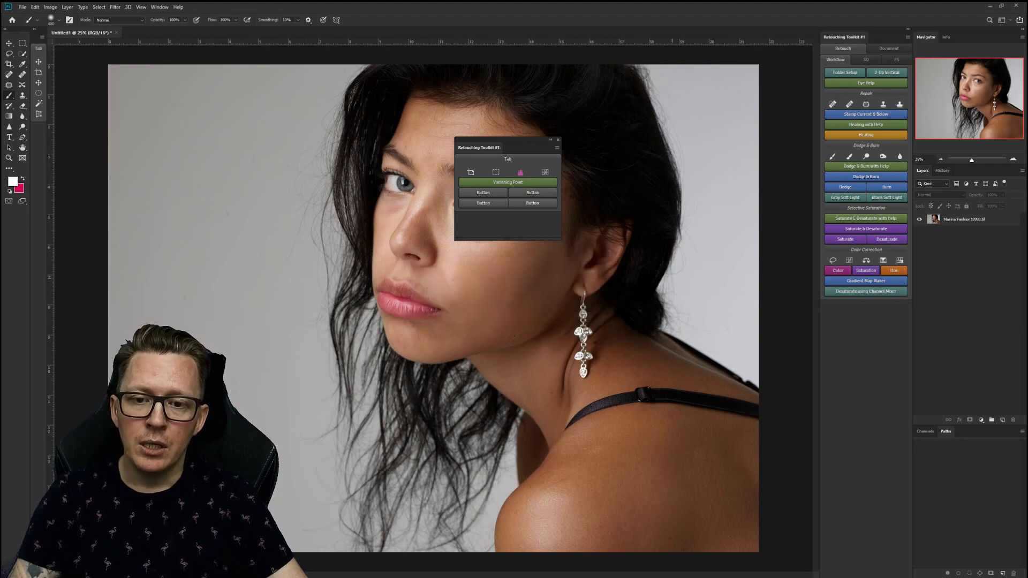
key(alt+Tab)
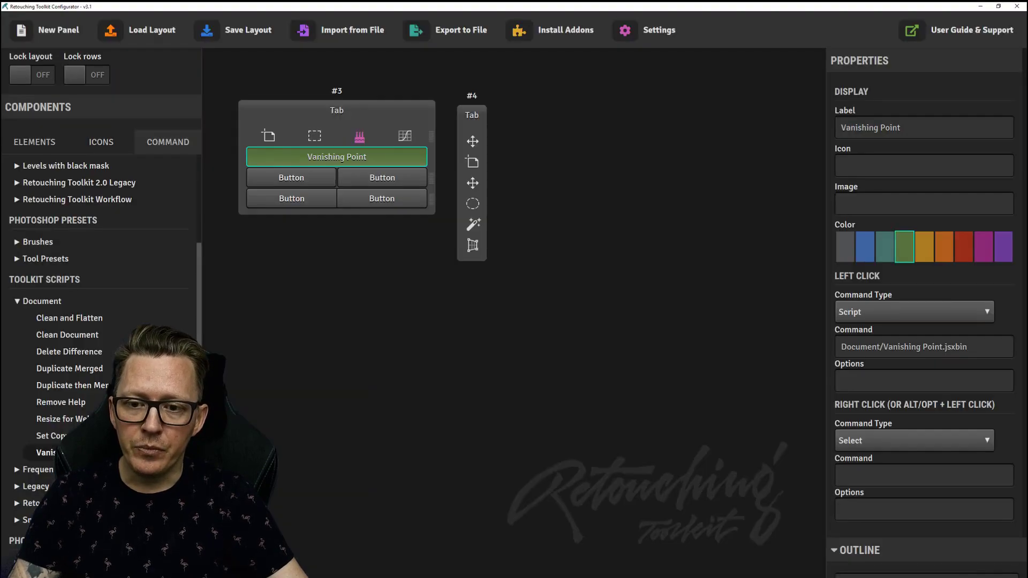
Enter 12 as the Vanishing Point button's left-click option and save the layout.
click(841, 380)
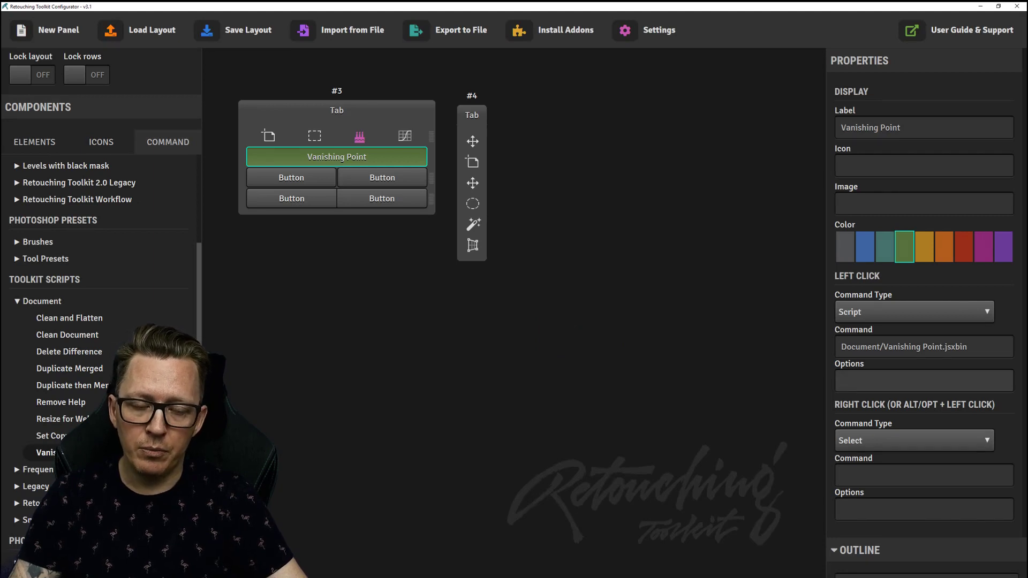
text(12)
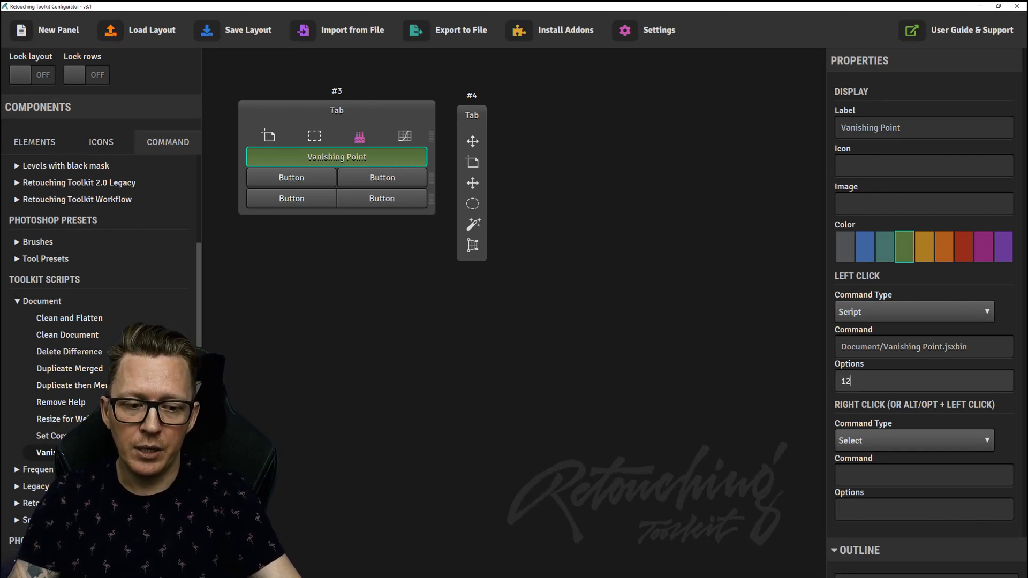
click(238, 30)
key(alt+Tab)
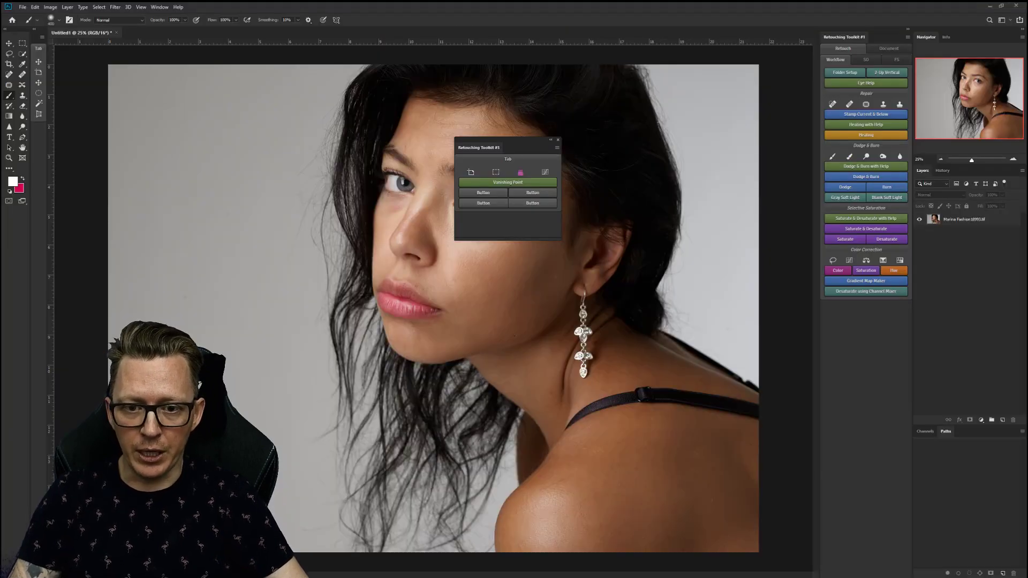
Reload the saved layout into the toolkit panel and draw the Vanishing Point guide lines.
click(557, 148)
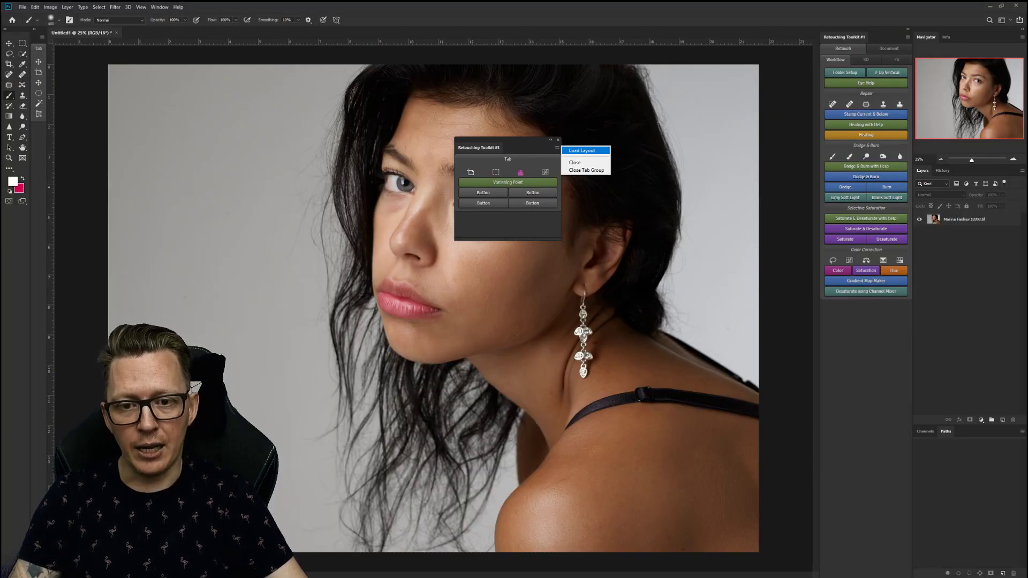
click(582, 151)
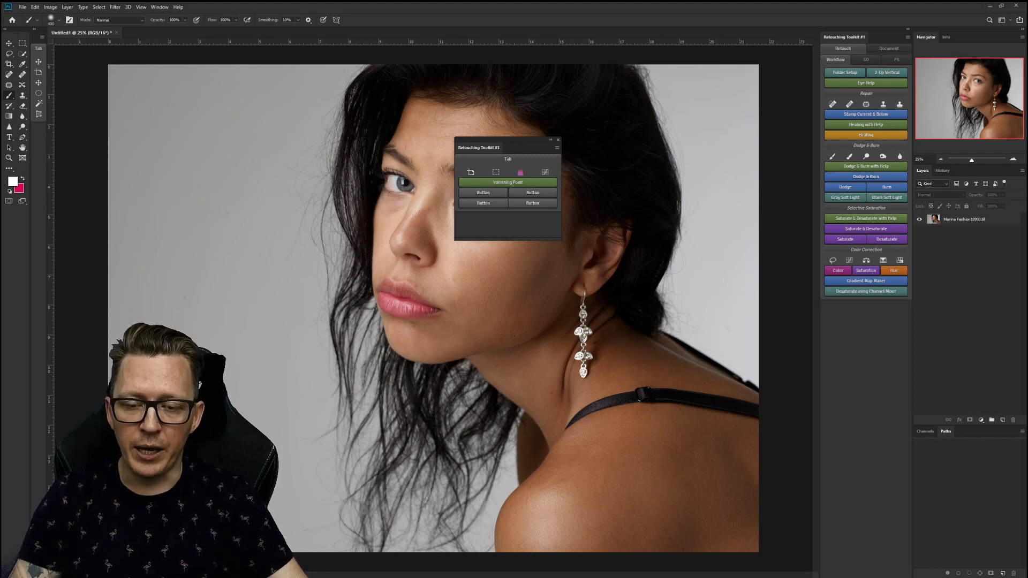
click(507, 182)
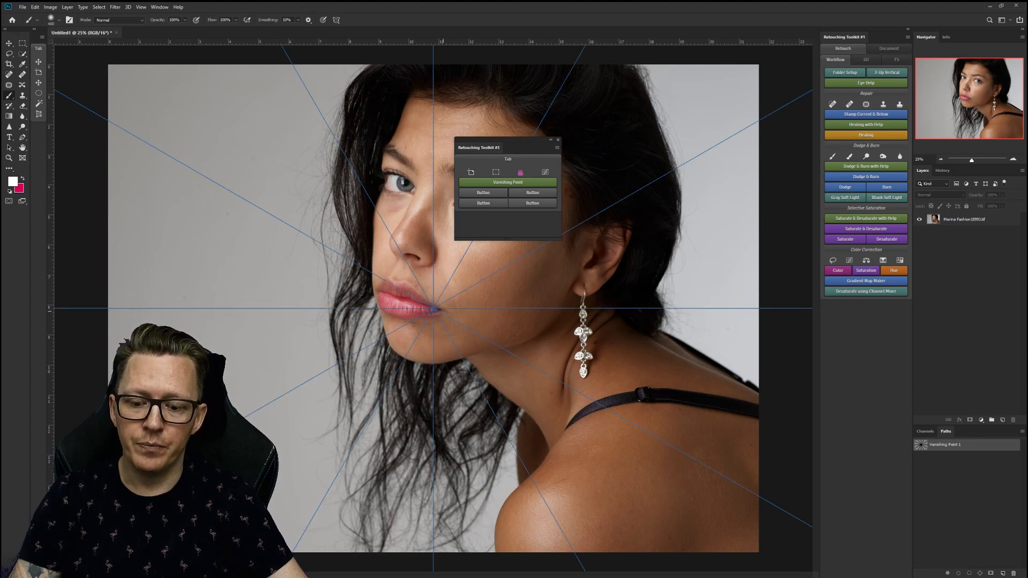
Transform the vanishing point up-left into the background, then delete the Vanishing Point 1 path.
key(ctrl+t)
drag(433, 308, 204, 145)
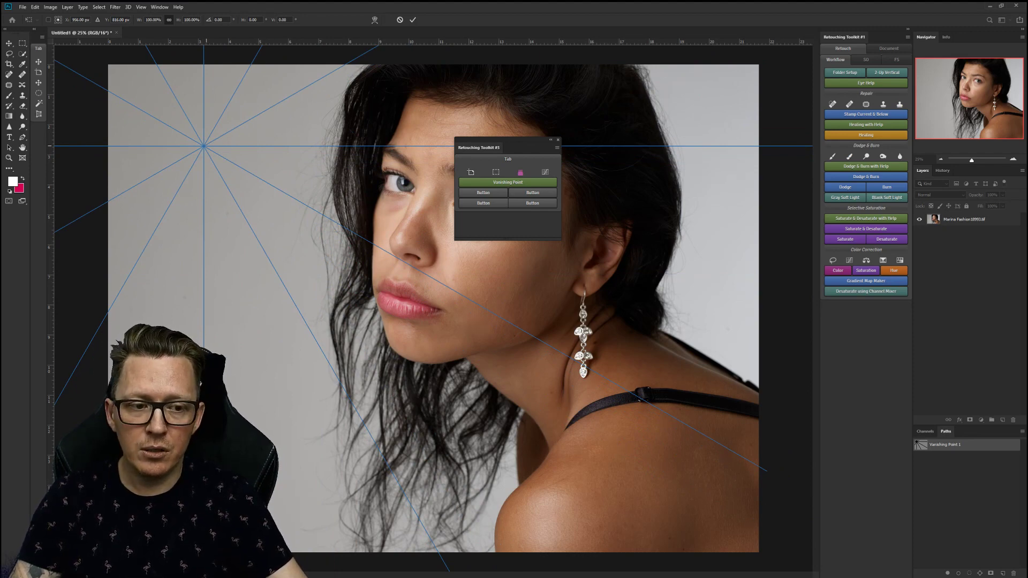
key(Return)
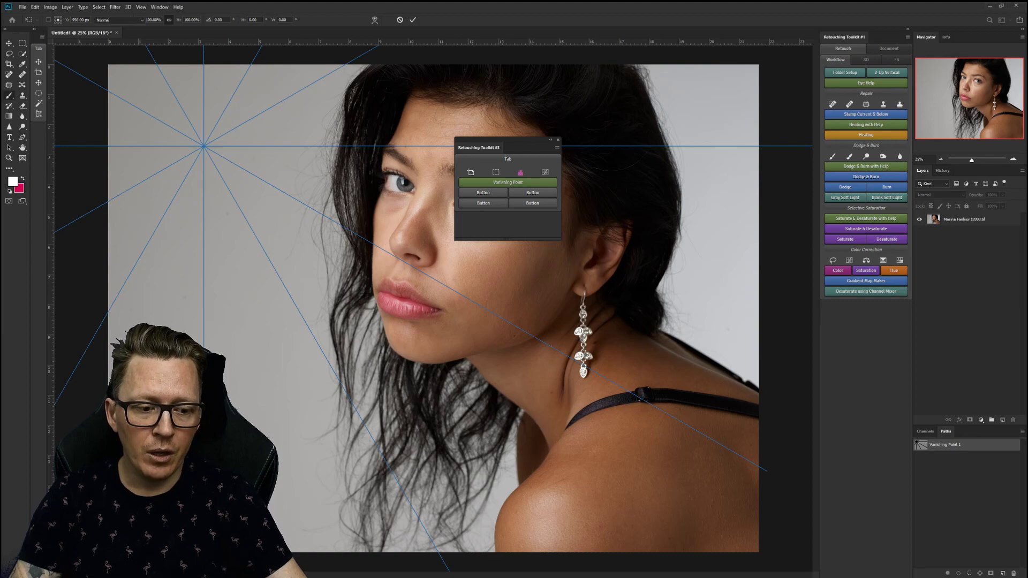
drag(968, 444, 1013, 573)
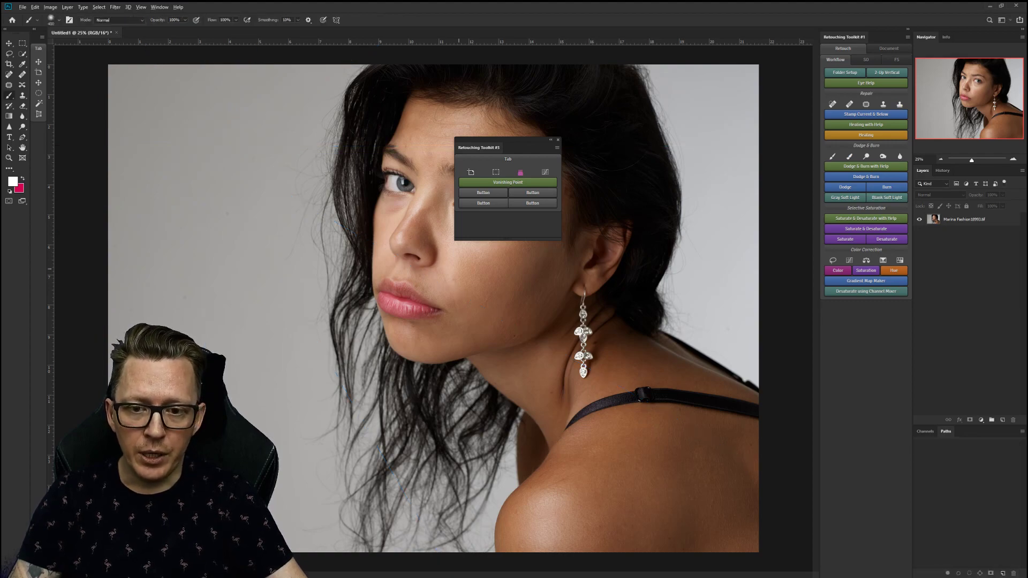
key(alt+Tab)
key(Escape)
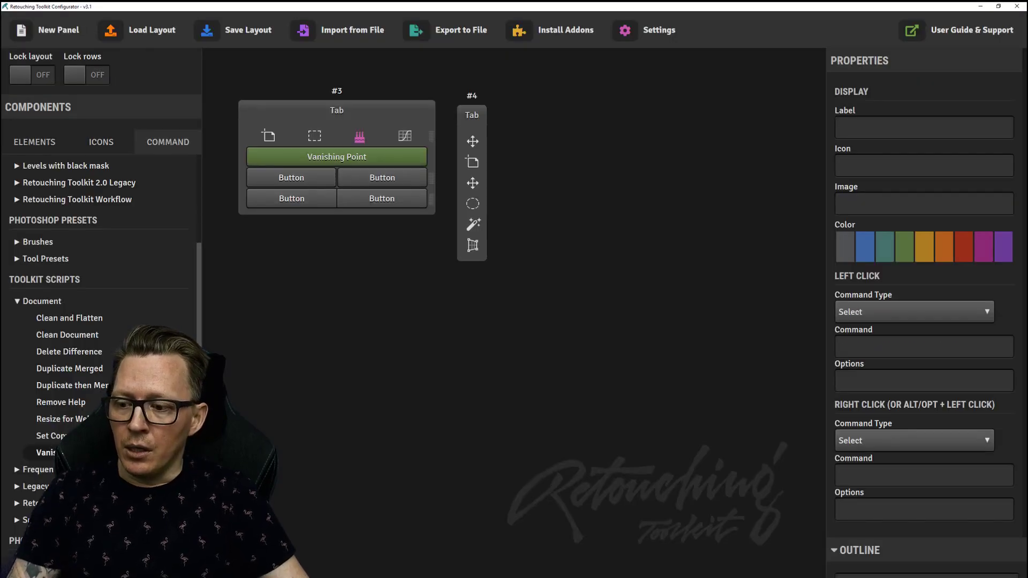
scroll(101, 366, down, 3)
scroll(101, 321, up, 6)
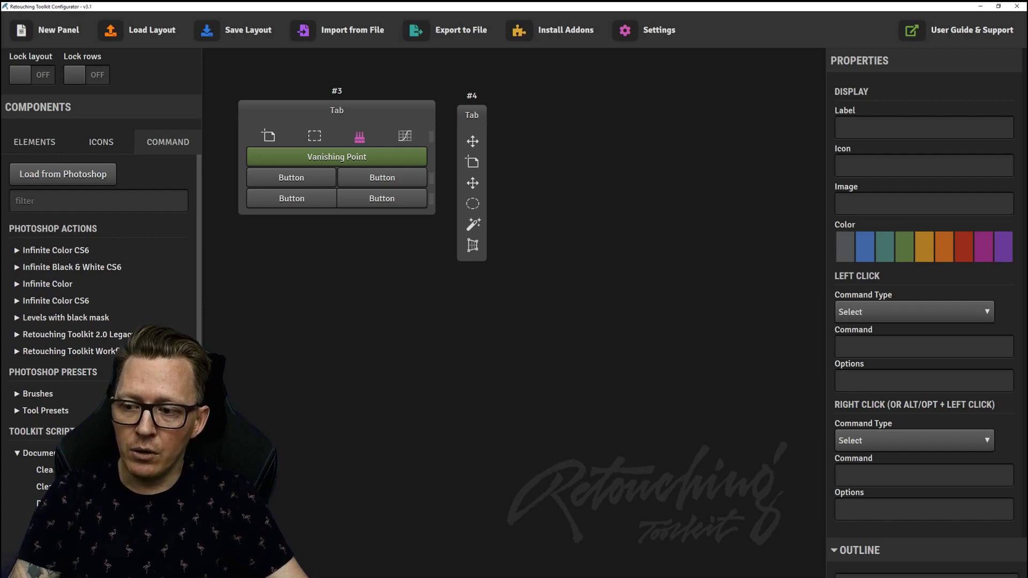
scroll(101, 364, down, 6)
scroll(101, 364, up, 3)
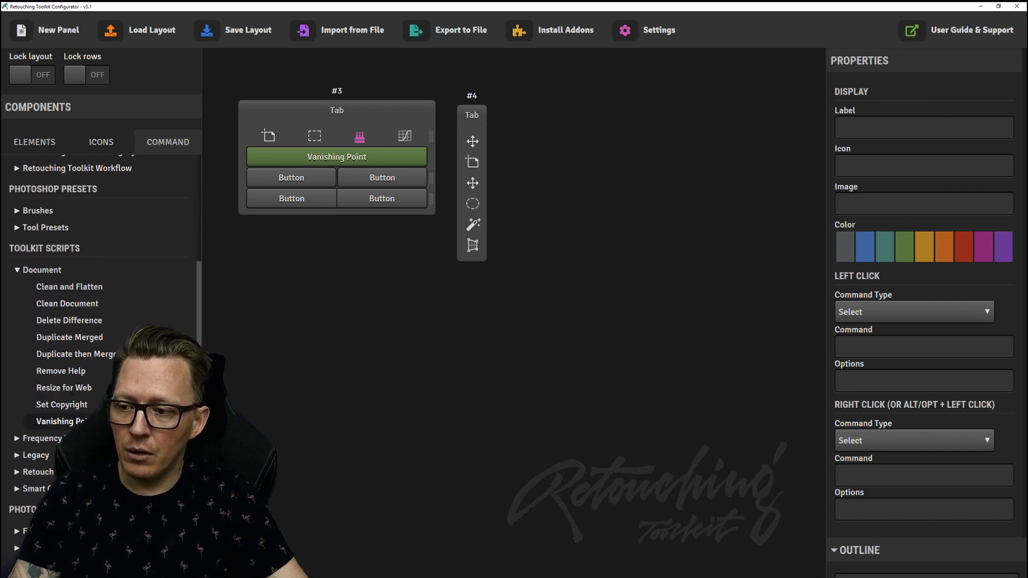
click(45, 227)
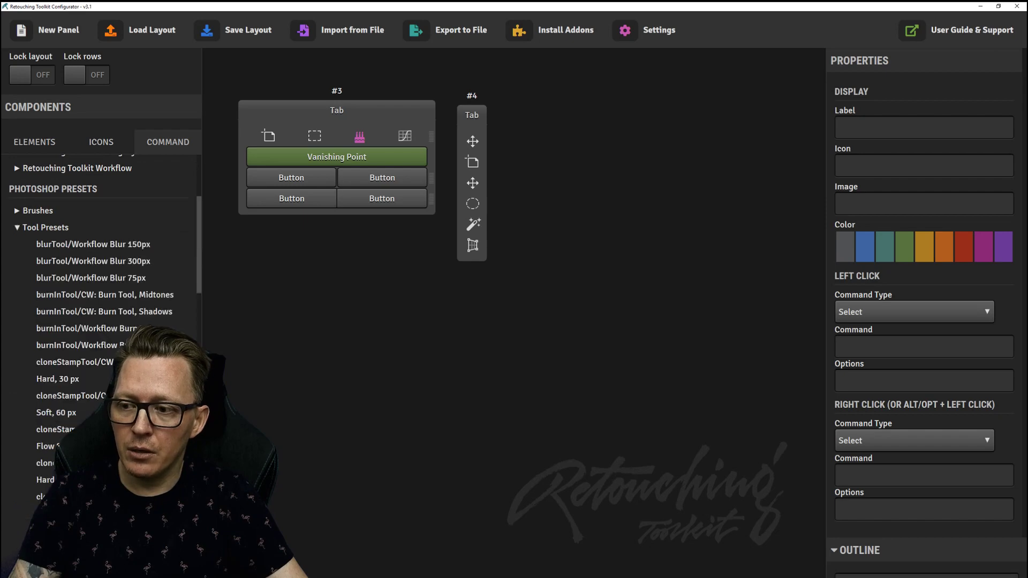
click(45, 227)
scroll(100, 327, up, 3)
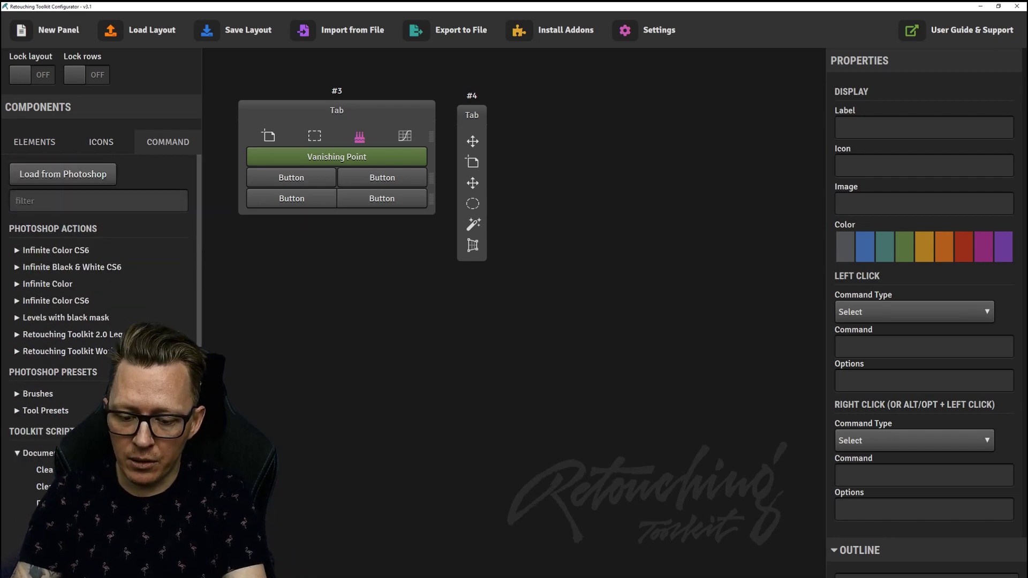
text(burn)
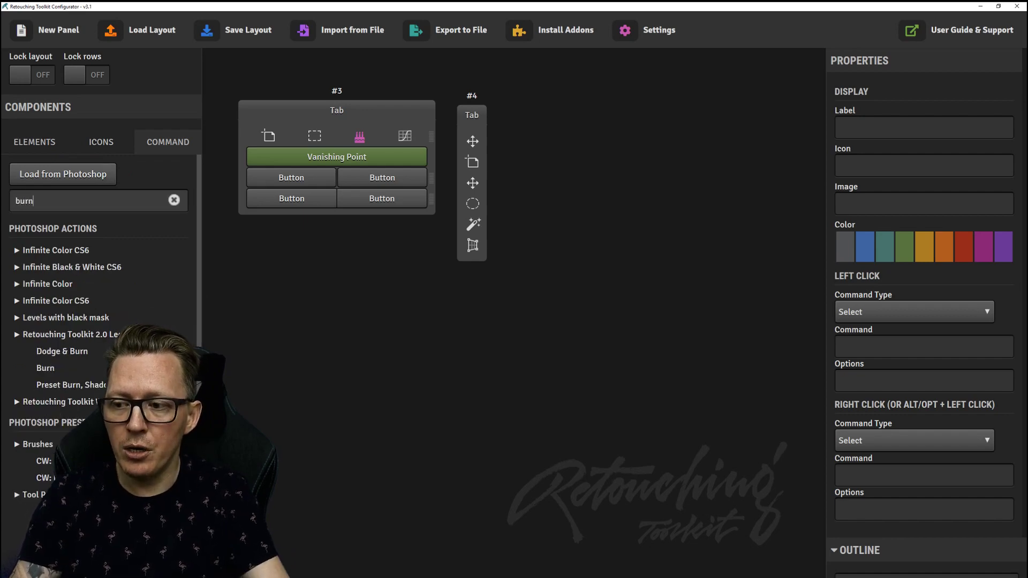
scroll(101, 321, down, 3)
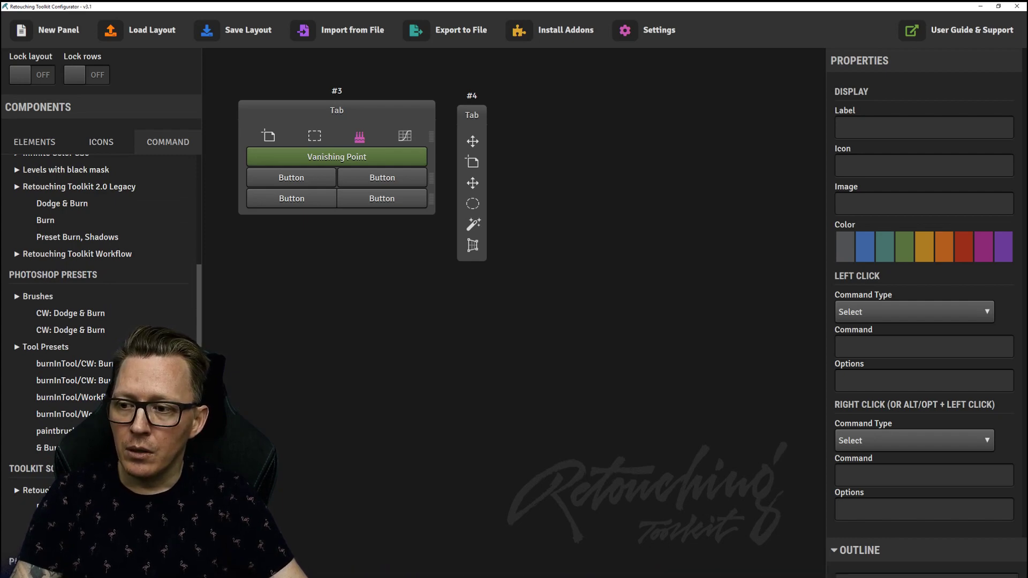
scroll(99, 267, up, 5)
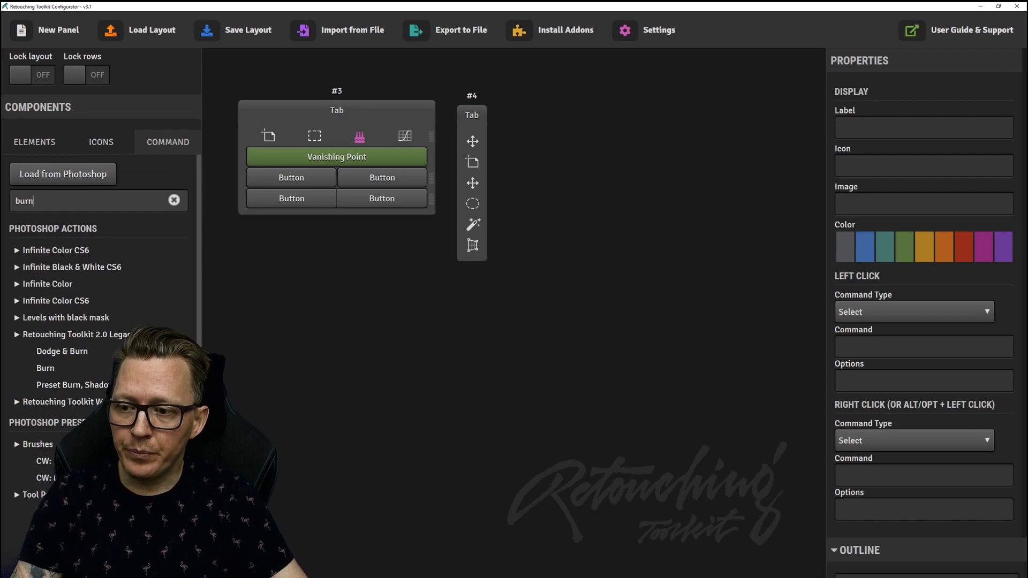
key(BackSpace)
key(BackSpace)
key(BackSpace)
key(BackSpace)
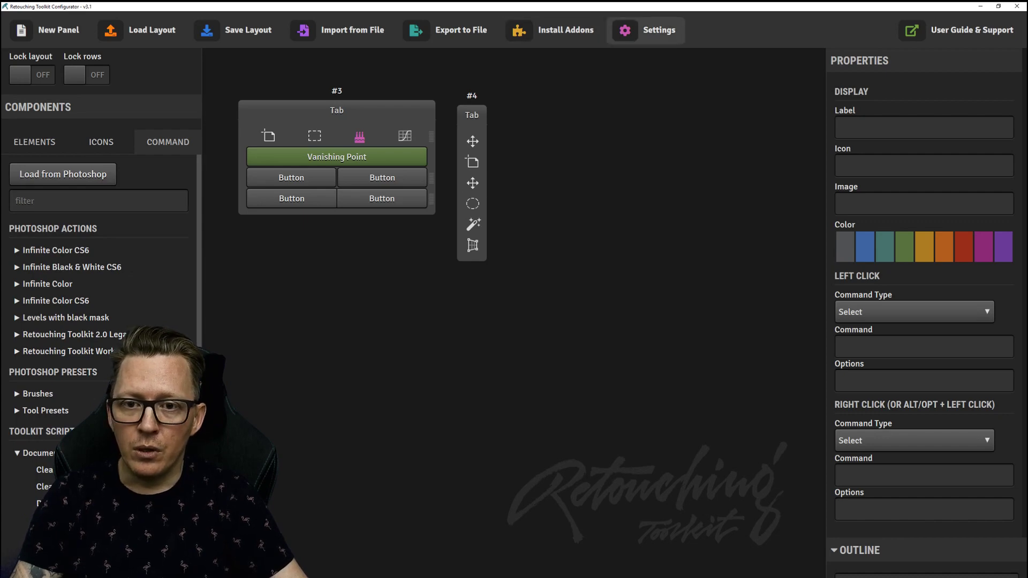
Switch Advanced Properties off in the toolkit settings.
click(645, 30)
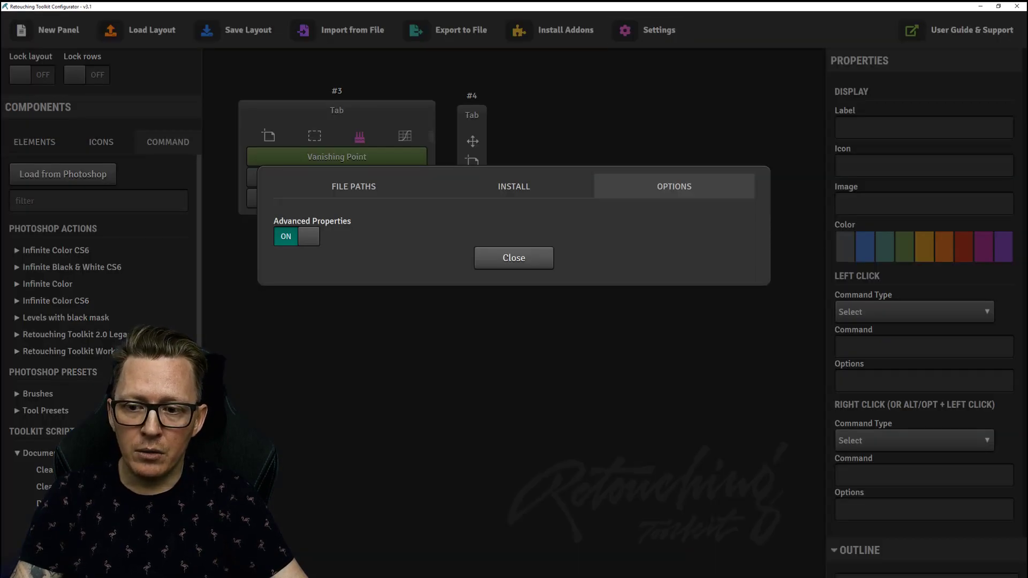
click(297, 236)
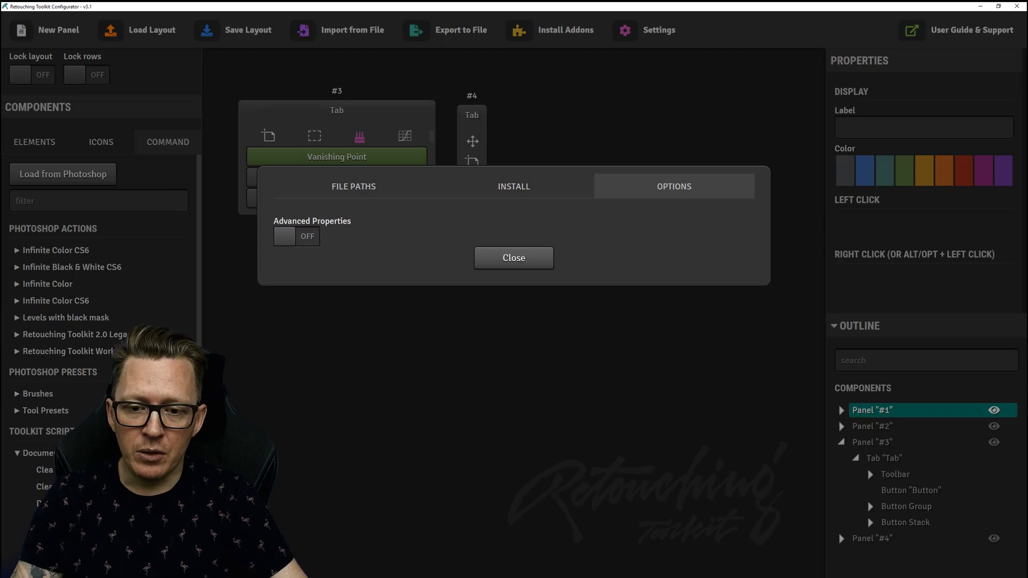
click(513, 258)
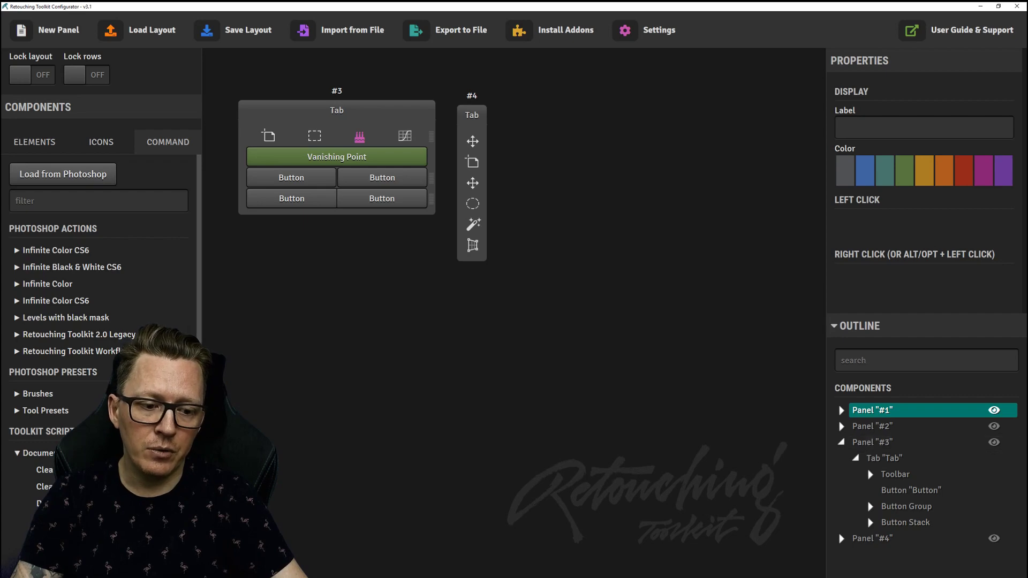
Collapse Panel #3 in the outline and delete Panel #4 from the layout.
click(841, 442)
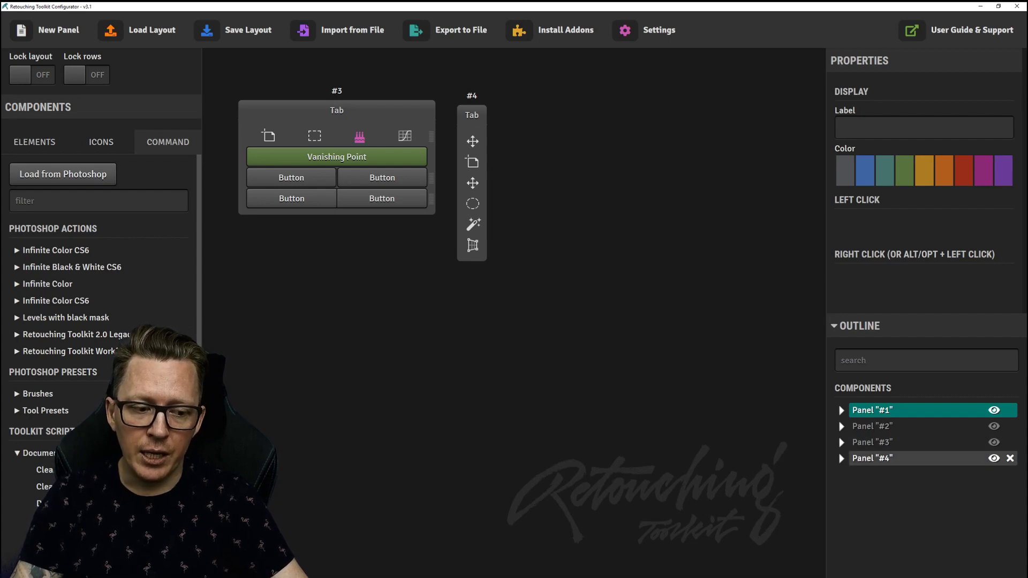
click(1010, 458)
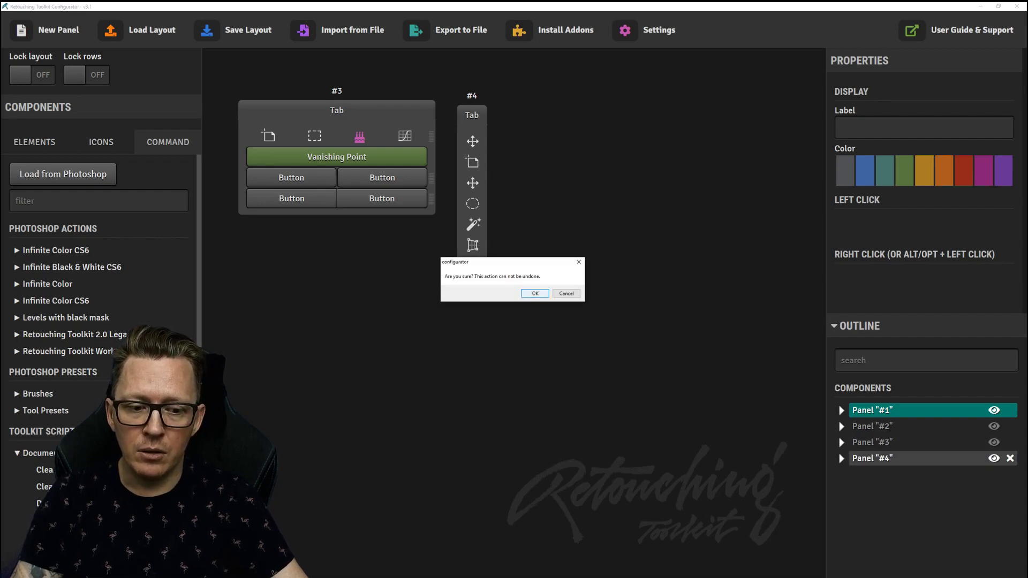
key(Return)
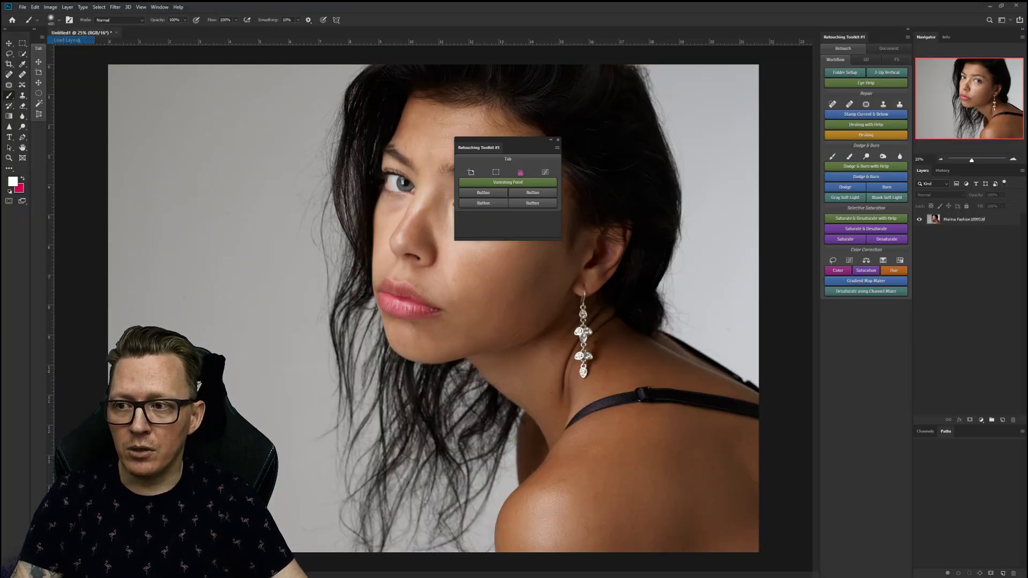
Close the docked toolkit panel, then reopen Retouching Toolkit #4 from Window > Extensions and close it.
click(42, 37)
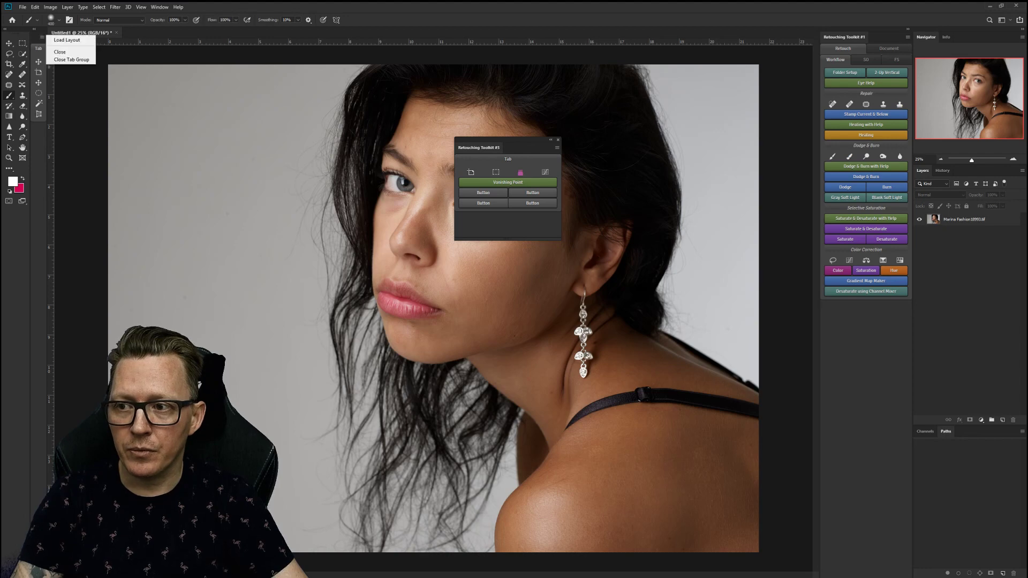
click(60, 52)
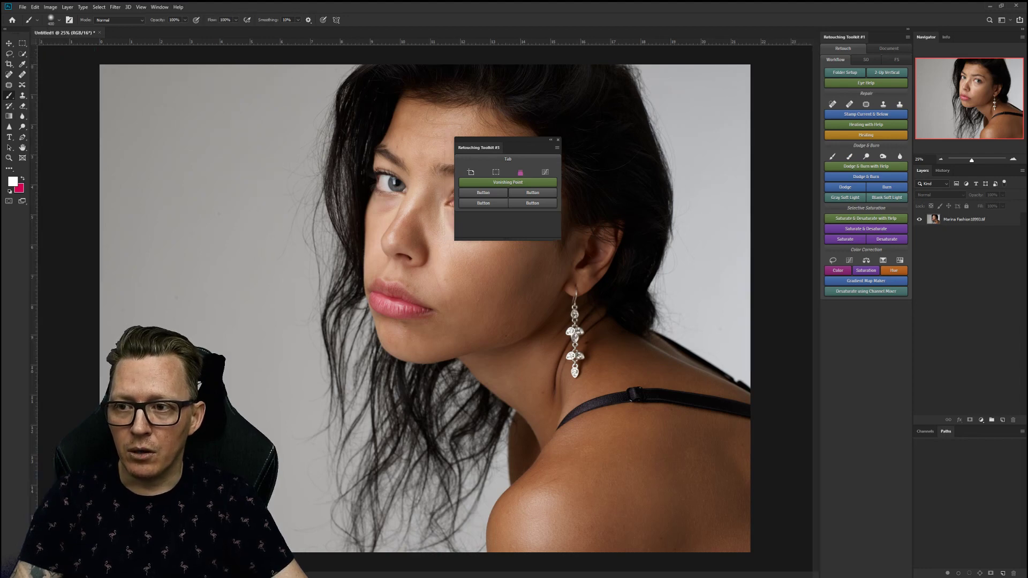
click(160, 7)
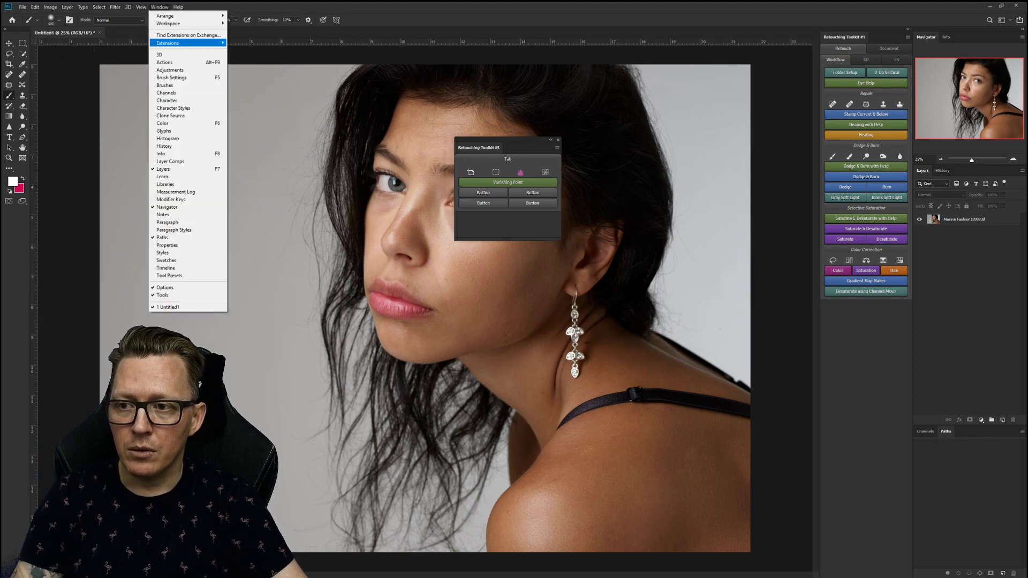
mouse_move(188, 43)
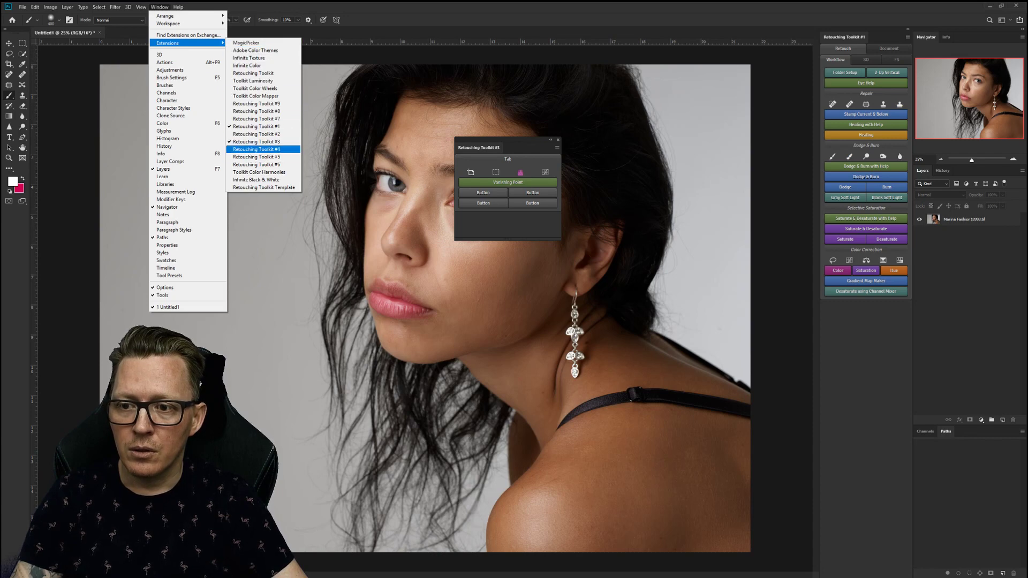
click(256, 157)
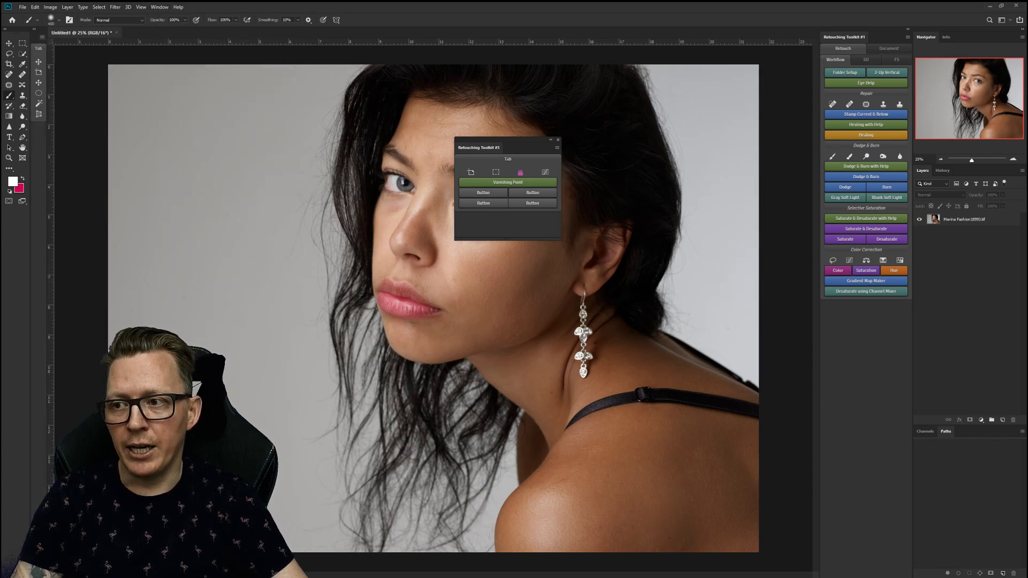
click(42, 37)
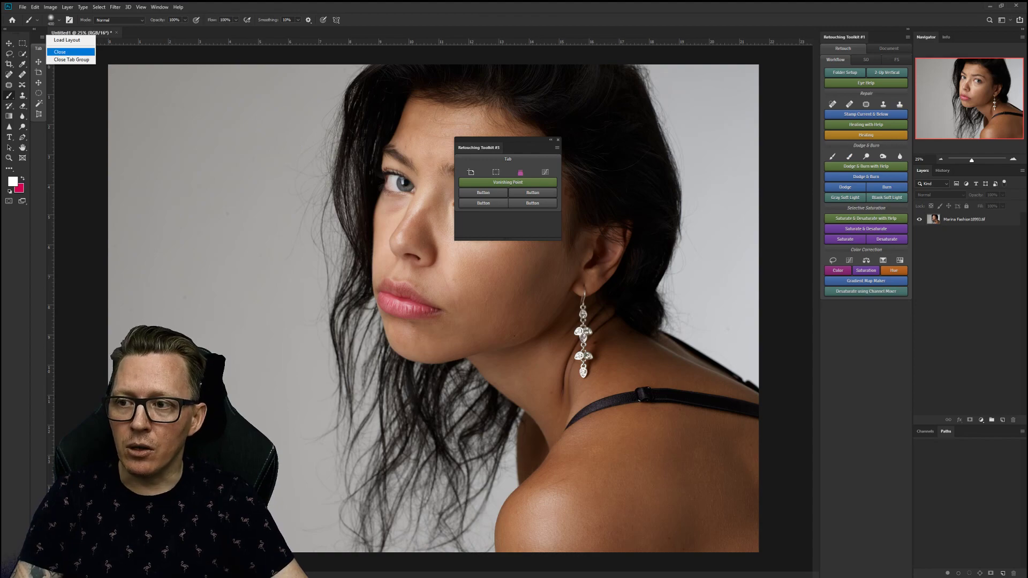
click(59, 52)
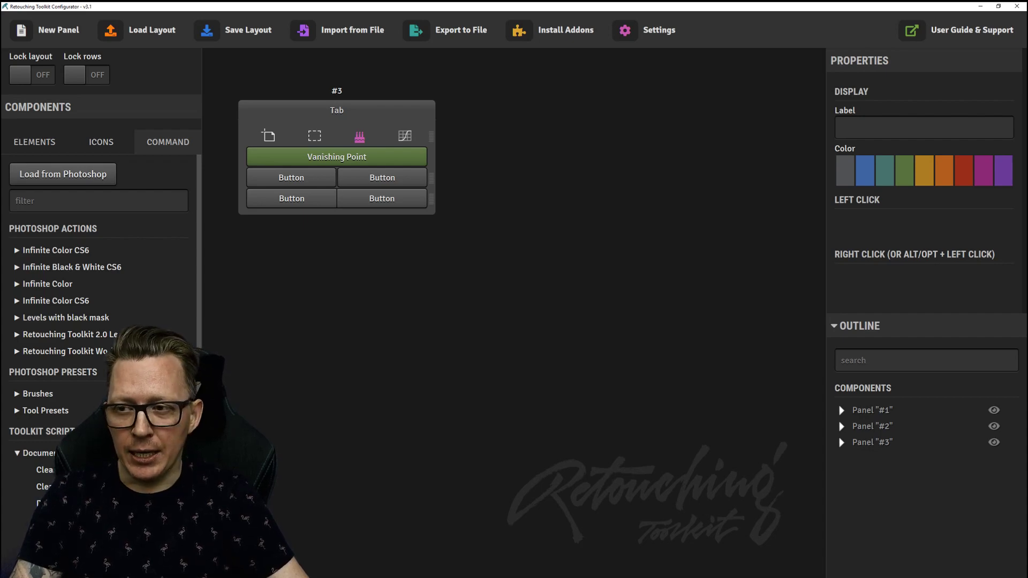
Unhide panel #1, place panel #3 beside it, and move Stamp Current & Below into panel #3.
drag(336, 110, 577, 92)
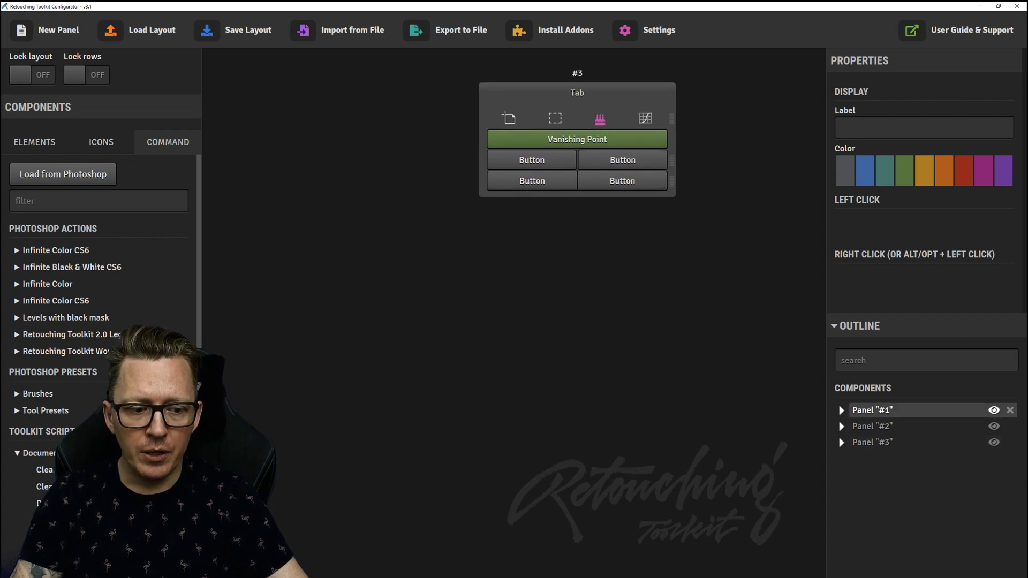
click(994, 410)
drag(578, 92, 517, 79)
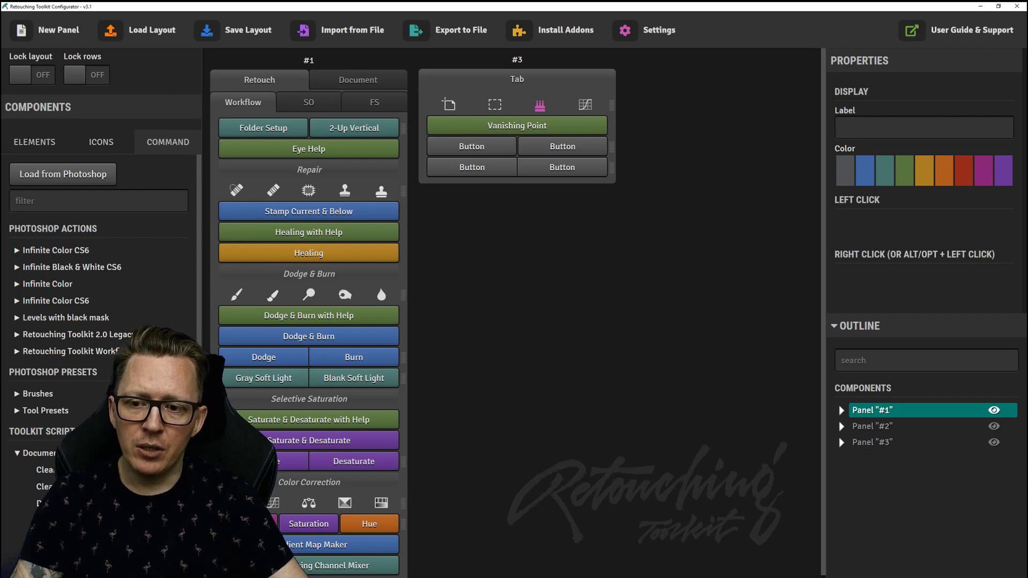
drag(308, 211, 519, 127)
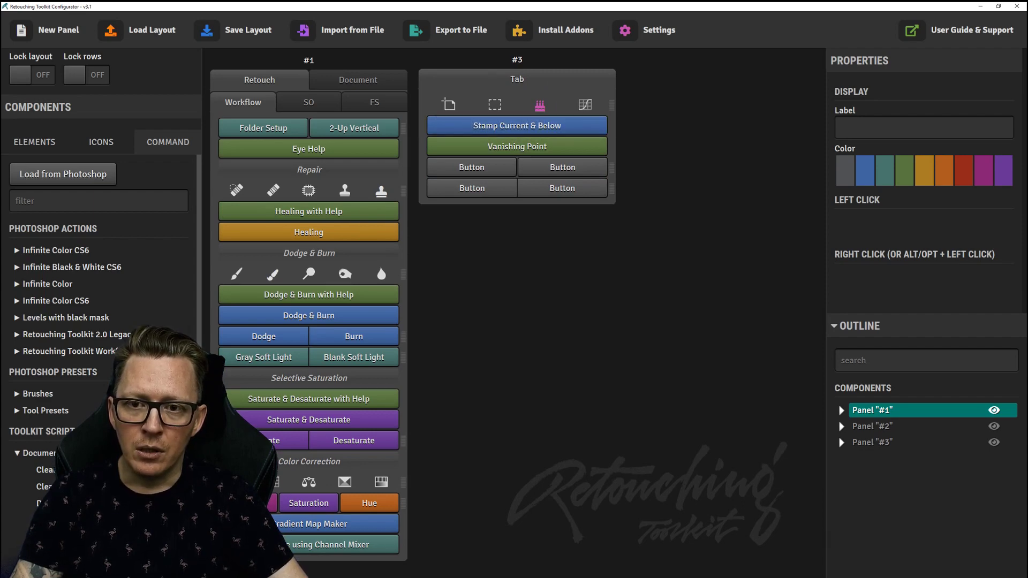
Install the recommended Retouching Workflow addon bundle.
click(551, 30)
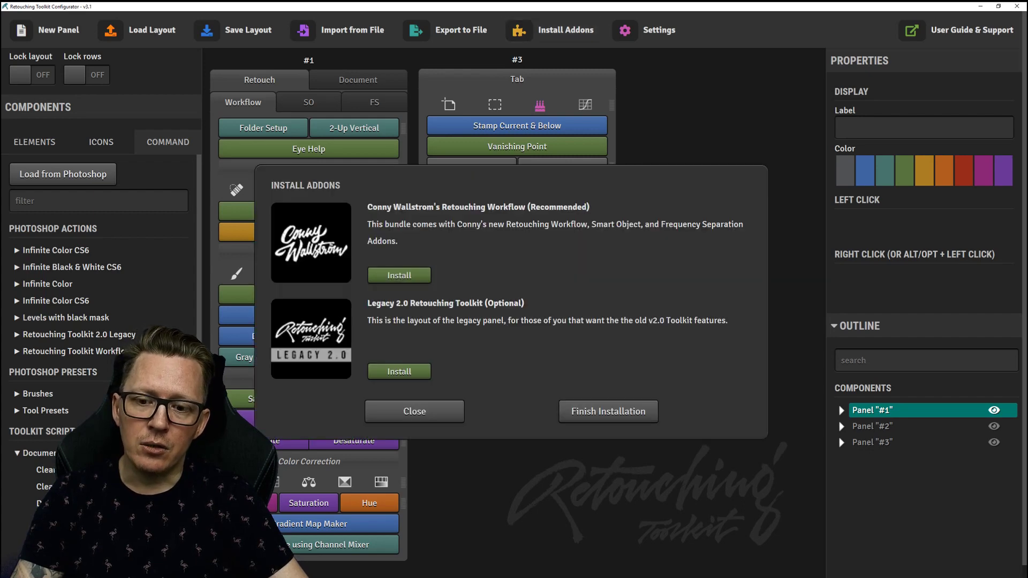
click(399, 275)
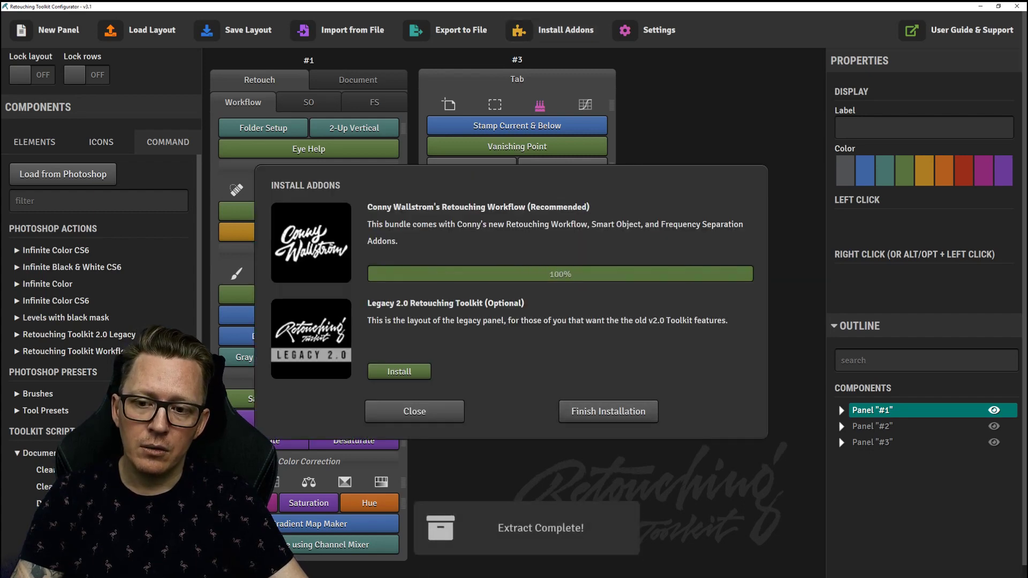
click(565, 408)
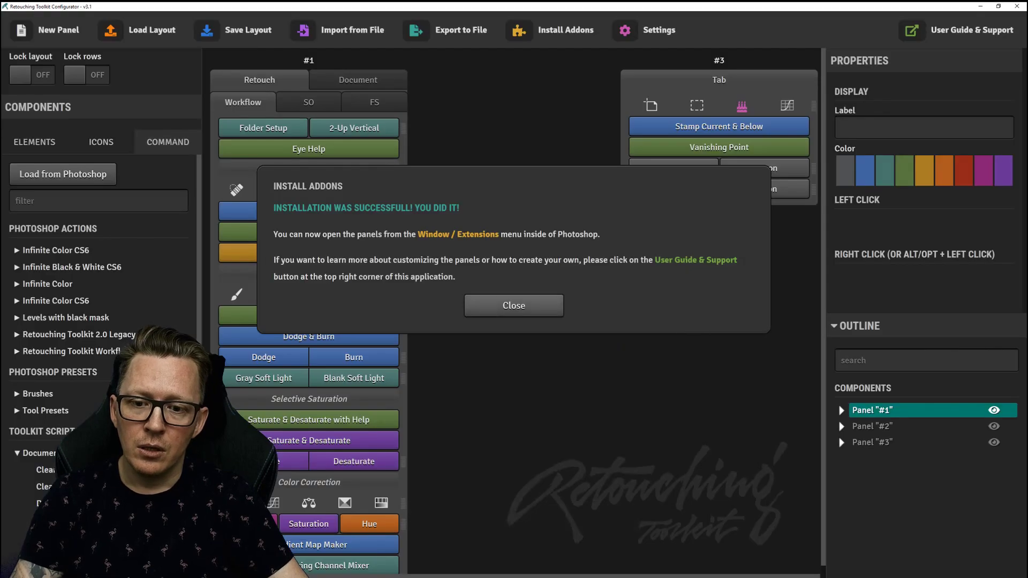
Dismiss the install-success message and drag panel #3 right beside panel #1 at the top.
click(514, 304)
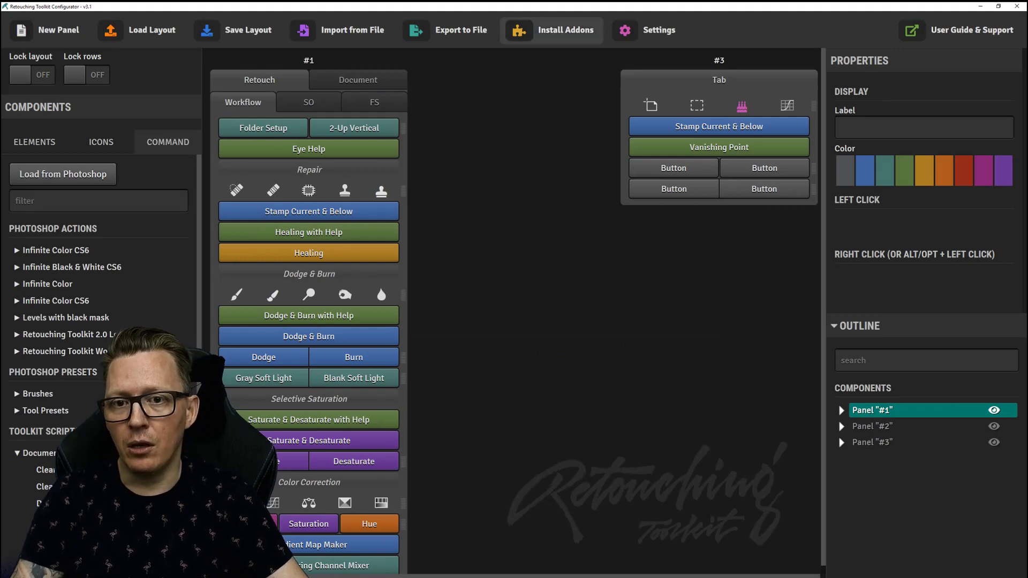
drag(309, 60, 316, 56)
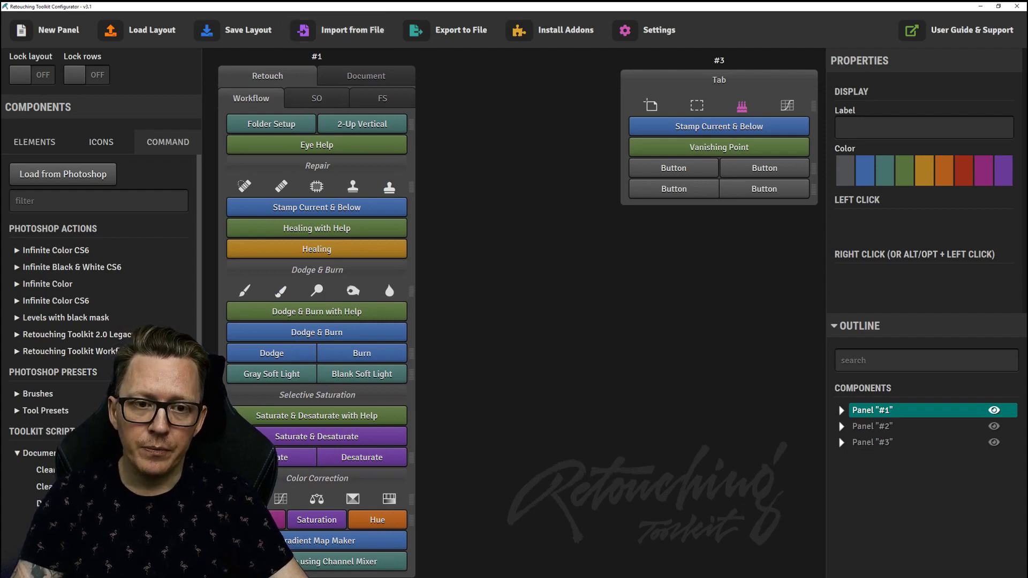
drag(719, 60, 527, 56)
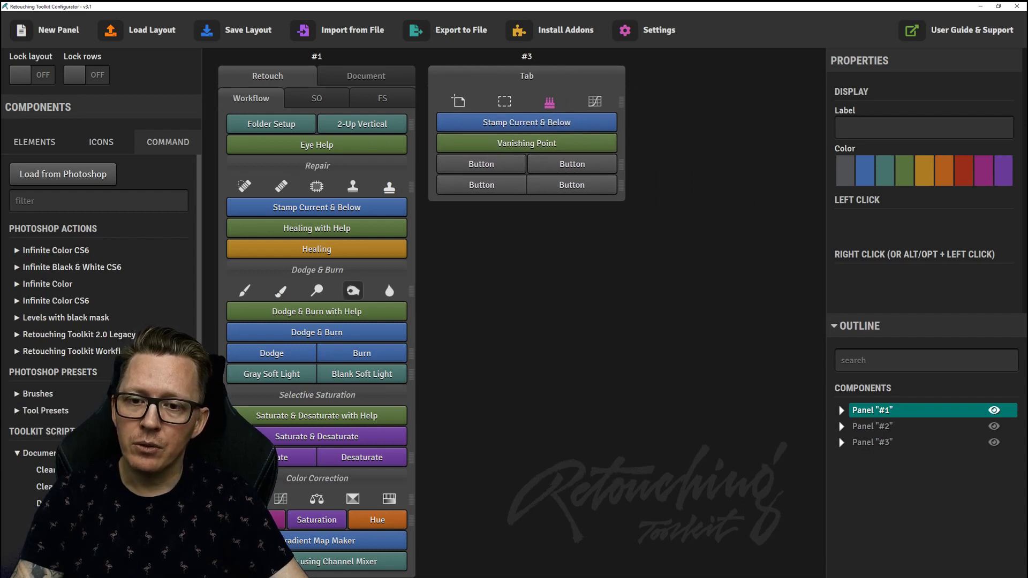
key(alt+Tab)
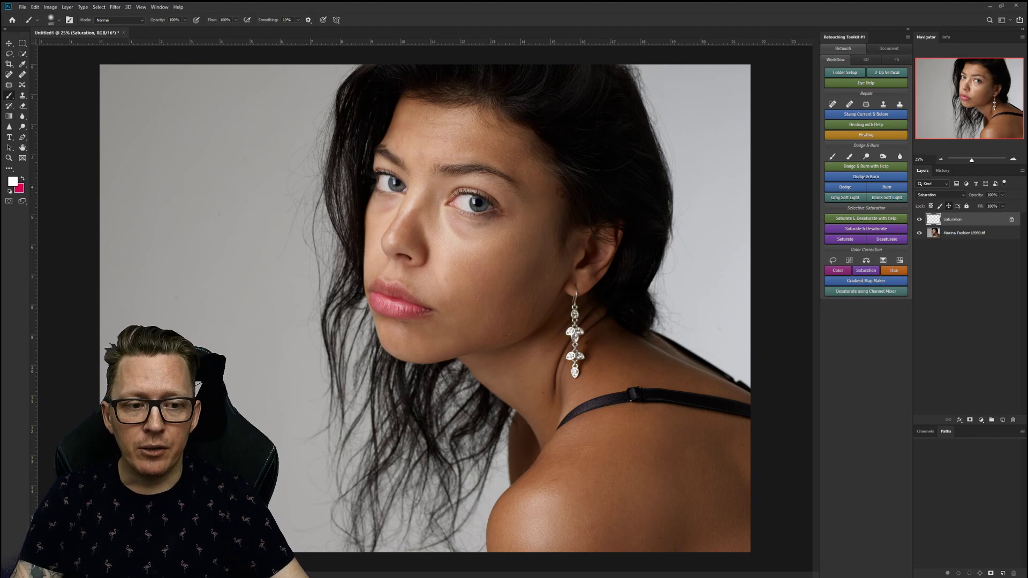
Pick bright pink ff0074 as foreground, swap back to white, and delete the Saturation layer.
key(x)
click(13, 182)
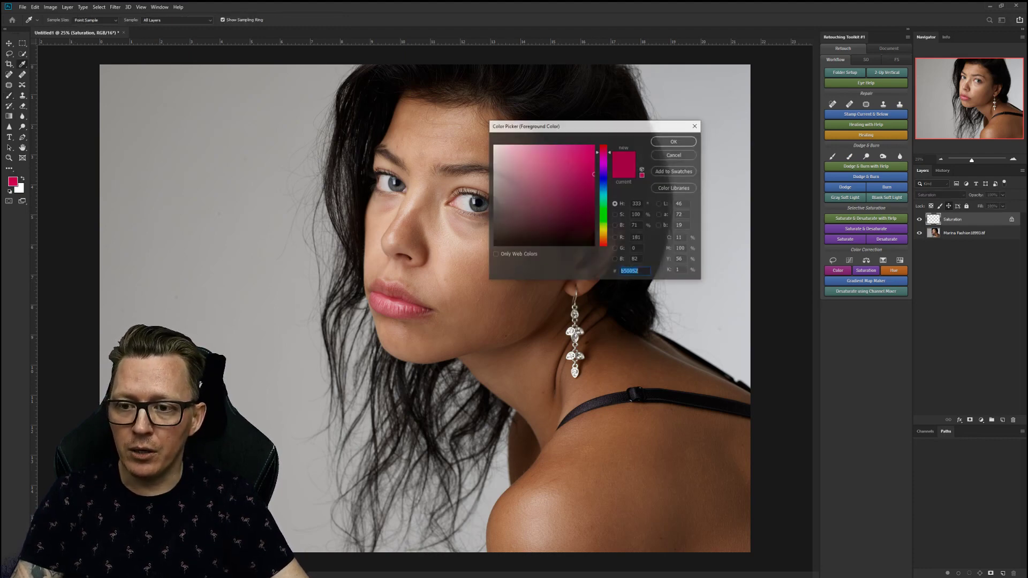
drag(593, 150, 594, 145)
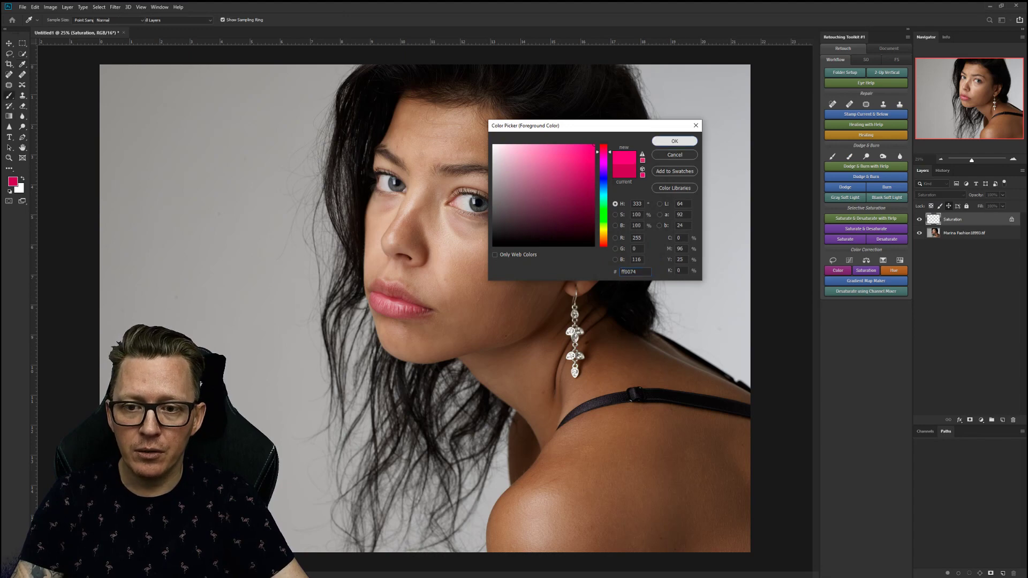
click(674, 140)
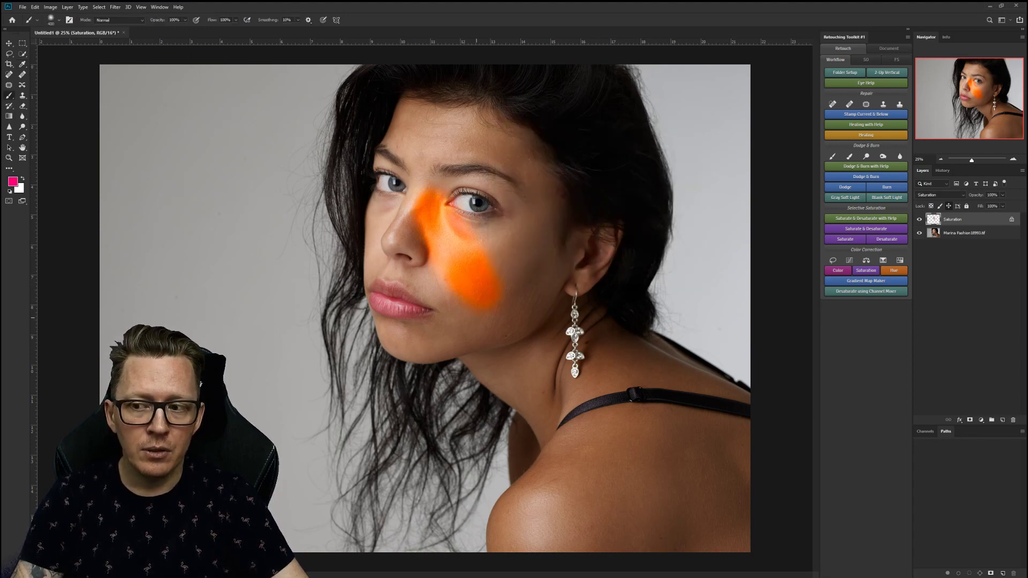
key(x)
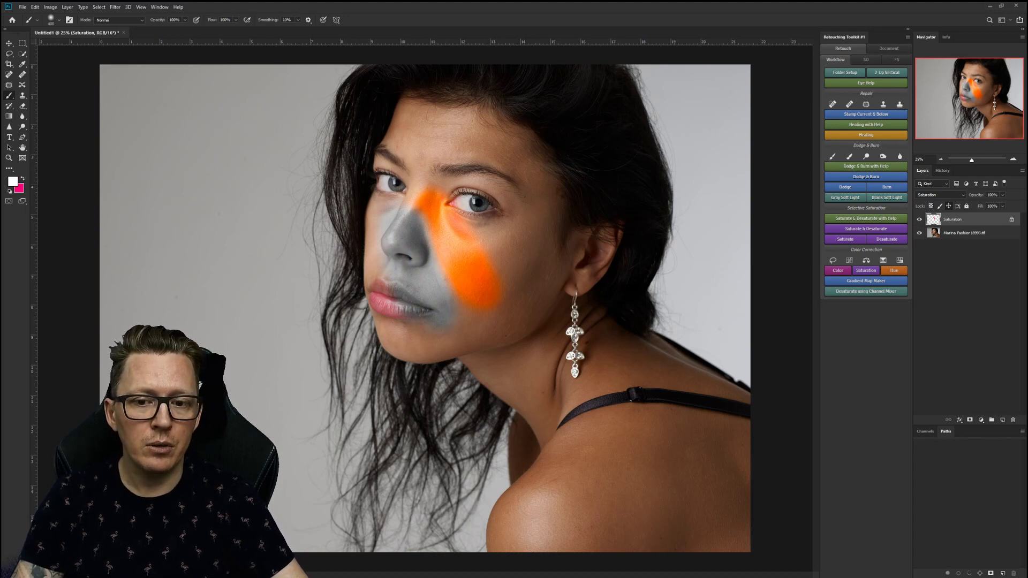
mouse_move(968, 219)
mouse_down()
mouse_move(1000, 417)
mouse_move(1012, 420)
mouse_up()
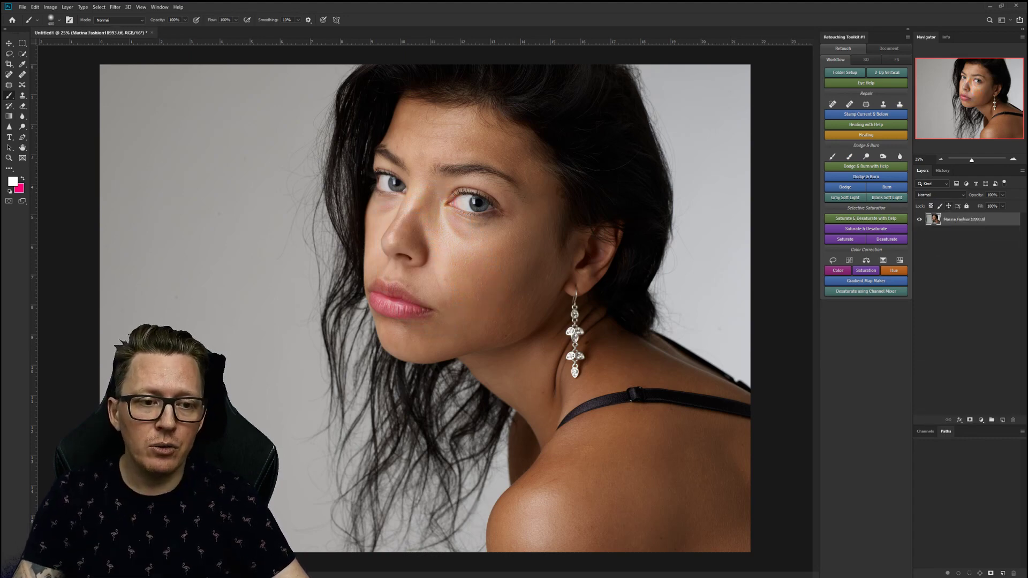
Add a Gray Soft Light layer above the photo, then delete it.
click(845, 197)
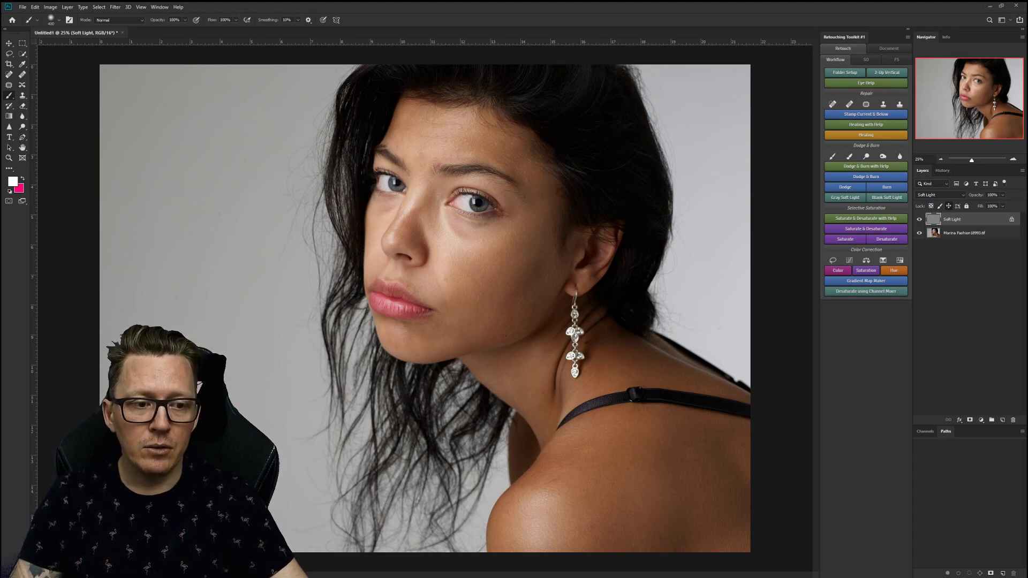
drag(953, 221, 1013, 420)
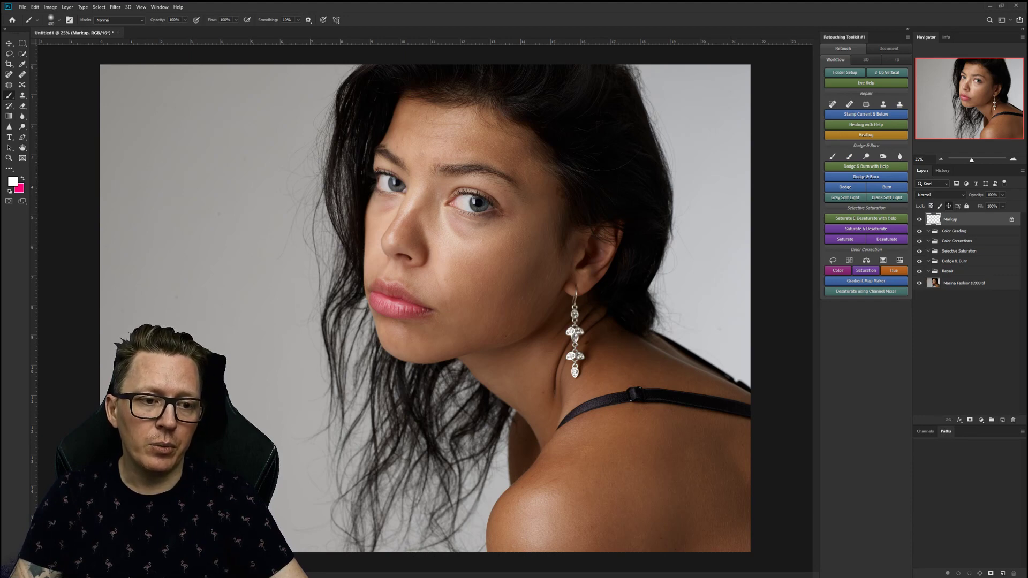
Add a Dodge & Burn group, undo it, then add Dodge & Burn with Eye Help views instead.
click(866, 176)
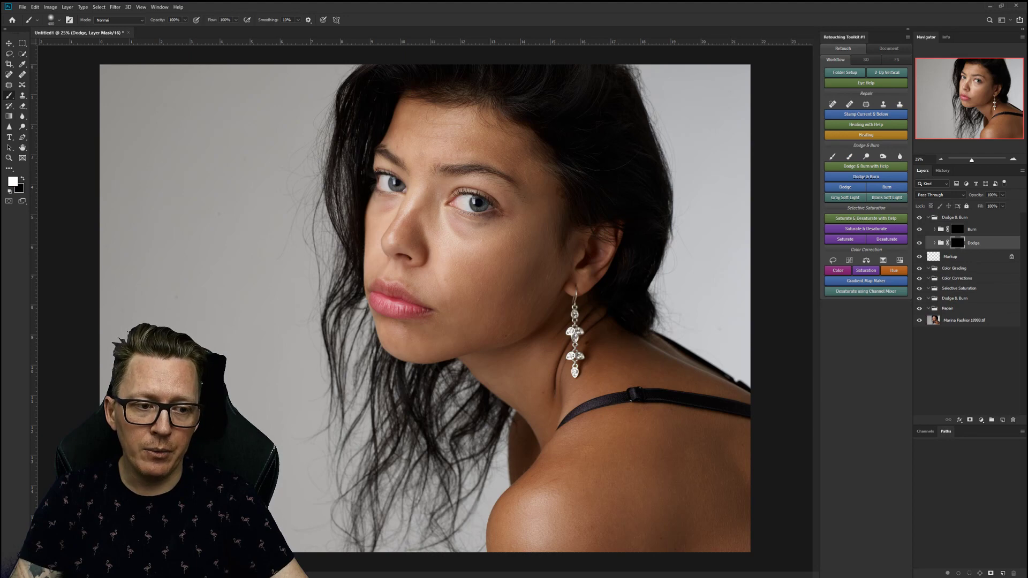
key(ctrl+z)
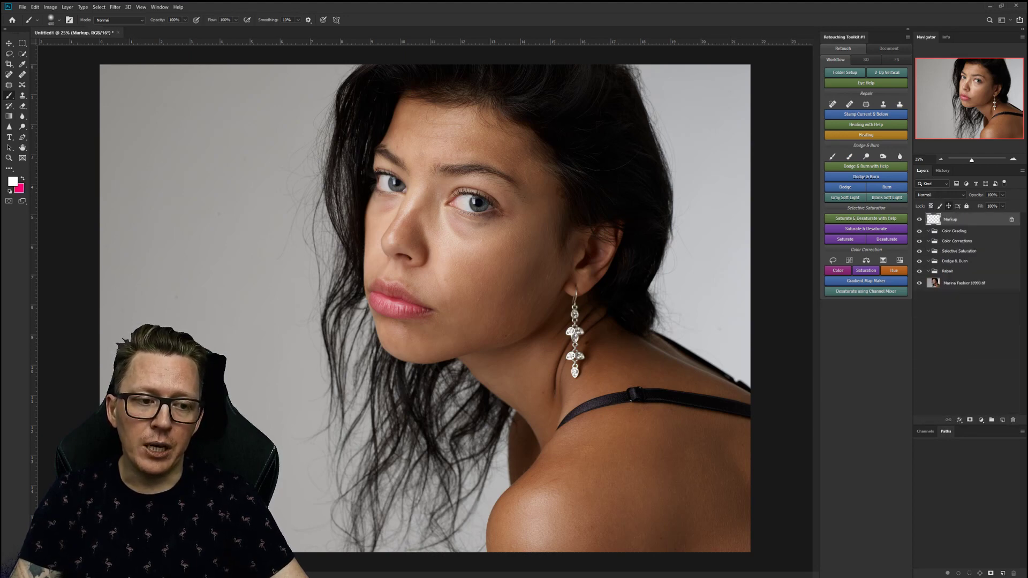
click(865, 166)
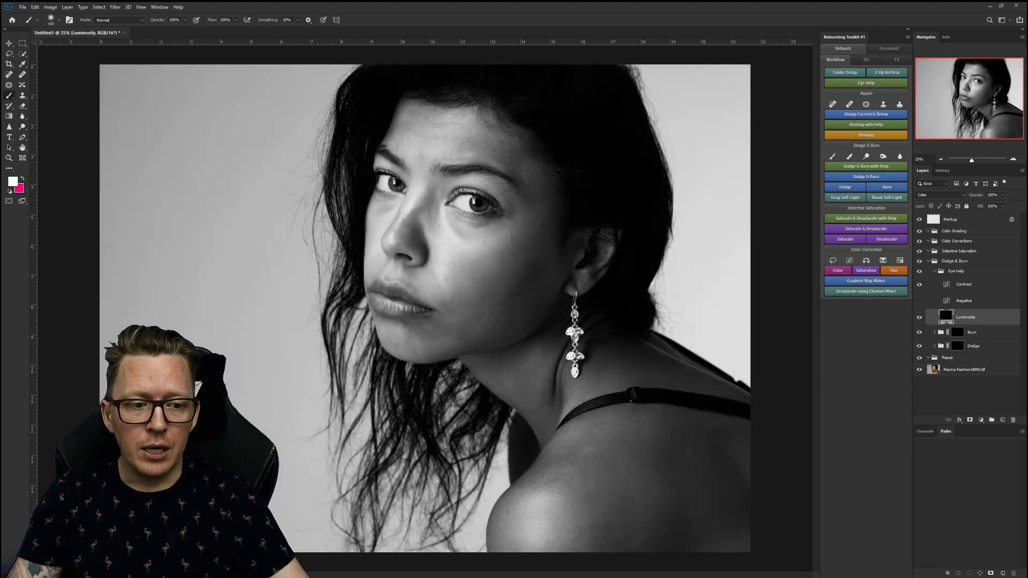
Soften the Contrast layer's curve by easing the highlights and lifting the shadows.
double_click(946, 284)
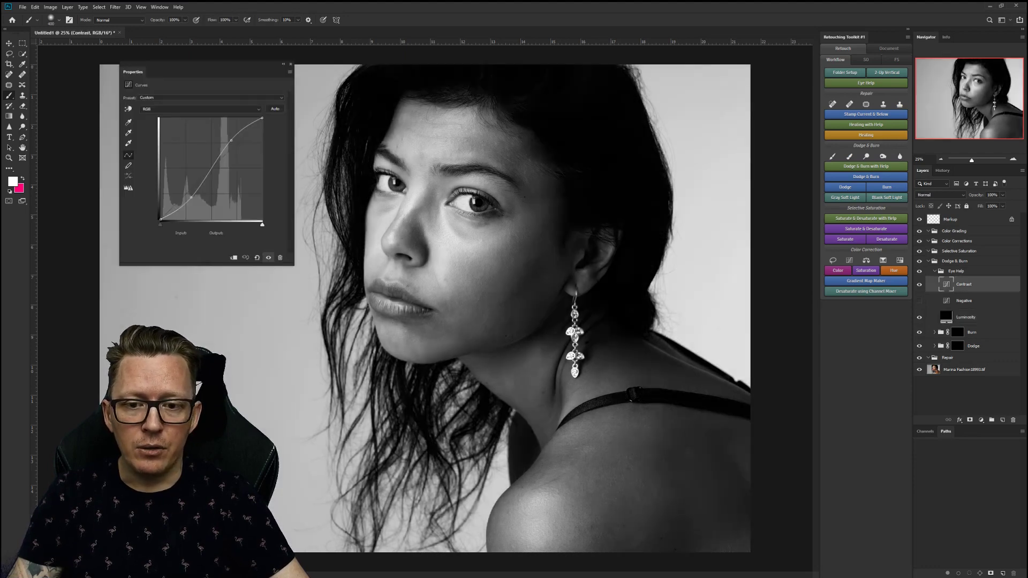
drag(232, 140, 236, 140)
drag(192, 197, 191, 193)
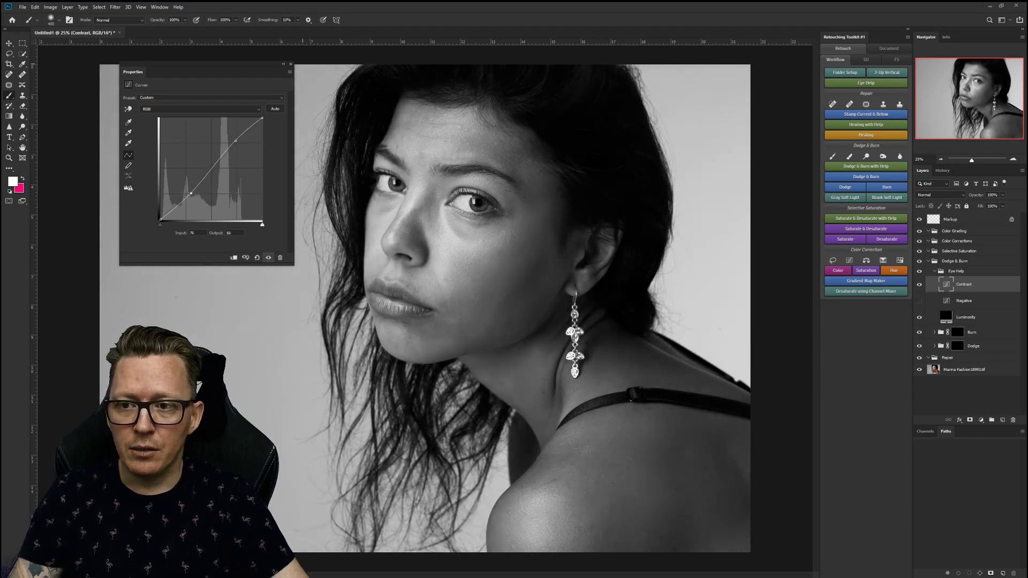
click(290, 64)
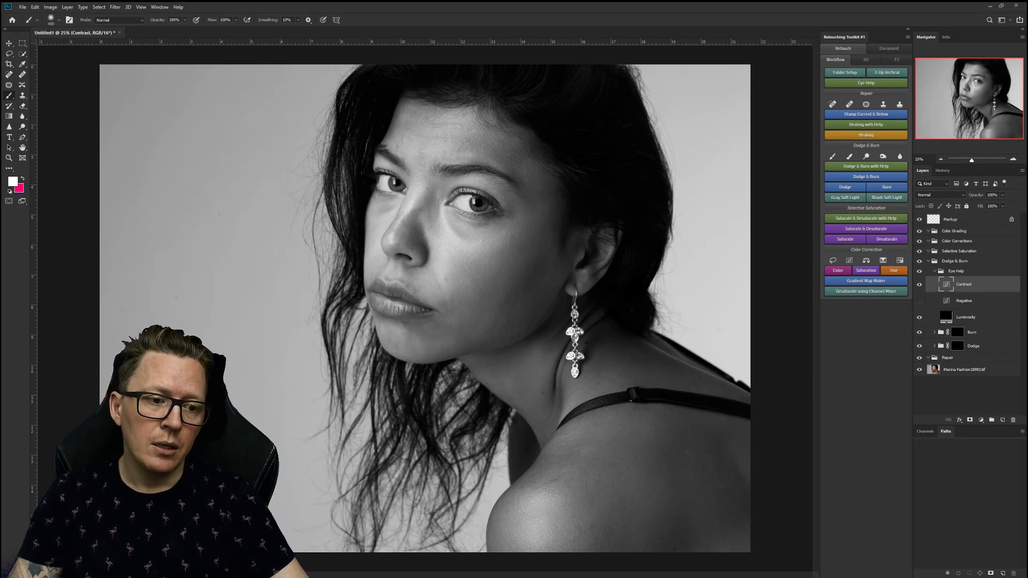
Toggle the Contrast and Negative views on and off, then select the Burn layer's mask.
click(919, 284)
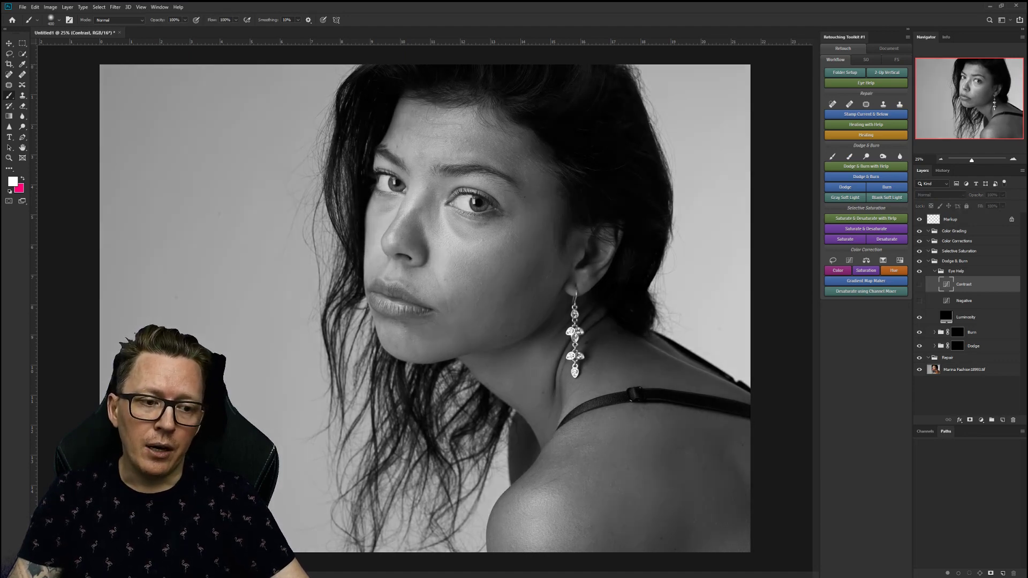
click(920, 301)
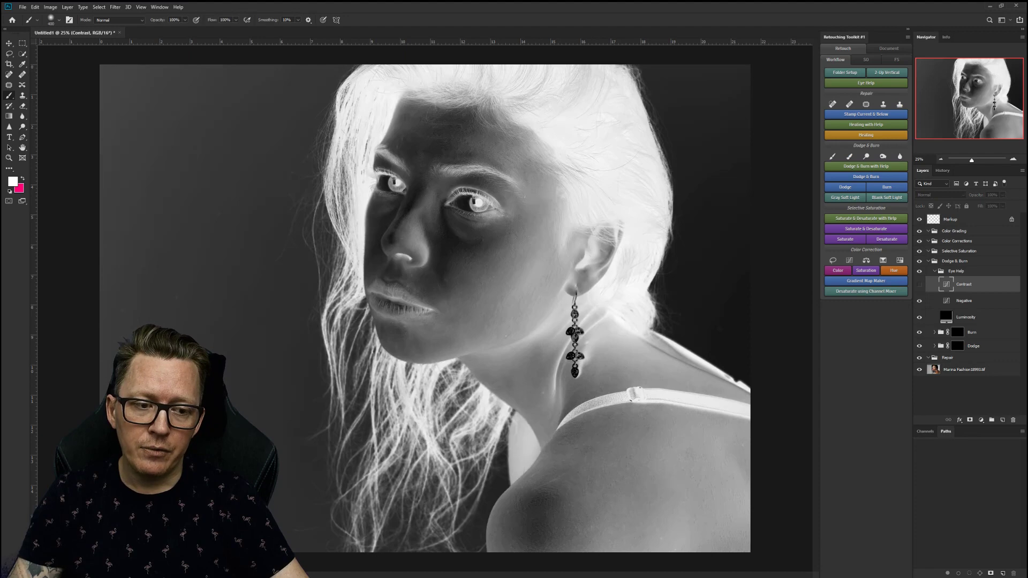
click(919, 285)
click(919, 284)
click(919, 301)
click(957, 332)
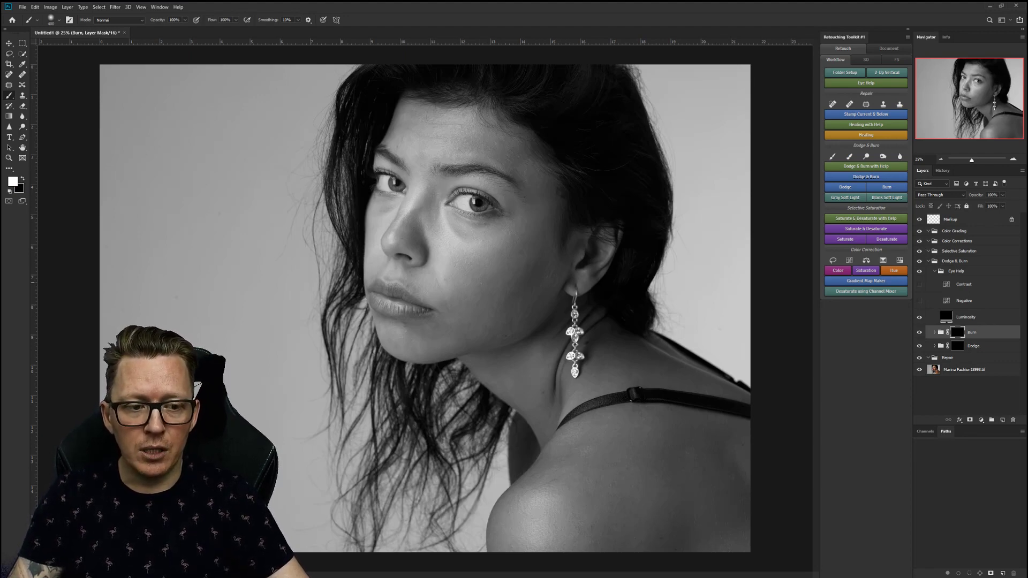
Compare the Negative and Contrast views, turn both off, and collapse the Eye Help group.
click(918, 301)
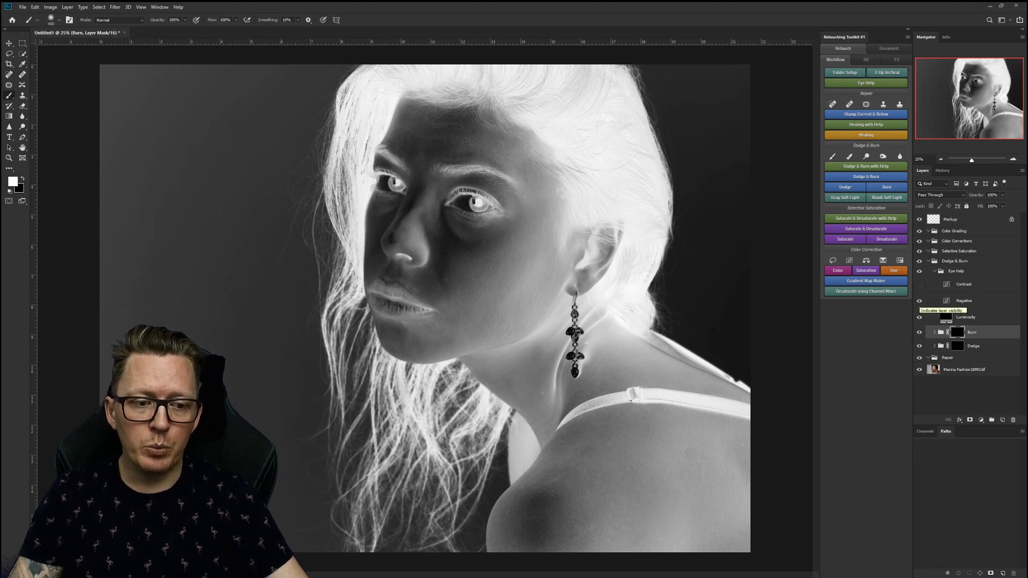
click(920, 300)
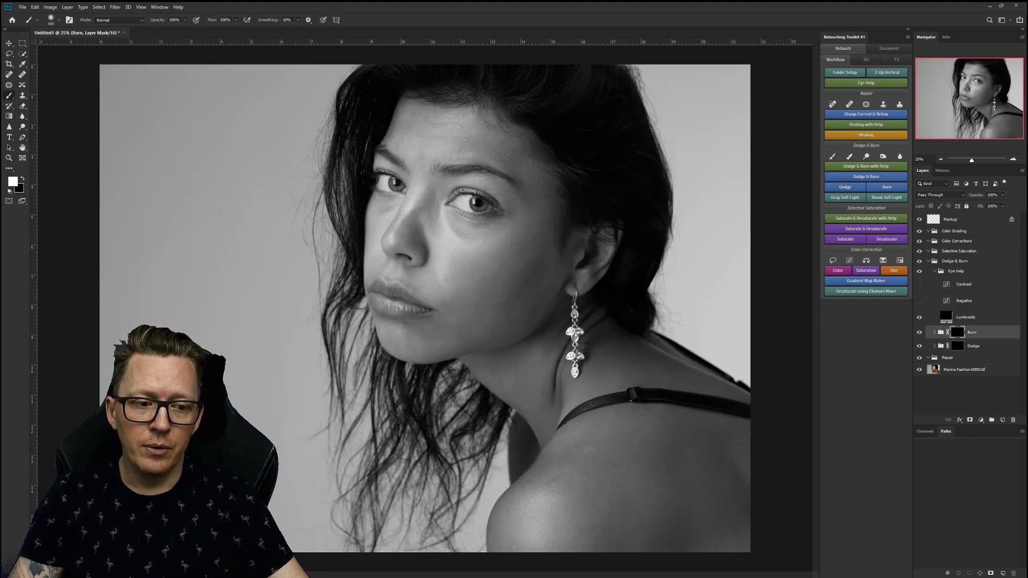
click(919, 284)
click(920, 284)
click(919, 284)
click(920, 284)
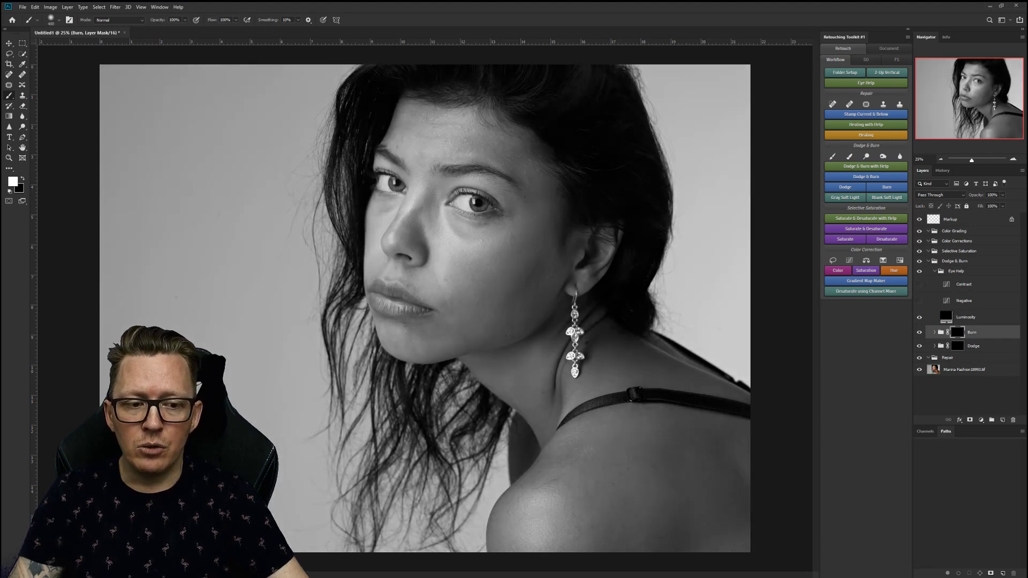
click(919, 301)
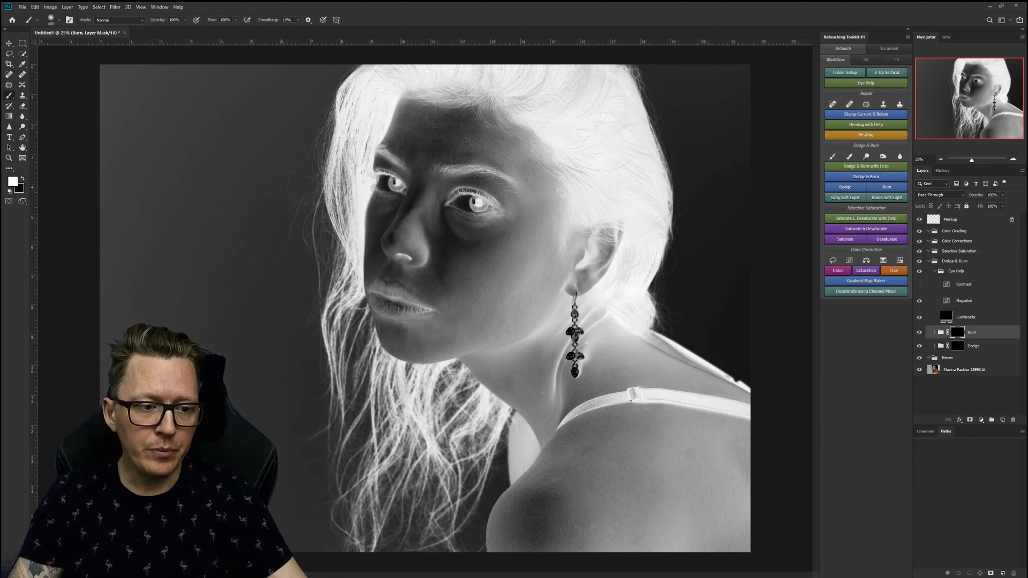
click(920, 300)
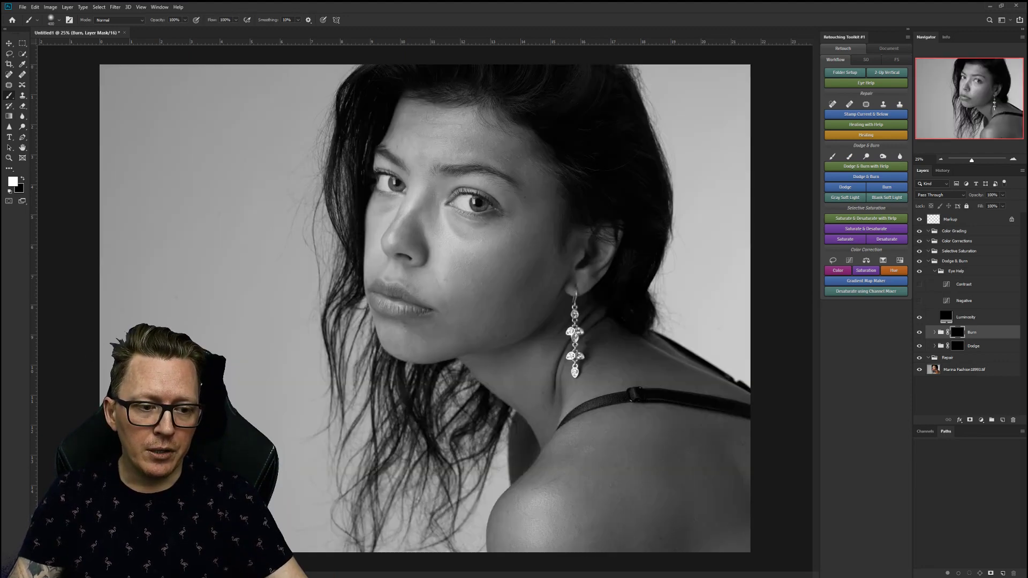
click(934, 271)
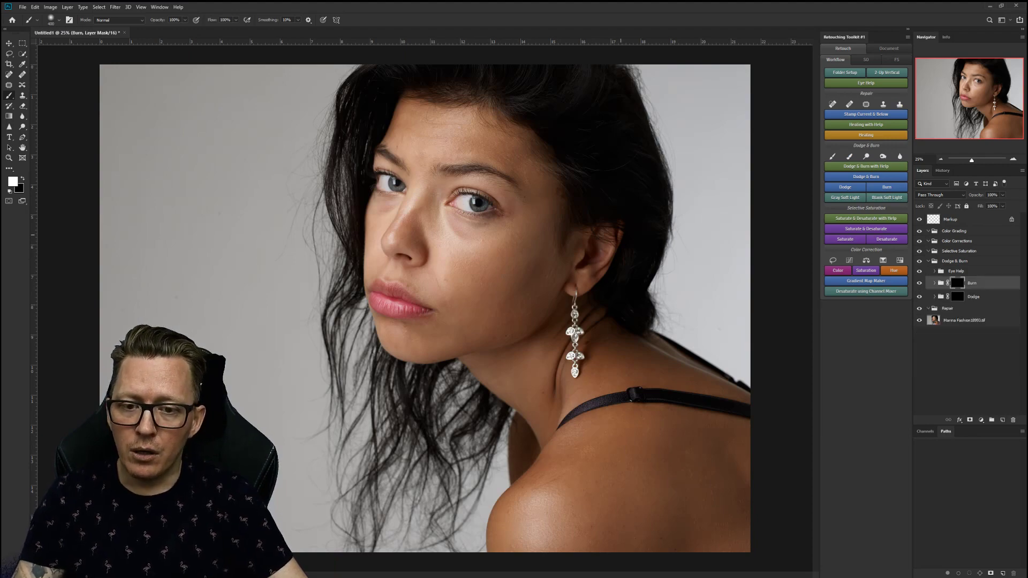
key(r)
drag(620, 422, 240, 462)
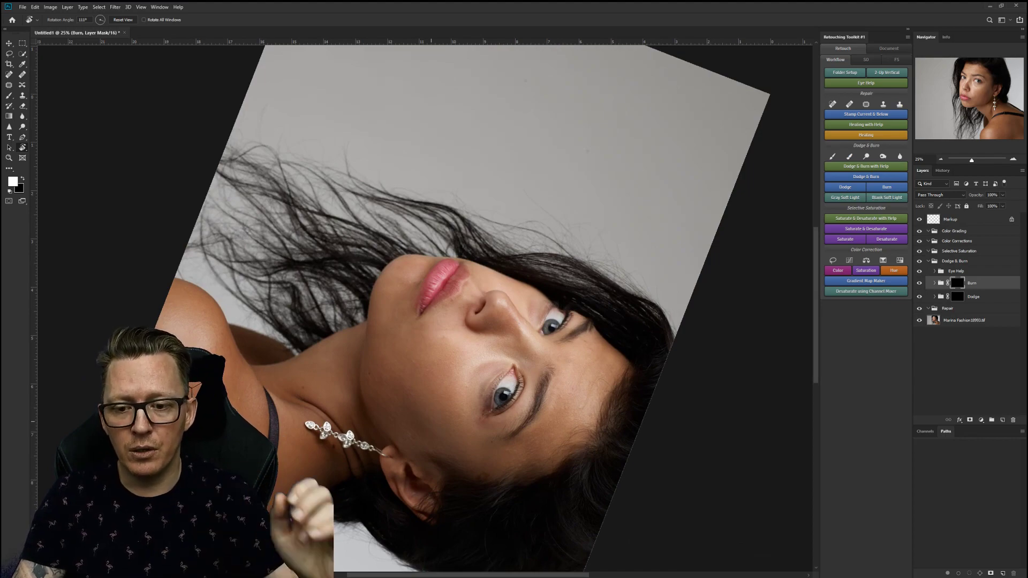
drag(431, 421, 549, 204)
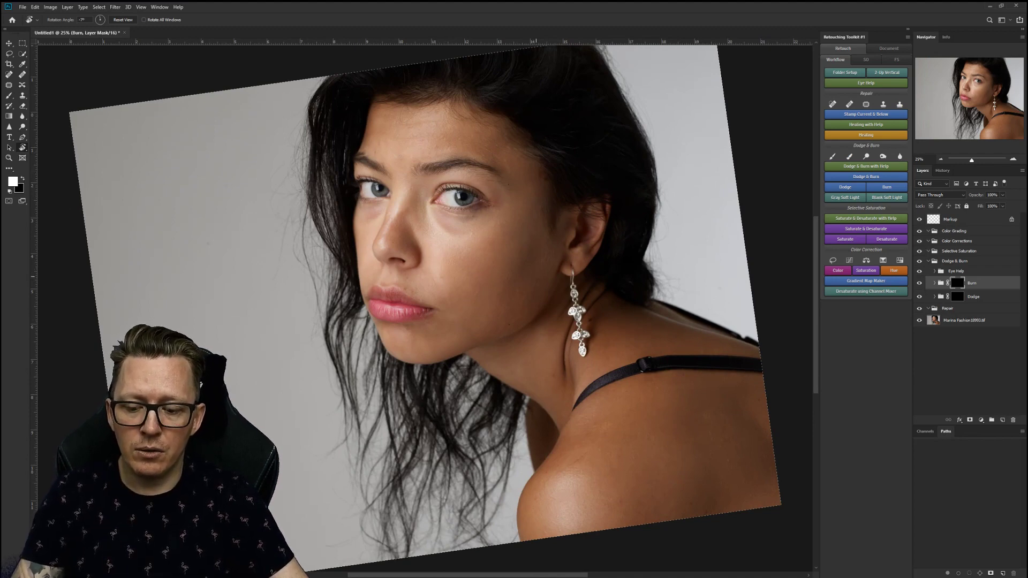
key(z)
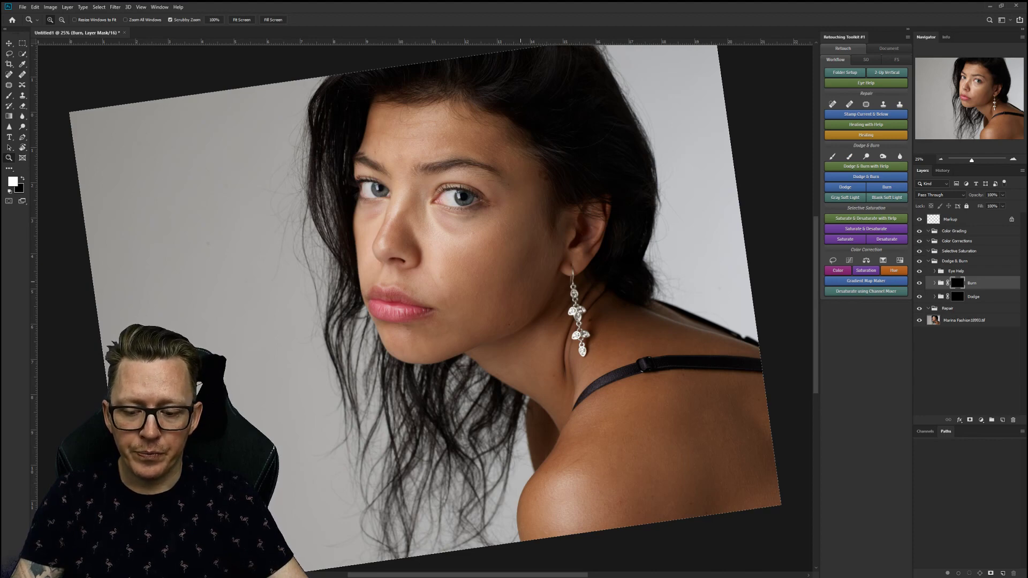
key(r)
key(Escape)
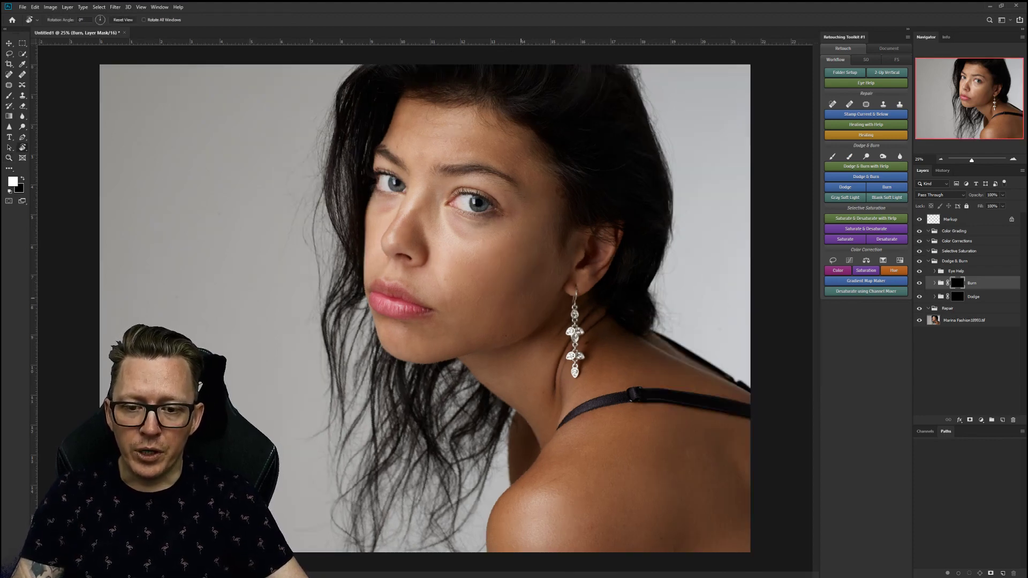
key(b)
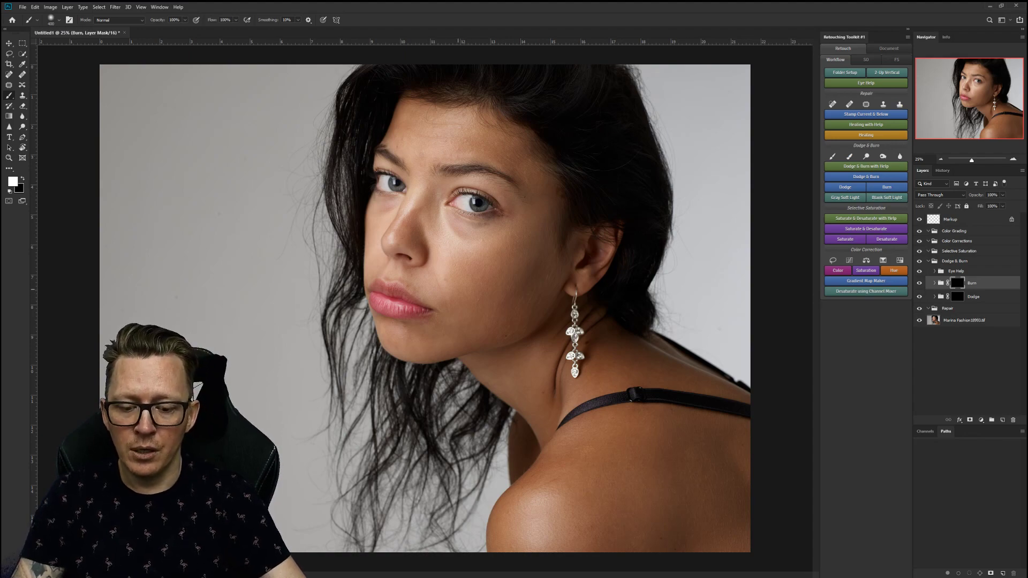
Inspect the eye and cheek at up to 200% zoom, then collapse Dodge & Burn and select Repair.
key(ctrl+plus)
key(ctrl+plus)
key(ctrl+plus)
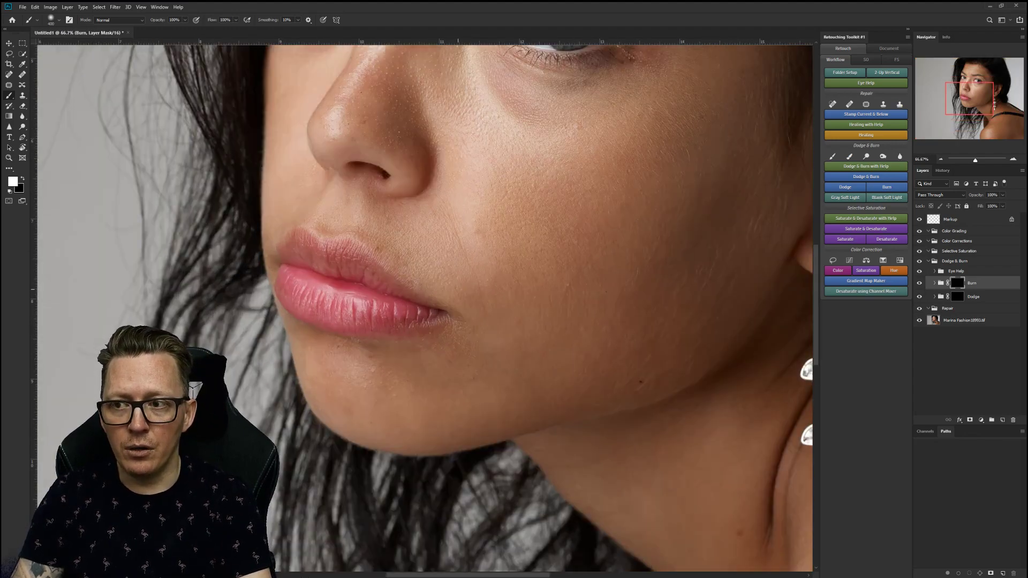
key(ctrl+plus)
drag(529, 241, 231, 490)
mouse_move(384, 409)
mouse_down()
mouse_move(397, 436)
mouse_move(449, 465)
mouse_up()
drag(356, 256, 424, 321)
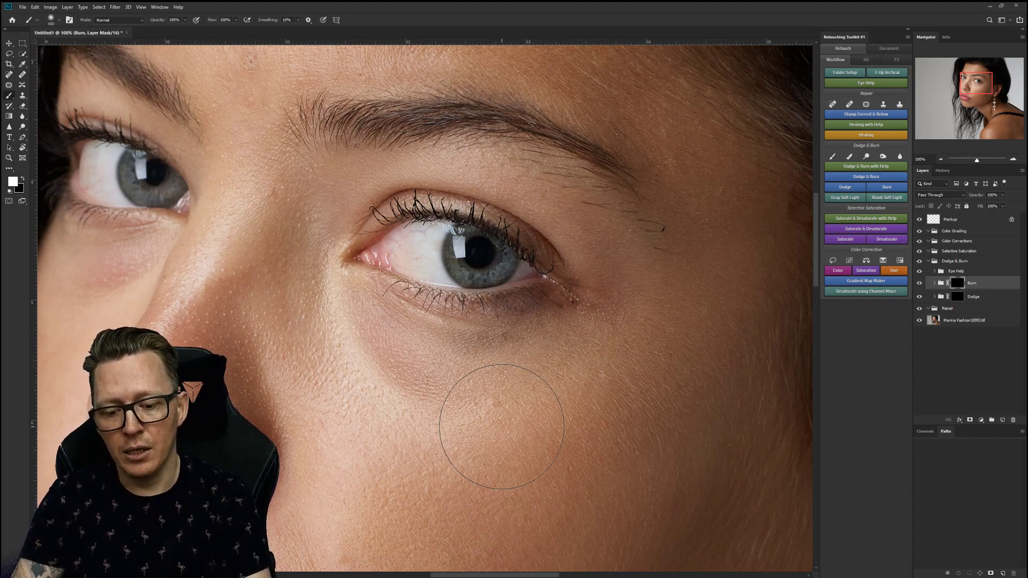
key(ctrl+plus)
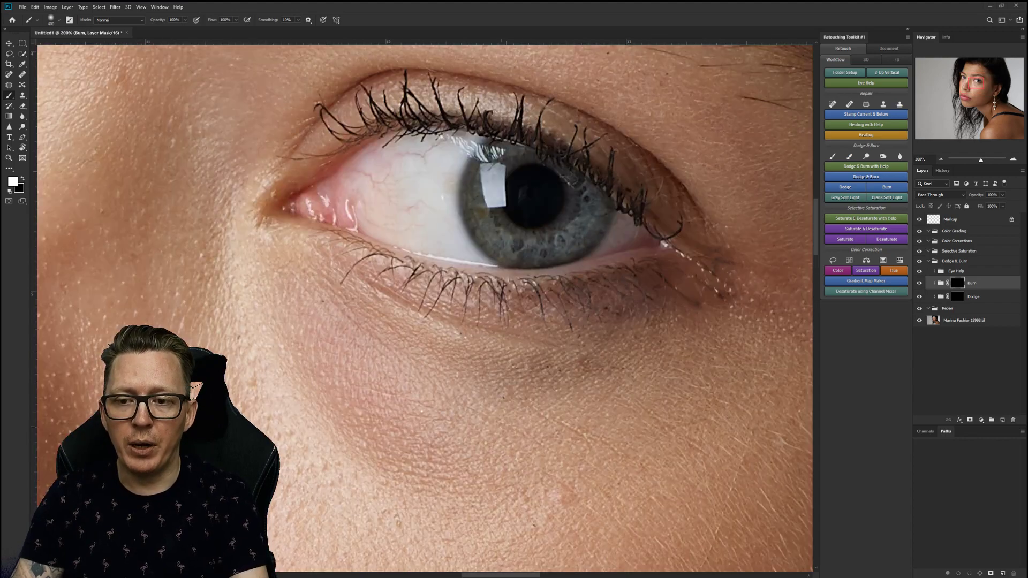
key(ctrl+0)
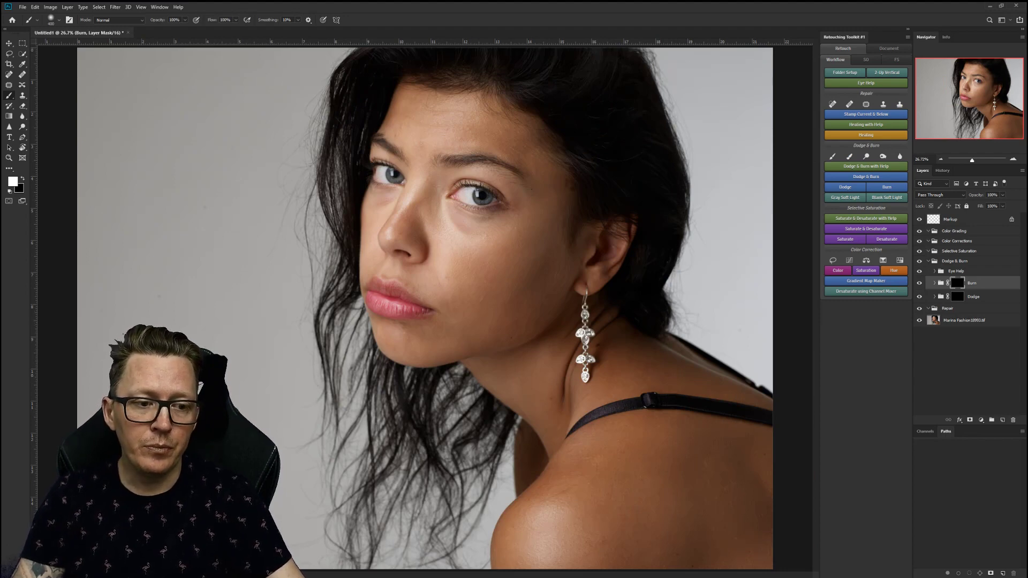
click(927, 261)
click(947, 271)
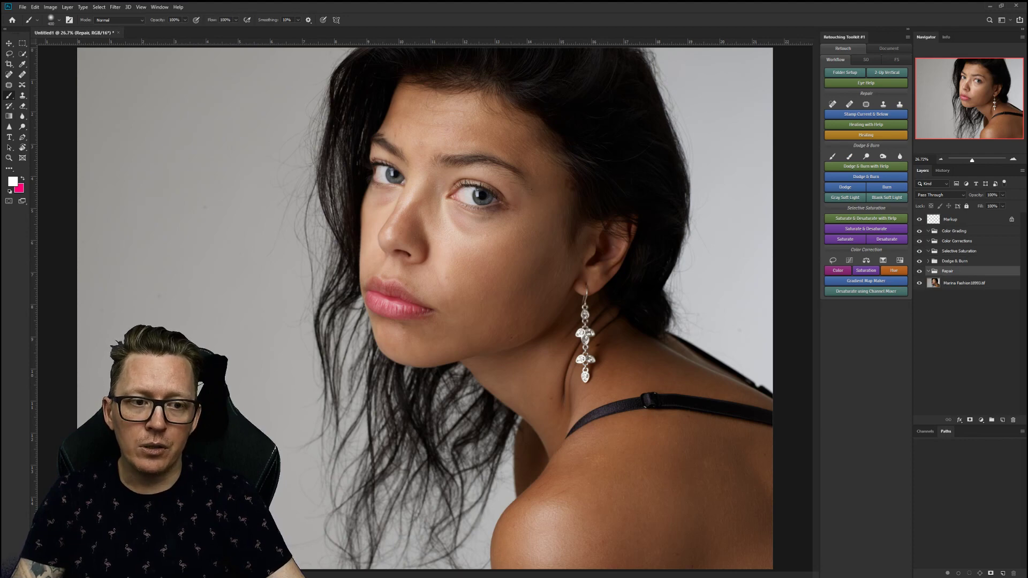
Add a Healing layer with eye-help views to Repair, then swap Skin Help for the Solar view.
click(865, 124)
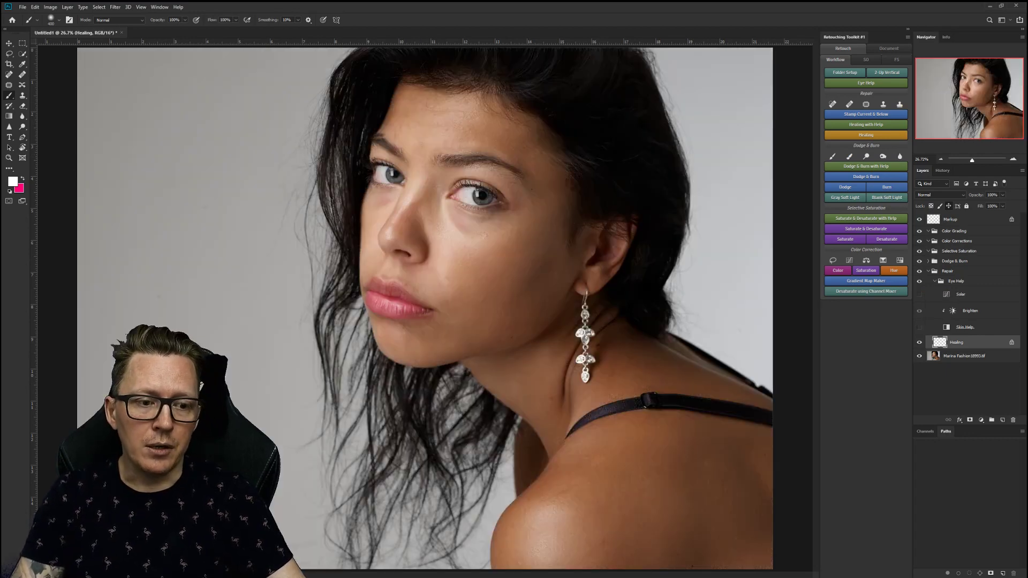
click(919, 327)
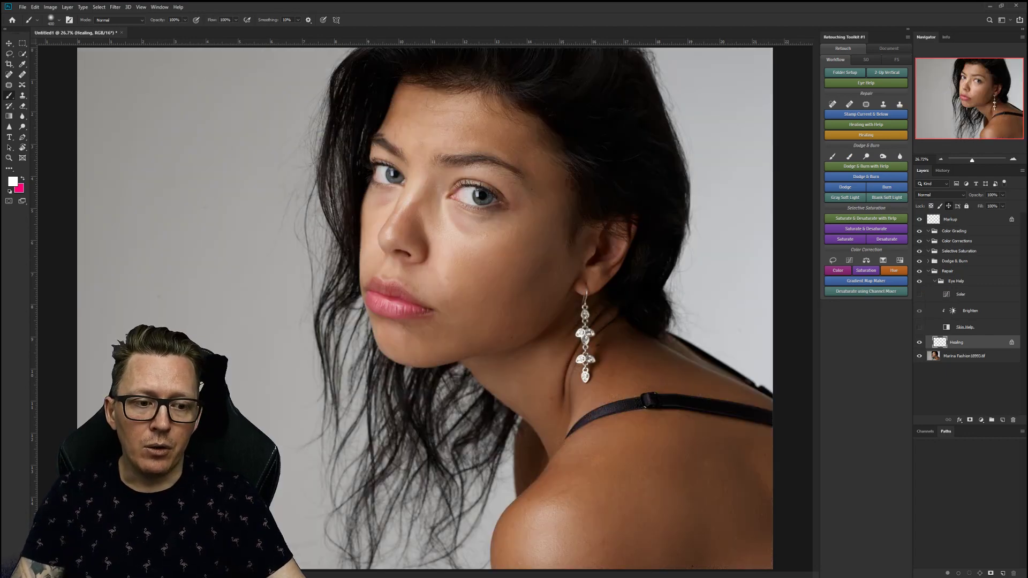
click(919, 294)
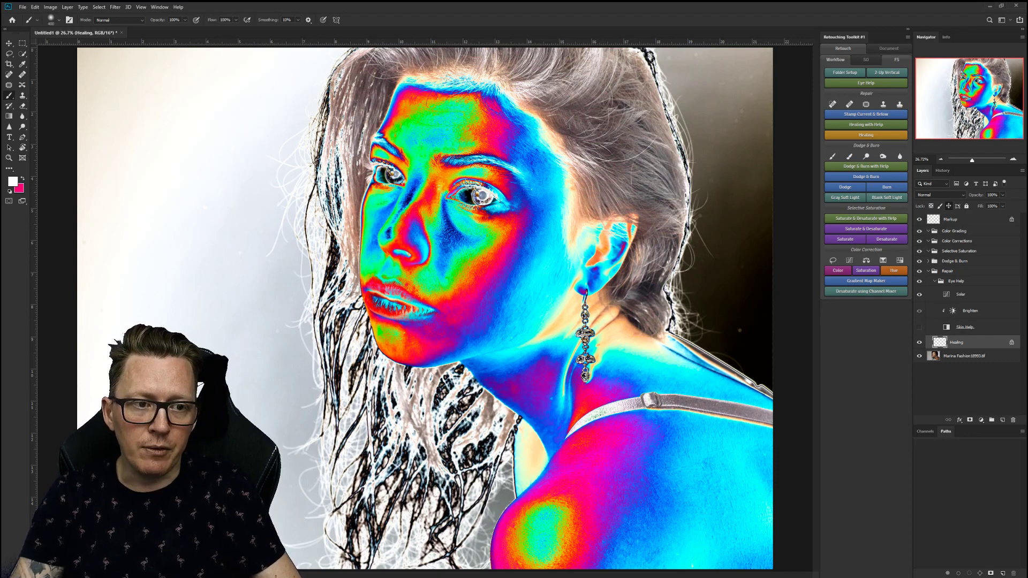
Choose the Spot Healing Brush from the Workflow tools and create a Stamp Visible Below layer above Healing.
click(896, 59)
click(866, 60)
click(835, 60)
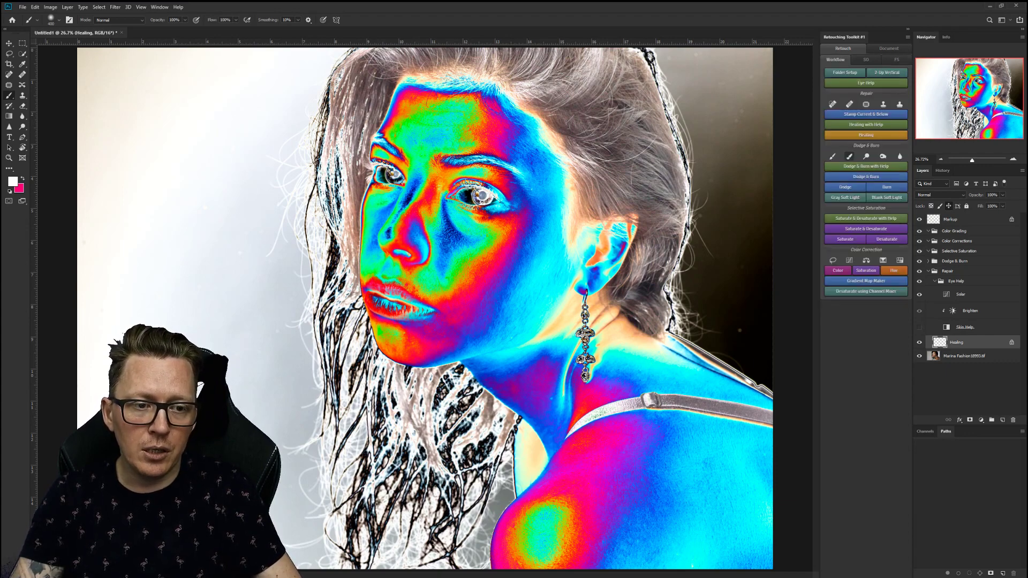
click(832, 104)
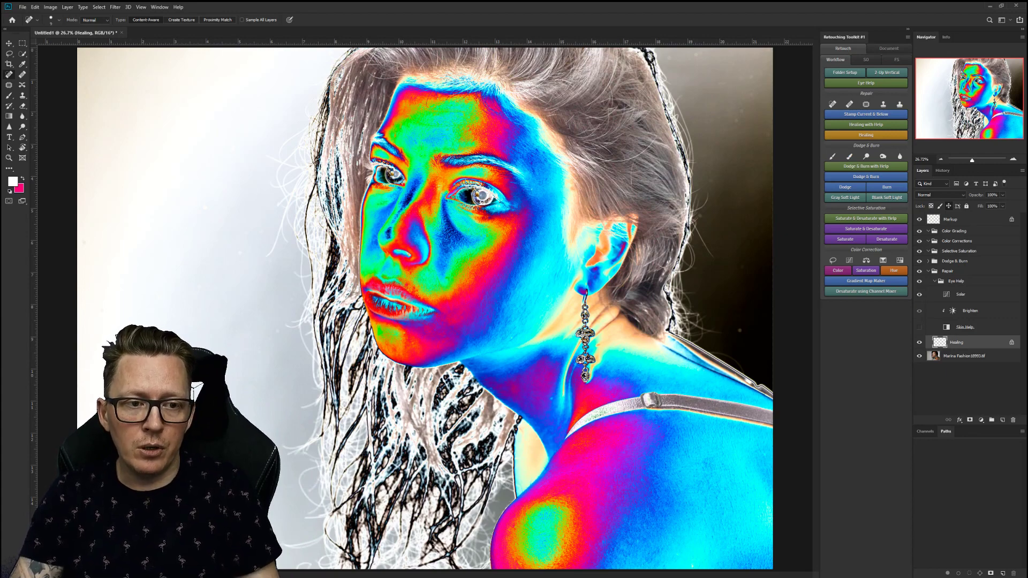
key(ctrl+alt+shift+e)
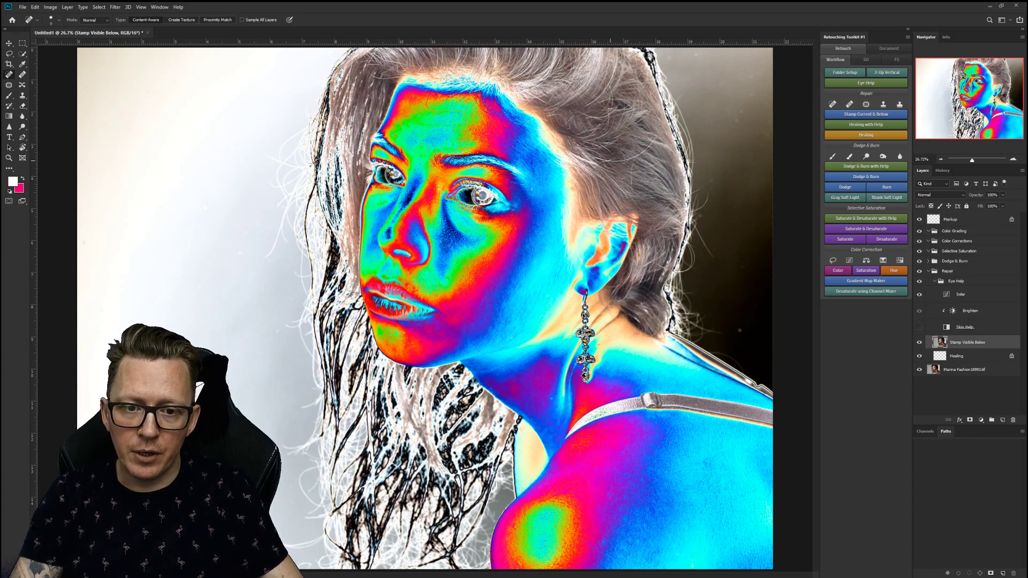
Set the Spot Healing brush size to 21 px.
right_click(611, 160)
drag(624, 177, 633, 177)
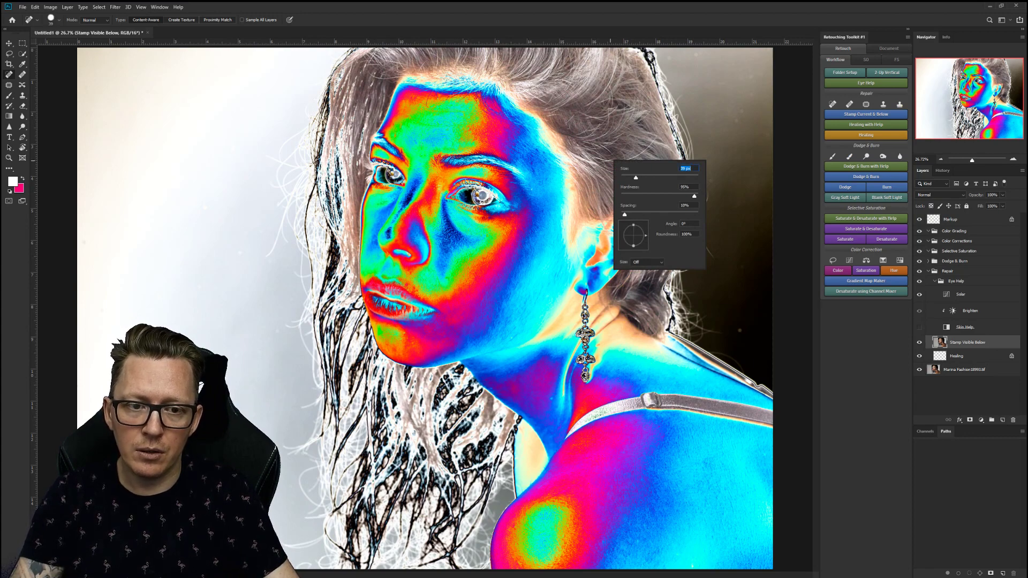
key(Return)
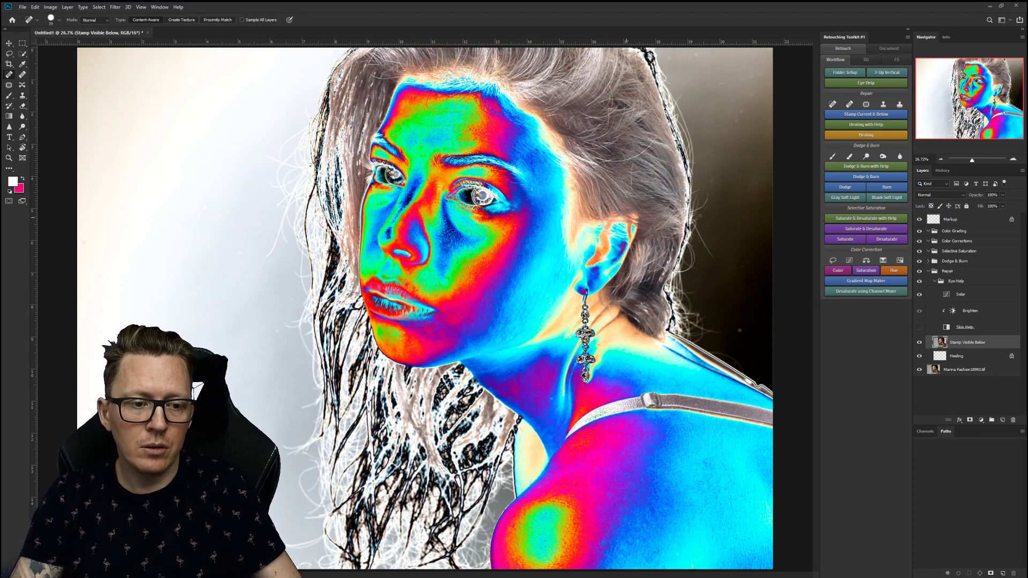
click(832, 104)
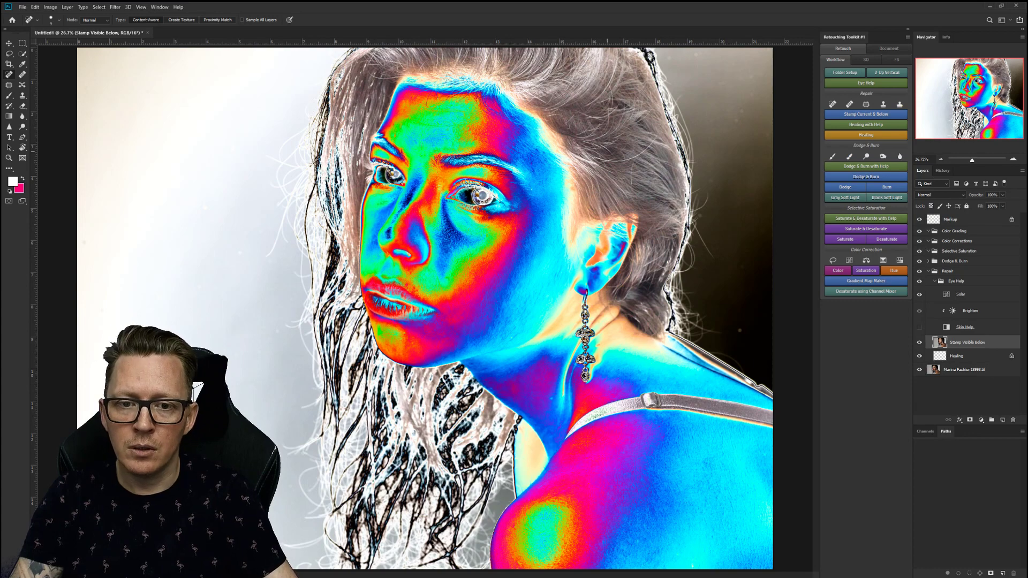
right_click(611, 152)
drag(621, 168, 625, 168)
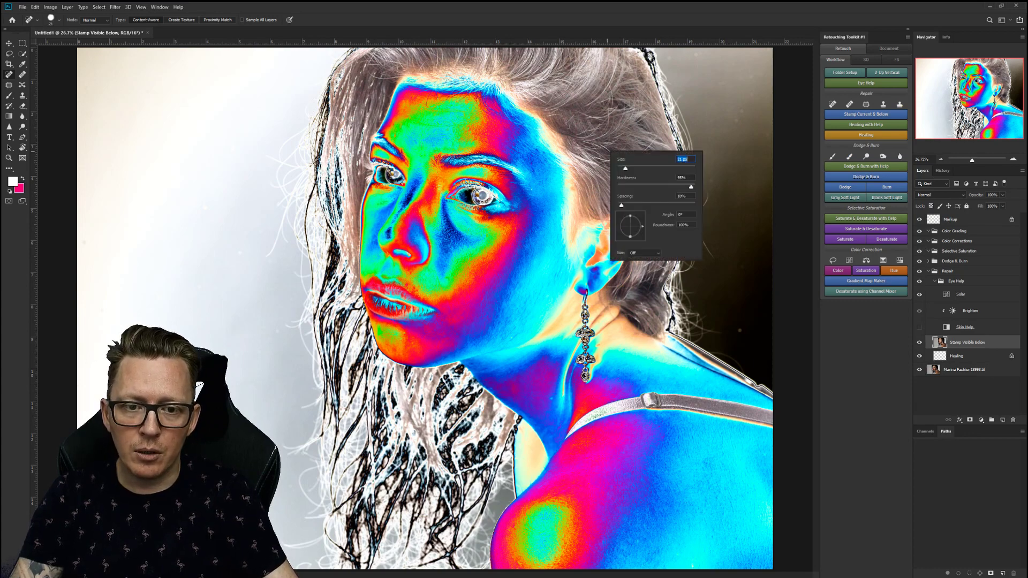
key(Return)
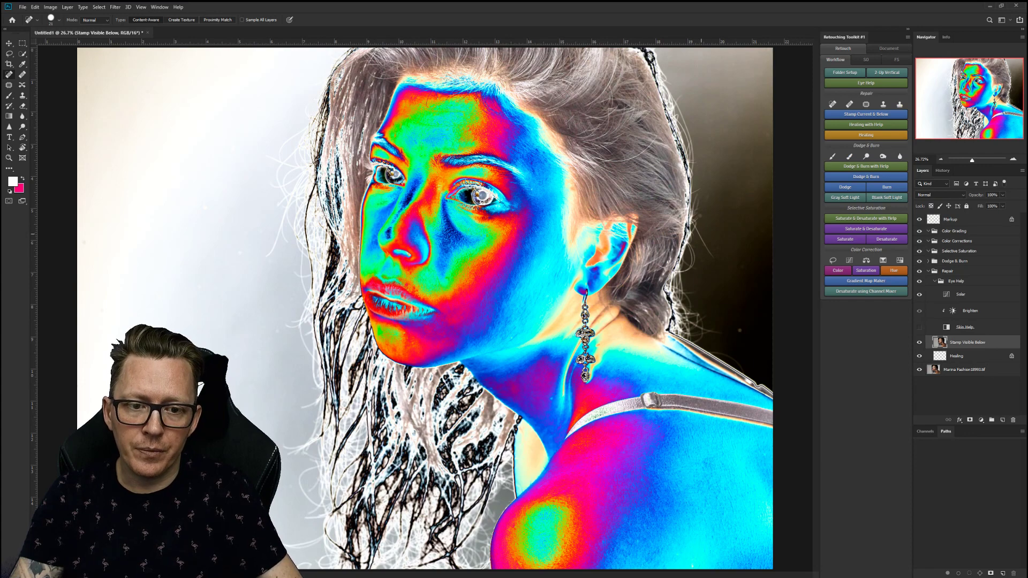
Heal stray hairs at the hair's right edge and a loose strand, with the view rotated about -63°.
drag(692, 222, 711, 256)
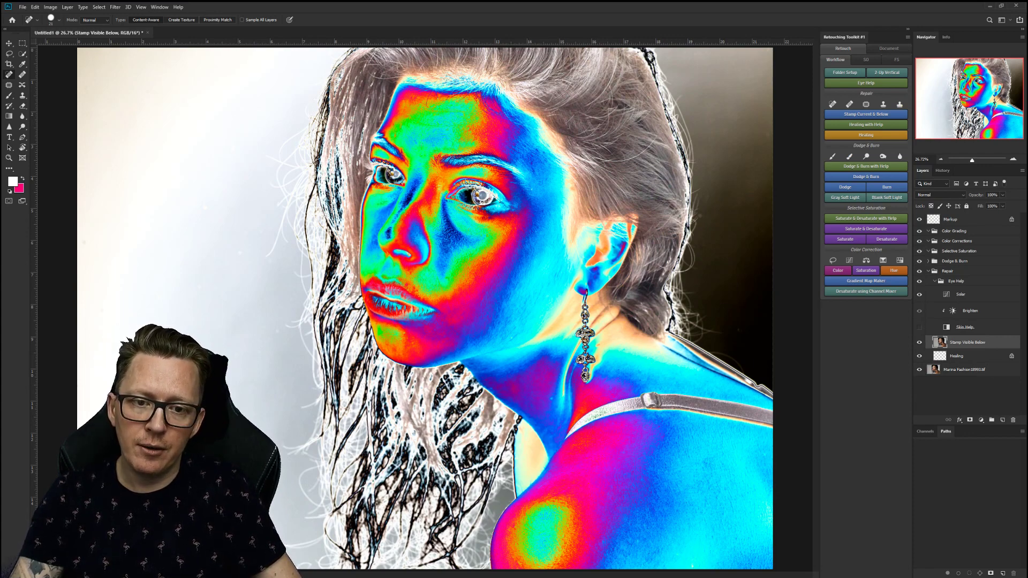
key(r)
drag(551, 394, 576, 334)
drag(426, 309, 421, 296)
key(j)
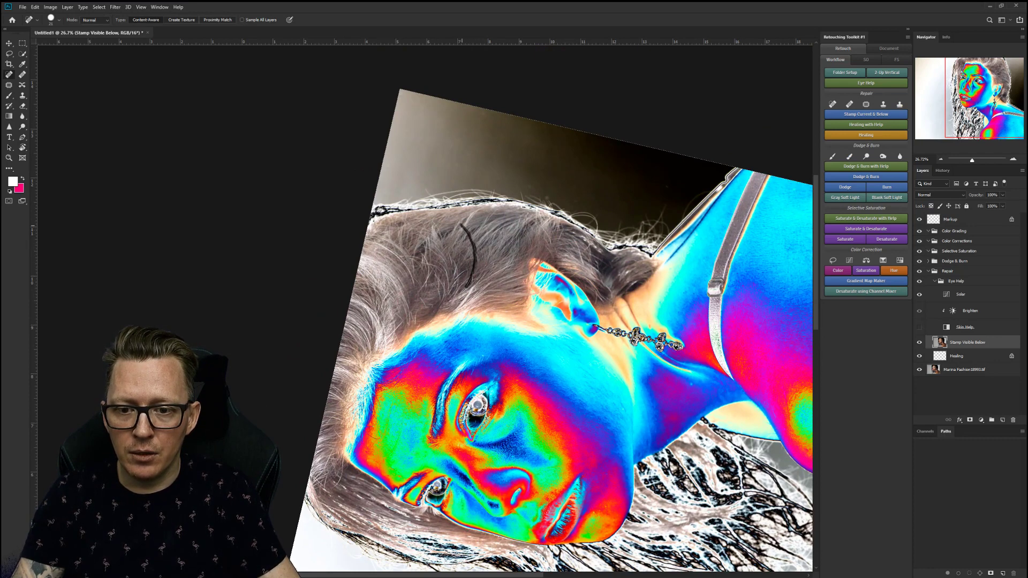
drag(472, 283, 472, 273)
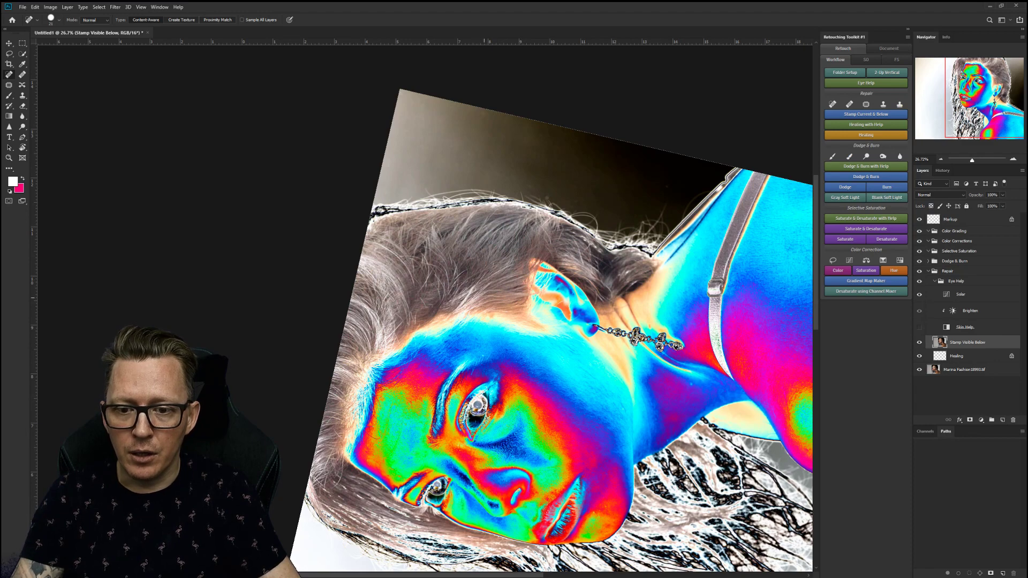
drag(466, 283, 481, 278)
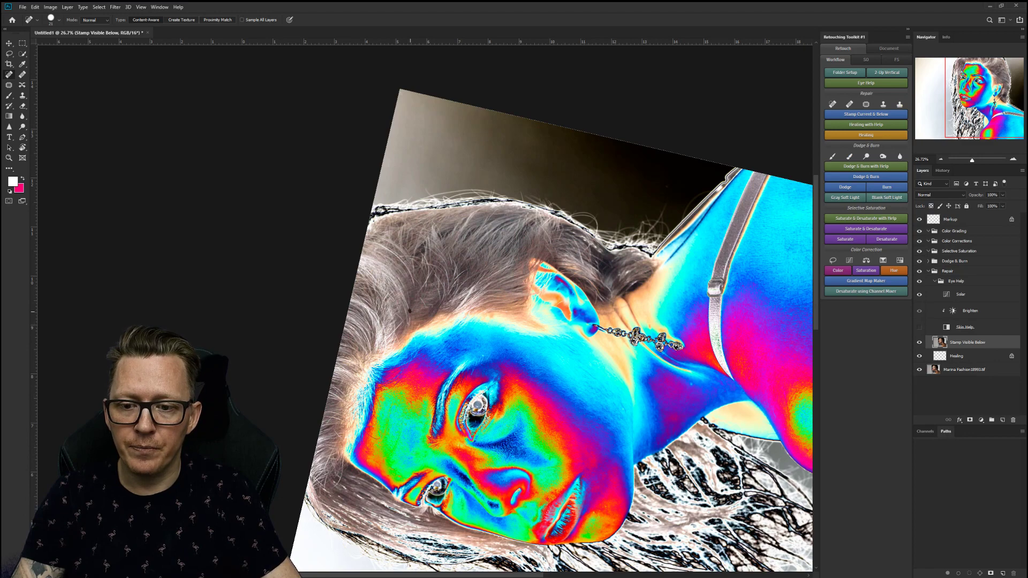
drag(475, 353, 420, 116)
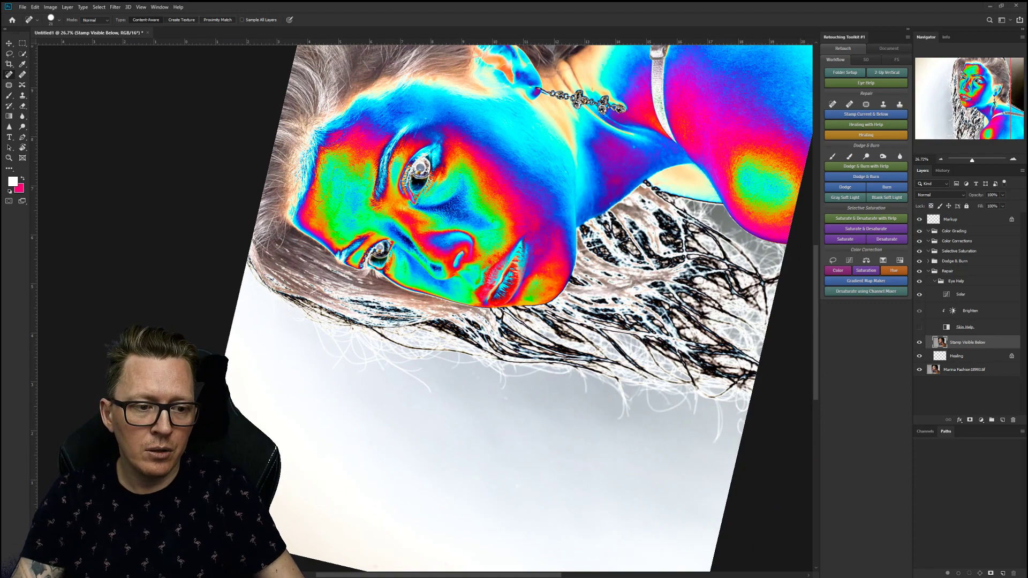
Heal a stray hair in the lower background below the hair.
key(ctrl+comma)
key(ctrl+comma)
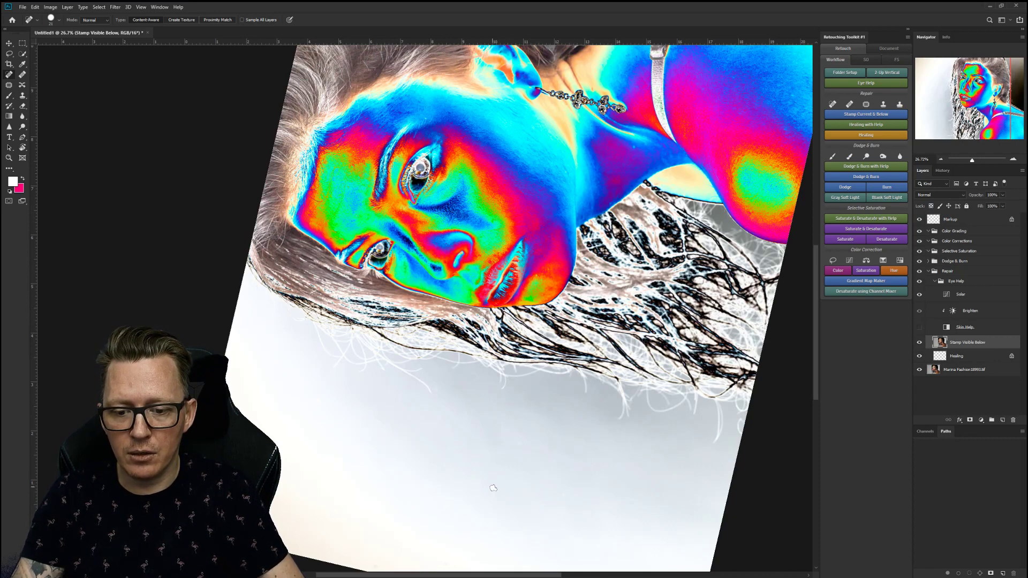
drag(518, 443, 491, 285)
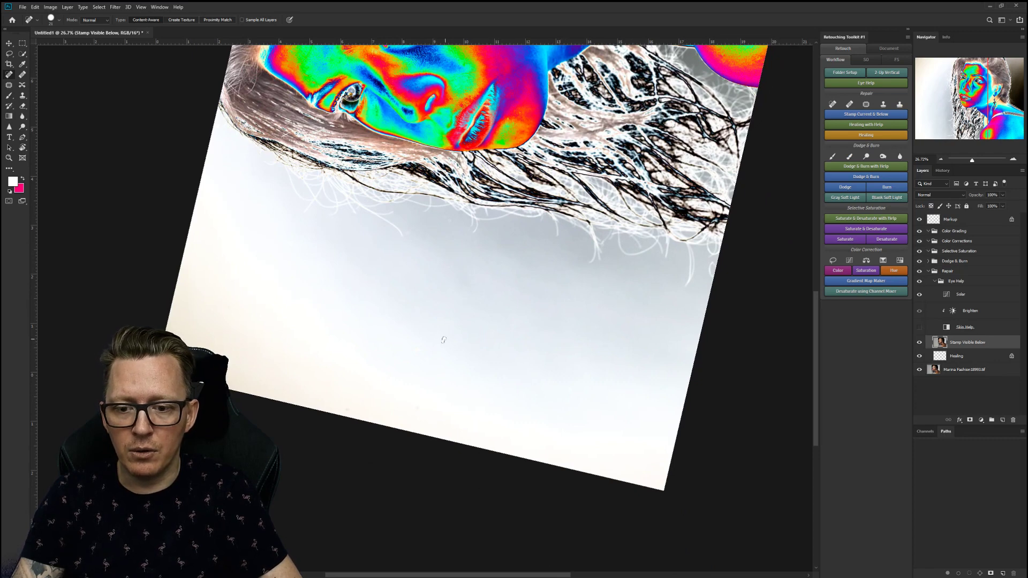
drag(566, 282, 516, 371)
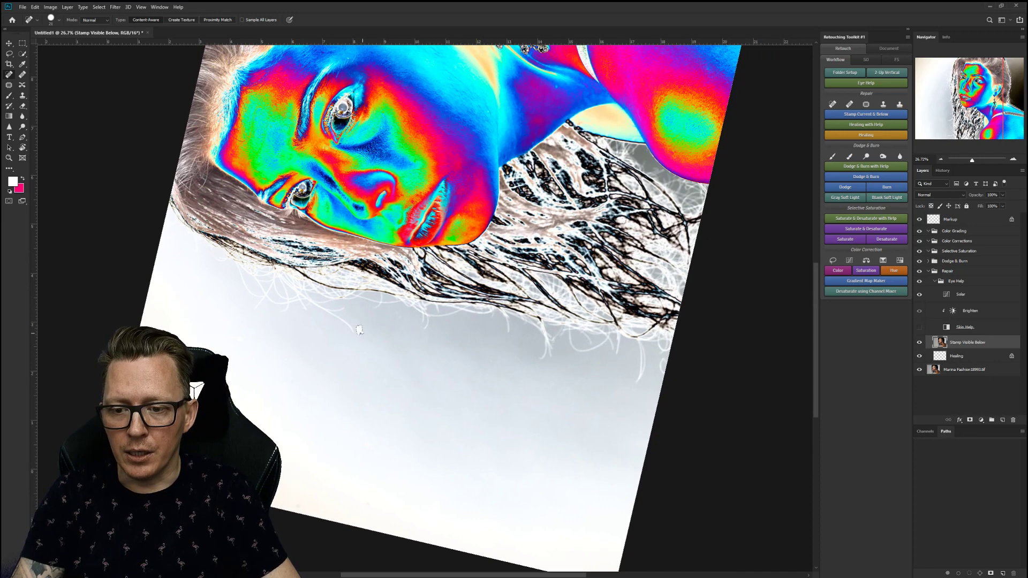
mouse_move(345, 320)
mouse_down()
mouse_move(332, 313)
mouse_move(352, 330)
mouse_move(396, 313)
mouse_up()
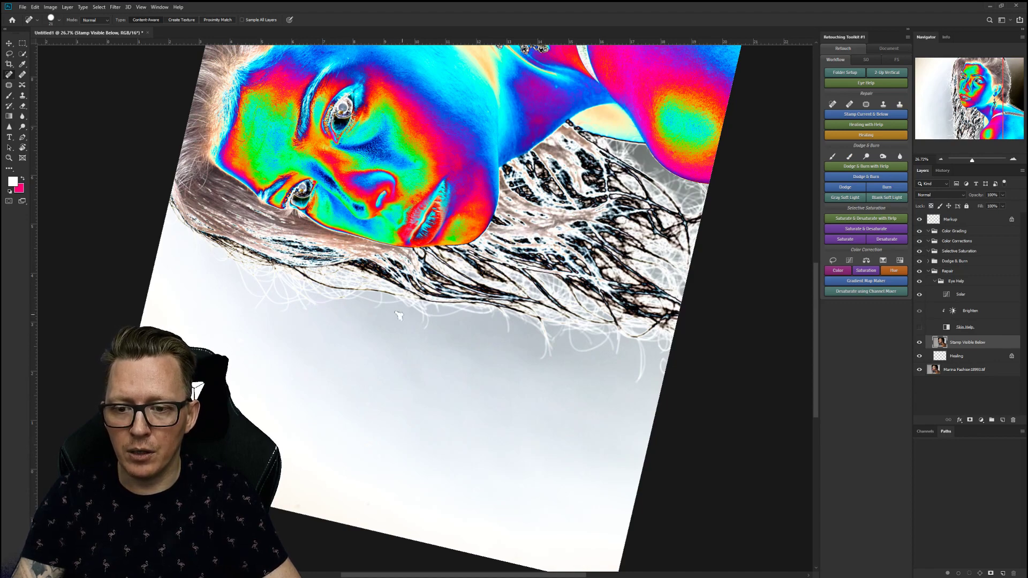
Heal stray hairs down the forehead hairline, then reset the rotated view upright.
drag(505, 146, 597, 297)
drag(324, 280, 329, 281)
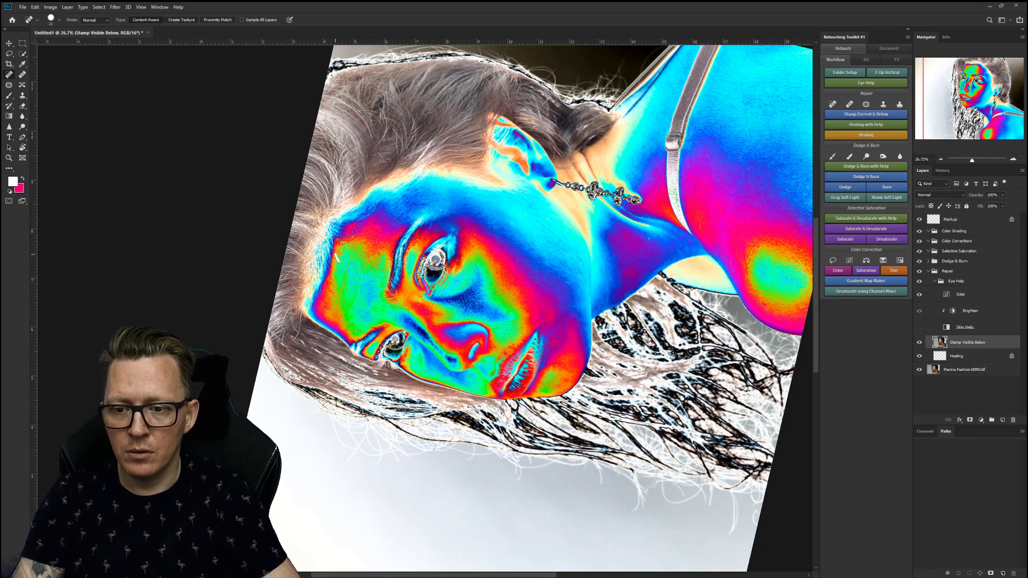
mouse_move(349, 259)
mouse_down()
mouse_move(332, 302)
mouse_move(354, 295)
mouse_move(345, 313)
mouse_up()
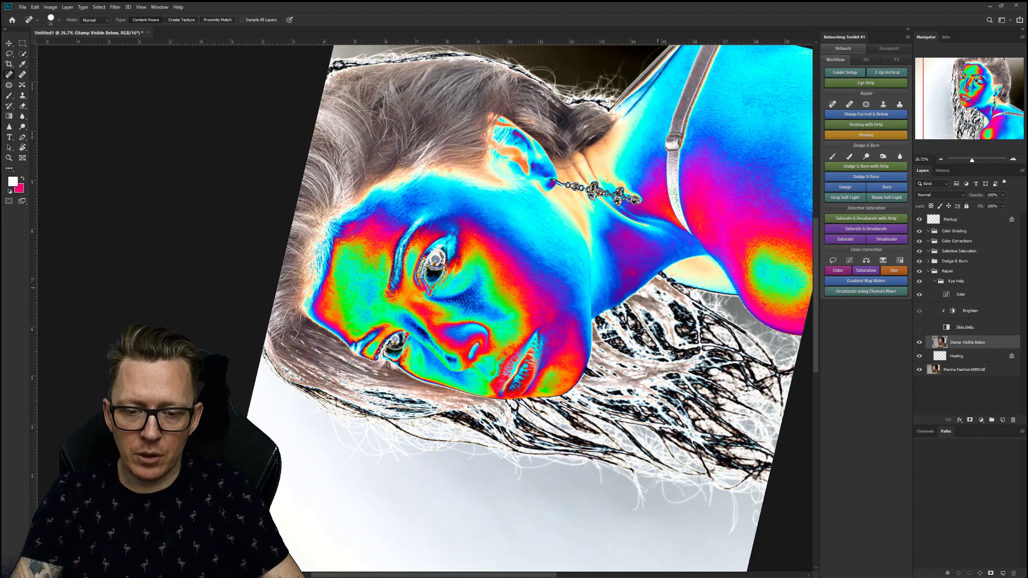
key(r)
key(Escape)
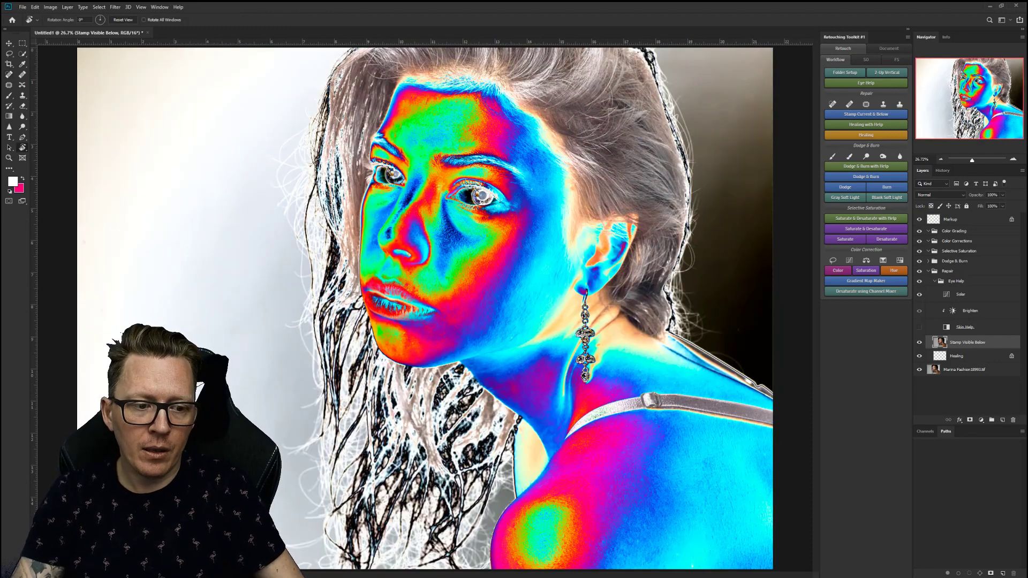
Toggle the healing layer off and on to compare, then show the toolkit's Document tools.
key(ctrl+comma)
key(ctrl+comma)
key(ctrl+comma)
key(ctrl+comma)
key(ctrl+comma)
key(ctrl+comma)
key(ctrl+comma)
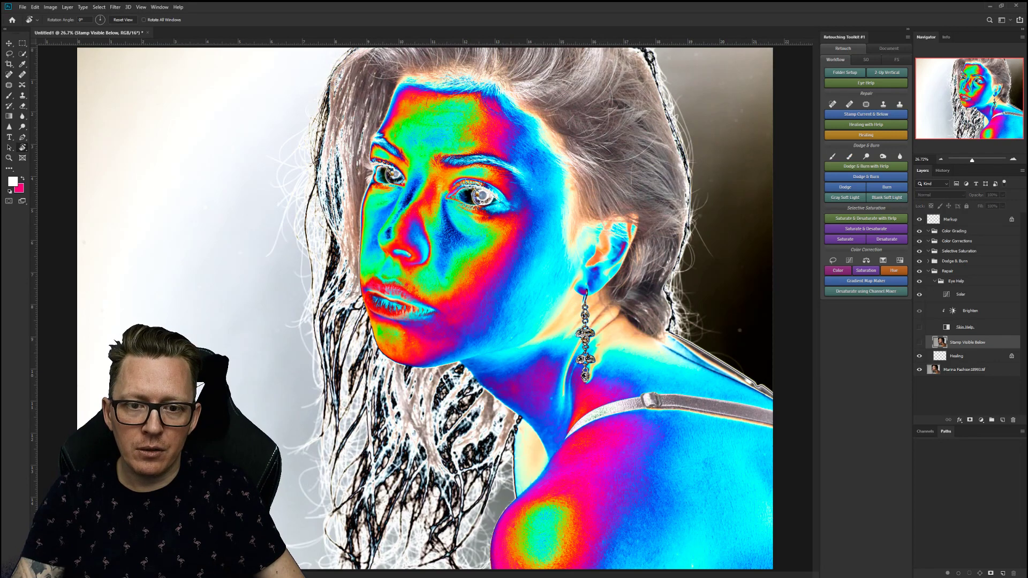
key(ctrl+comma)
key(ctrl+comma)
key(ctrl+comma)
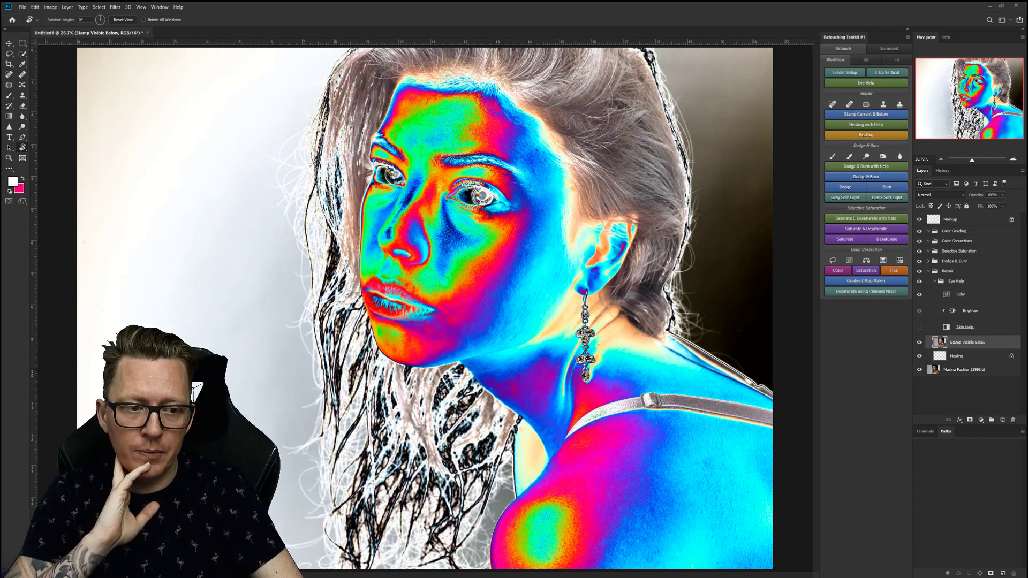
click(887, 48)
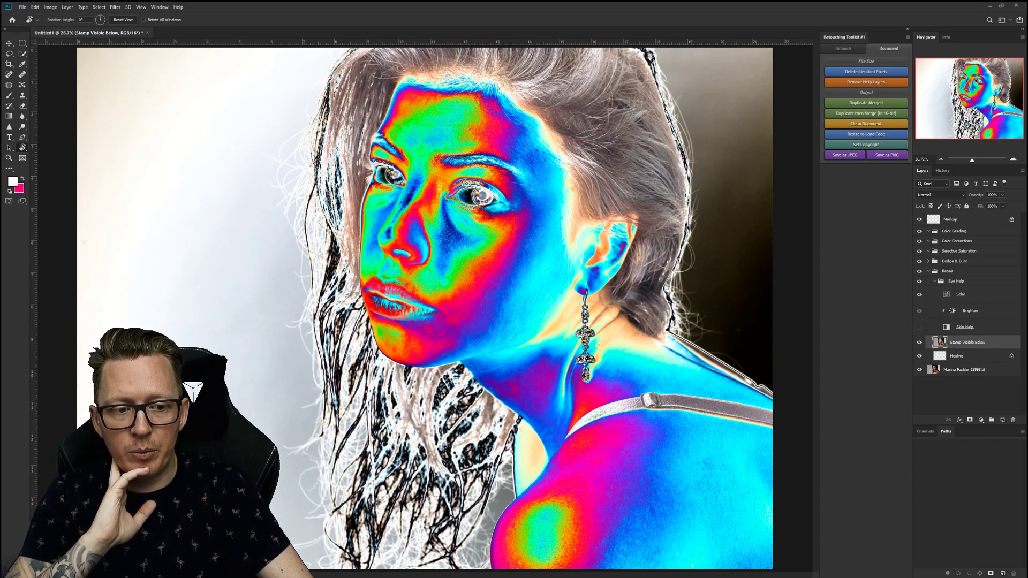
Restore the Solar view, hide the Stamp Visible Below layer and toggle a CMYK proof.
key(ctrl+z)
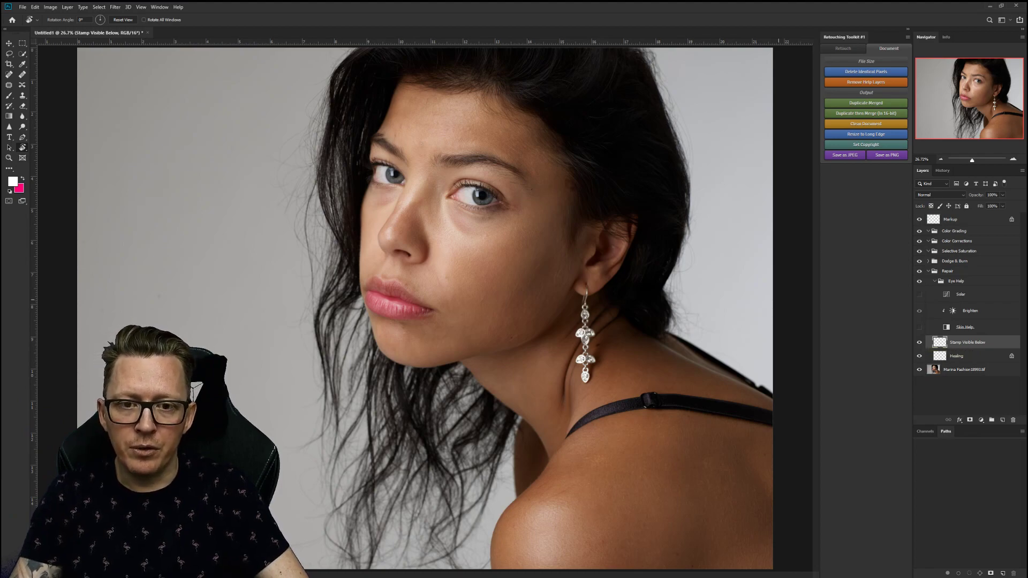
key(ctrl+alt+shift+e)
click(919, 293)
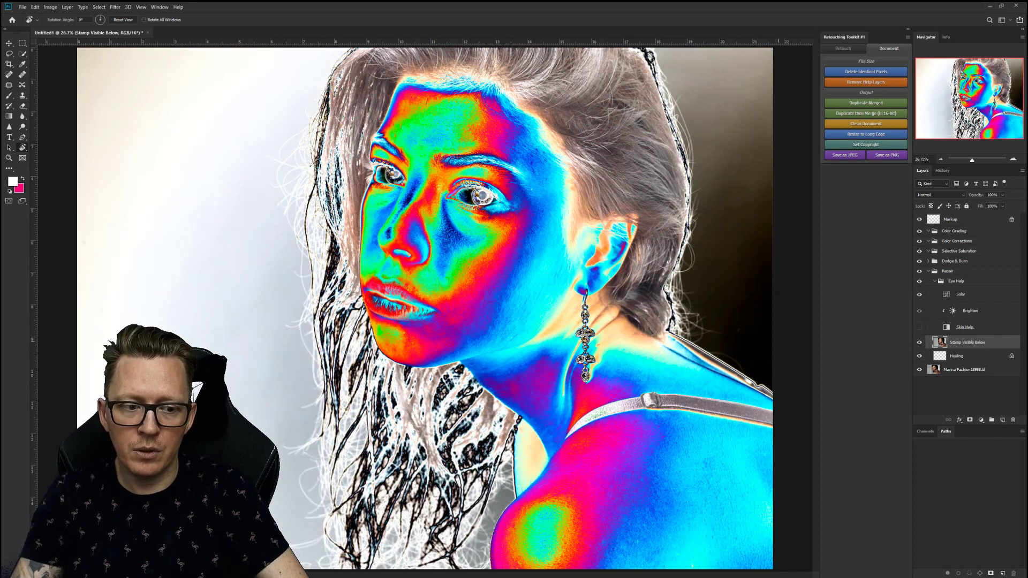
click(918, 342)
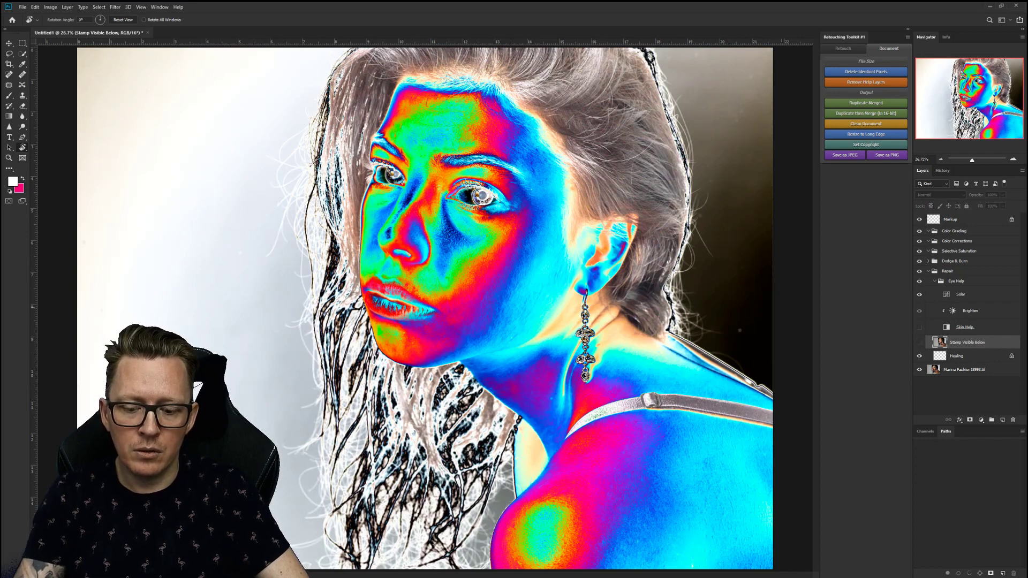
key(ctrl+y)
key(ctrl+y)
key(ctrl+y)
key(ctrl+y)
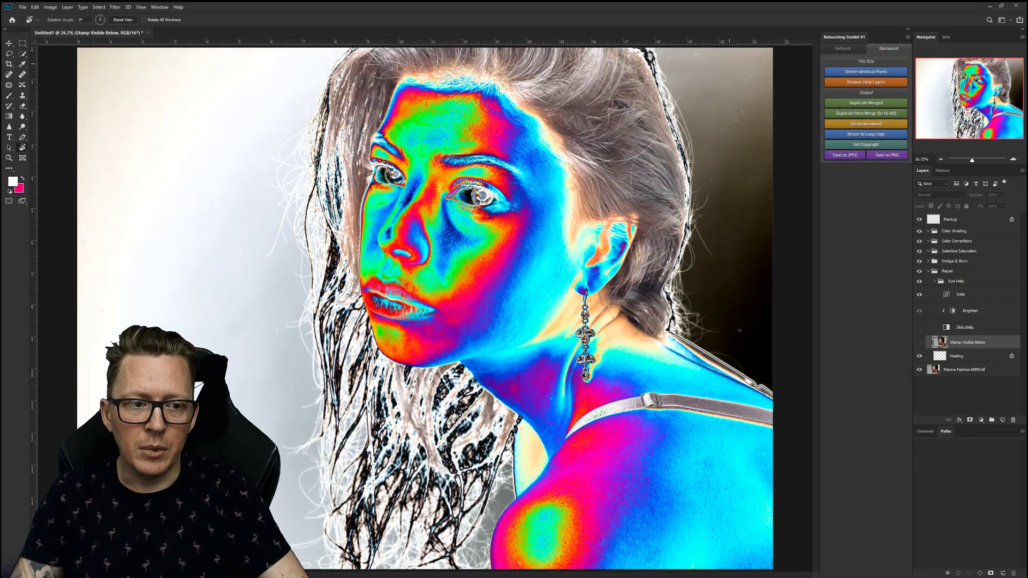
Compare before and after healing in History, then run Delete Identical Pixels on the healing layer.
click(943, 170)
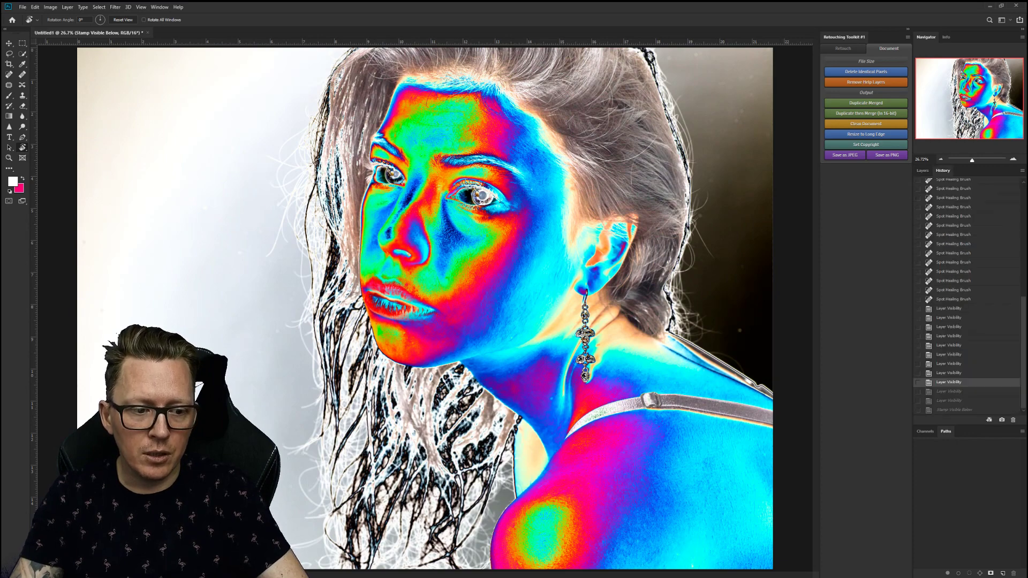
click(949, 308)
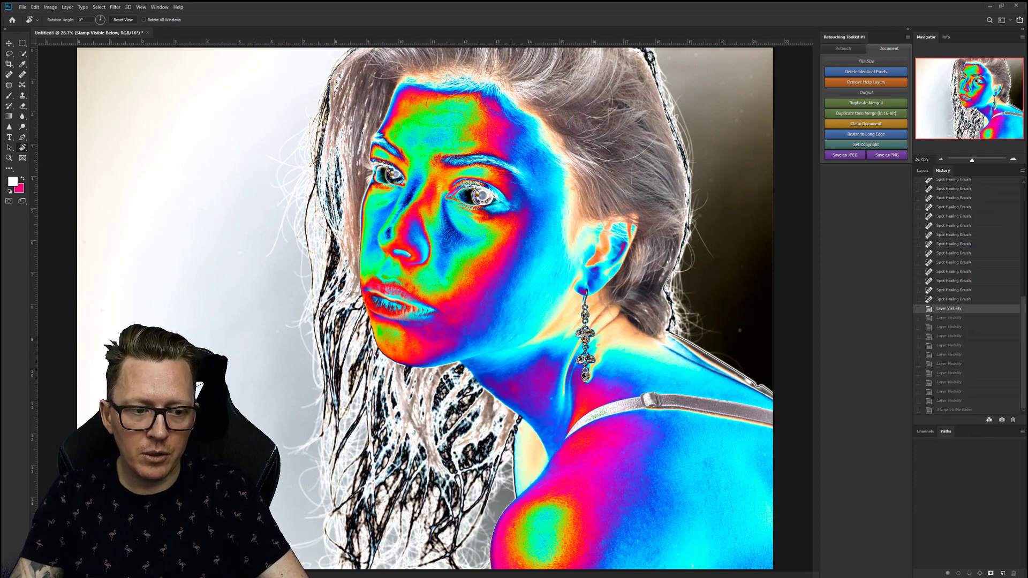
click(953, 298)
click(948, 308)
click(953, 298)
click(922, 171)
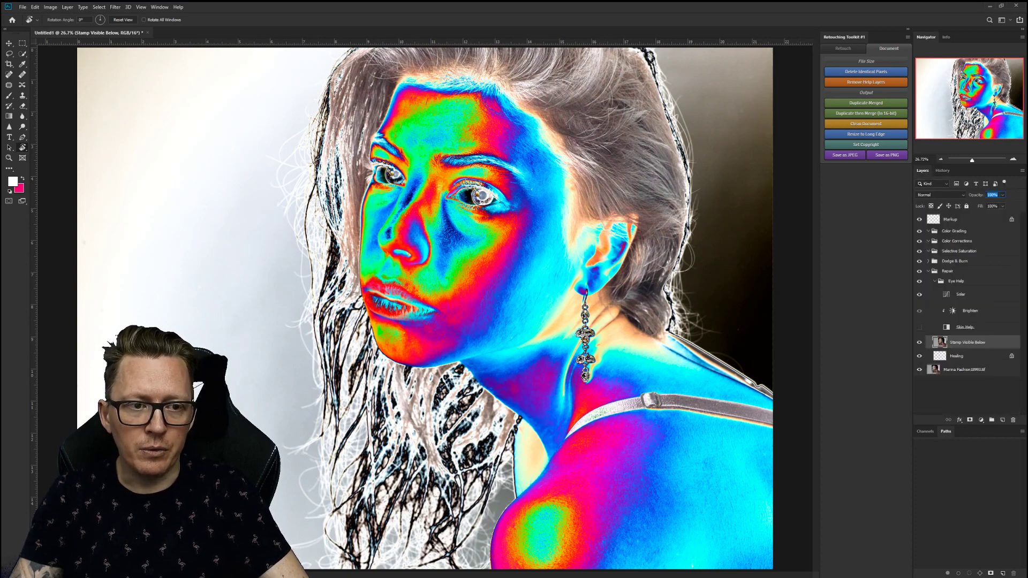
click(865, 71)
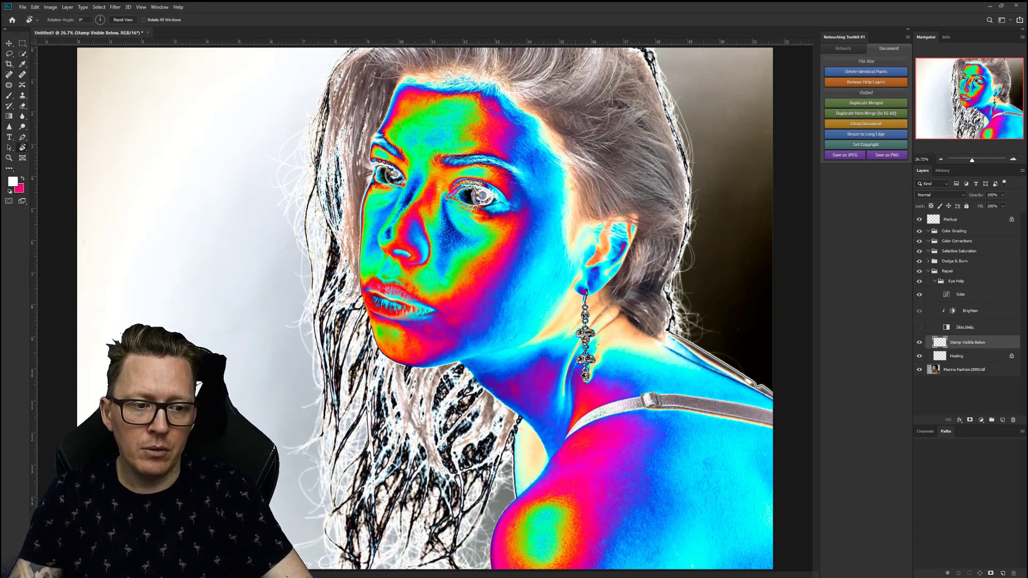
Turn off the solarized Eye Help view and expand Dodge & Burn to reveal the Burn and Dodge layers.
click(928, 271)
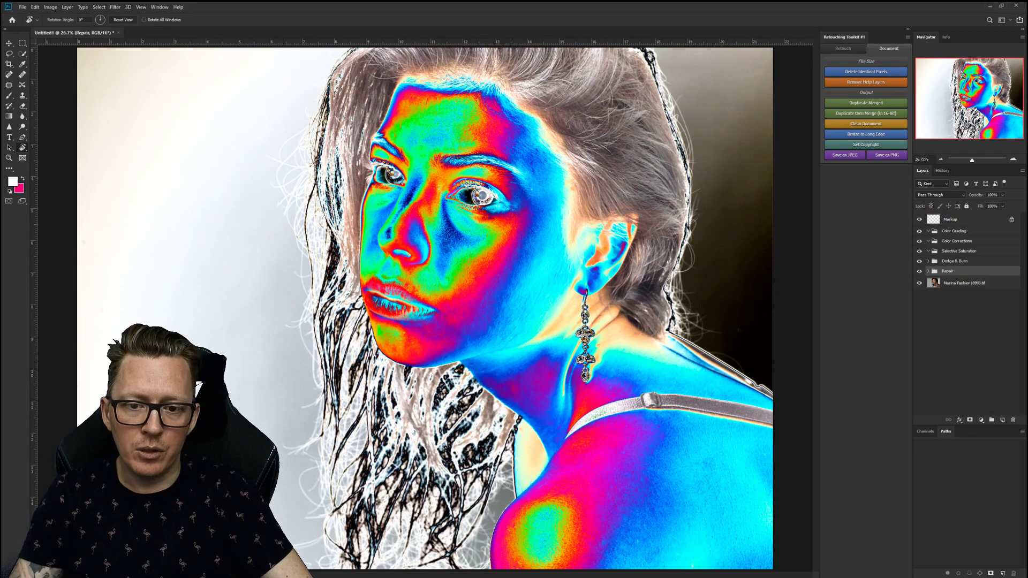
click(928, 271)
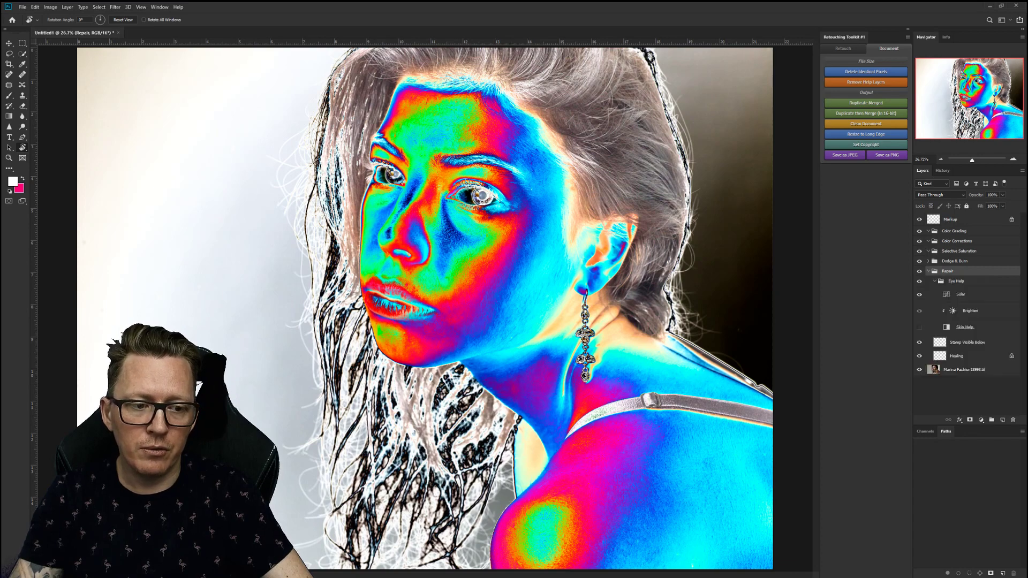
click(919, 281)
click(928, 271)
click(928, 260)
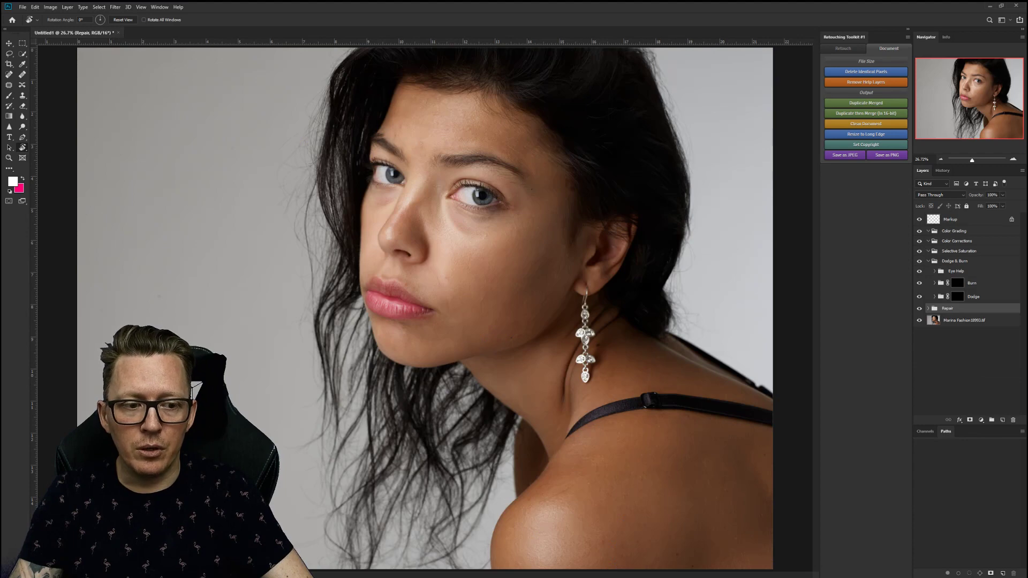
Pick a dodge and burn brush preset from the Workflow tools, enlarged to 150.
click(842, 48)
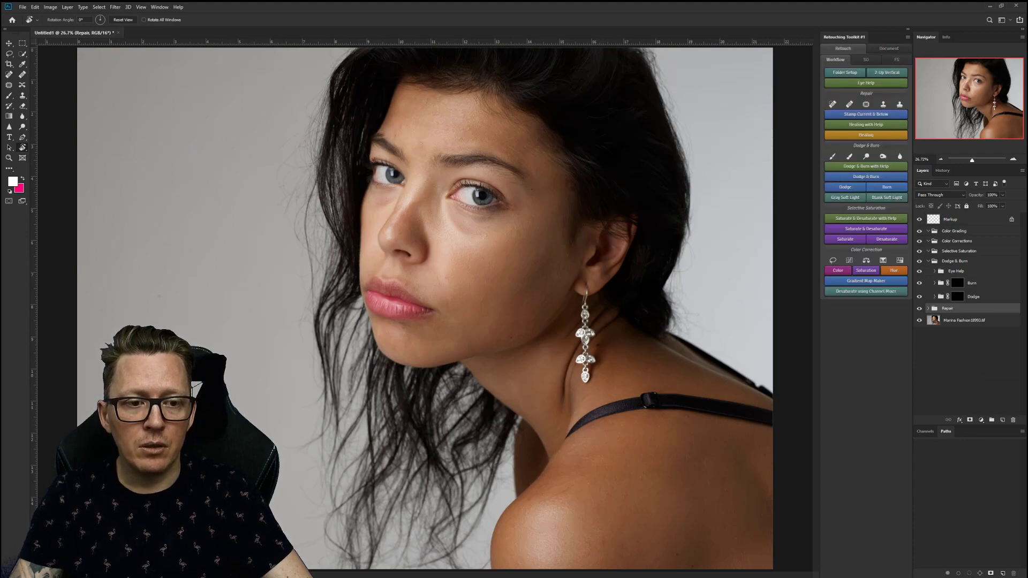
click(832, 157)
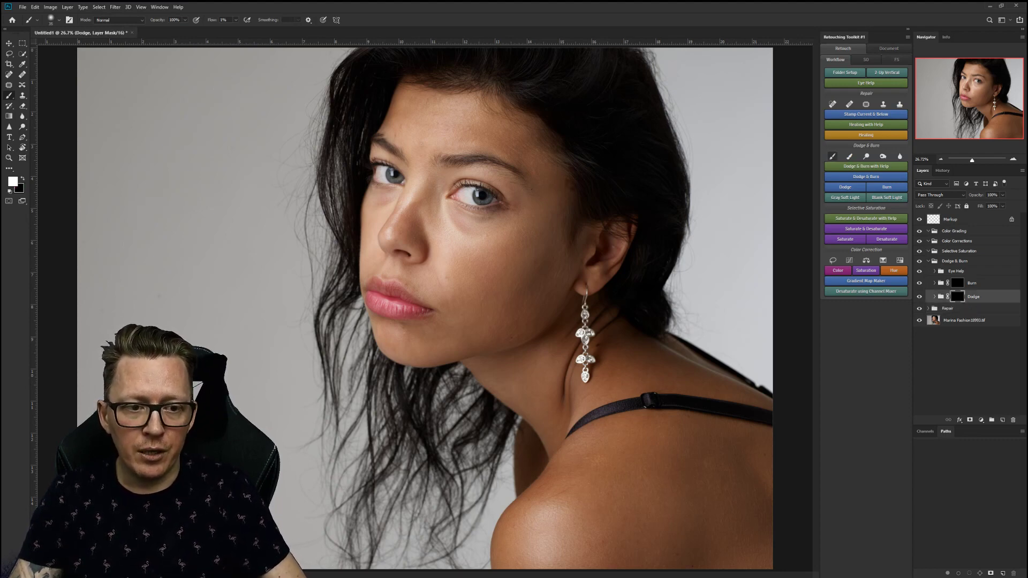
click(832, 156)
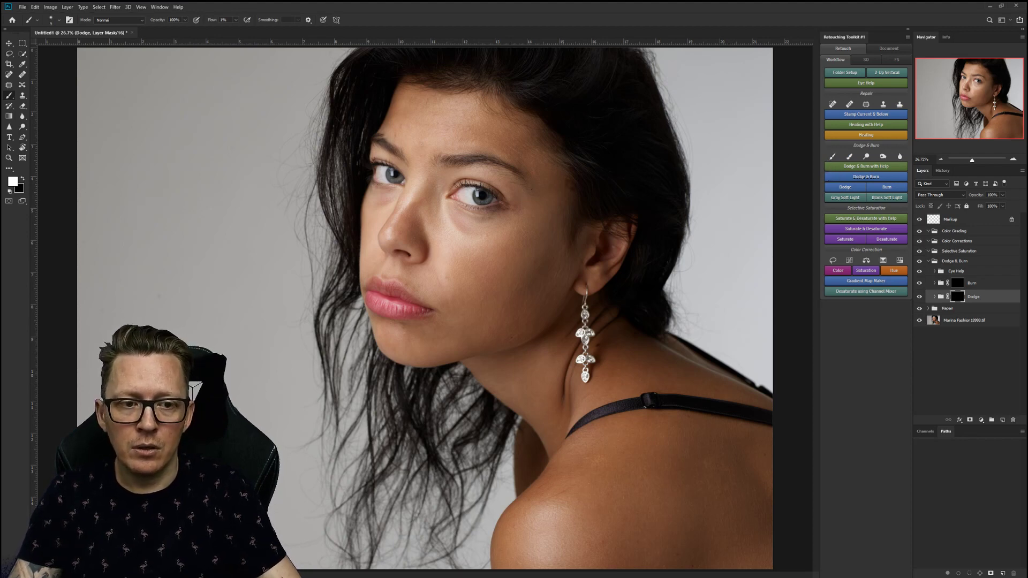
click(832, 156)
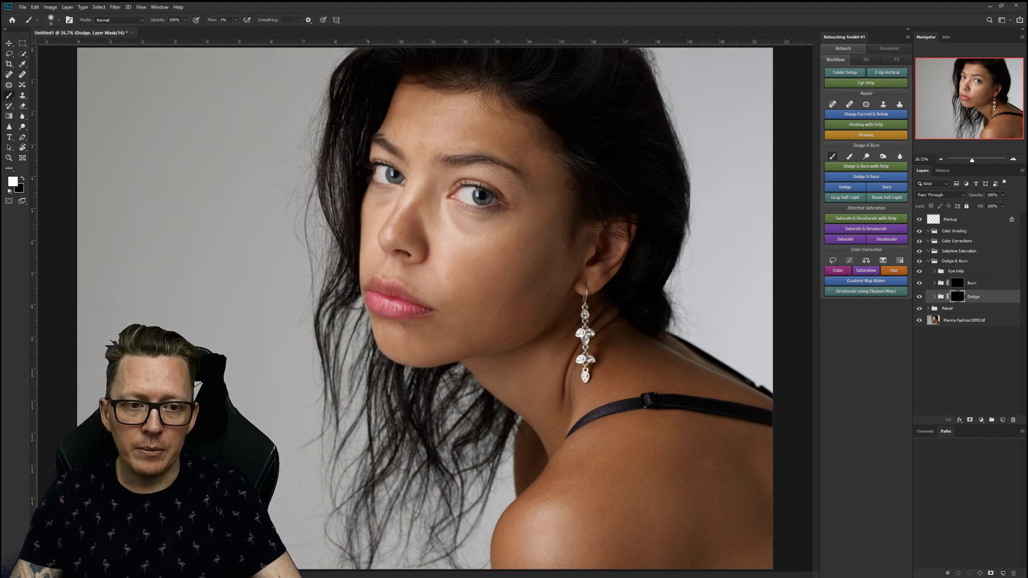
click(832, 155)
click(849, 156)
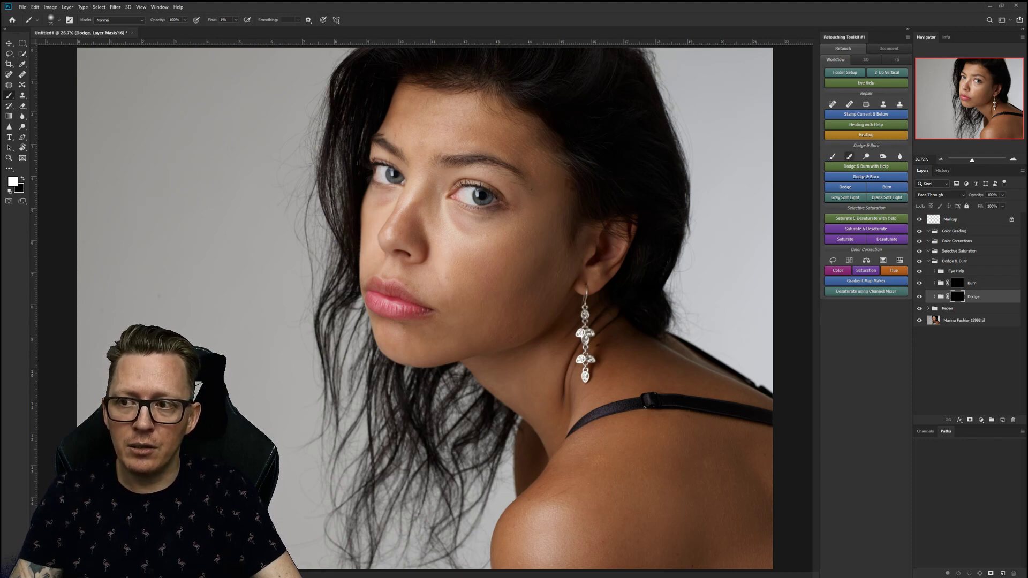
click(849, 156)
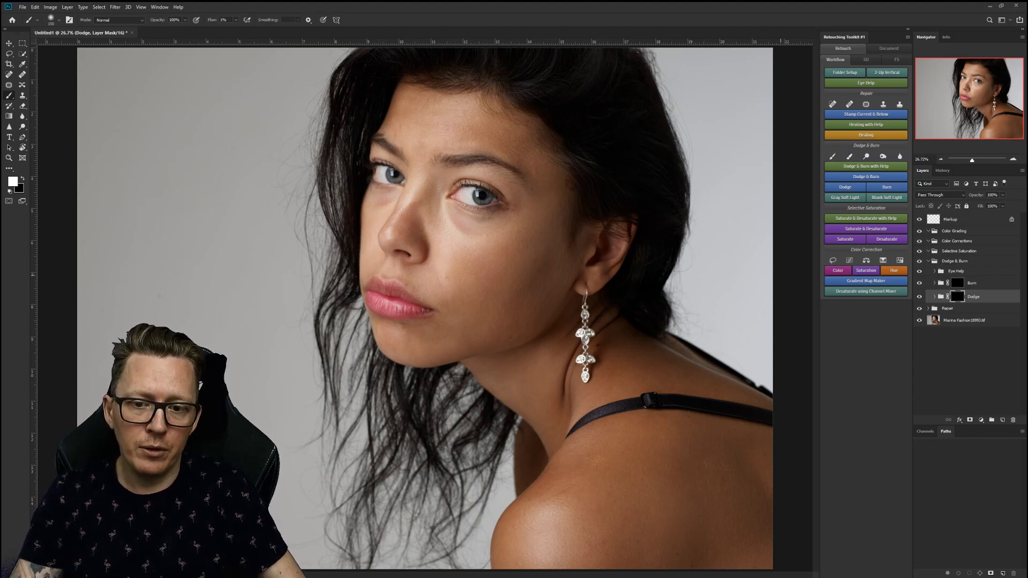
key(ctrl+minus)
key(ctrl+minus)
key(ctrl+minus)
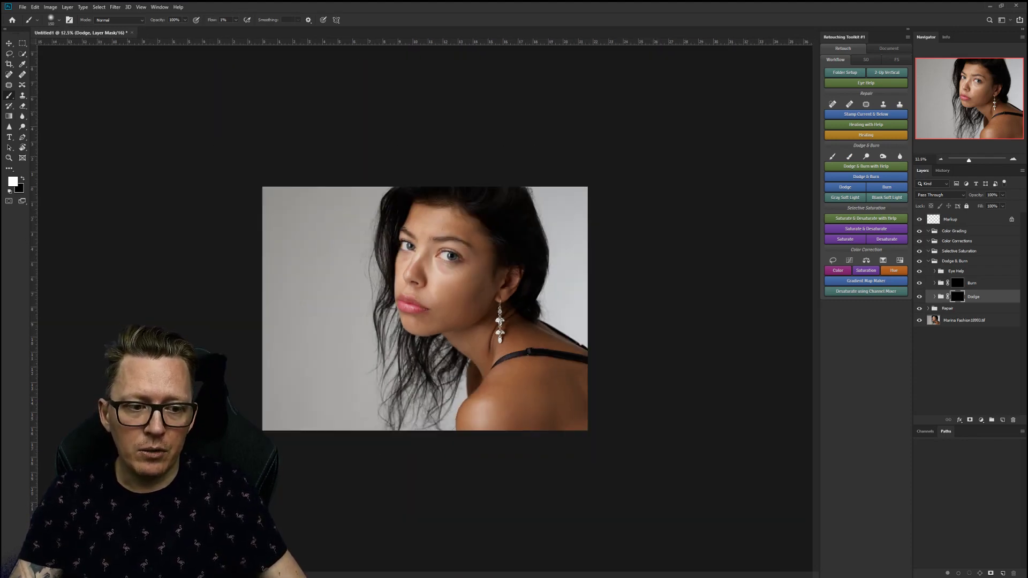
Switch on the Contrast eye-help view and target the Dodge layer mask.
click(955, 271)
click(935, 271)
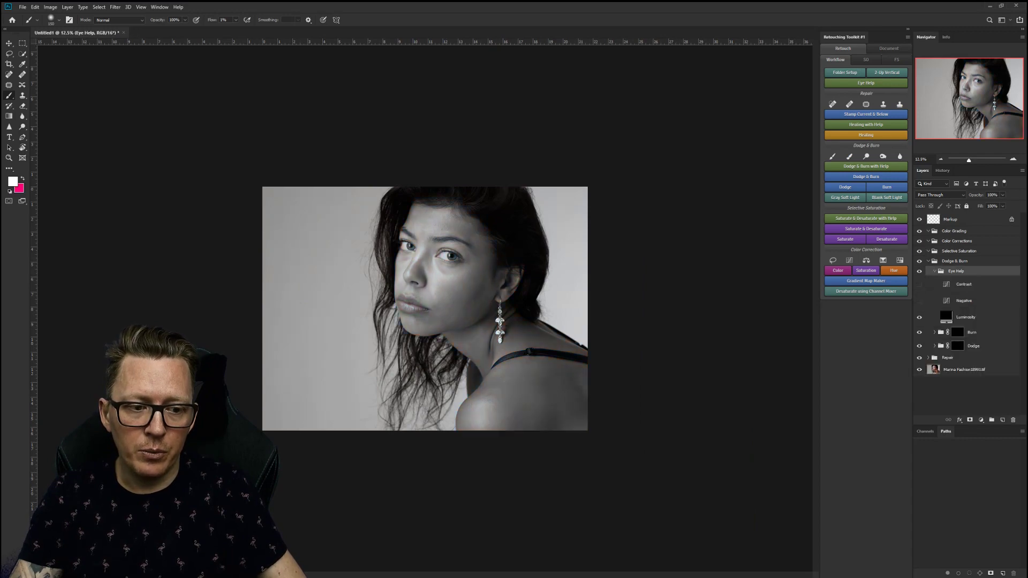
click(919, 284)
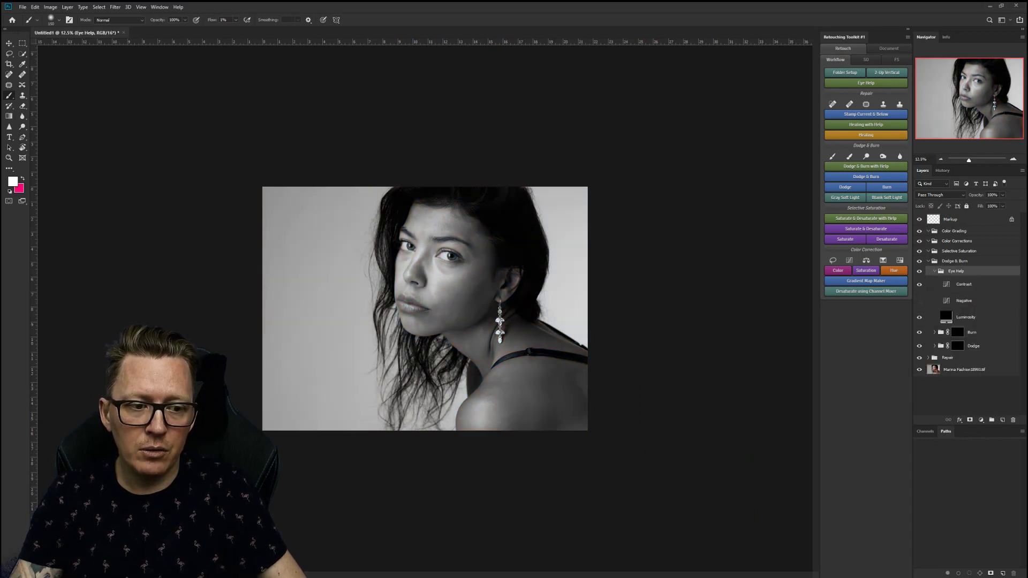
click(934, 271)
click(957, 296)
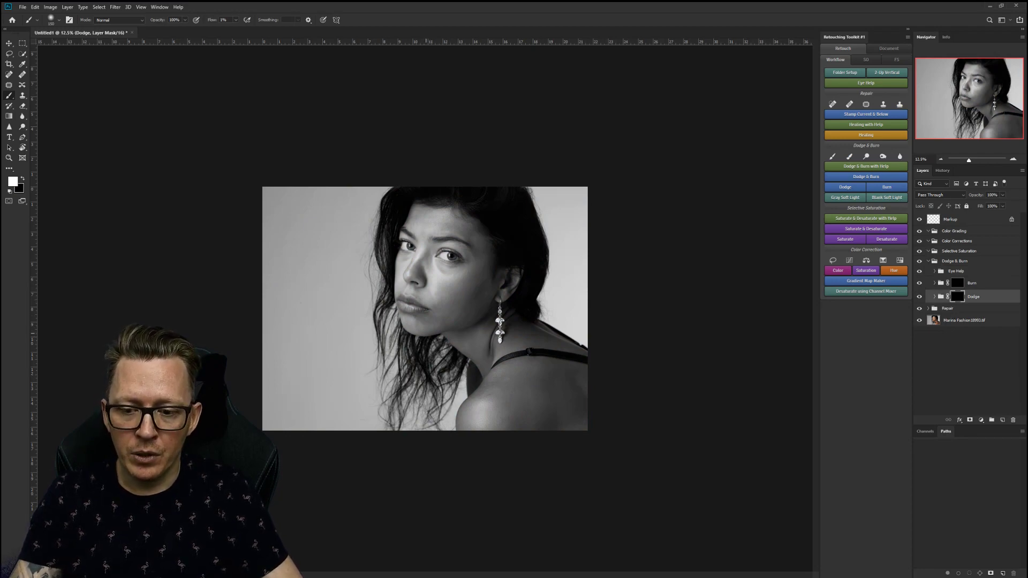
Rotate the view about 84°, shrink the brush from 150 px, set 50% opacity and black colour.
key(r)
drag(491, 287, 453, 372)
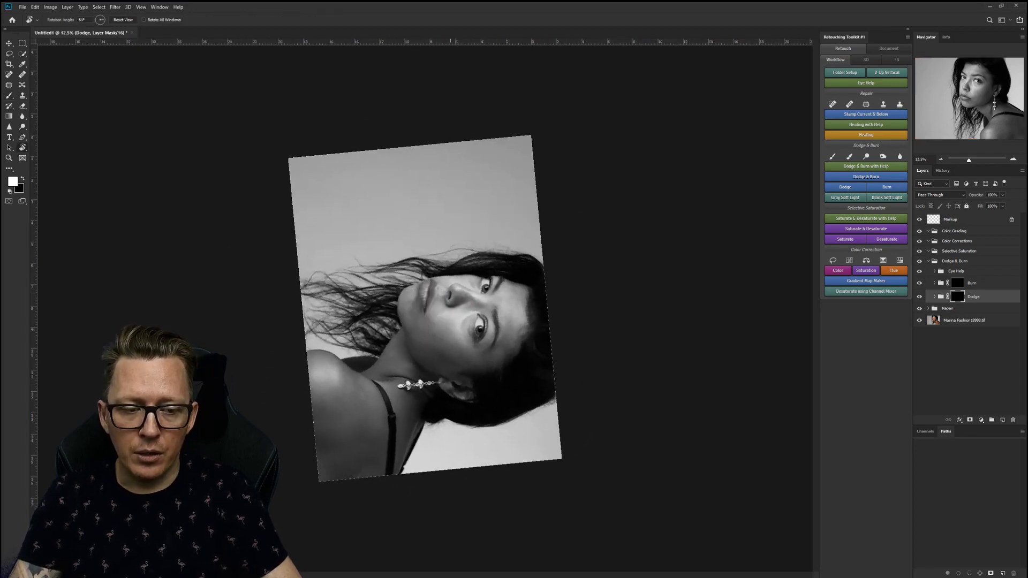
key(b)
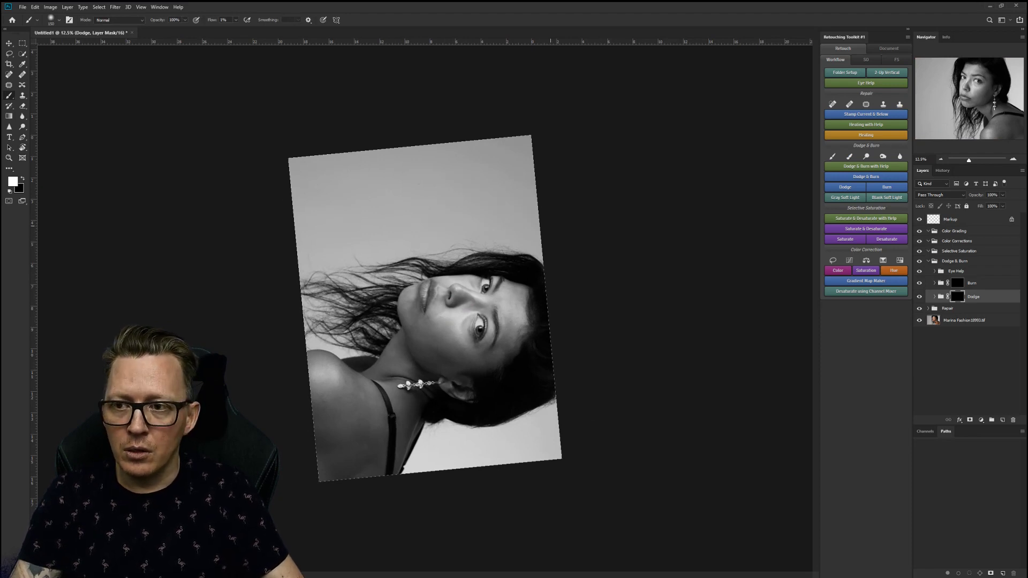
right_click(448, 294)
drag(517, 313, 511, 313)
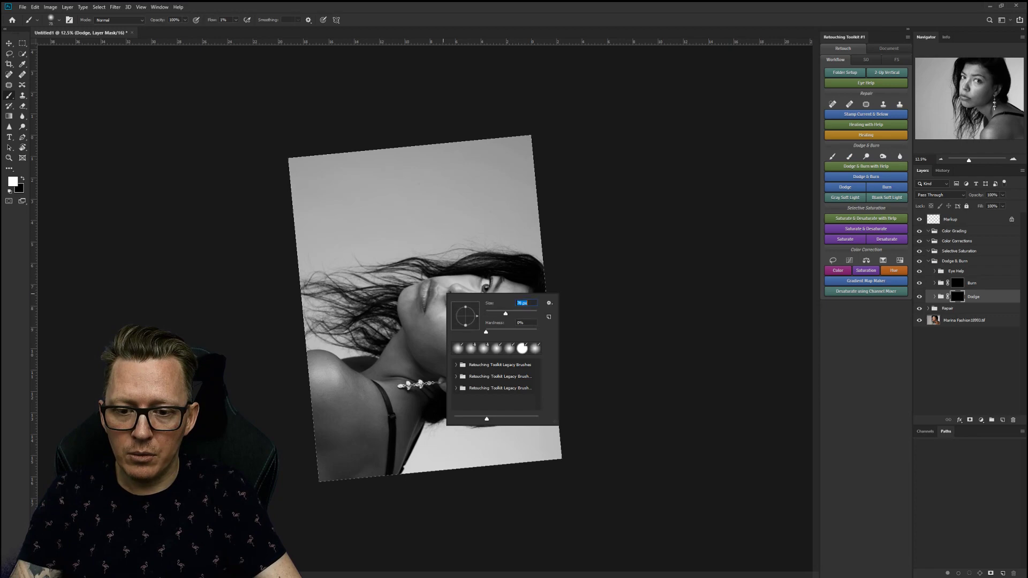
key(Return)
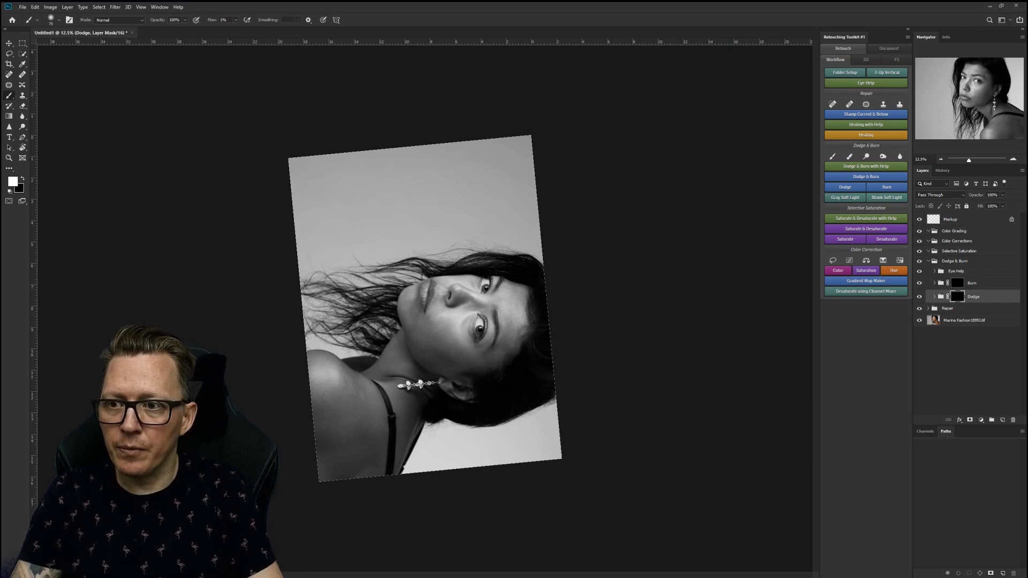
key(5)
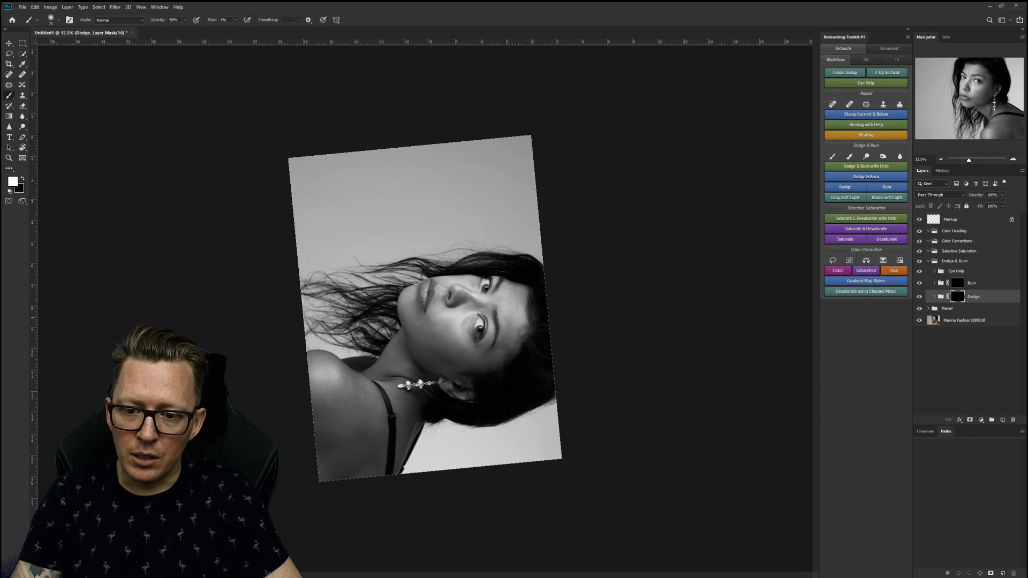
key(x)
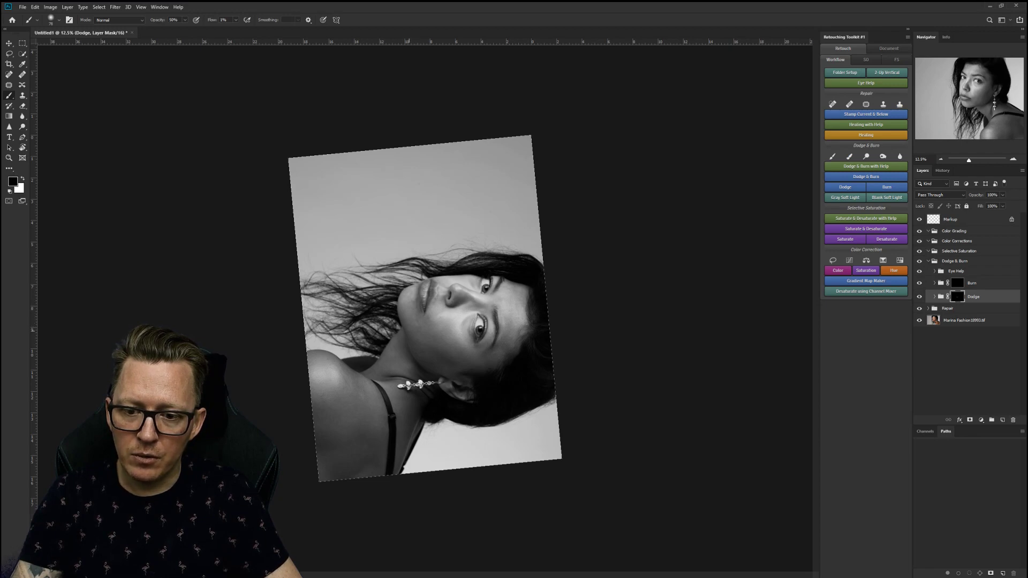
Make white the painting colour and rotate the view back toward upright with the Brush ready.
key(x)
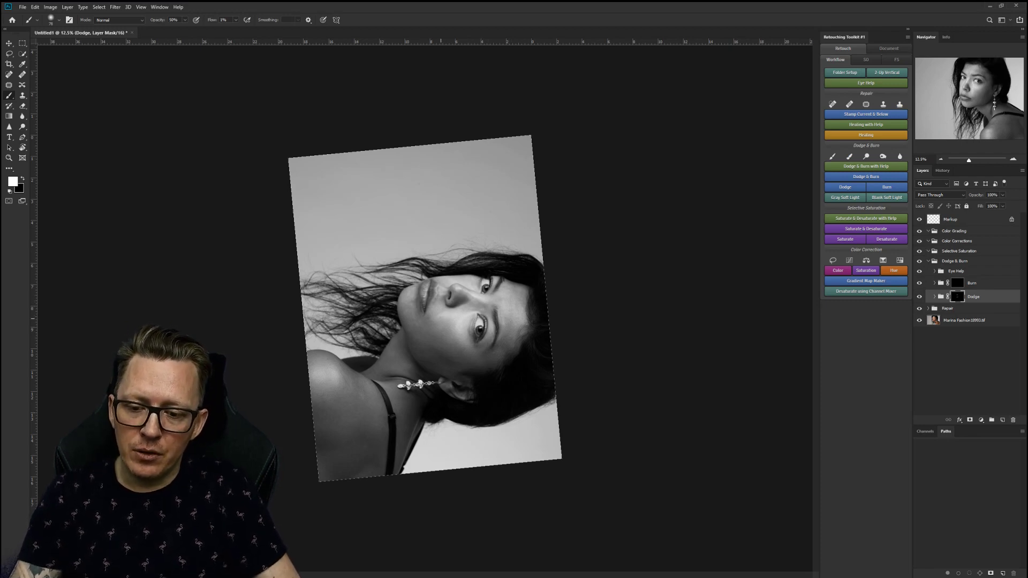
key(r)
mouse_move(458, 347)
mouse_down()
mouse_move(473, 331)
mouse_move(450, 355)
mouse_up()
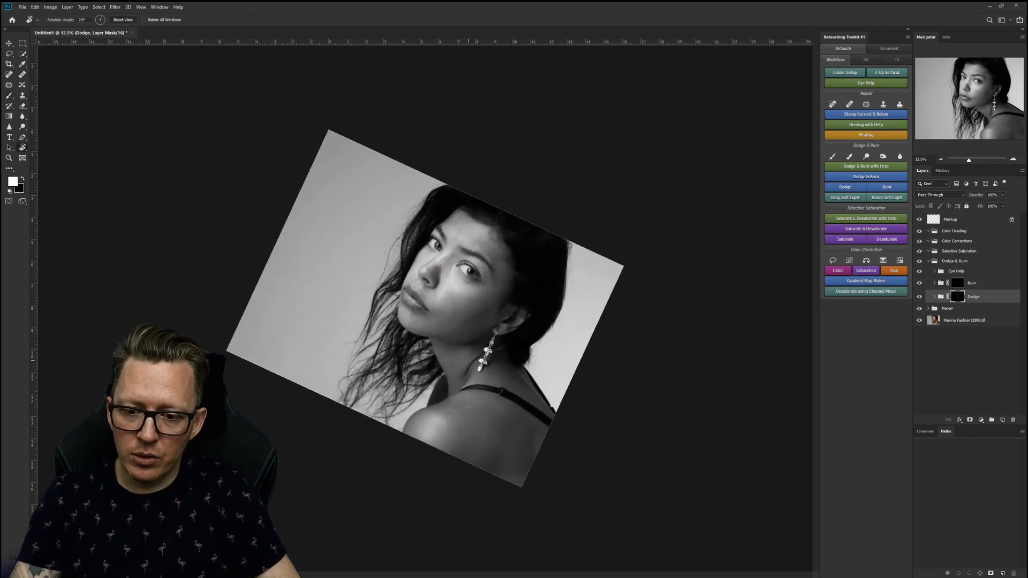
key(b)
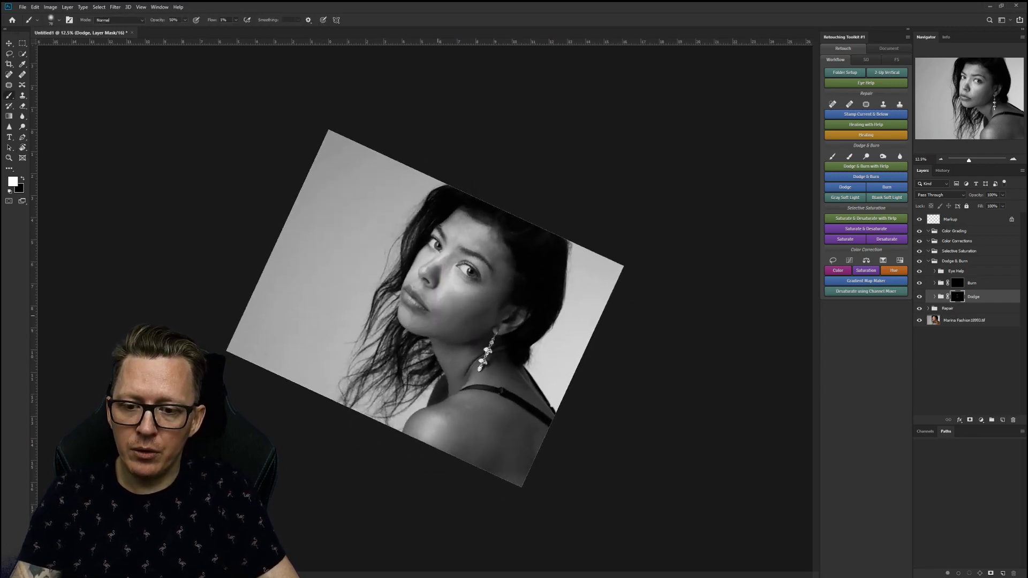
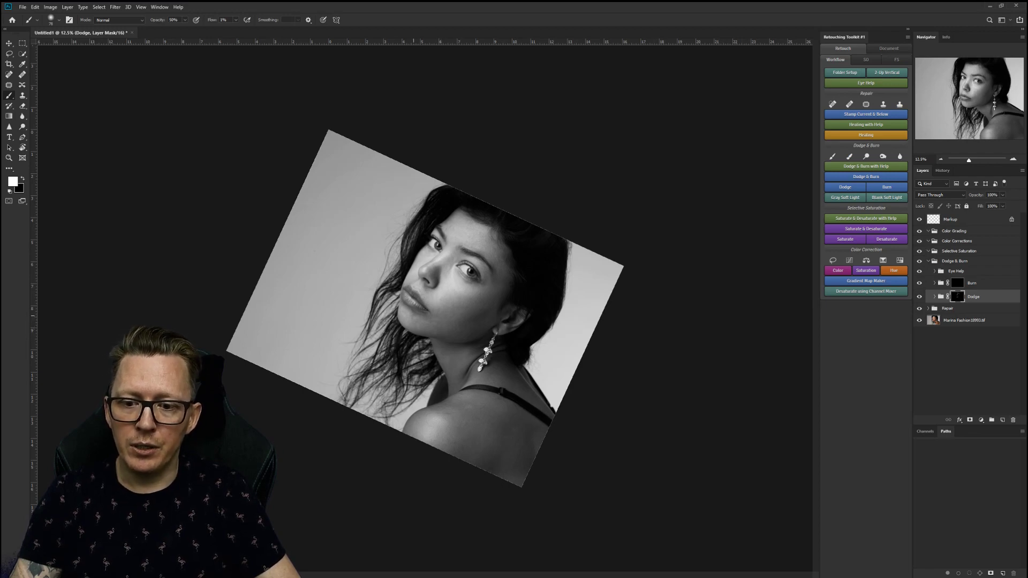
Zoom in to inspect the lips and chin, zoom back out, and return to the Brush.
key(z)
drag(404, 325, 478, 326)
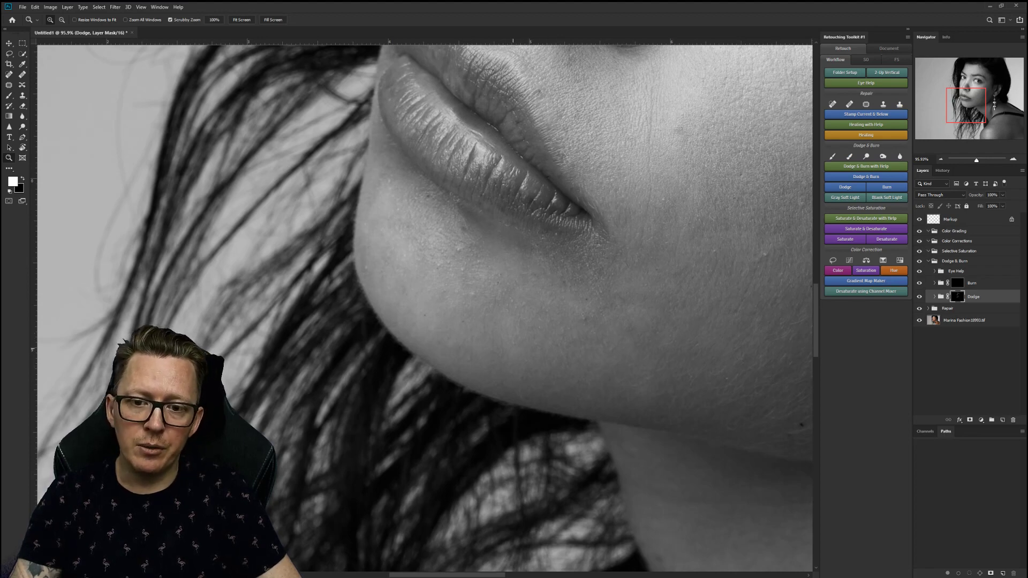
drag(531, 351, 510, 372)
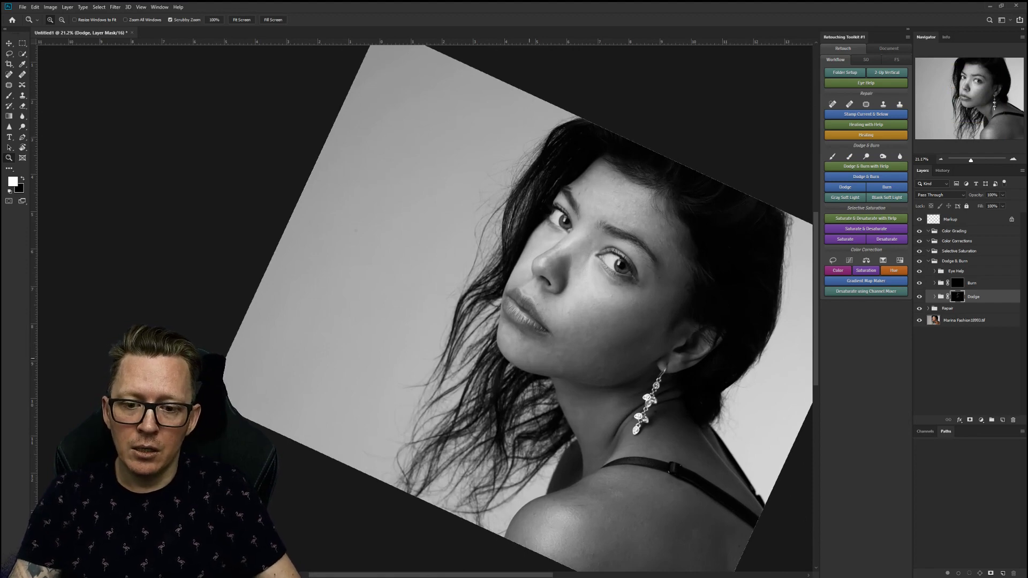
key(b)
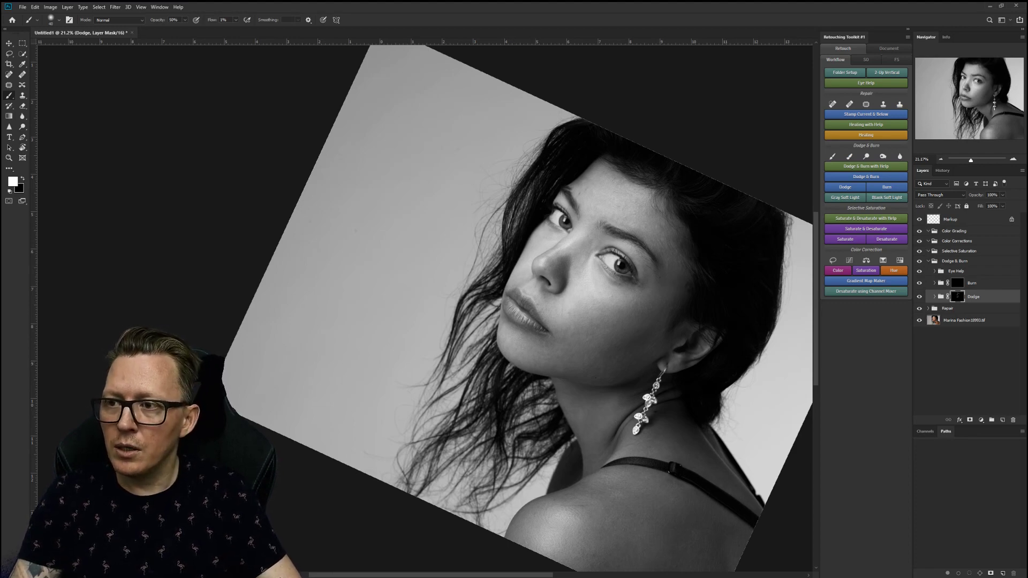
key(alt+e)
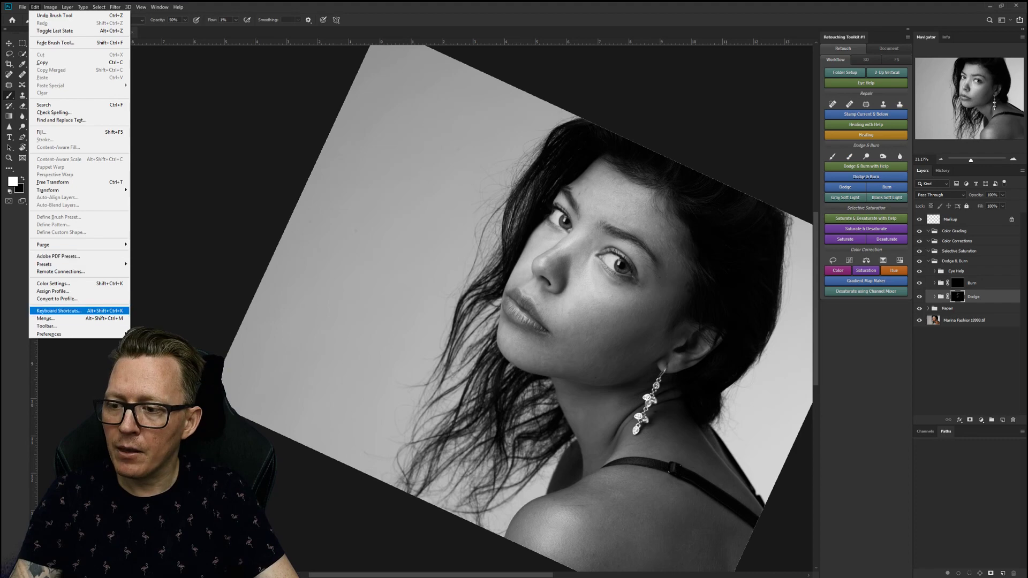
In the Tools shortcuts list, verify Increase Brush Size still uses W and dismiss unchanged.
click(59, 310)
click(427, 118)
click(427, 142)
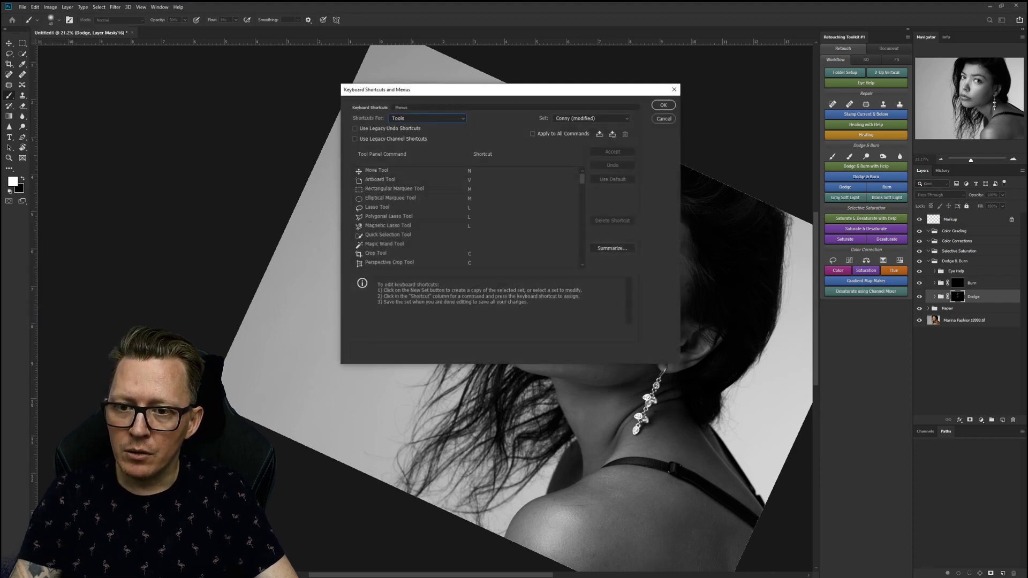
scroll(466, 217, down, 8)
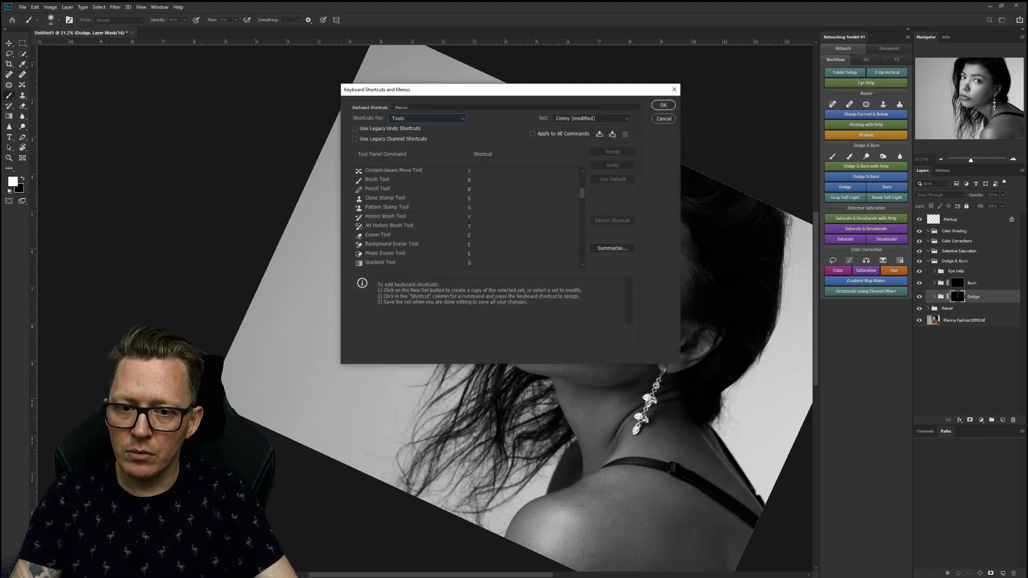
scroll(466, 217, down, 15)
scroll(466, 217, down, 2)
scroll(466, 216, down, 6)
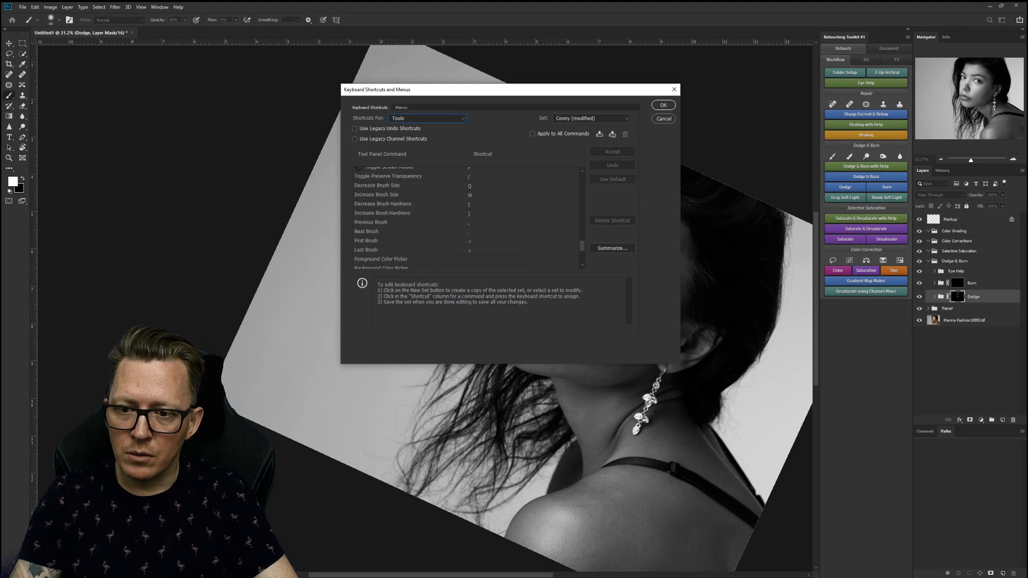
click(471, 195)
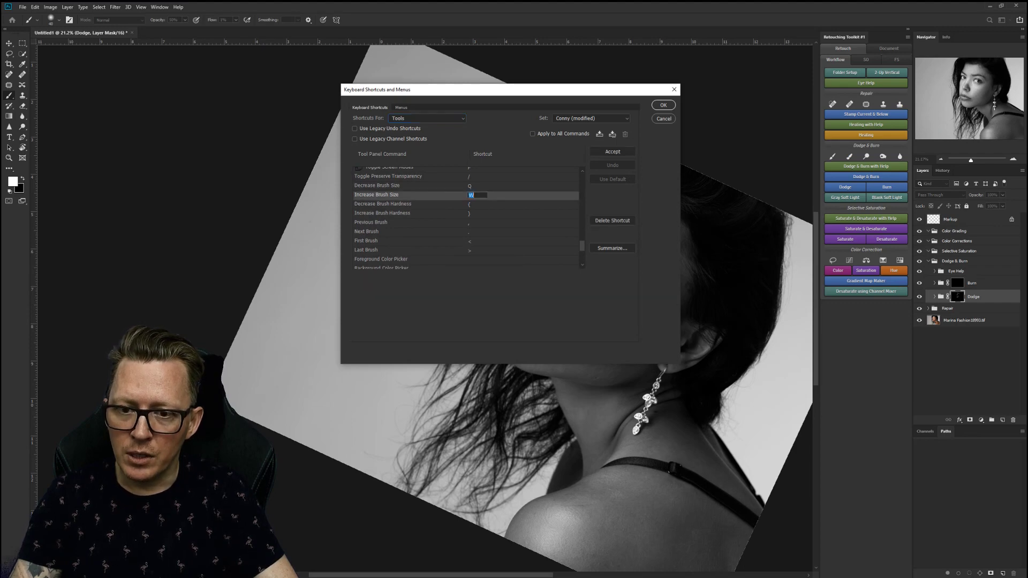
key(Return)
key(Return)
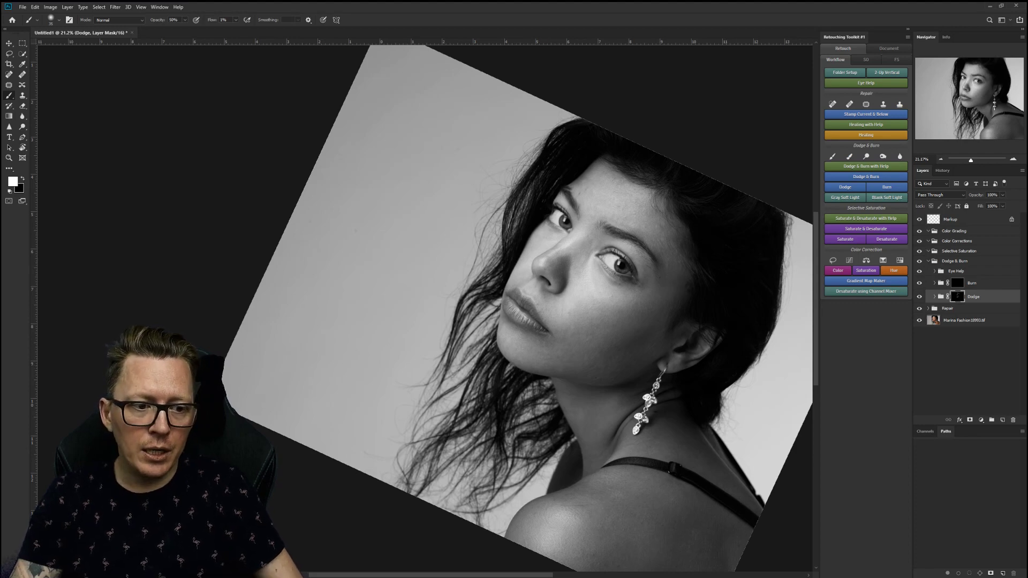
Raise both points of the Eye Help Contrast curve, then target the Burn layer mask.
click(934, 270)
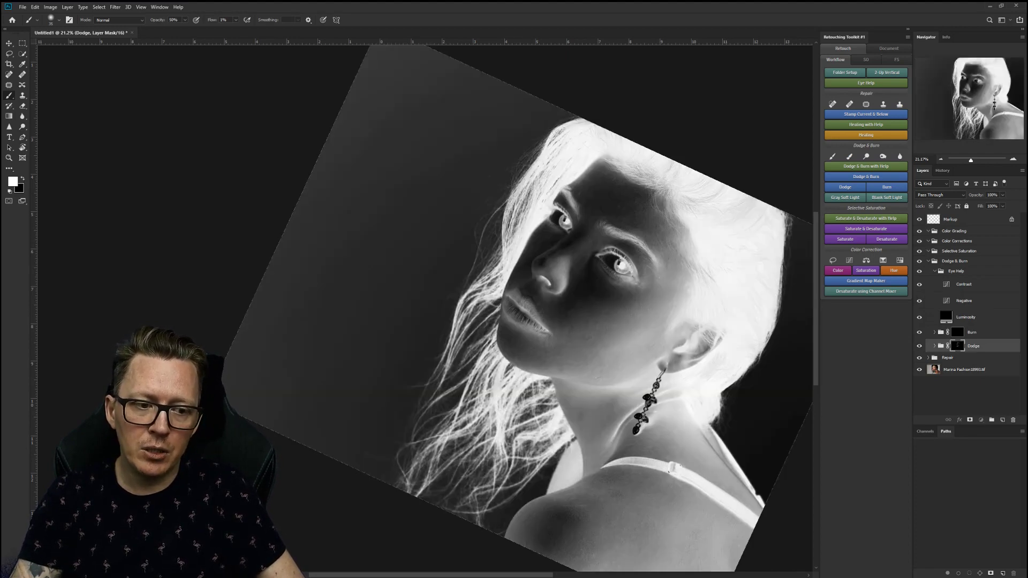
double_click(946, 284)
click(191, 194)
drag(191, 194, 190, 190)
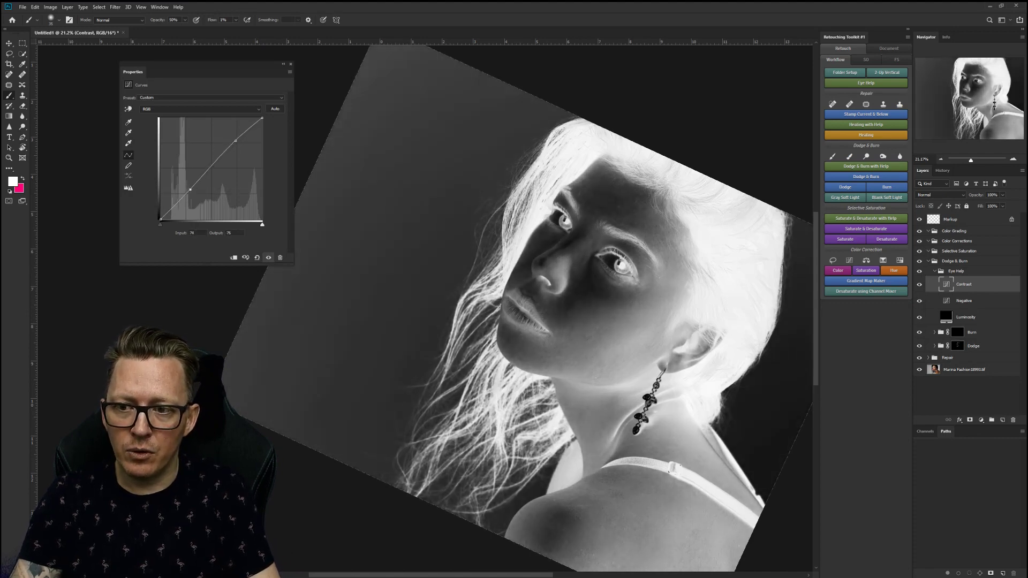
drag(236, 141, 230, 132)
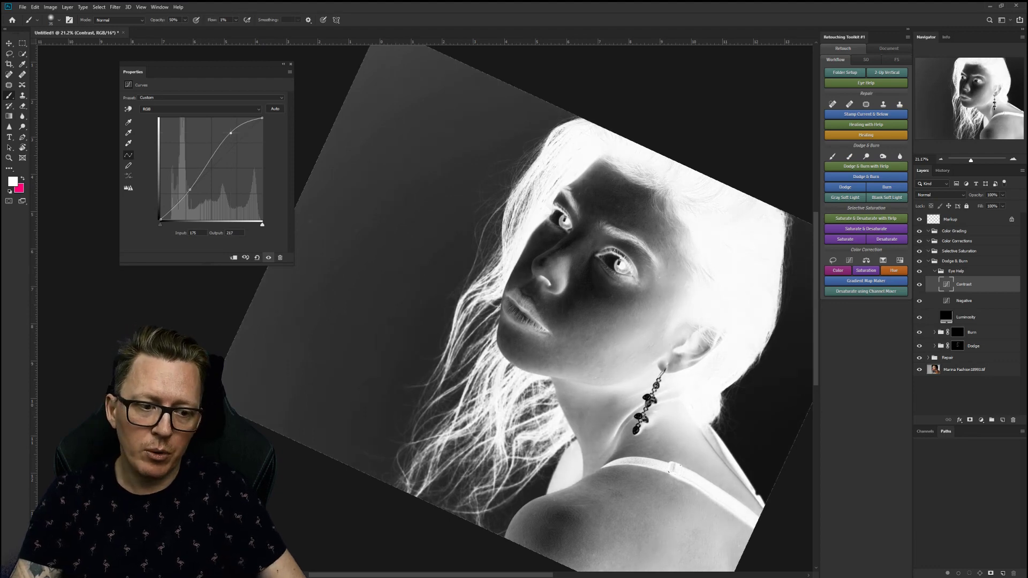
click(966, 317)
click(958, 332)
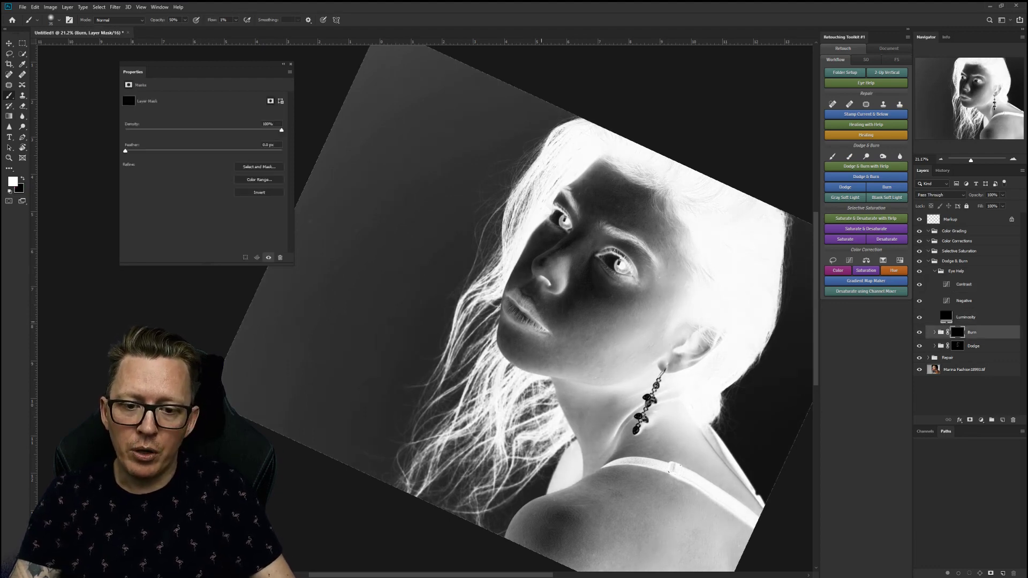
Rotate the view slightly, zoom in near the ear, and pan to show more of the face.
key(r)
drag(423, 302, 411, 297)
key(z)
drag(561, 218, 577, 219)
key(b)
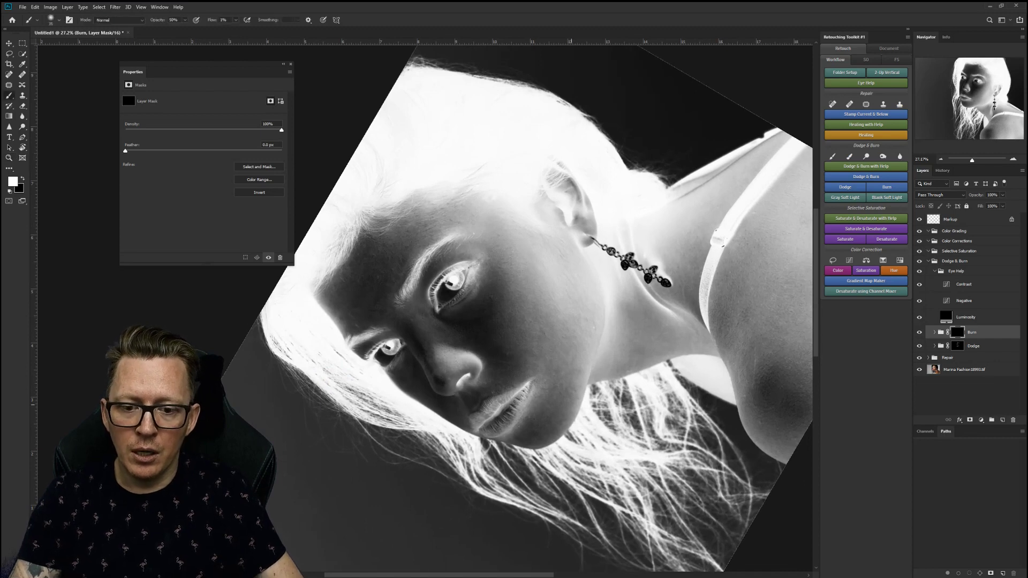
scroll(423, 308, down, 3)
drag(560, 387, 564, 379)
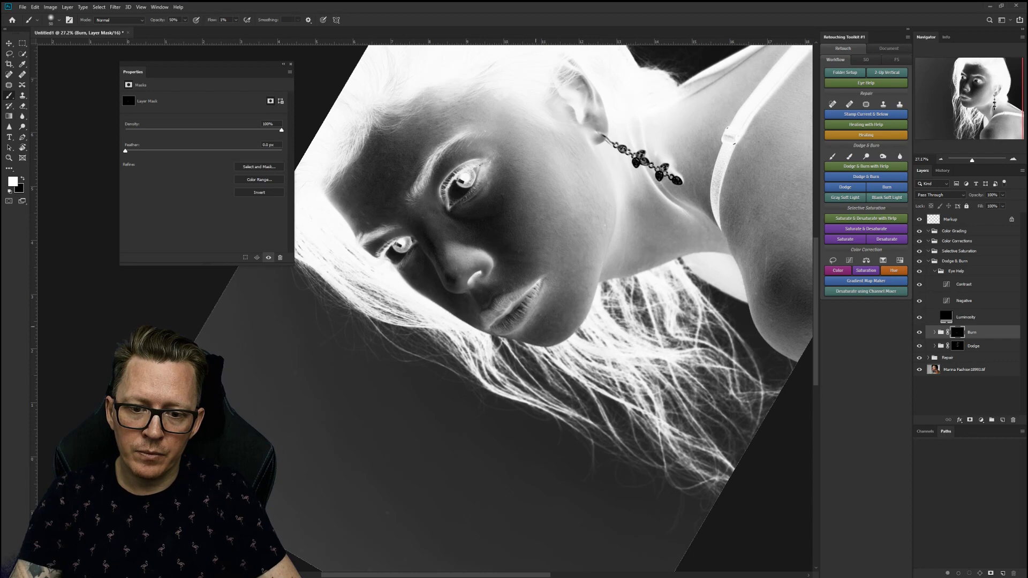
drag(451, 196, 584, 291)
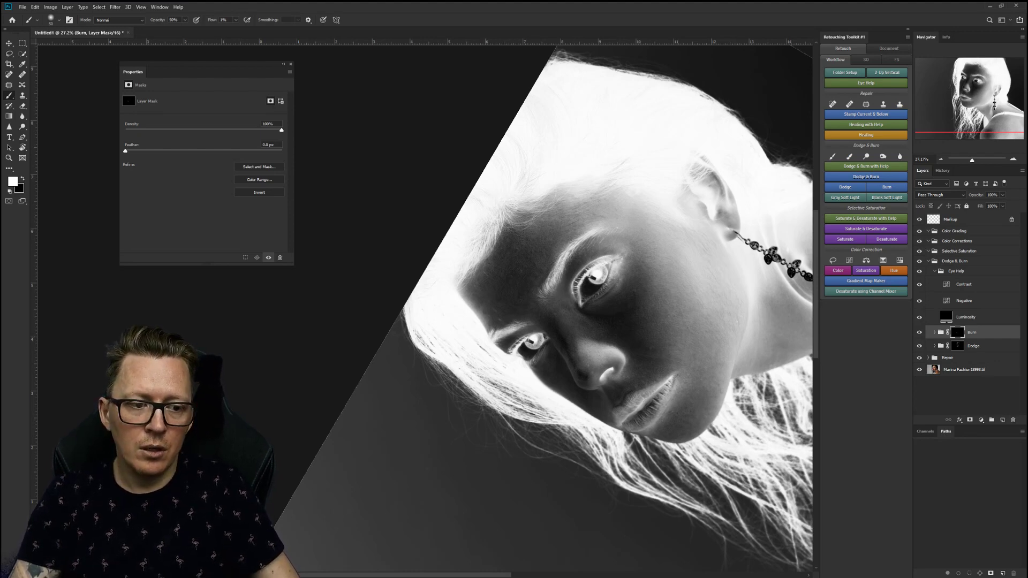
Steepen the Contrast curve further, then target the Burn mask and pan to the neck and shoulder.
click(963, 284)
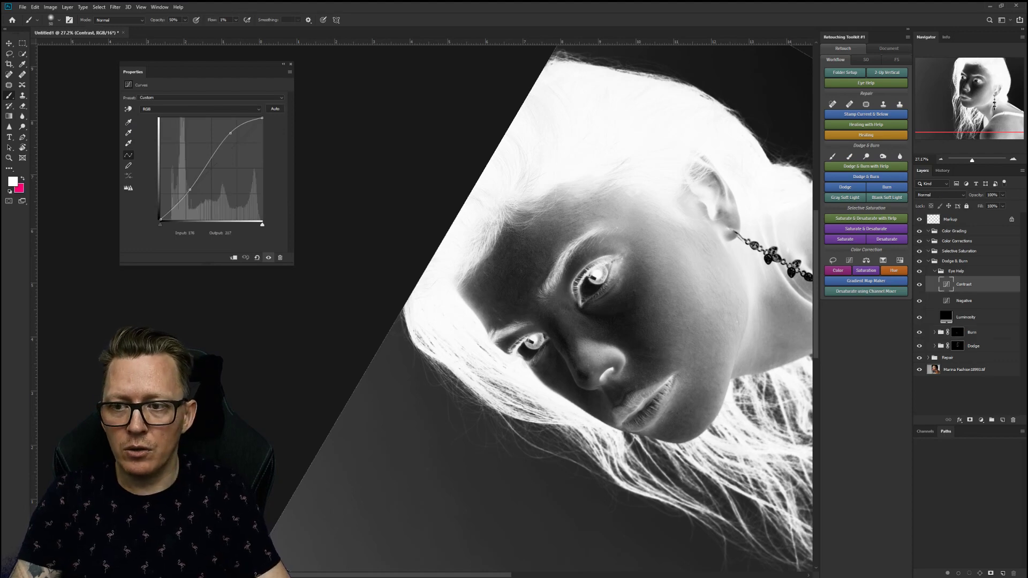
drag(234, 138, 230, 137)
mouse_move(190, 189)
mouse_down()
mouse_move(197, 199)
mouse_move(181, 181)
mouse_move(184, 189)
mouse_up()
drag(230, 137, 227, 133)
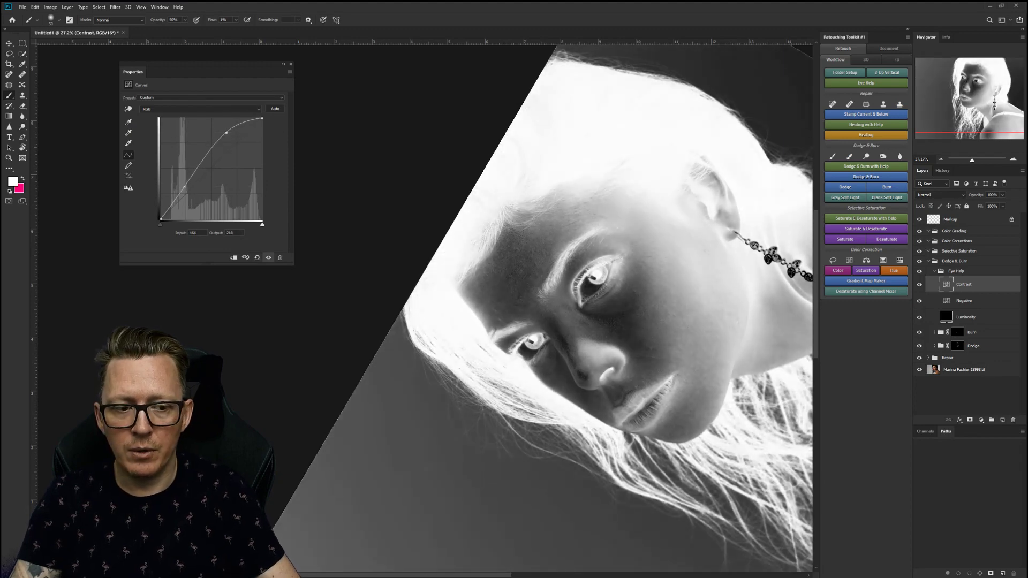
click(957, 332)
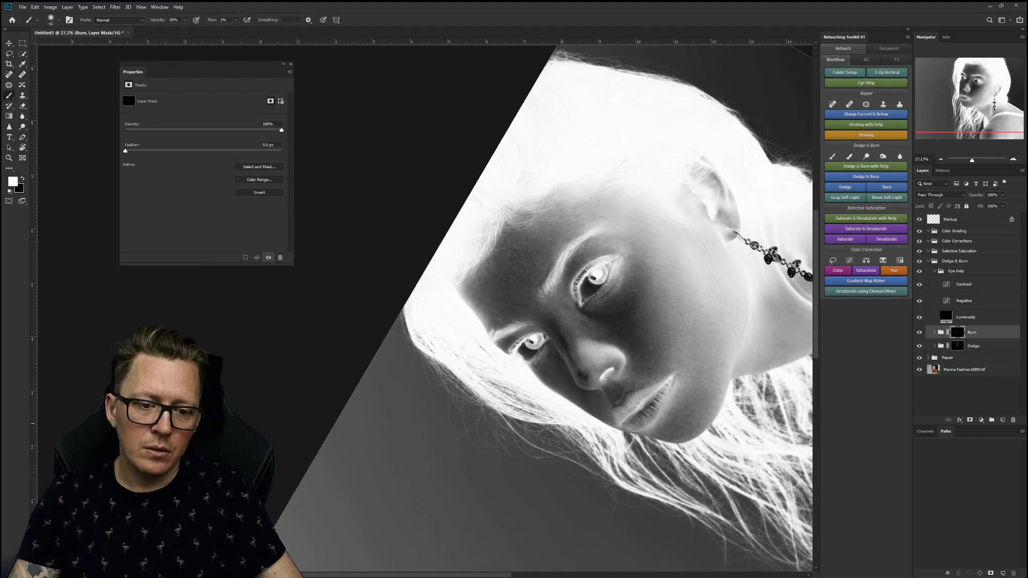
drag(769, 382, 559, 388)
drag(690, 333, 638, 371)
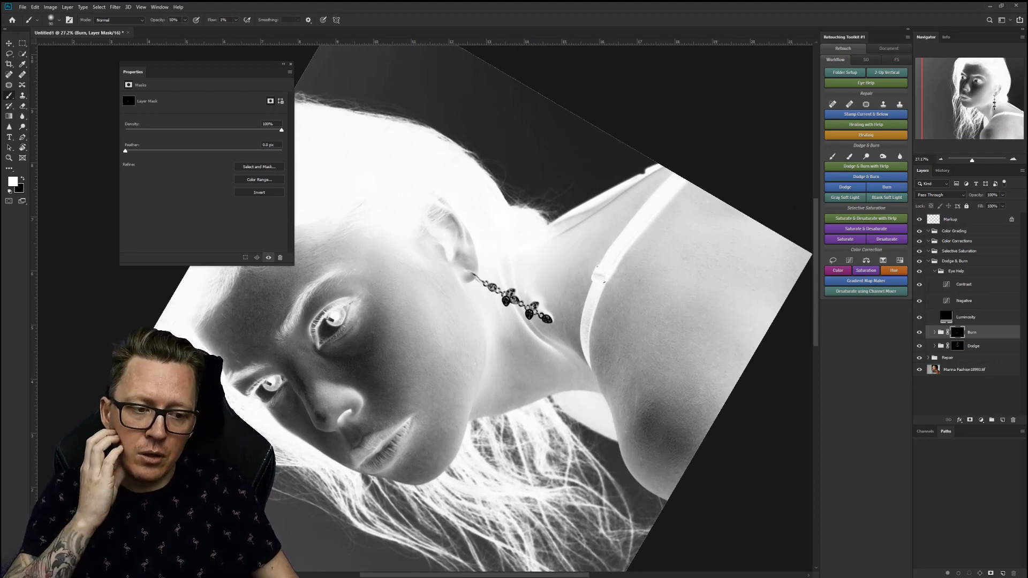
Expand the Repair group, select its Healing layer, and switch to the Healing Brush.
click(928, 358)
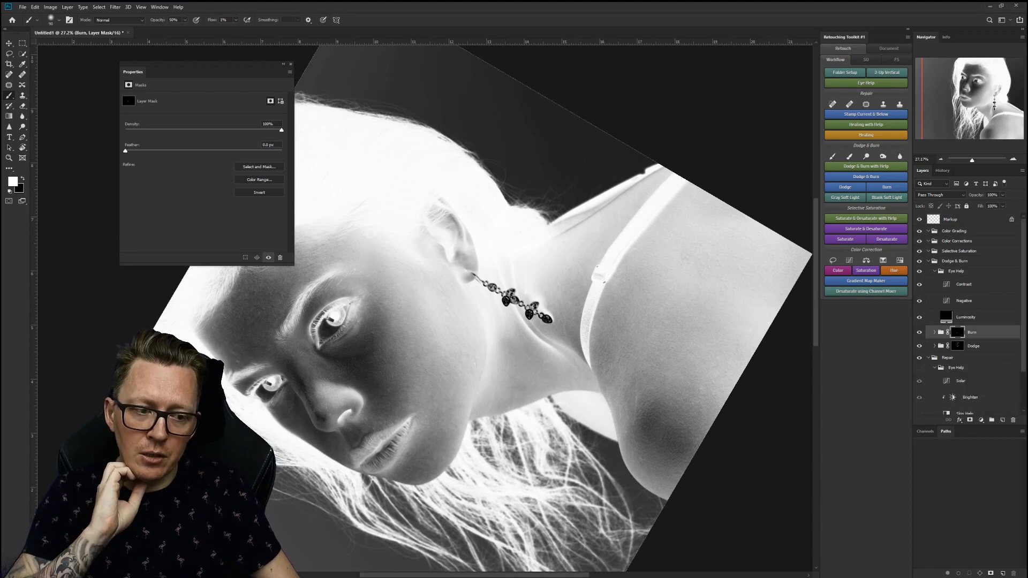
scroll(969, 314, down, 3)
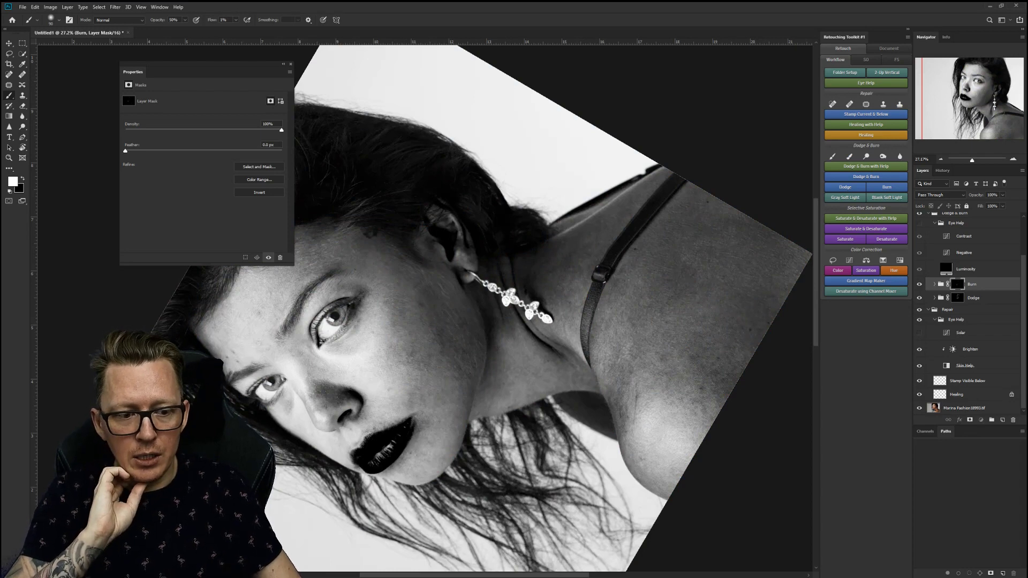
click(967, 394)
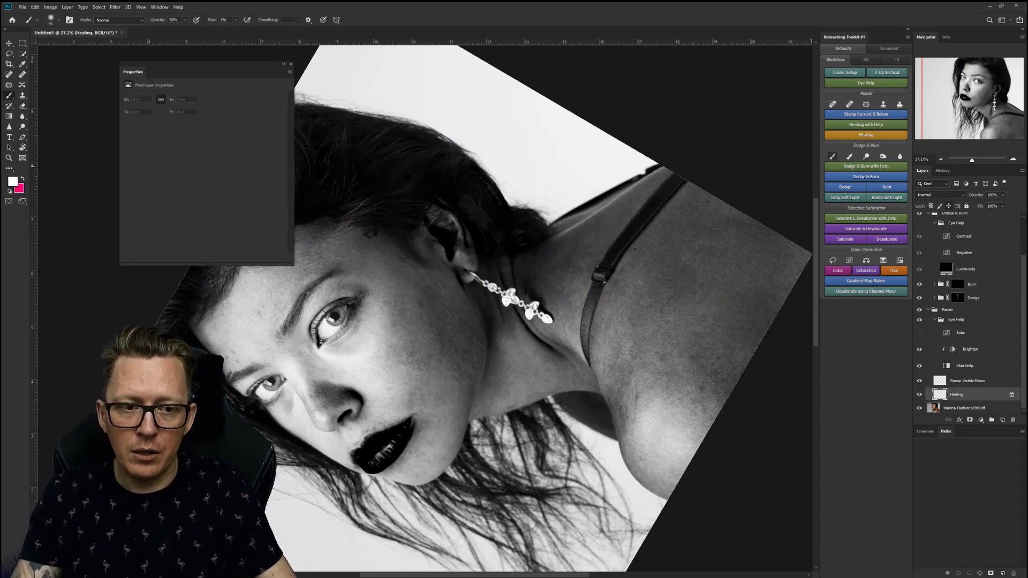
key(j)
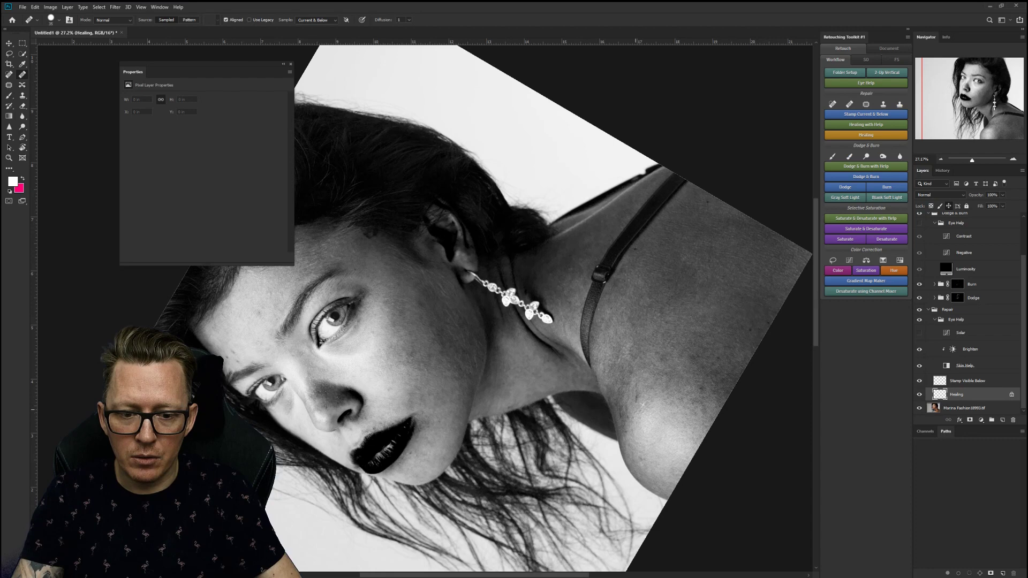
Heal the two spots on the shoulder using nearby clean skin as the source.
alt+click(705, 397)
click(711, 377)
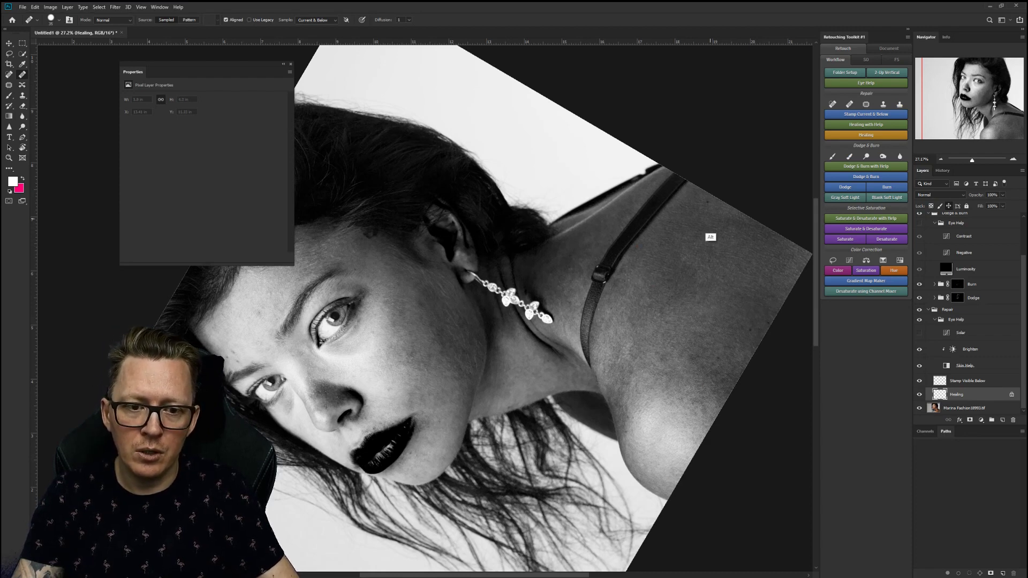
alt+click(705, 230)
click(706, 202)
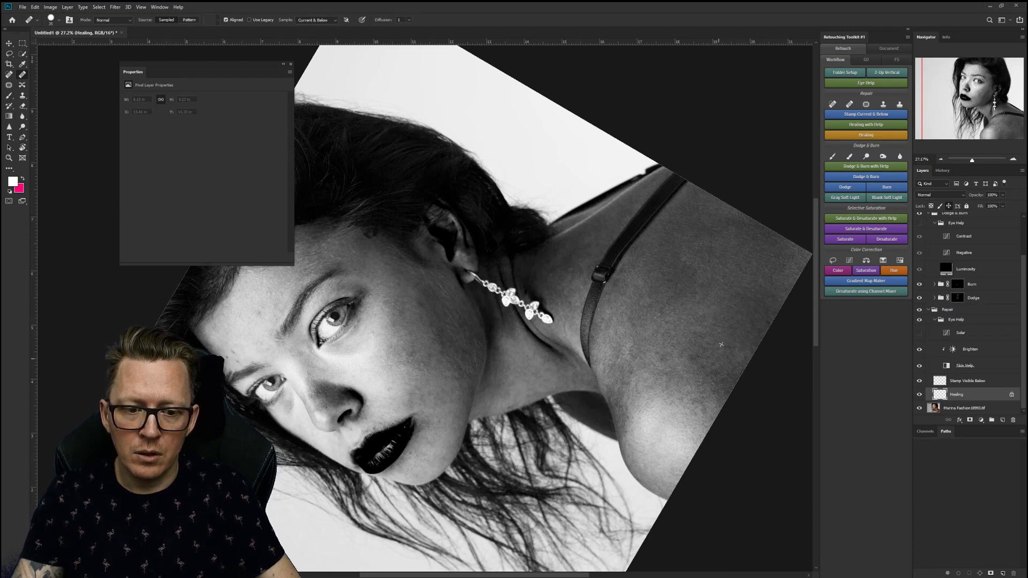
Heal the blemishes on the cheek, brow and forehead, sampling clean skin above the lips.
drag(392, 453, 580, 393)
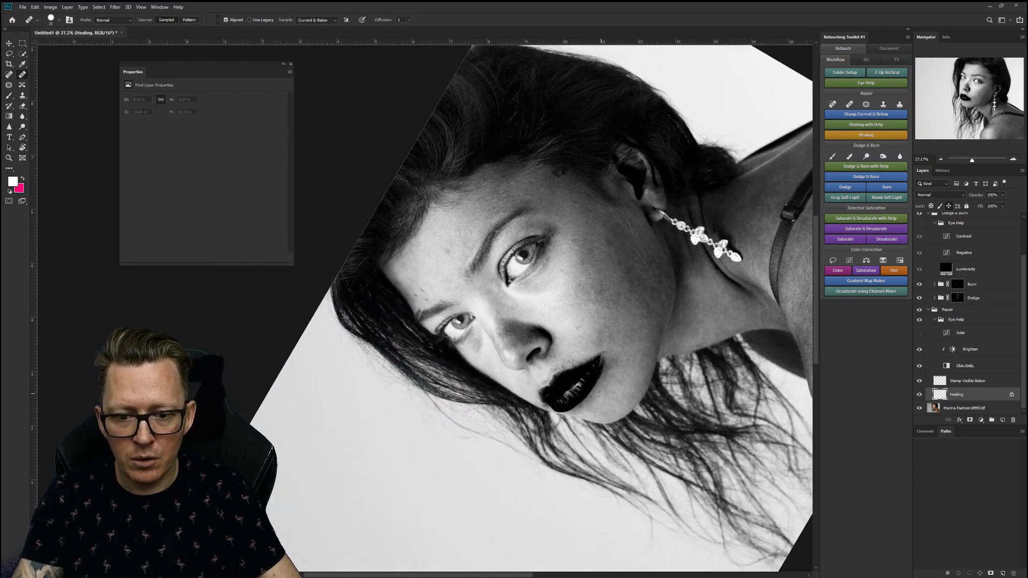
alt+click(606, 410)
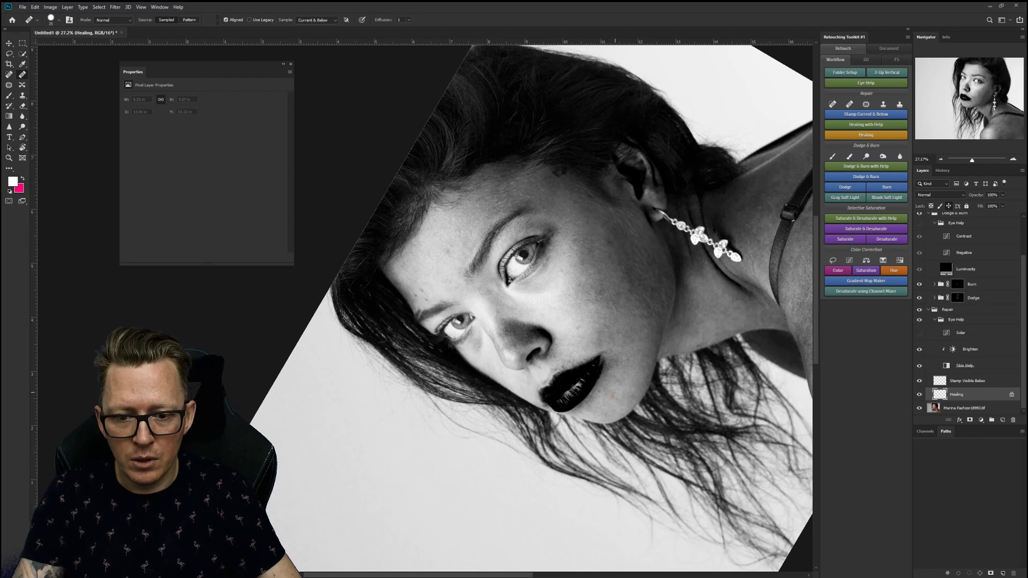
alt+click(561, 278)
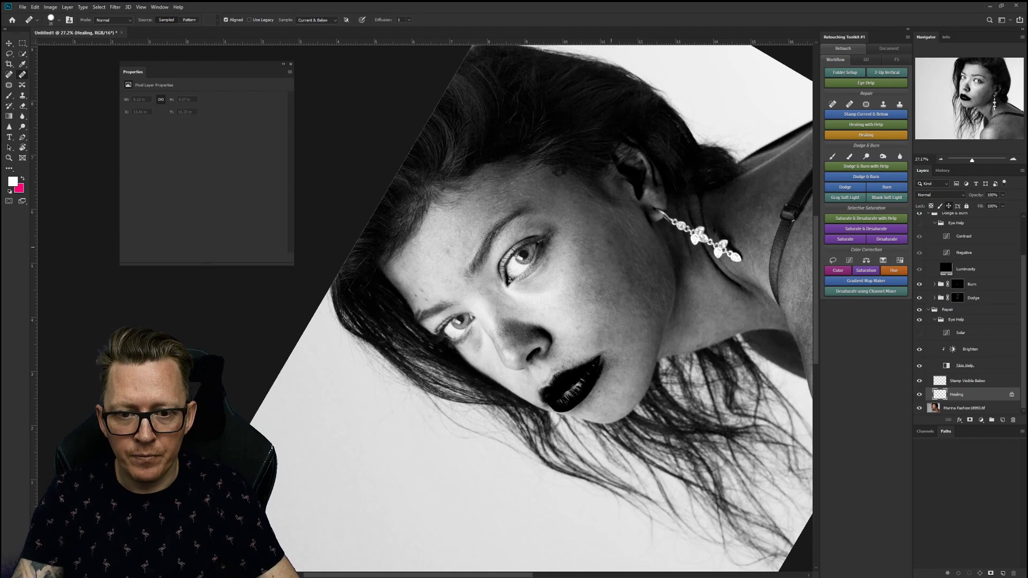
alt+click(447, 280)
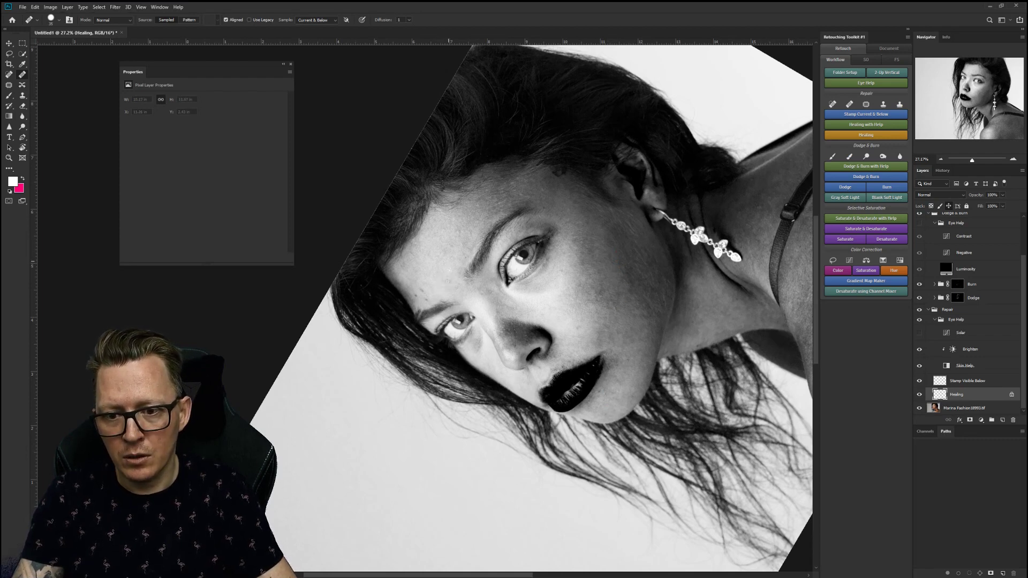
alt+click(434, 317)
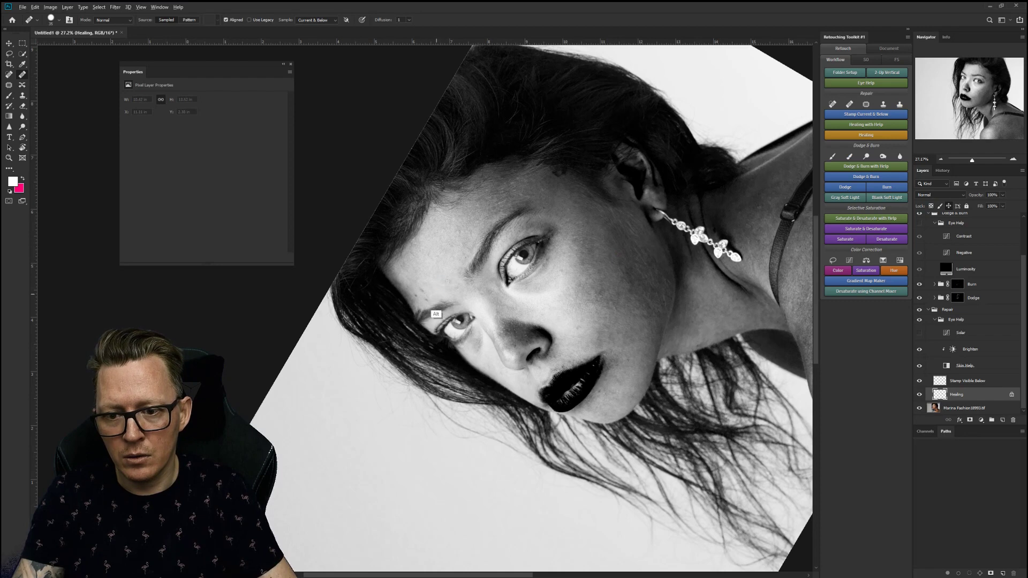
click(427, 303)
click(416, 309)
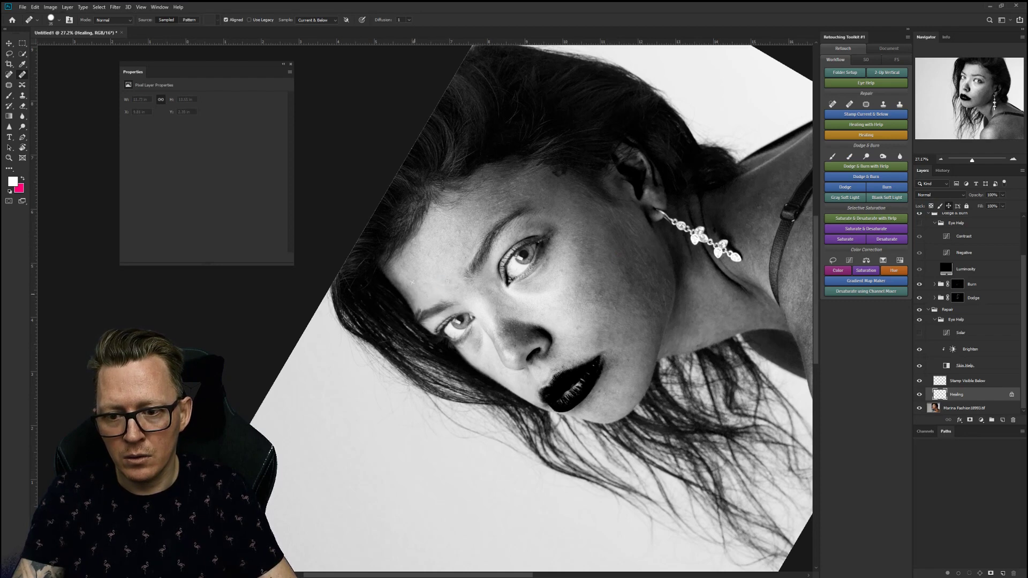
click(586, 349)
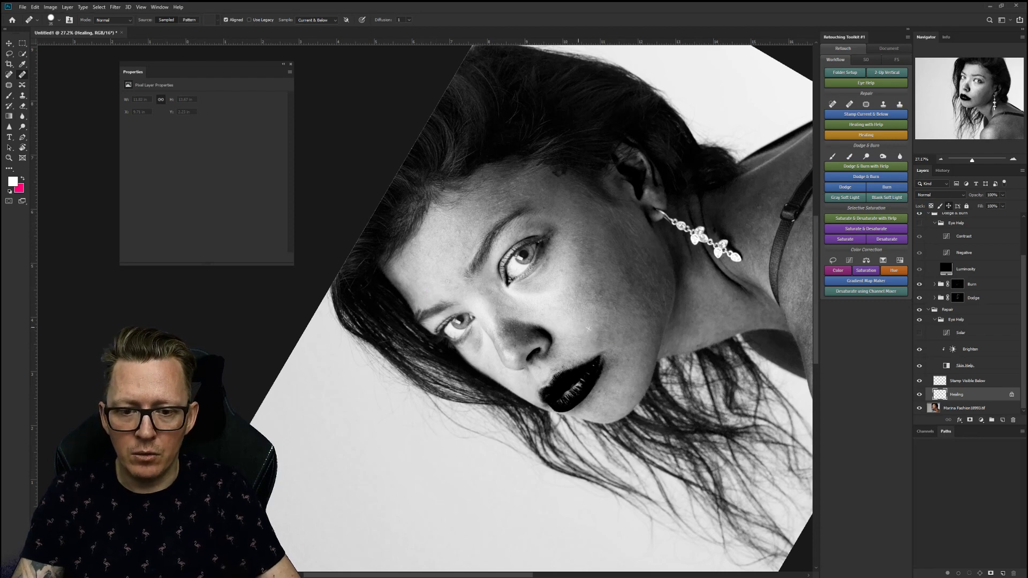
alt+click(568, 351)
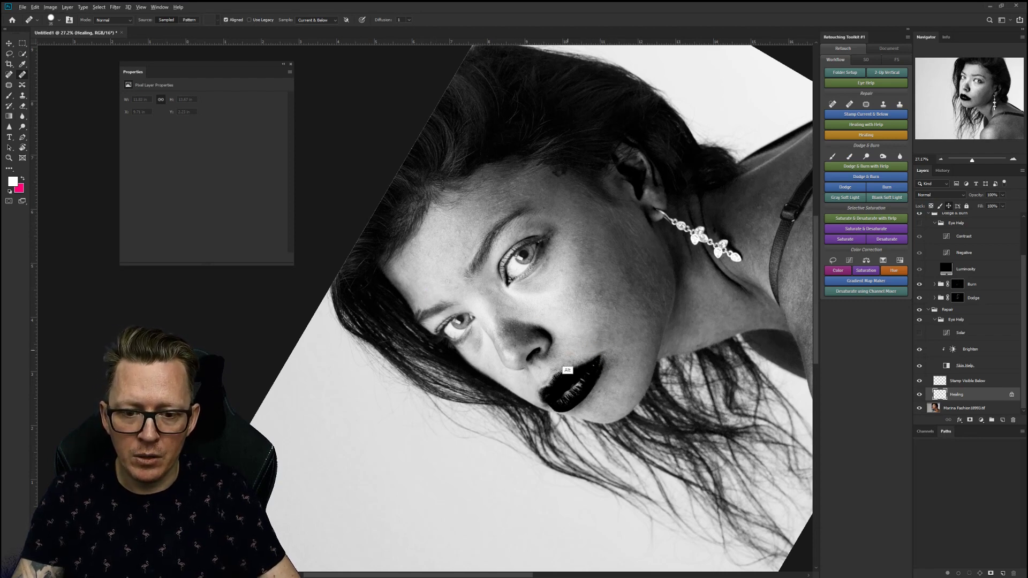
alt+click(572, 354)
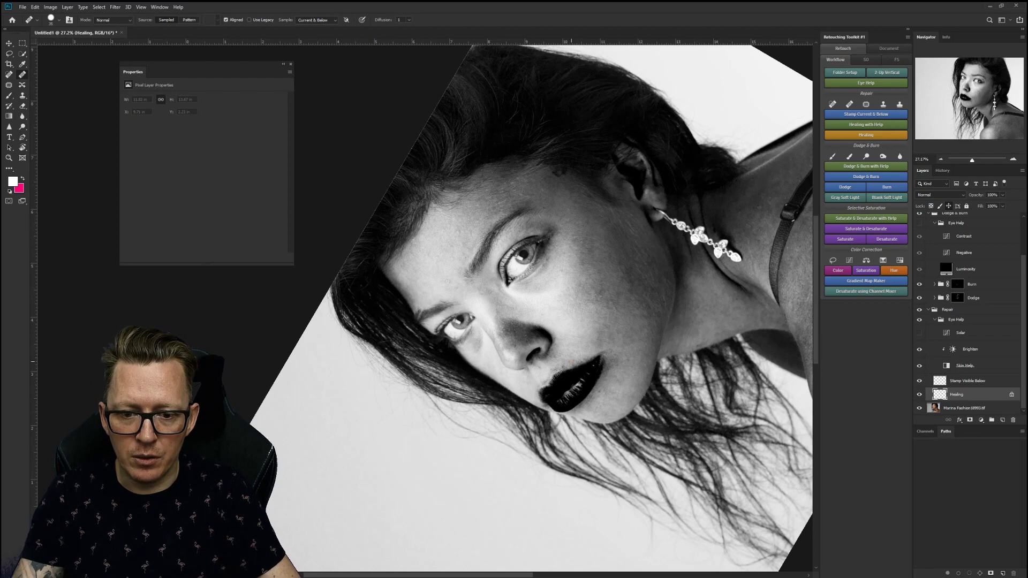
alt+click(564, 366)
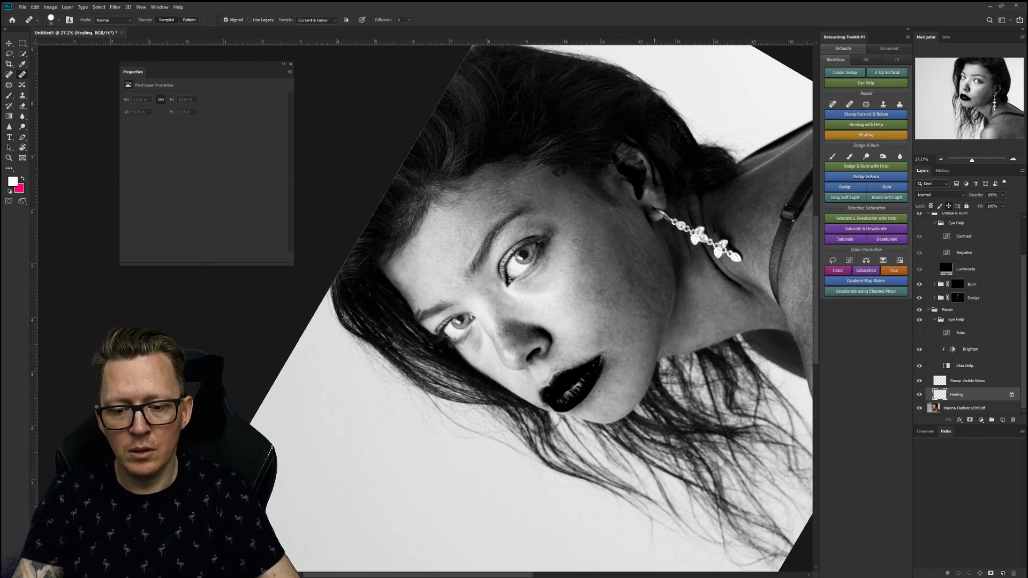
Reset the view rotation to upright and zoom out to see the whole portrait.
key(r)
key(Escape)
key(z)
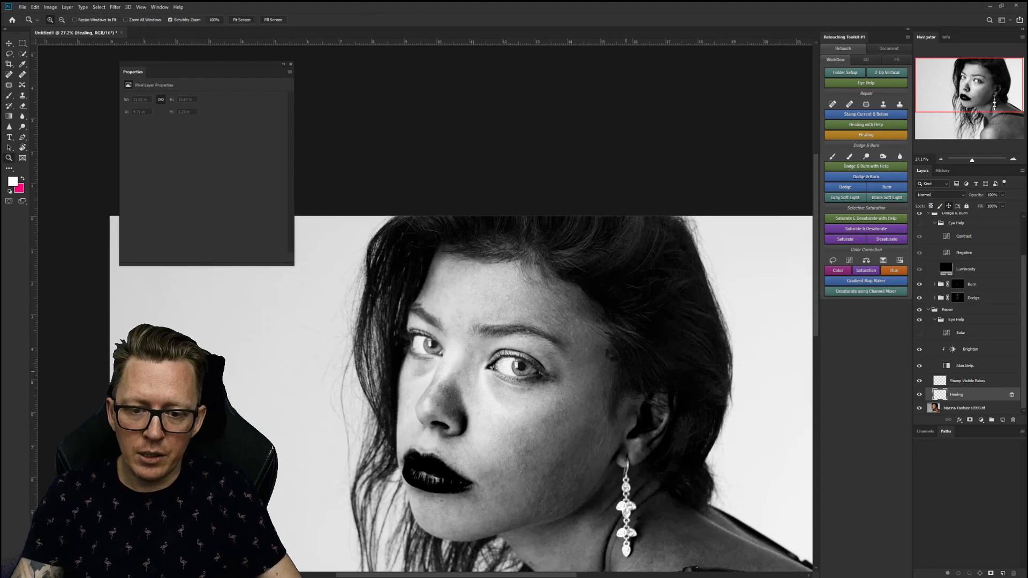
drag(587, 417, 482, 418)
drag(459, 362, 547, 204)
drag(676, 408, 634, 408)
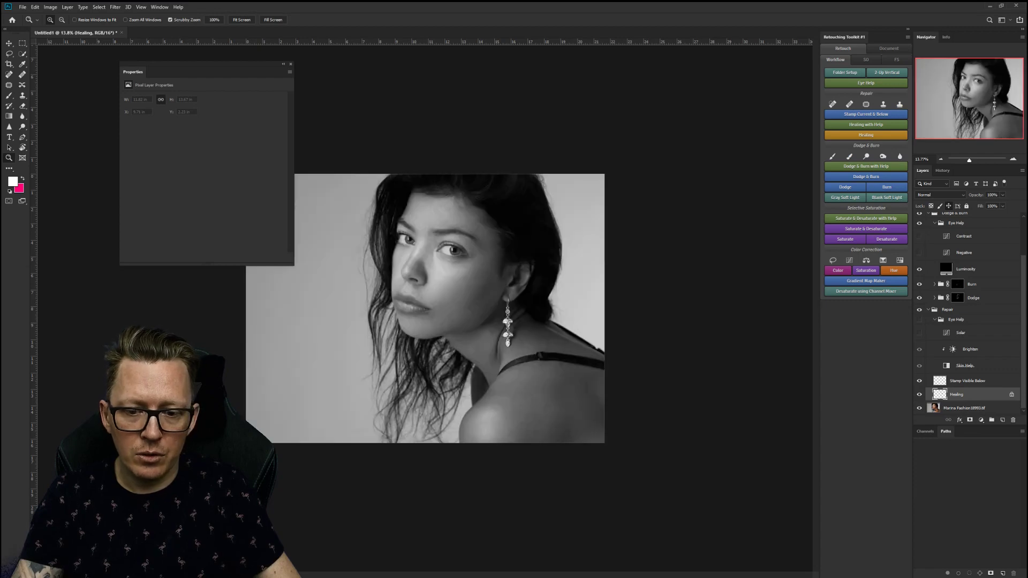
Lower the Contrast curve's bottom point and set its upper point to input 171, output 200.
click(946, 236)
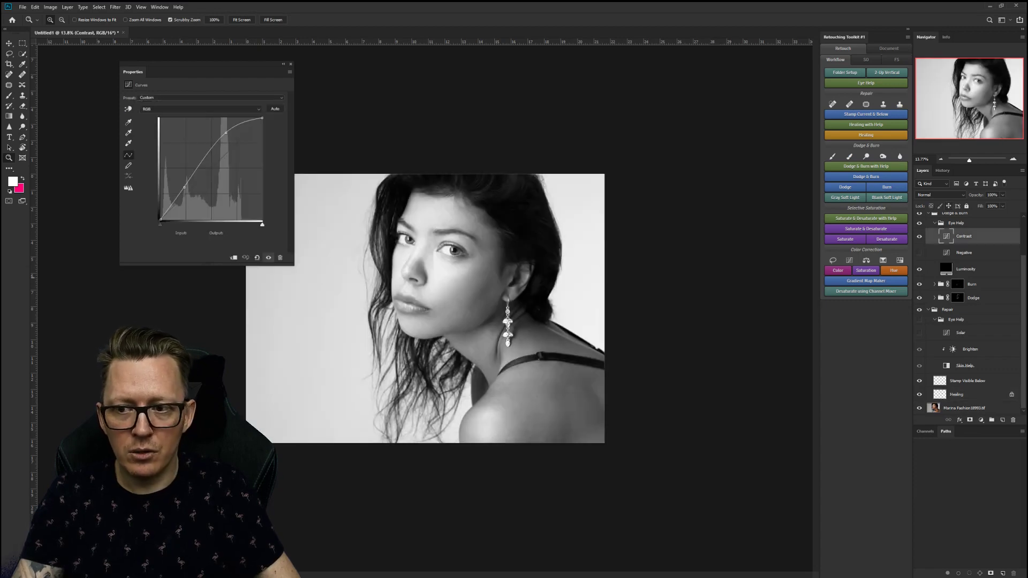
drag(192, 176, 188, 193)
drag(225, 132, 229, 140)
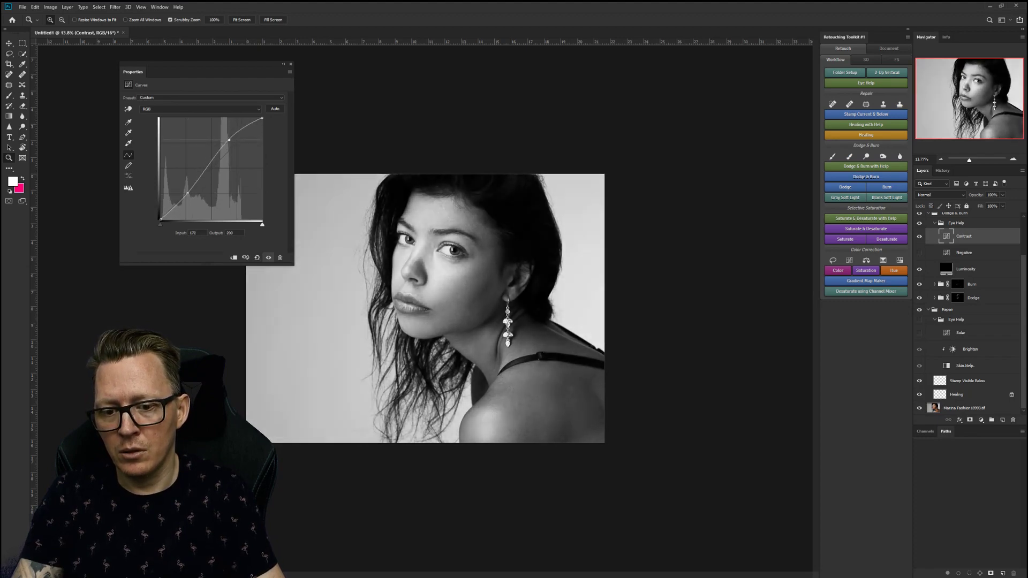
Target the Dodge layer mask and shrink the Brush to about 250 px.
click(957, 297)
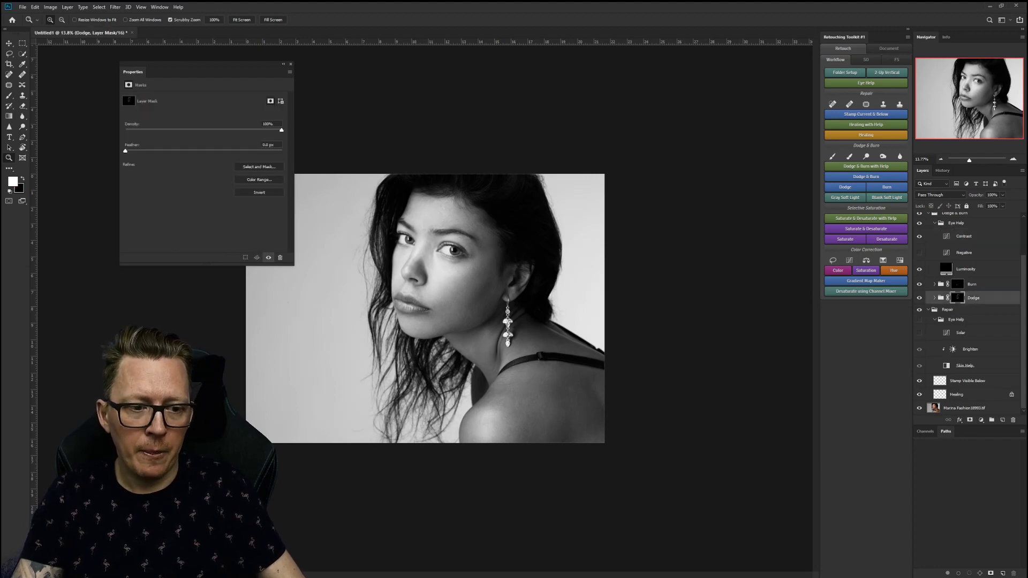
key(b)
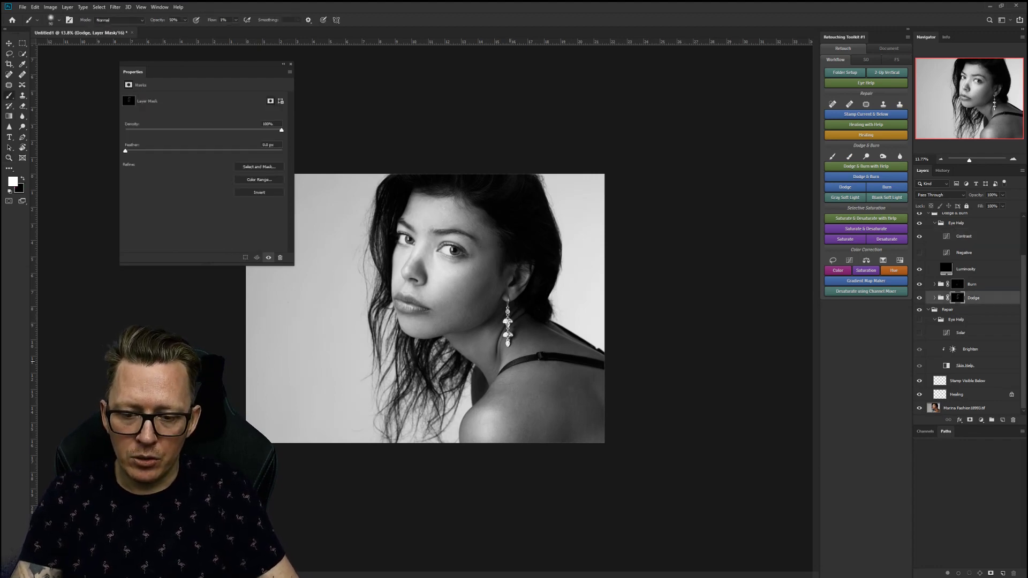
key([)
key([)
key([)
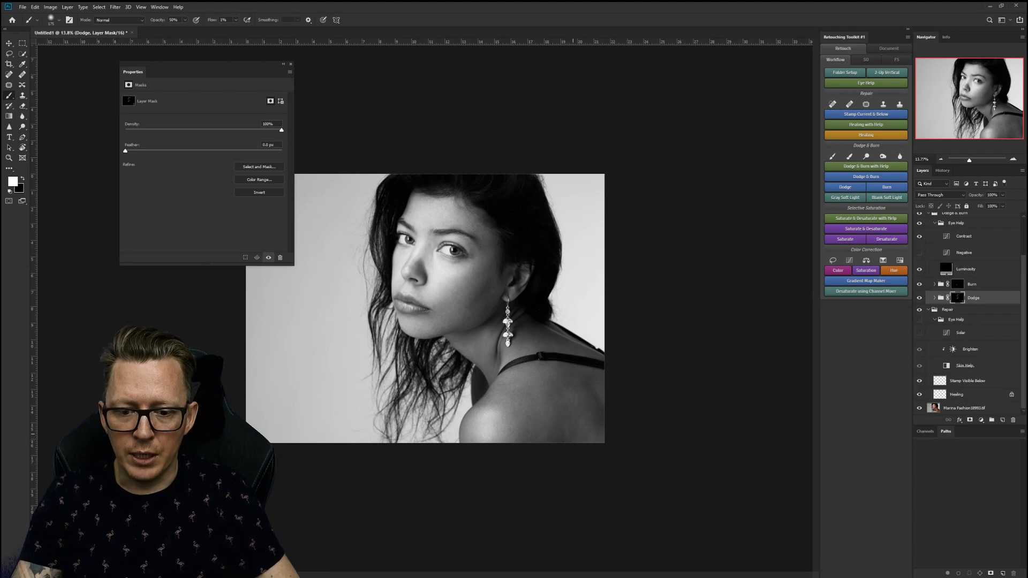
key(ctrl+alt)
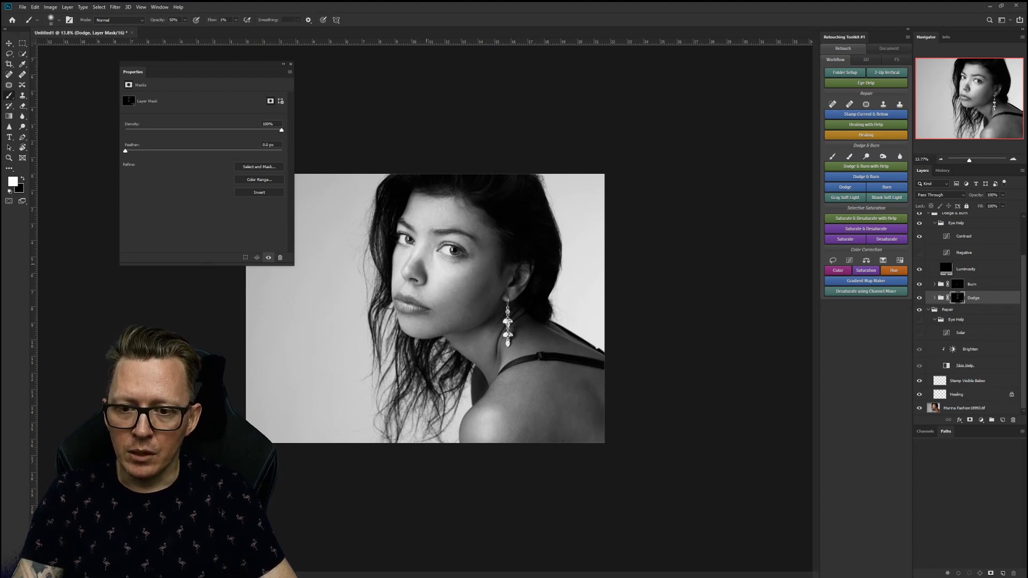
key(z)
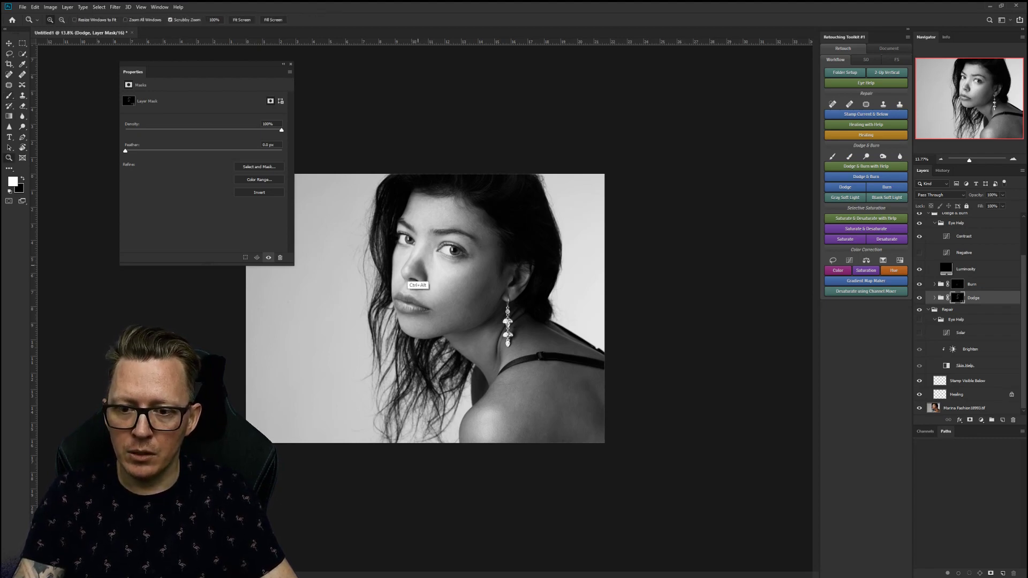
Zoom in around the nose, set brush opacity 100% and flow 1%, and retarget the Dodge mask.
drag(418, 263, 477, 348)
key(b)
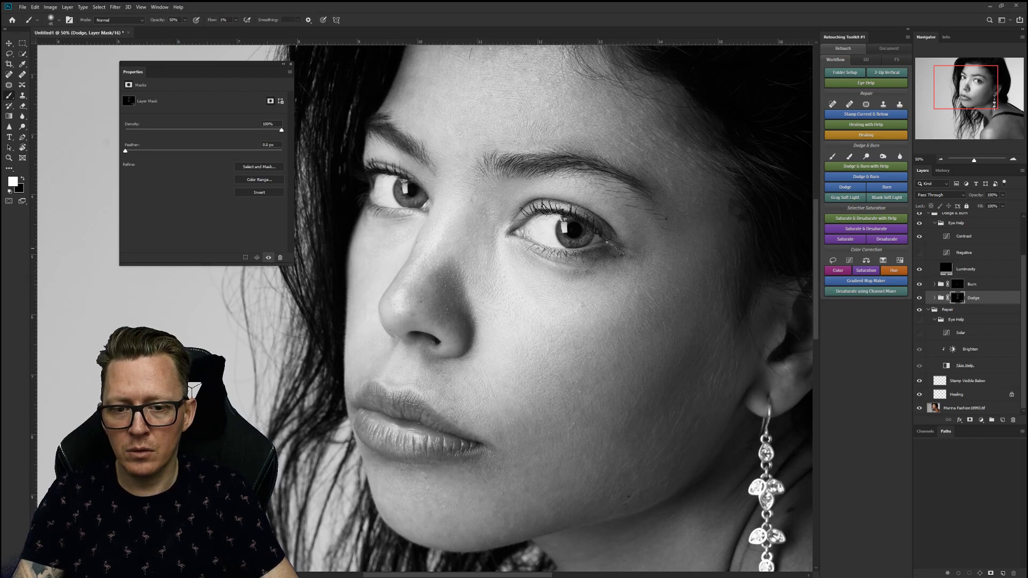
key(alt+bracketright)
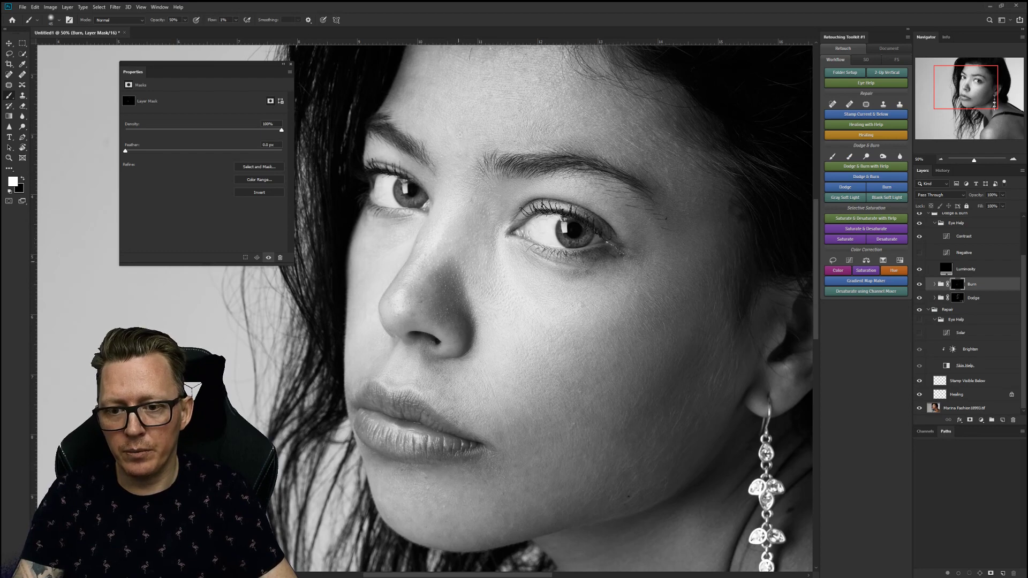
key(shift+0)
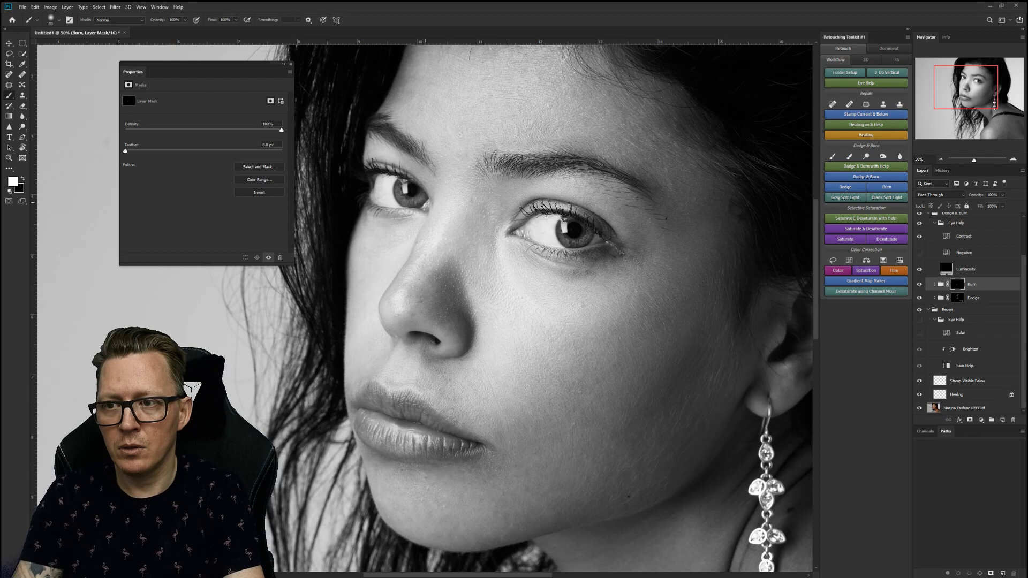
key(0)
key(shift+0)
key(shift+1)
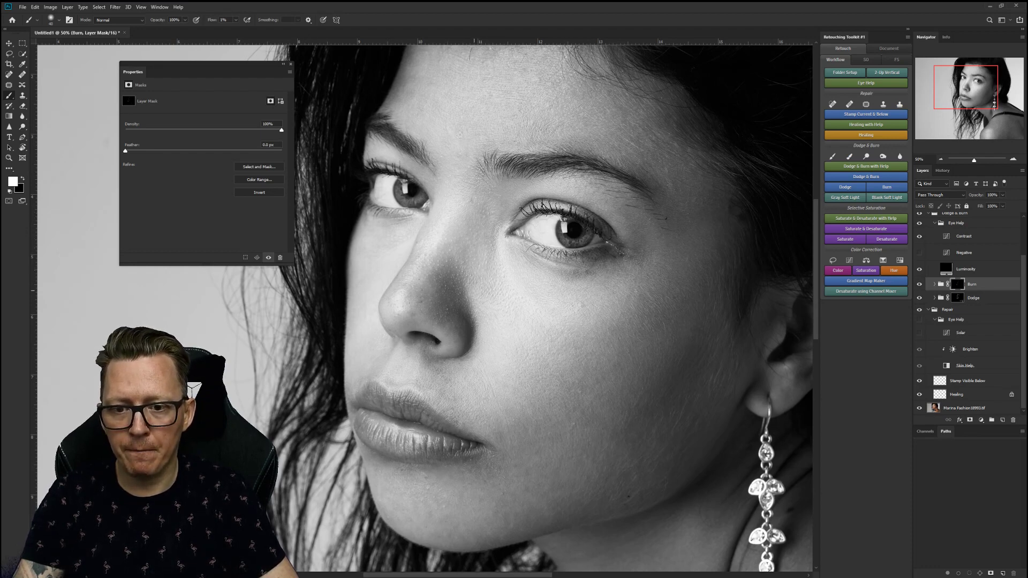
click(957, 298)
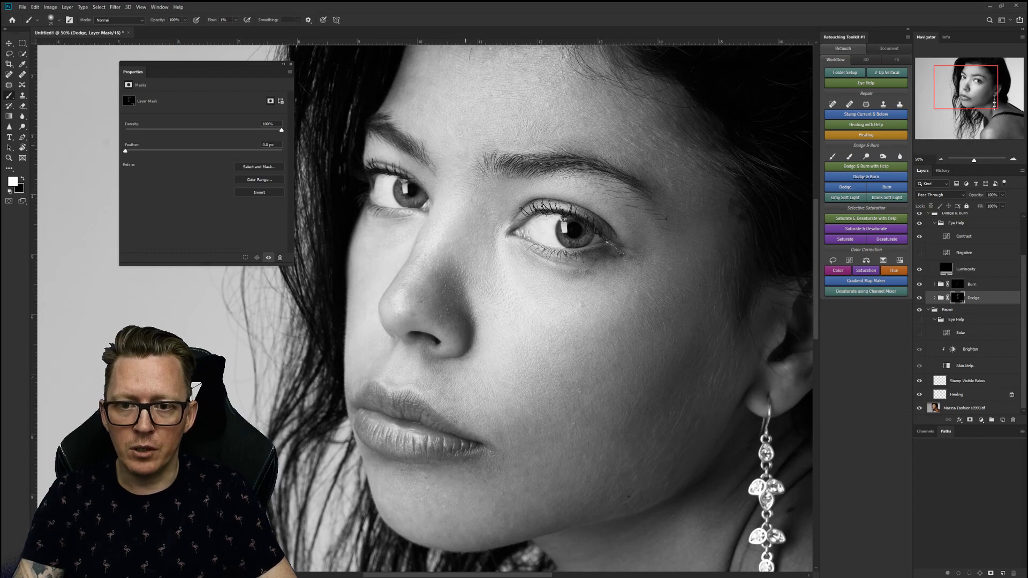
scroll(426, 307, up, 3)
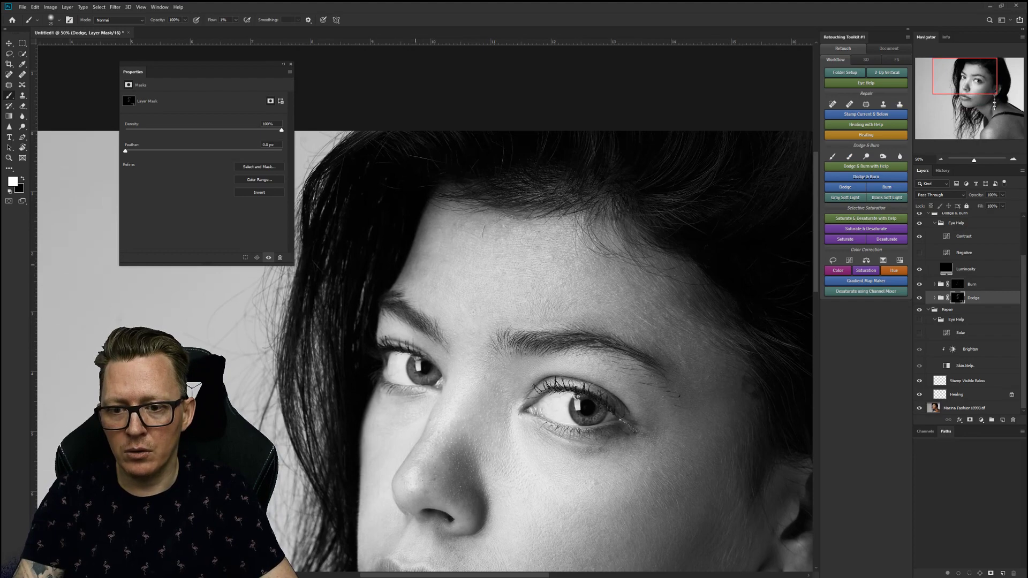
Zoom out, then frame the neck and shoulder at about 33%.
key(z)
mouse_move(543, 301)
mouse_down()
mouse_move(435, 301)
mouse_move(467, 301)
mouse_up()
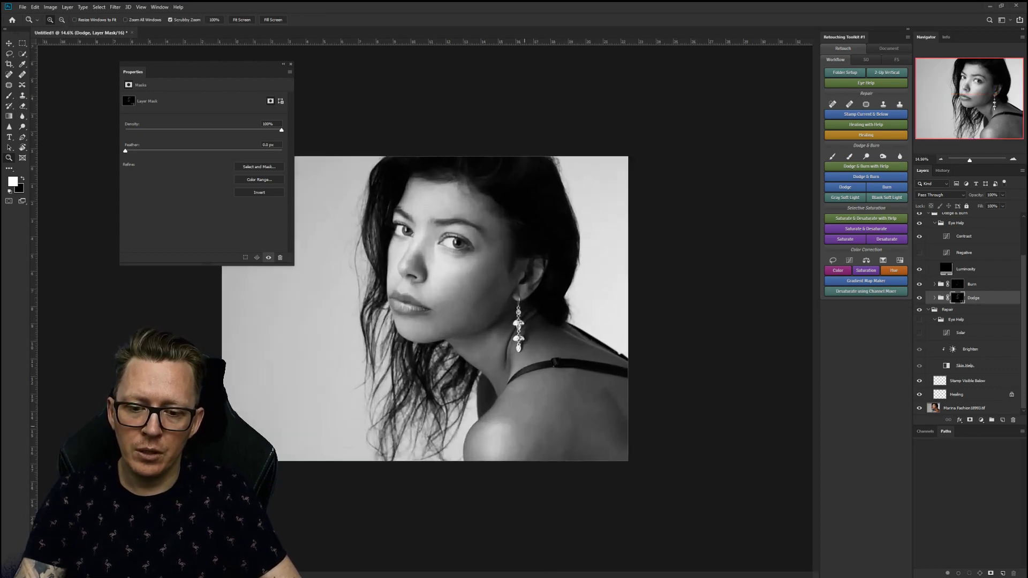
drag(524, 418, 615, 418)
drag(637, 535, 567, 440)
drag(558, 363, 512, 363)
Switch to the Brush and target the Burn layer's mask.
key(b)
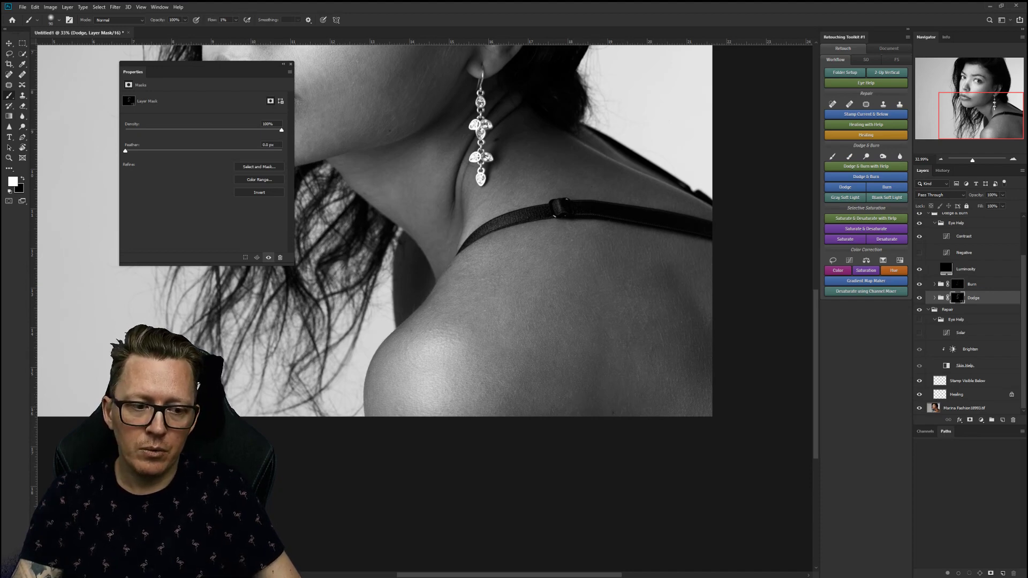
click(956, 284)
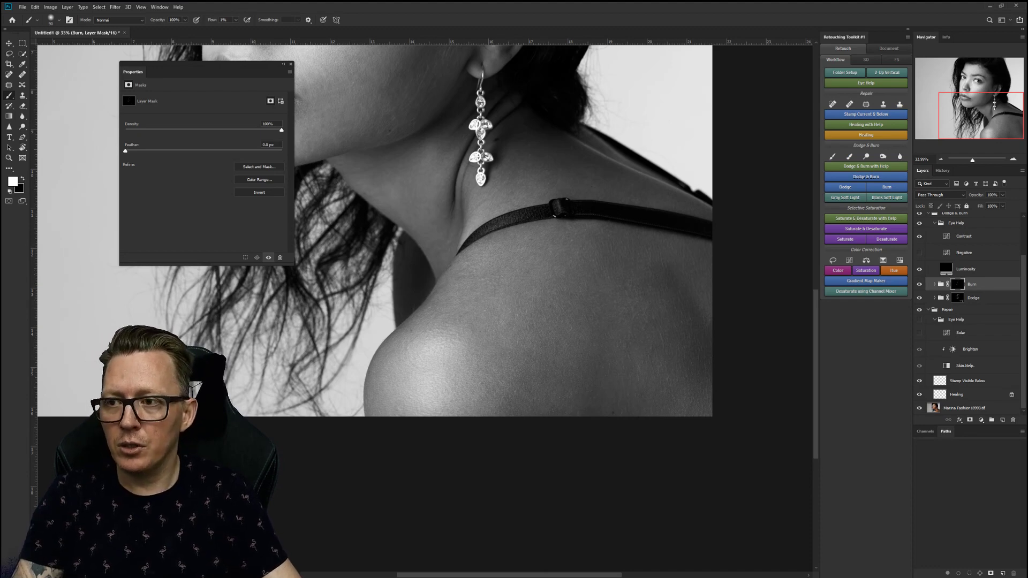
key(alt+i)
mouse_move(22, 7)
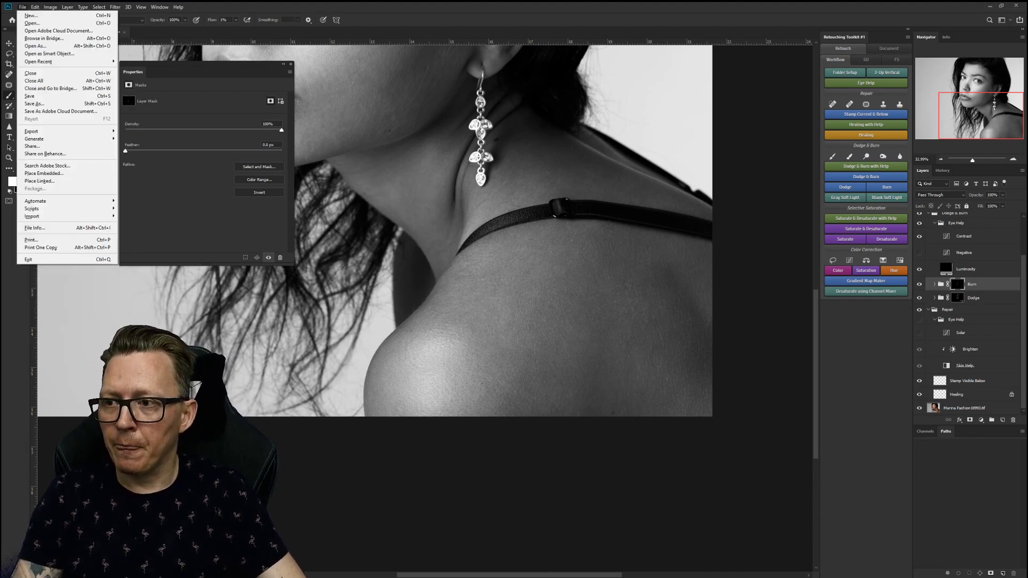
mouse_move(43, 208)
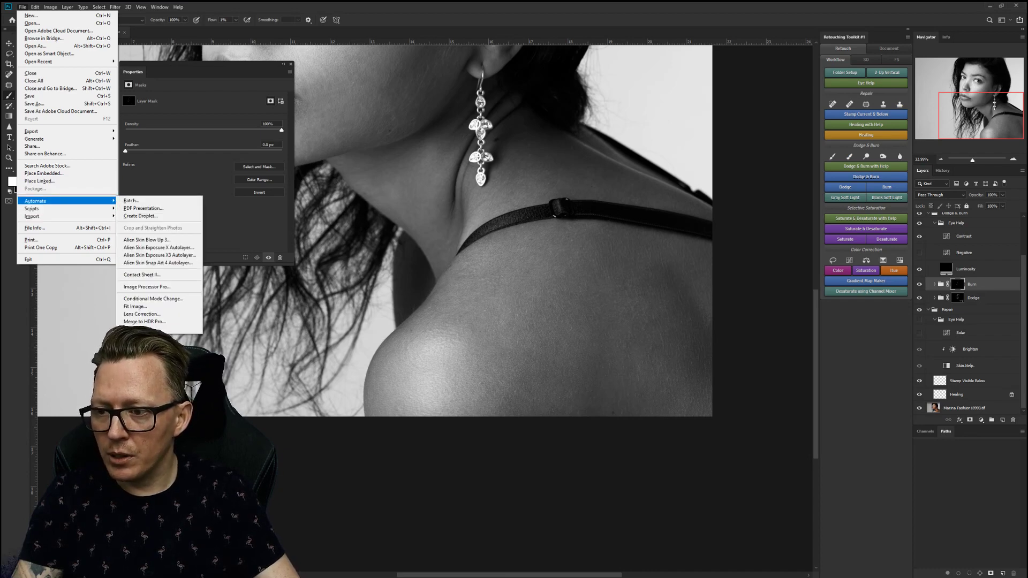
key(Escape)
key(Escape)
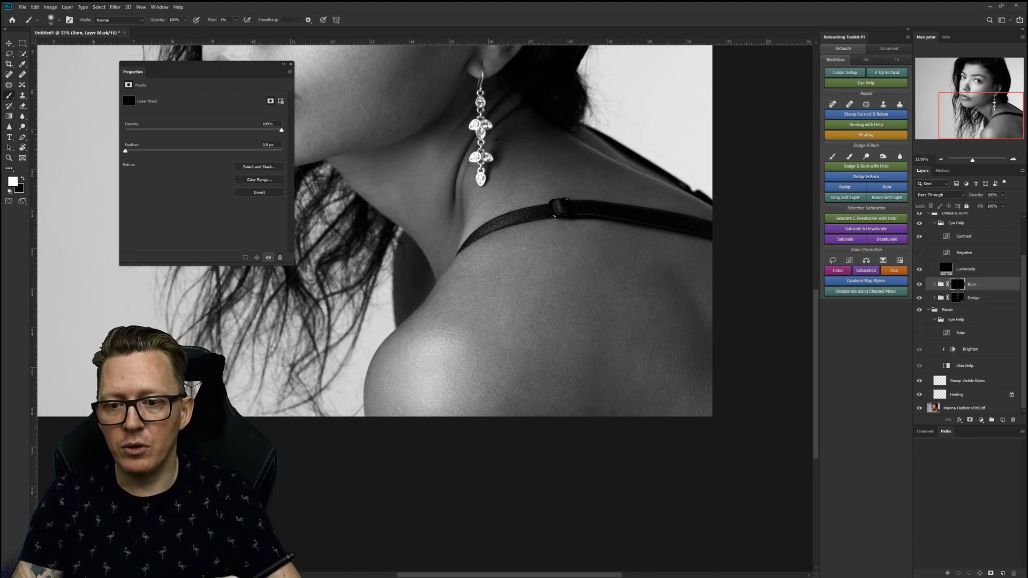
Rotate the canvas view to about -35° and shift it toward the face.
key(r)
click(424, 308)
drag(603, 284, 557, 186)
mouse_move(325, 212)
mouse_down()
mouse_move(499, 213)
mouse_move(512, 261)
mouse_up()
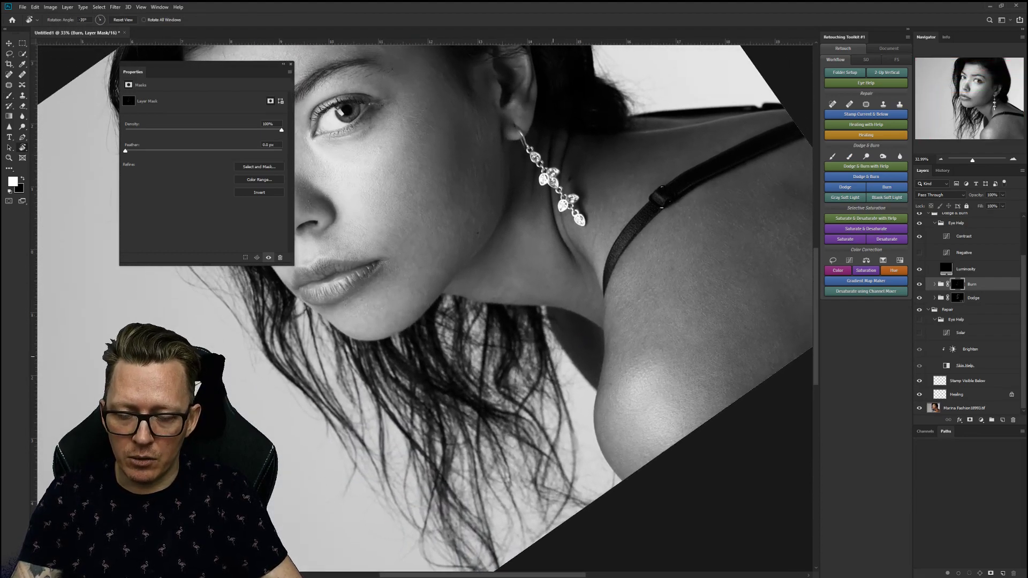
With the Brush, alternate between the Dodge and Burn layer masks.
key(b)
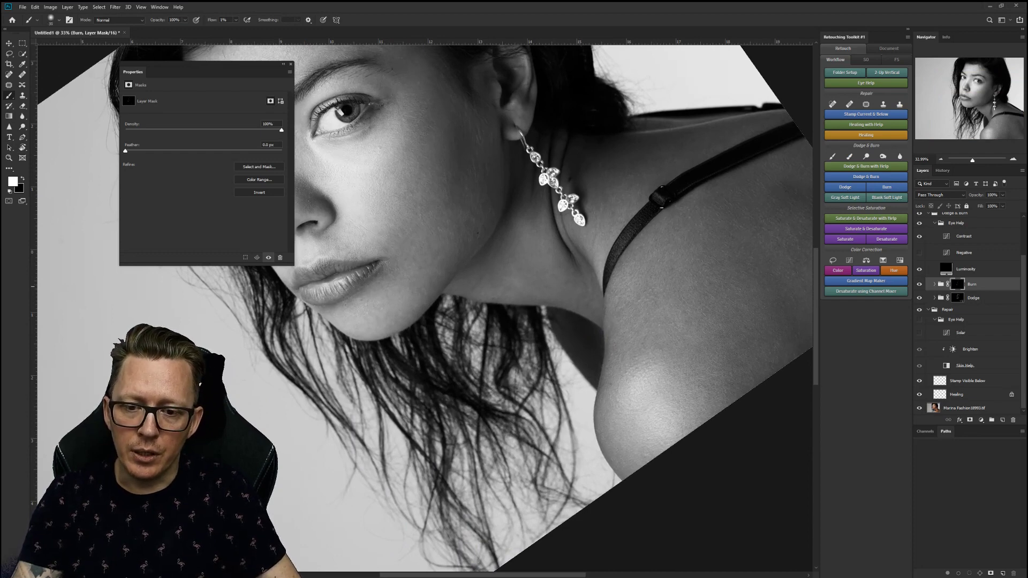
key(alt+bracketleft)
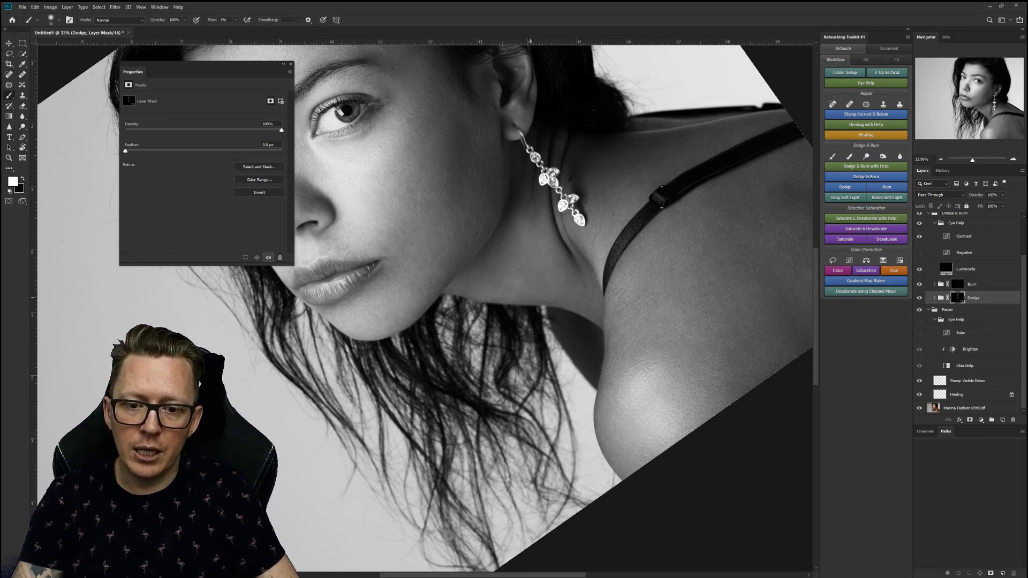
key(alt+bracketright)
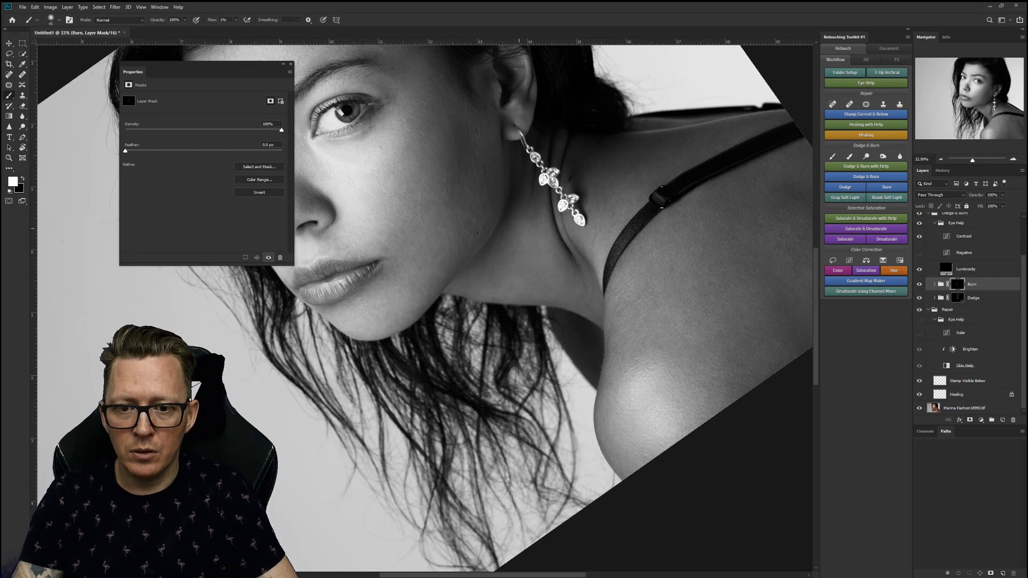
Reset the view rotation to upright and zoom out to the whole portrait.
key(Escape)
key(z)
drag(545, 339, 449, 323)
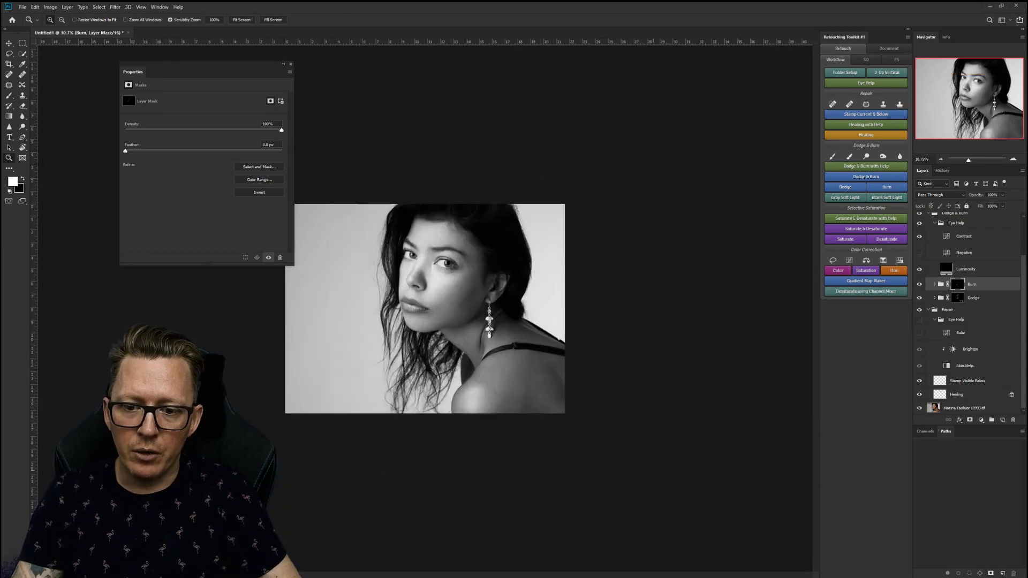
Target the Dodge mask with the Brush, zooming in close on the chin.
drag(441, 307, 473, 308)
key(b)
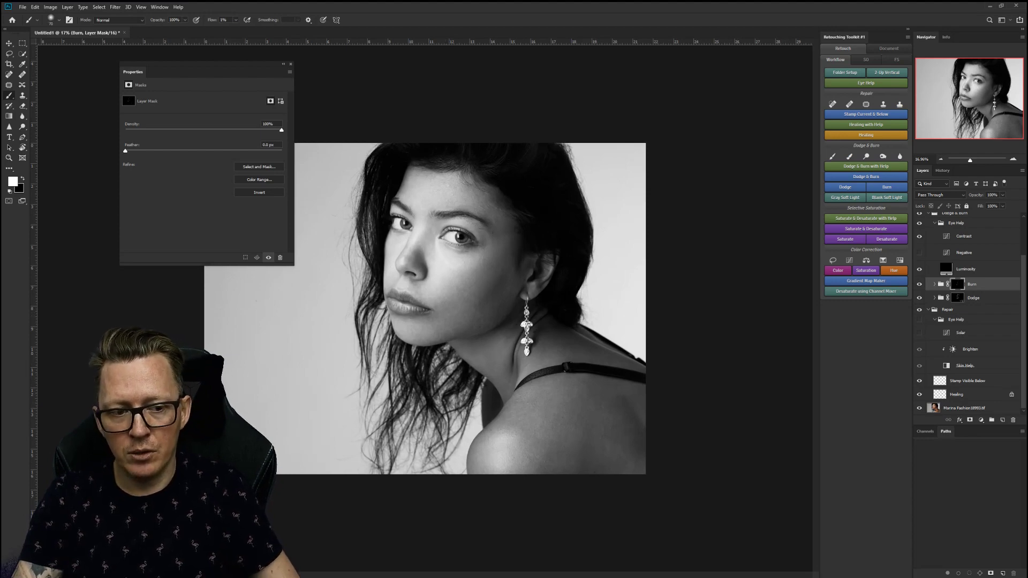
click(957, 298)
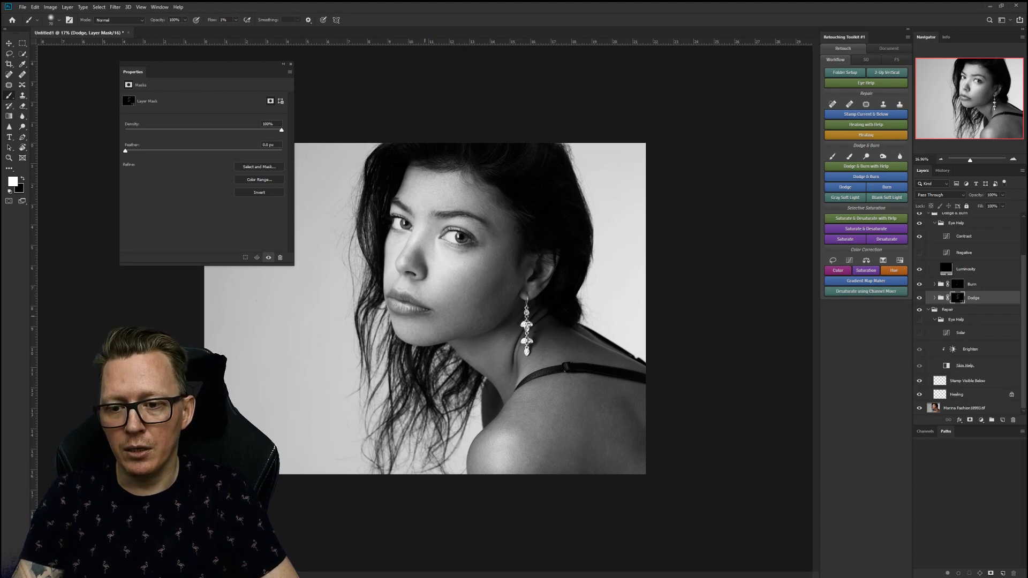
key(z)
drag(409, 339, 528, 339)
key(b)
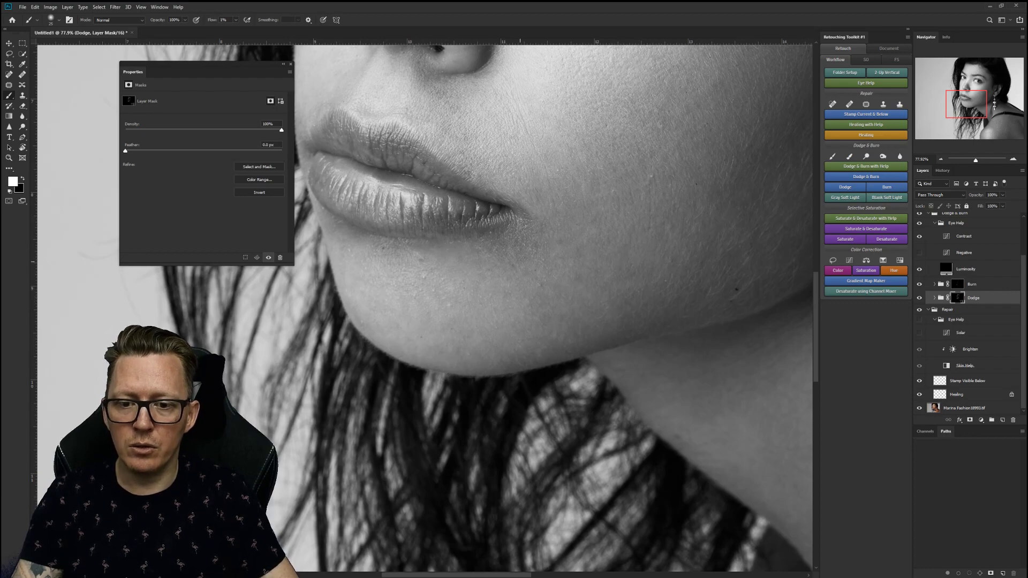
Zoom out to the whole portrait and hide the Eye Help black-and-white group.
key(z)
drag(482, 294, 407, 294)
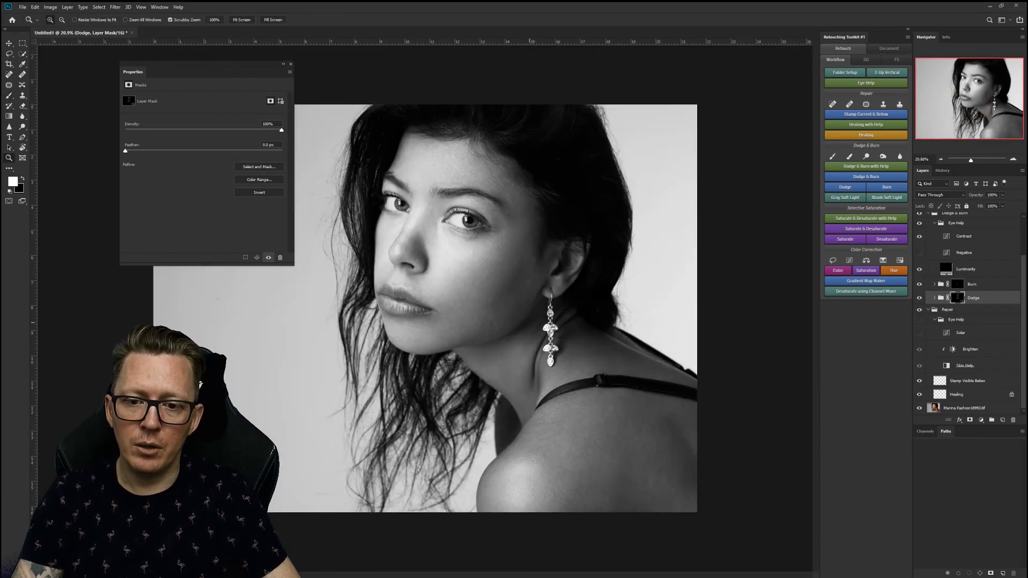
drag(503, 347, 503, 348)
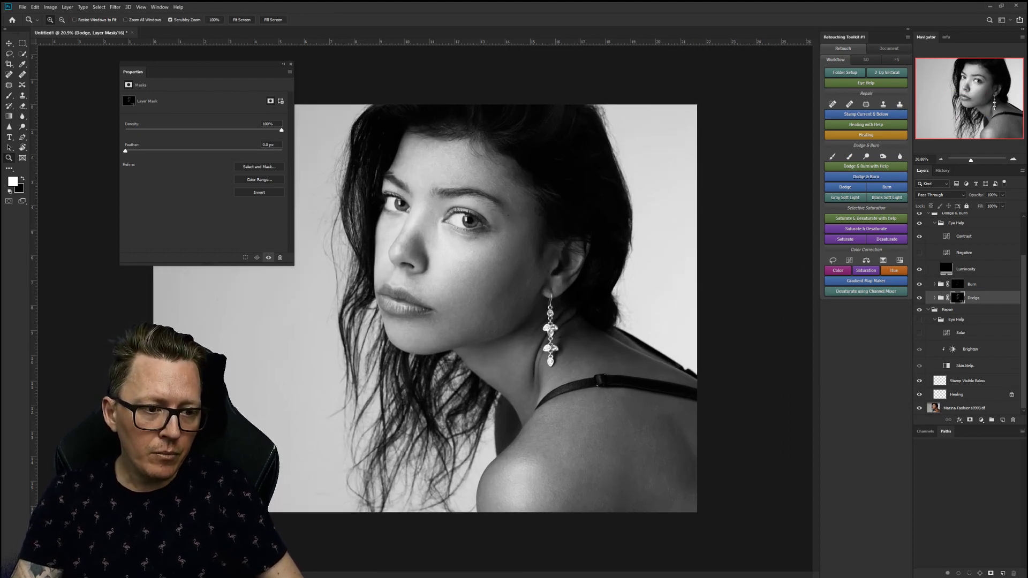
click(919, 223)
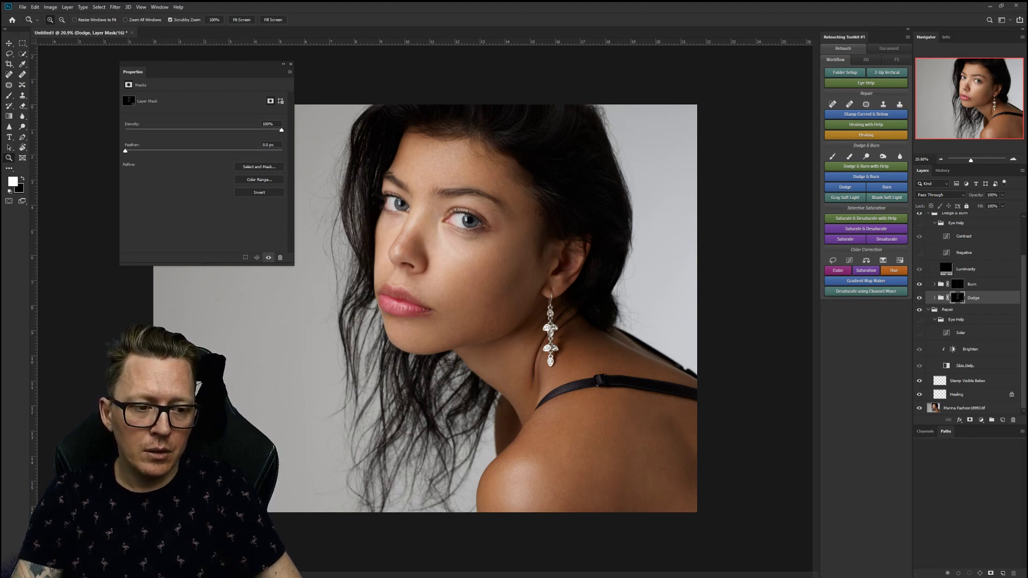
scroll(969, 311, up, 1)
Collapse the Repair and Dodge & Burn groups and show only the original photo layer.
click(928, 316)
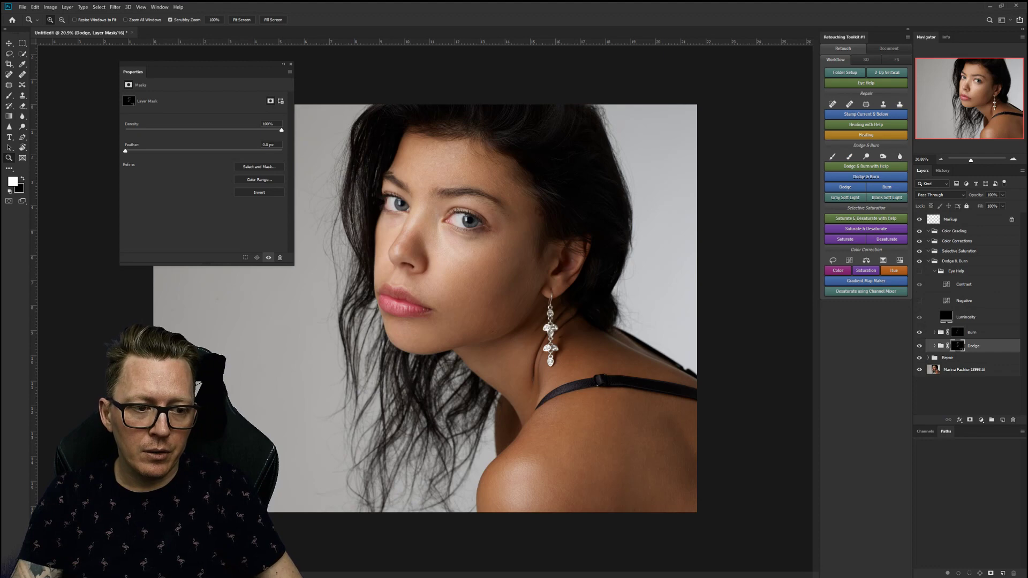
click(928, 261)
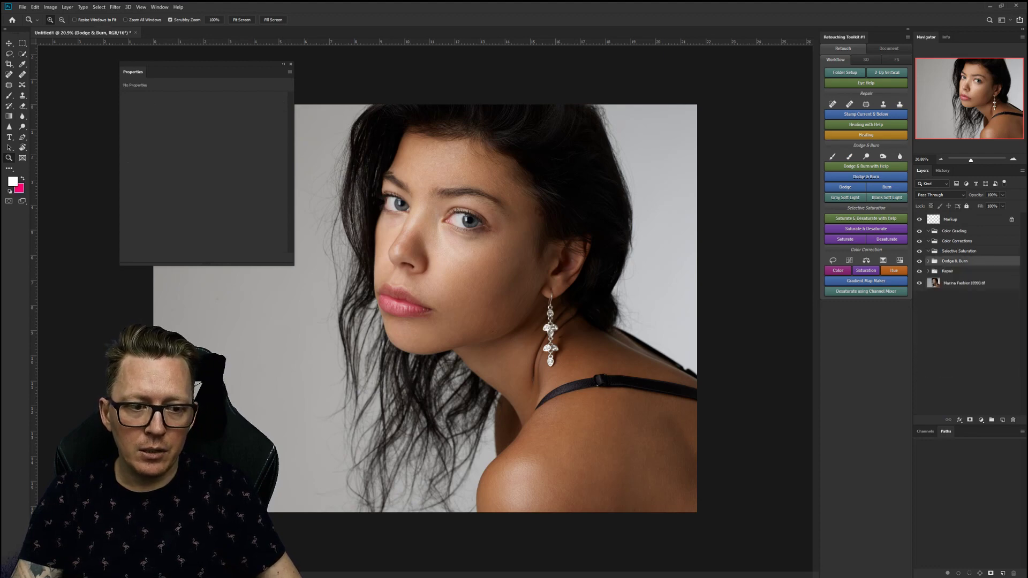
alt+click(920, 283)
Flip between original and retouched versions, leave all retouching visible, and select Selective Saturation.
alt+click(919, 283)
alt+click(918, 283)
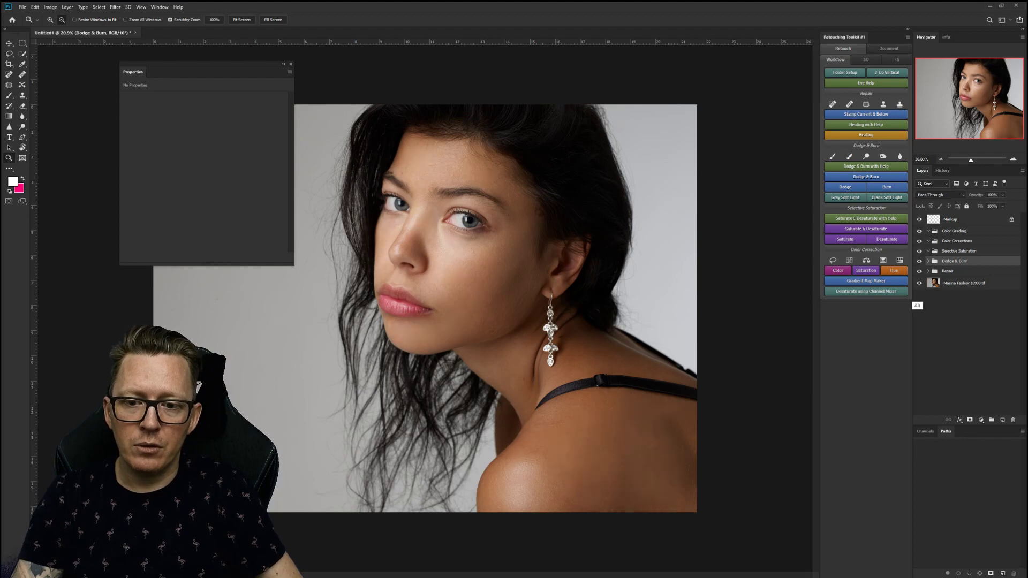
alt+click(920, 282)
alt+click(920, 282)
alt+click(920, 283)
alt+click(919, 283)
alt+click(919, 282)
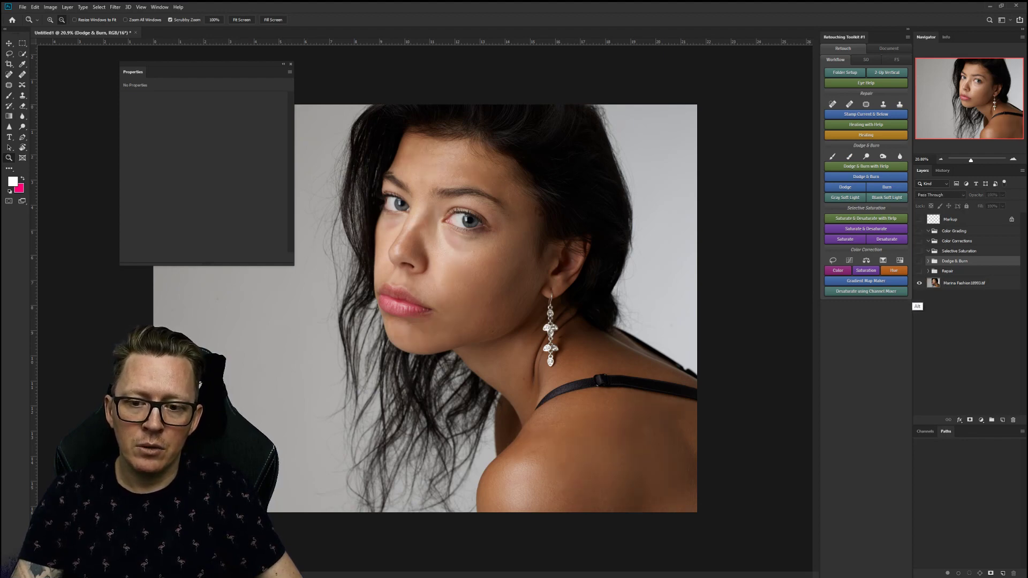
alt+click(919, 283)
alt+click(920, 283)
alt+click(919, 282)
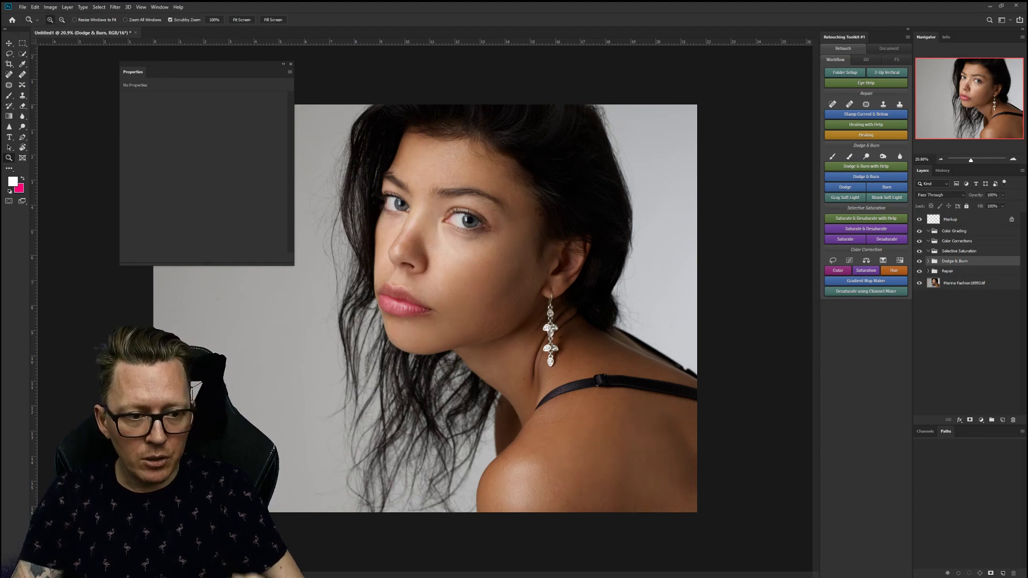
click(958, 251)
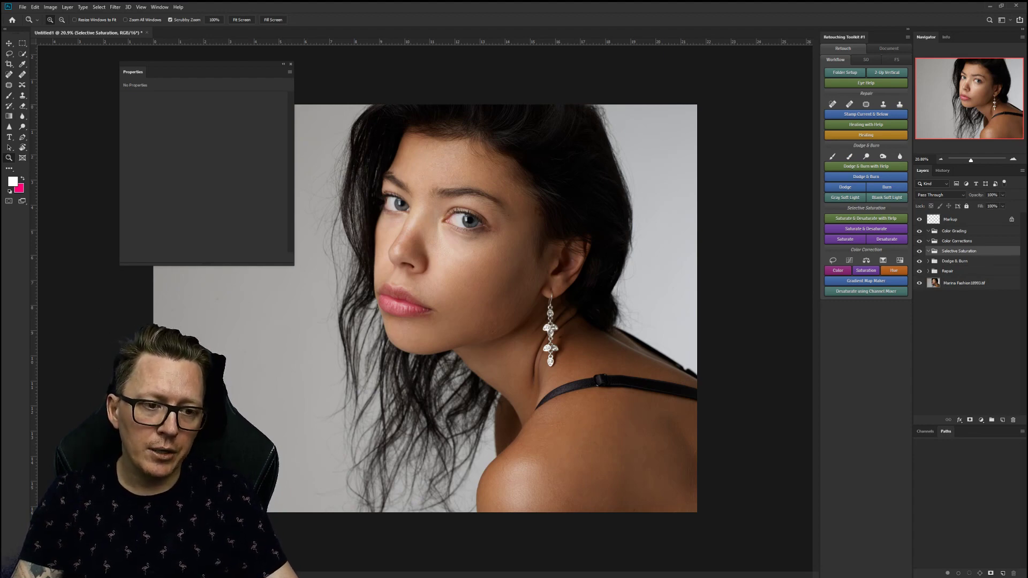
Add Saturate & Desaturate with Help to the group and zoom to frame the face.
click(866, 229)
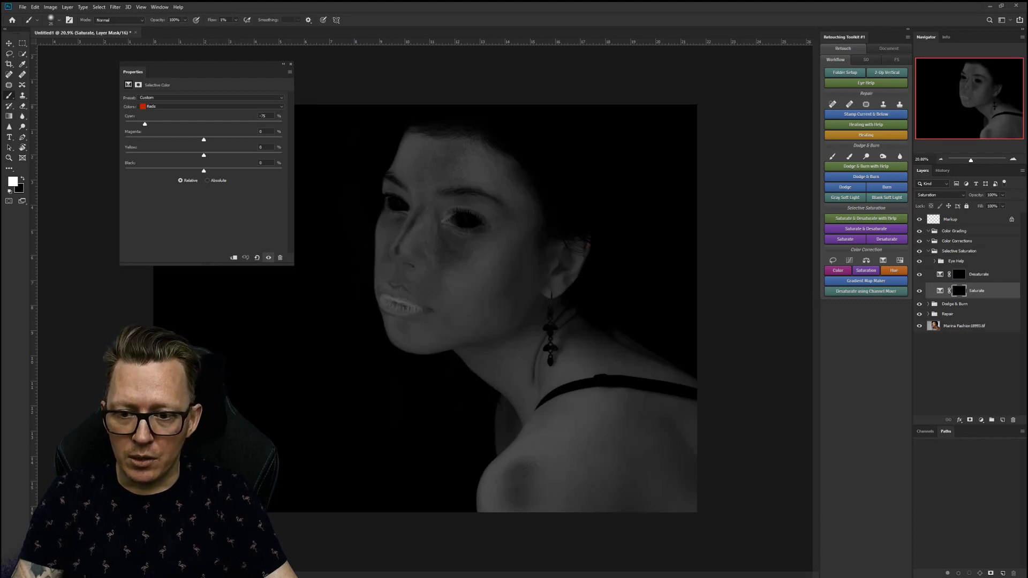
key(z)
drag(474, 278, 527, 277)
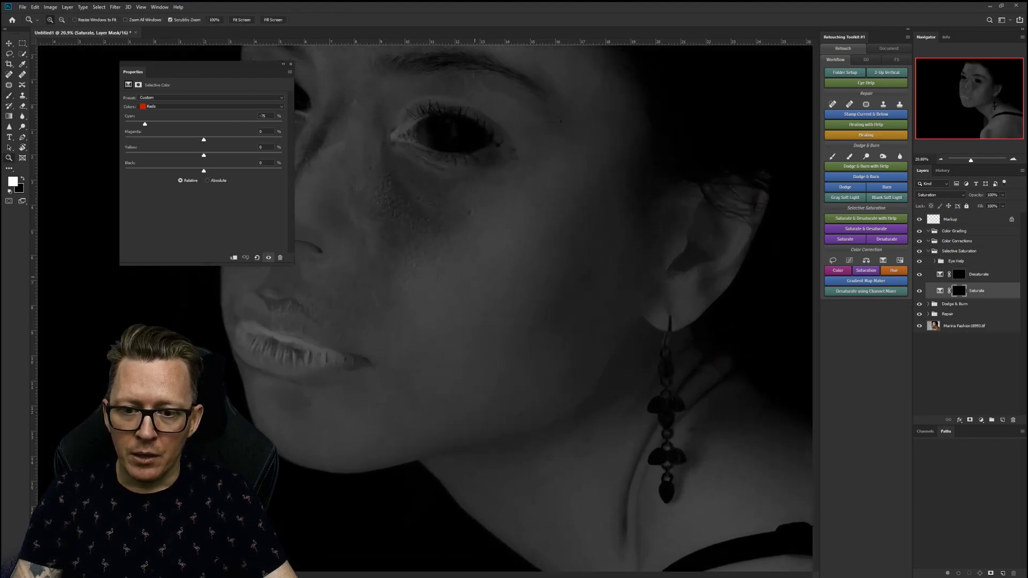
drag(437, 295, 610, 343)
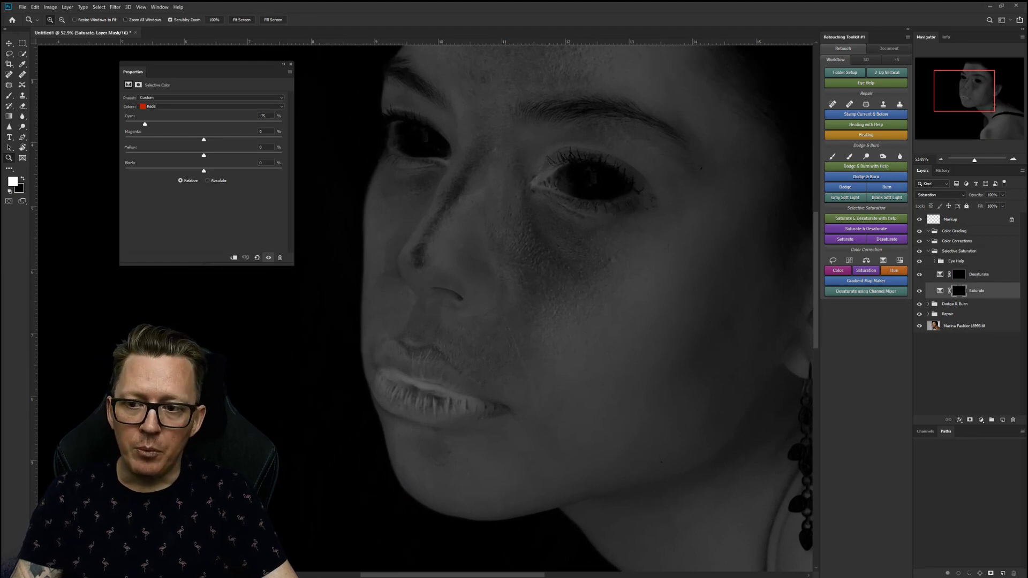
Compare the greyscale helper with the colour portrait, leave it on, and select the Saturate mask.
click(919, 261)
click(918, 261)
click(919, 261)
click(918, 260)
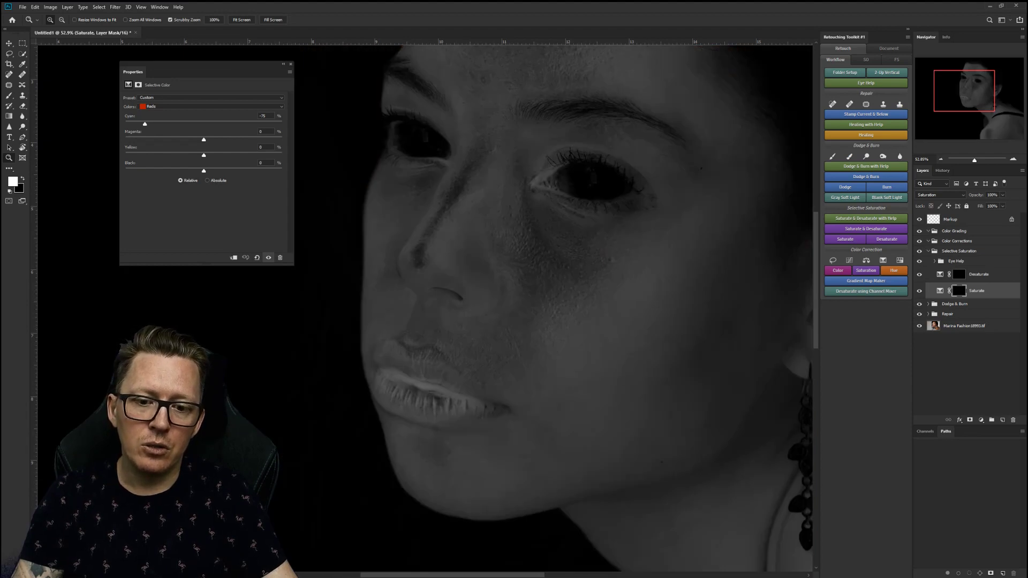
click(919, 261)
click(919, 261)
click(919, 261)
click(919, 261)
click(919, 261)
click(919, 261)
click(919, 261)
click(918, 261)
click(919, 261)
click(918, 261)
click(919, 260)
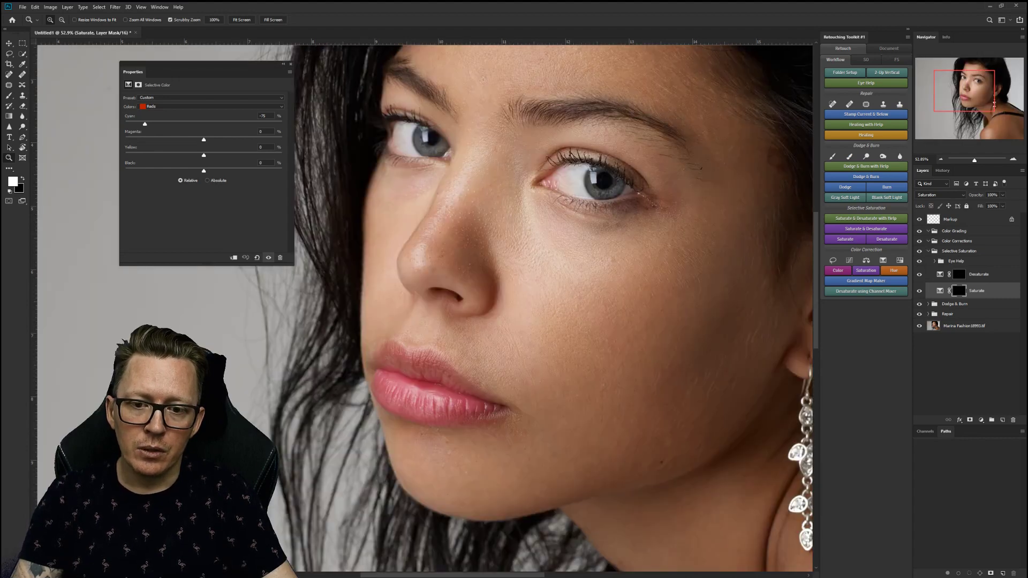
click(919, 260)
click(919, 260)
click(919, 261)
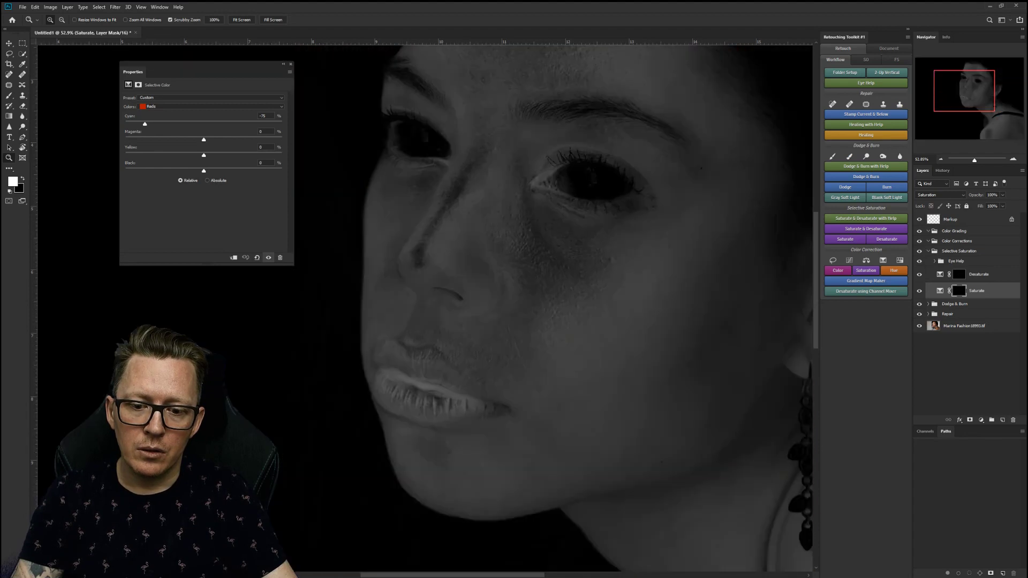
click(919, 261)
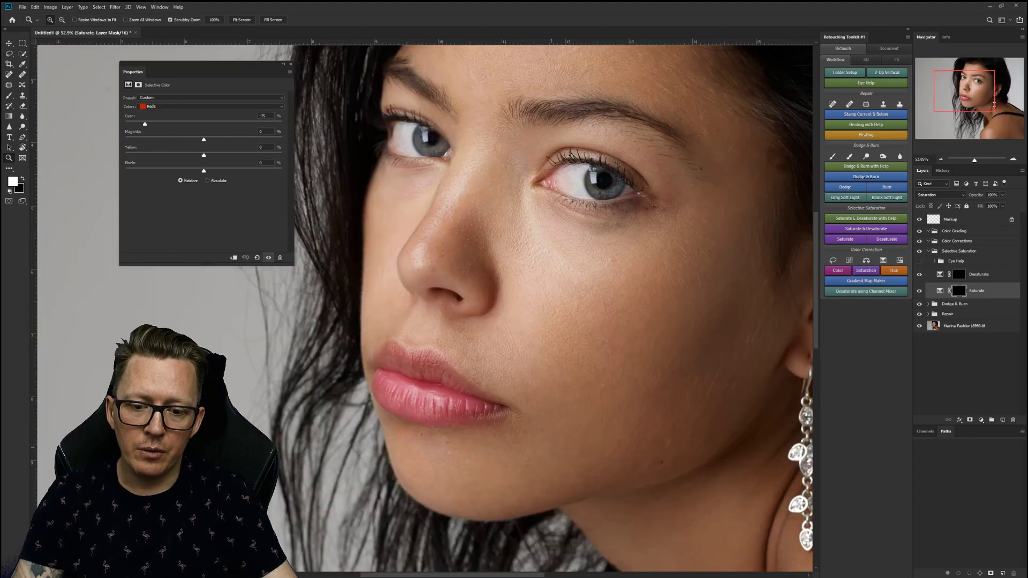
click(918, 261)
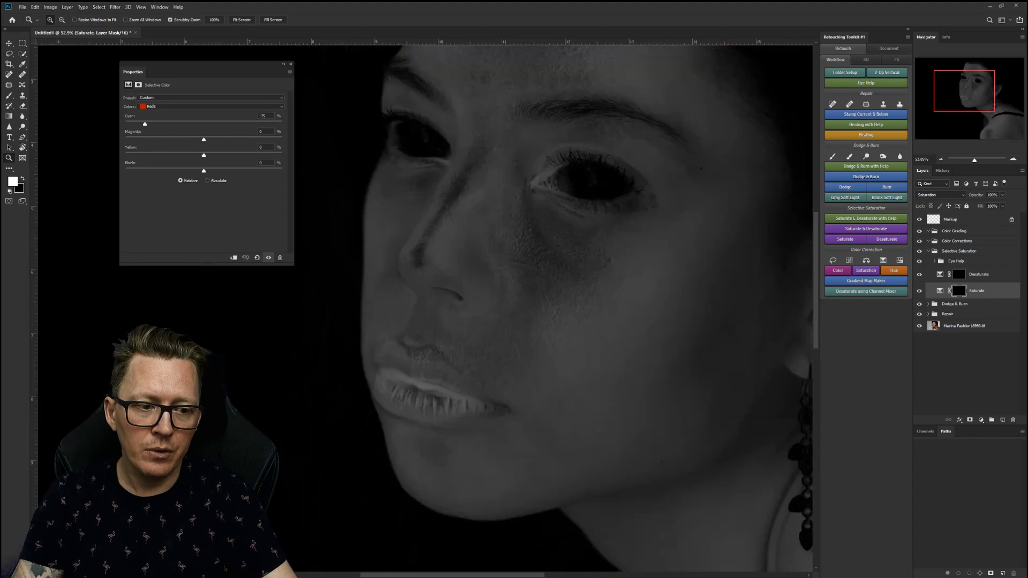
click(959, 290)
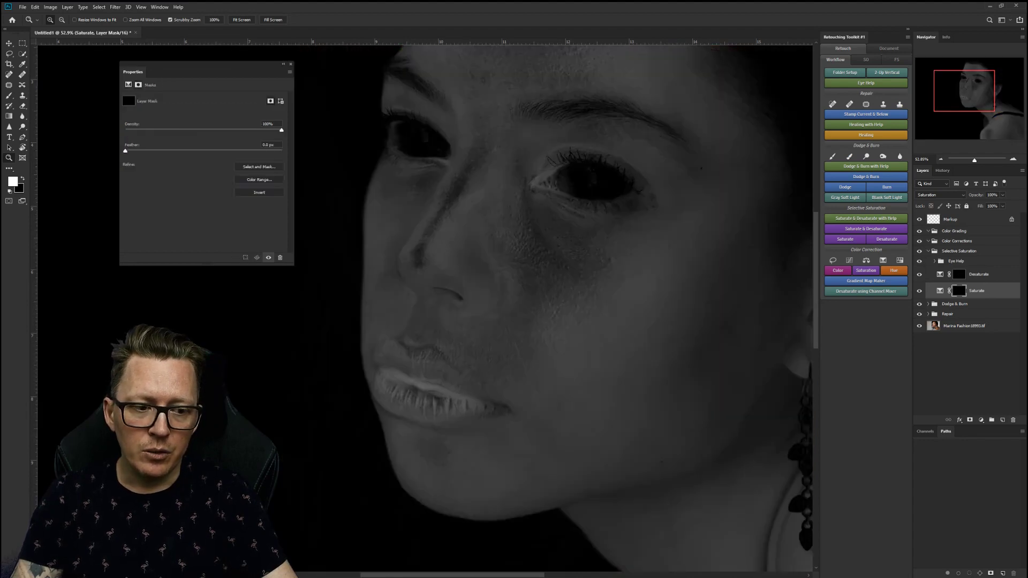
Paint on the Saturate mask, zoom around the eye, and hide the helper to check colour.
key(b)
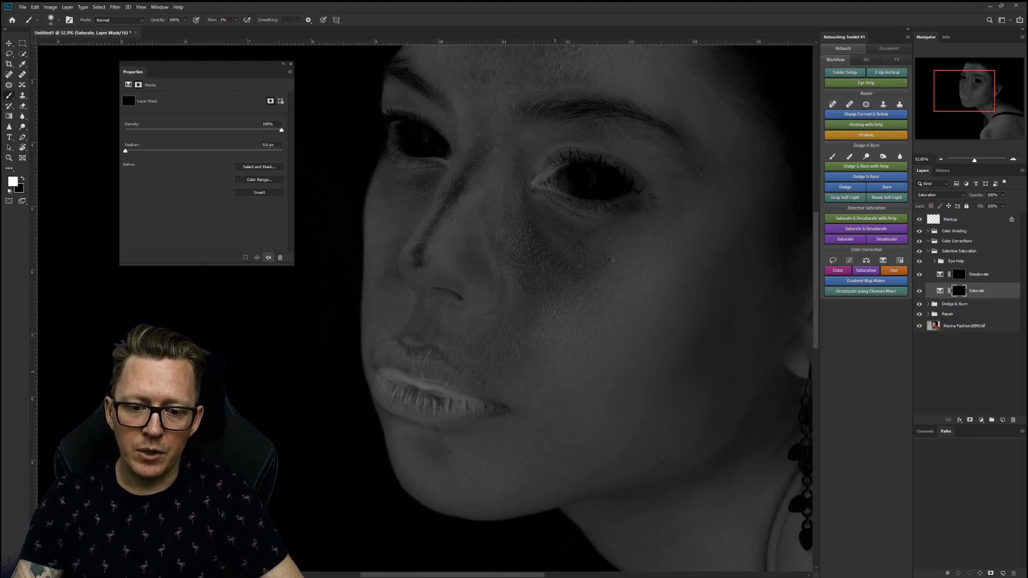
key(z)
drag(642, 401, 559, 401)
drag(445, 190, 514, 292)
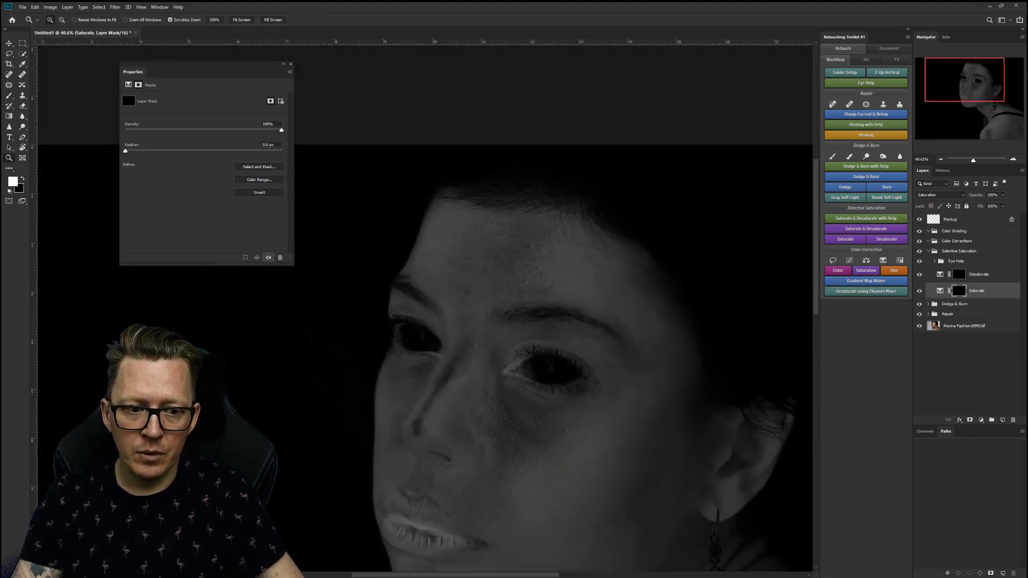
click(920, 261)
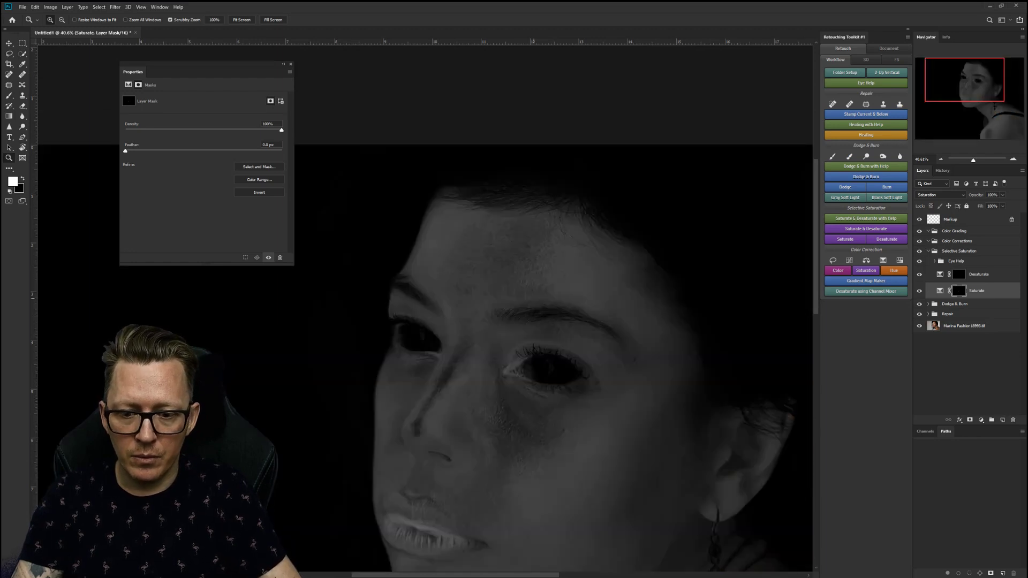
Resume painting, zoom out to the whole image, and switch the saturation helper off.
key(b)
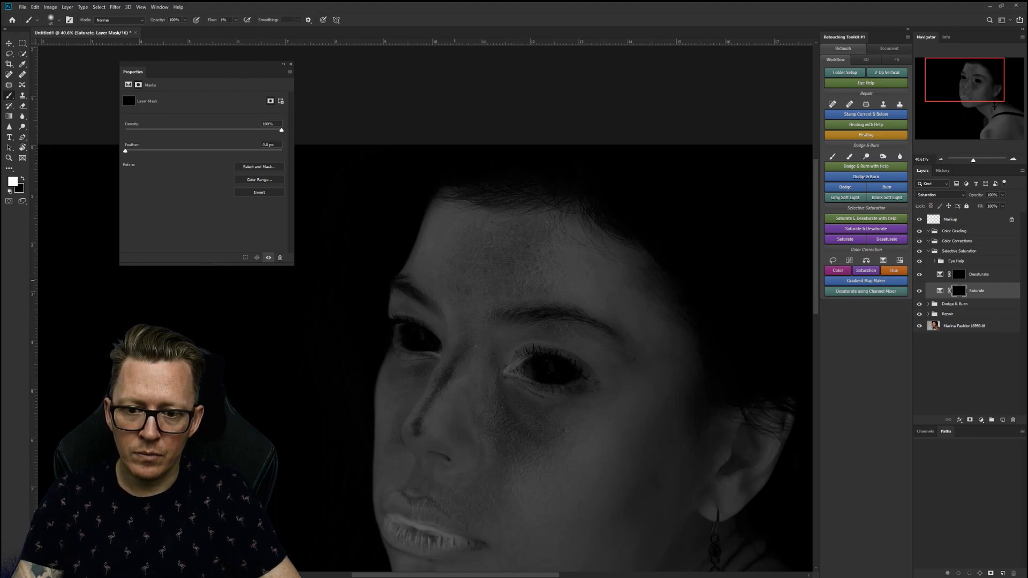
key(z)
drag(643, 388, 562, 388)
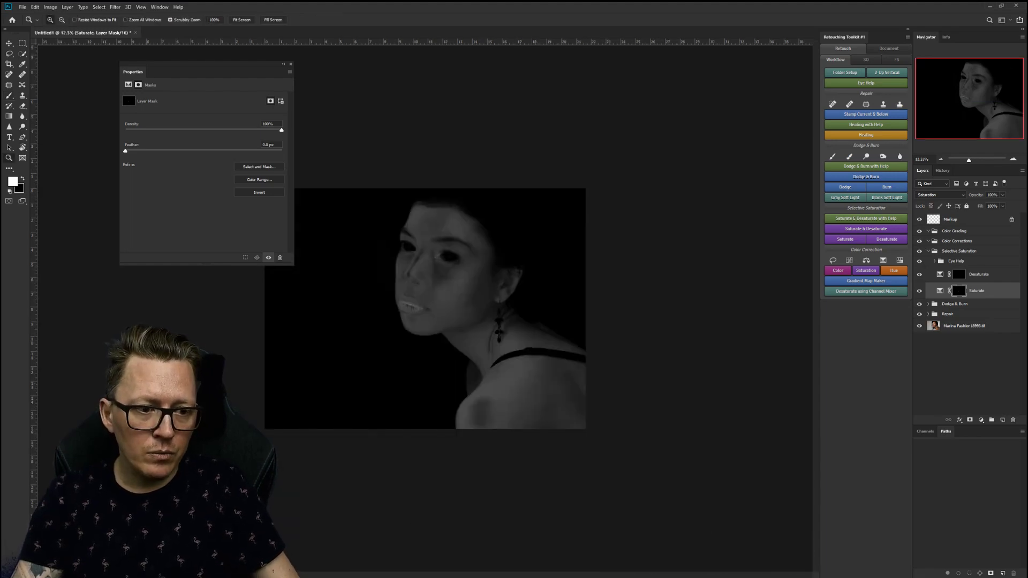
click(919, 261)
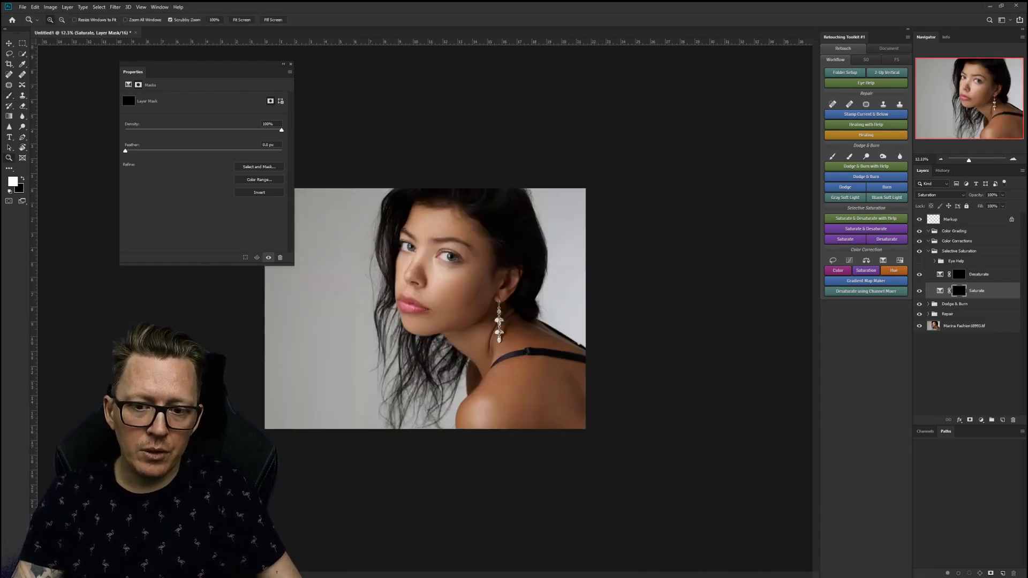
Collapse the Selective Saturation group and select the Color Corrections group.
click(958, 252)
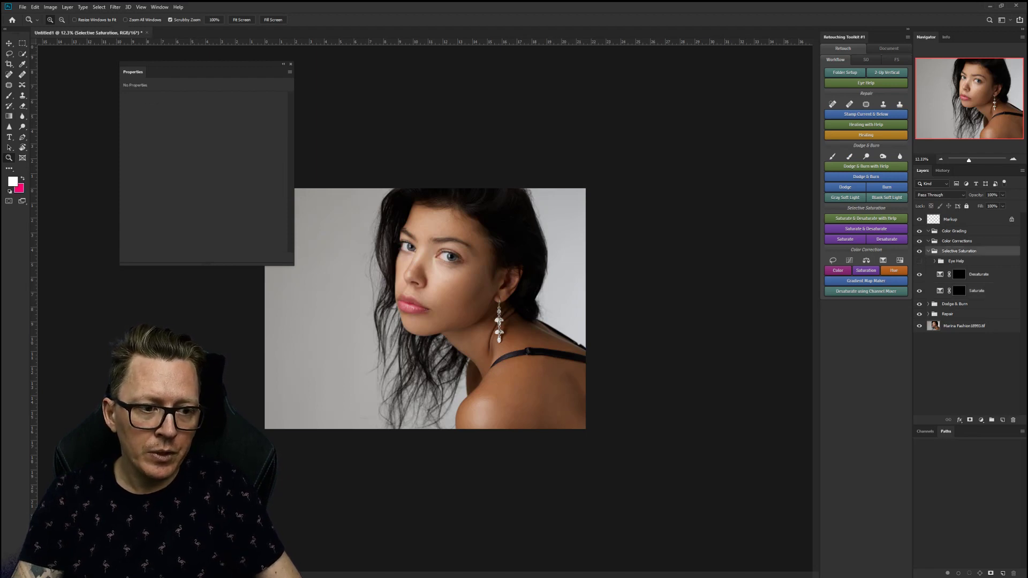
click(929, 252)
click(957, 241)
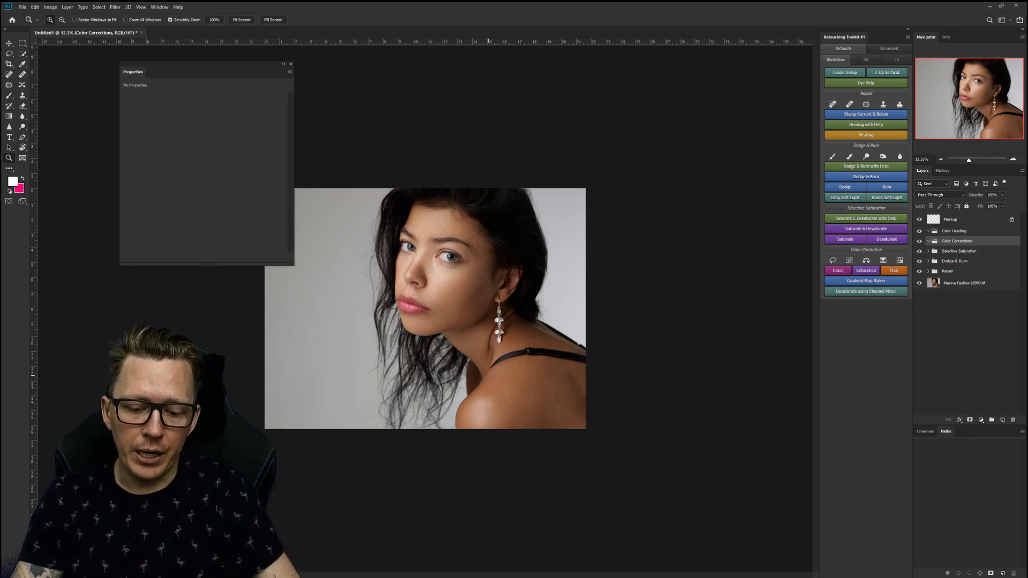
Lasso a small patch below the lower lip and add a Curves adjustment masked to it.
key(l)
key(z)
drag(431, 306, 509, 308)
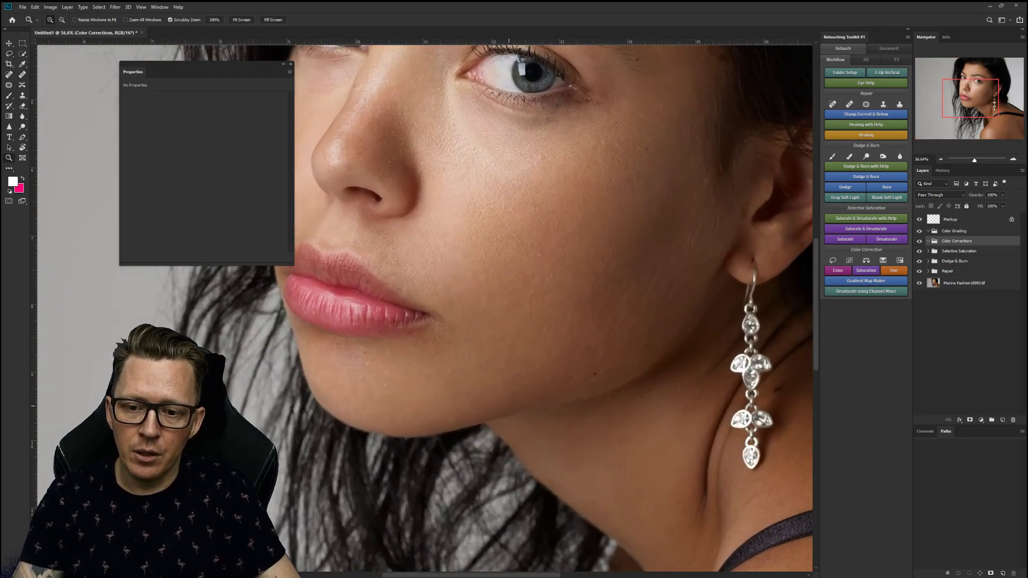
key(l)
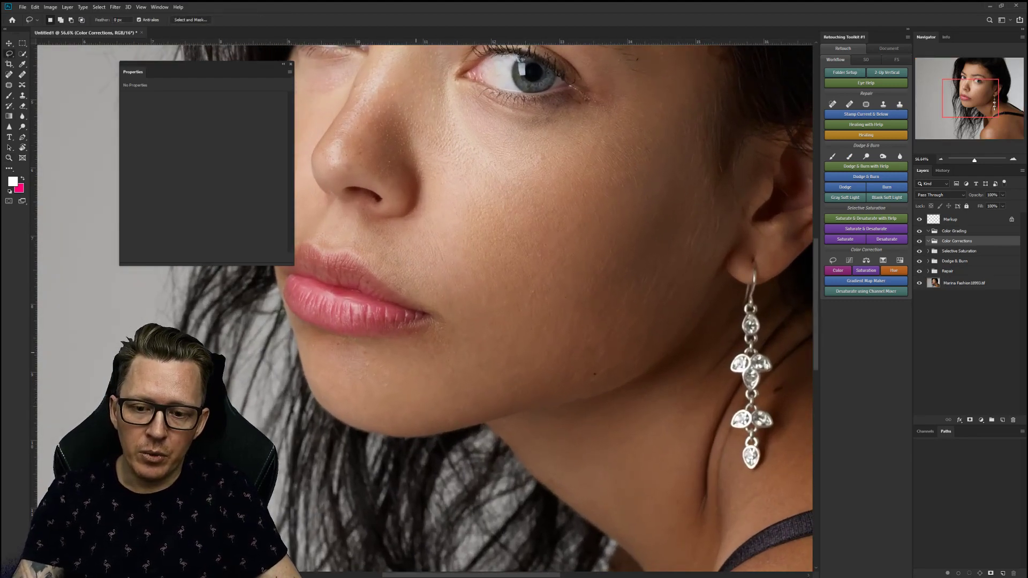
drag(408, 341, 409, 343)
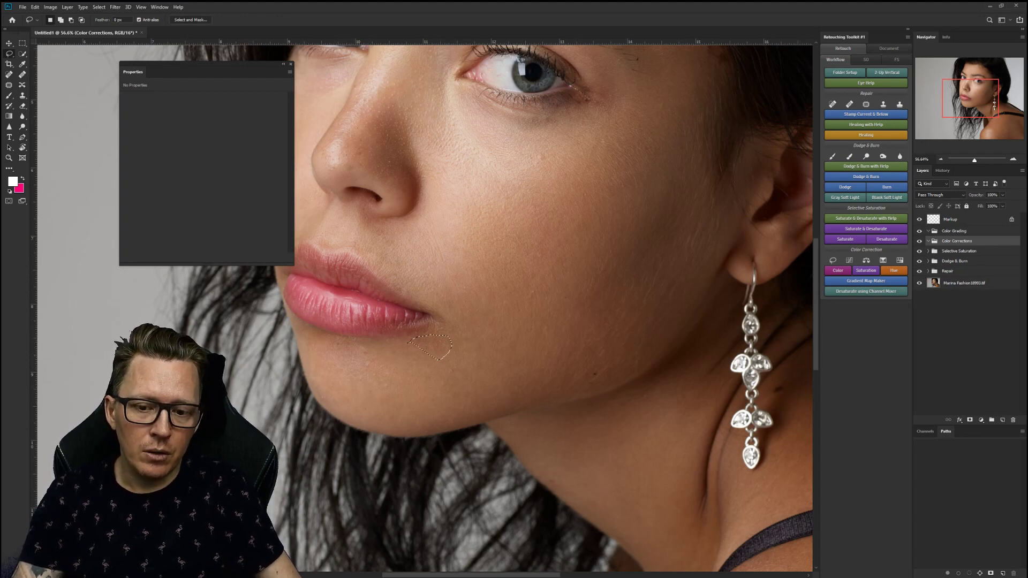
click(849, 260)
drag(203, 72, 662, 89)
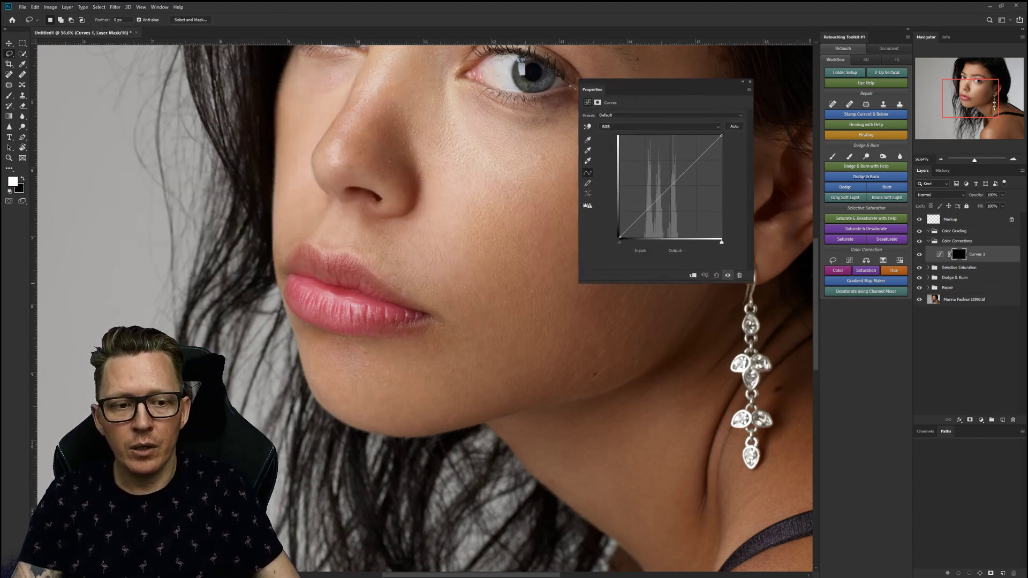
Check the Curves 1 mask, then darken the RGB curve for the patch.
click(958, 254)
alt+click(958, 254)
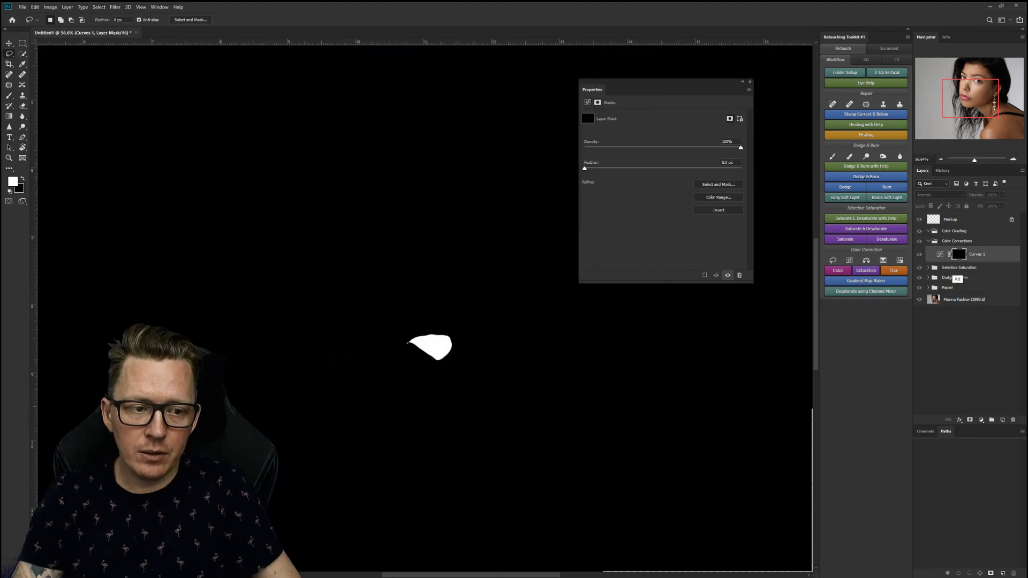
alt+click(959, 255)
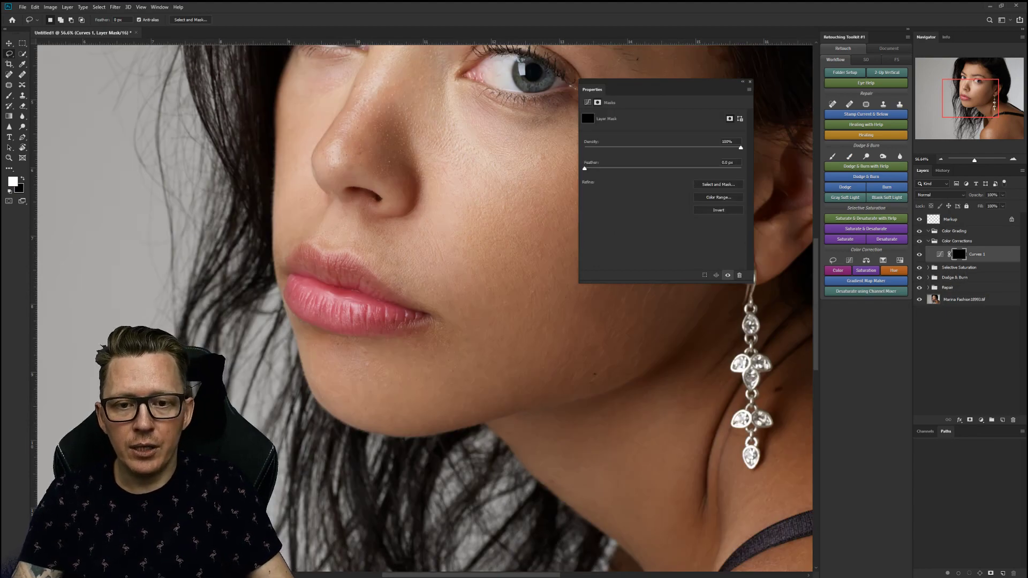
click(940, 255)
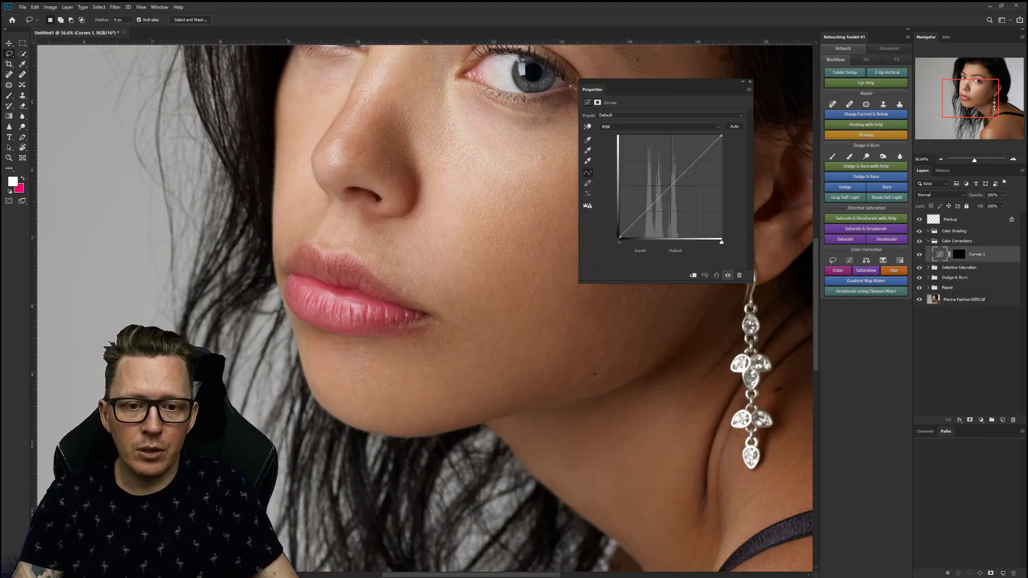
drag(683, 198, 688, 257)
Pull the Red and Blue channel curves down slightly, then target the Curves 1 mask.
click(658, 127)
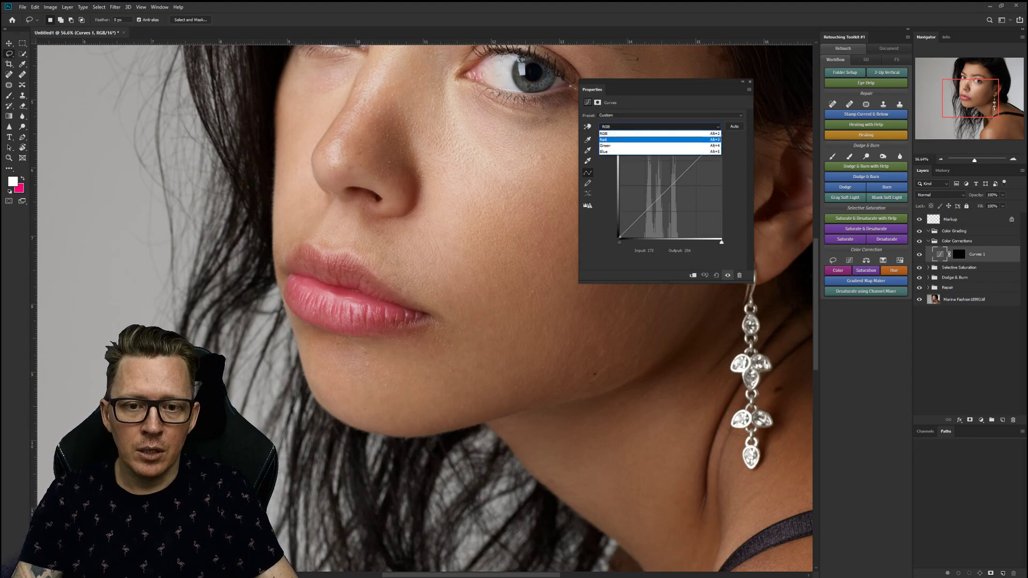
click(642, 139)
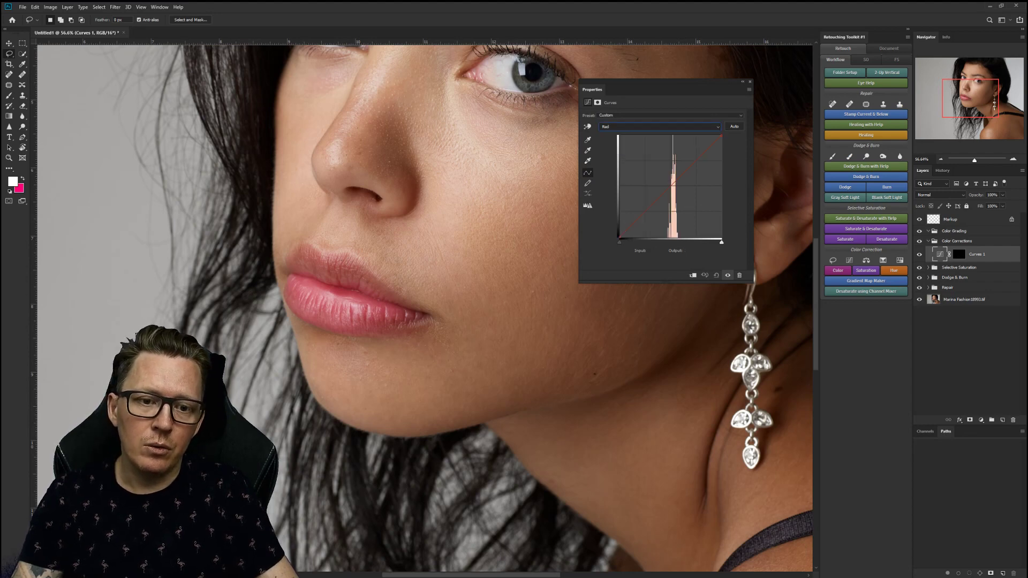
drag(671, 186, 673, 190)
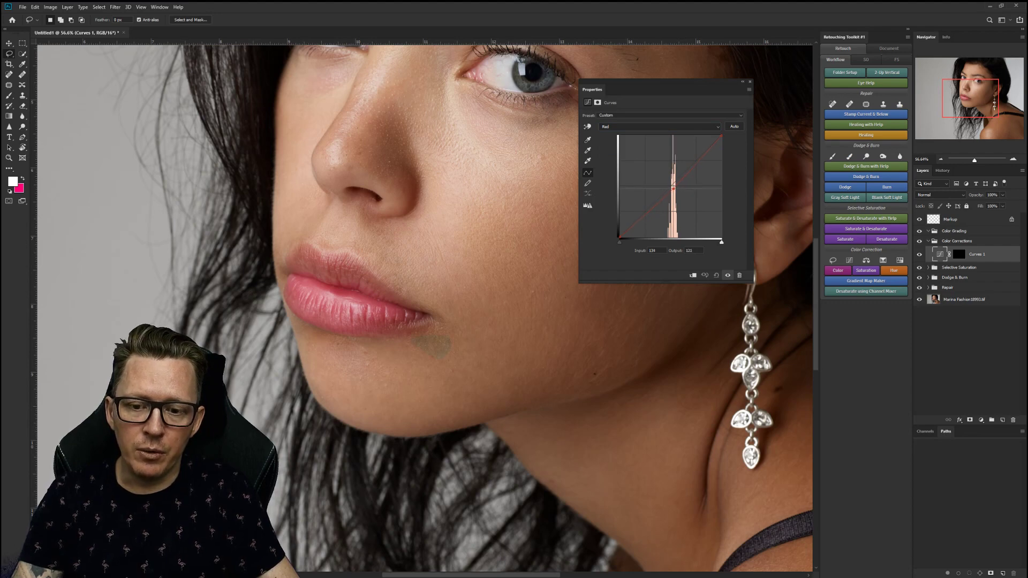
click(659, 126)
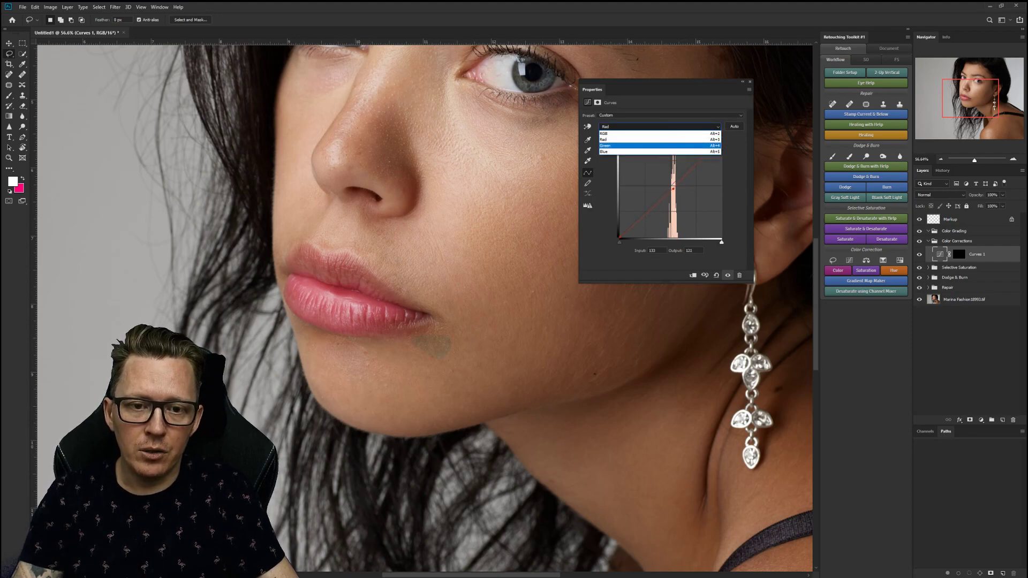
click(643, 147)
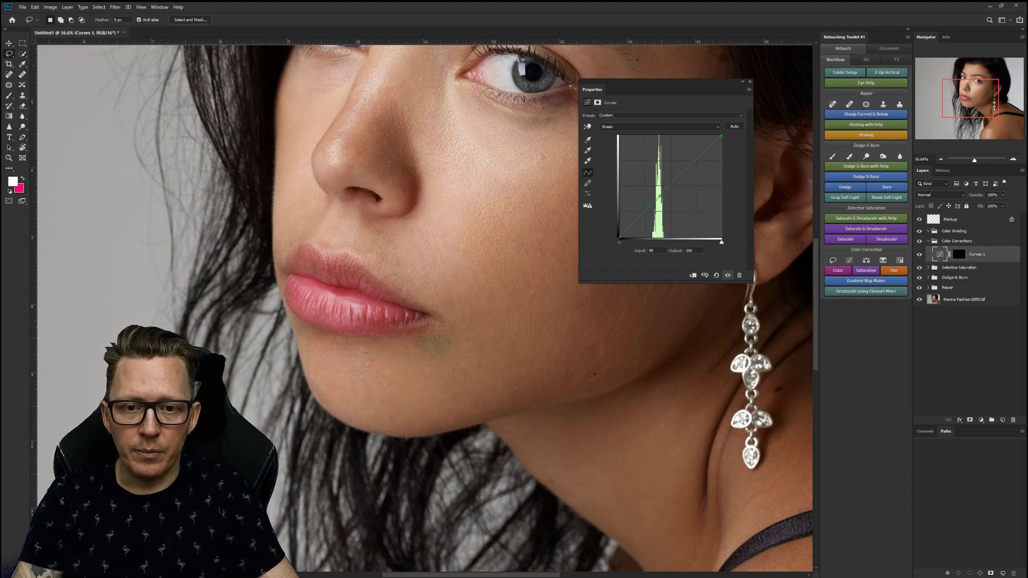
click(658, 127)
click(642, 153)
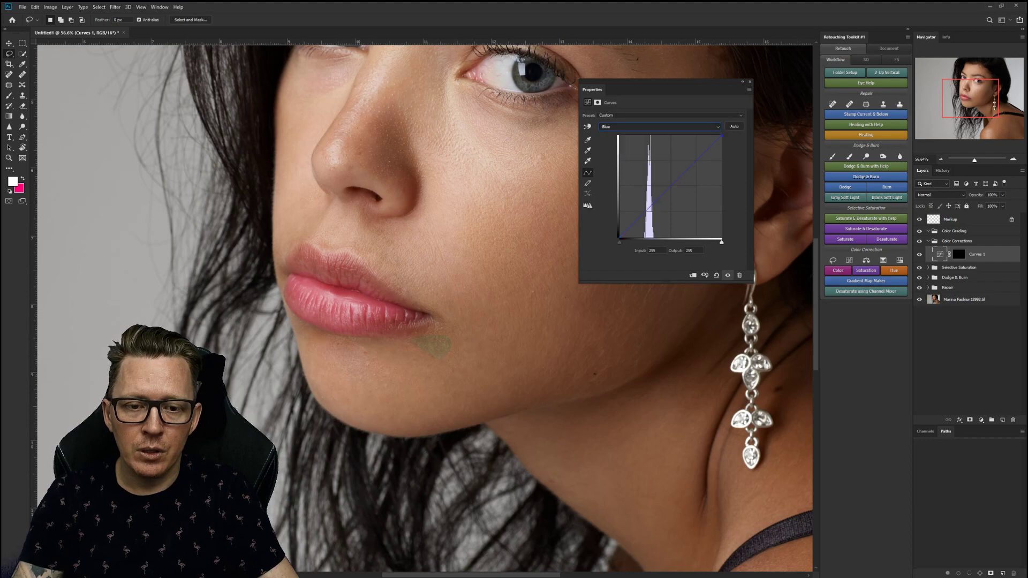
drag(650, 207, 650, 211)
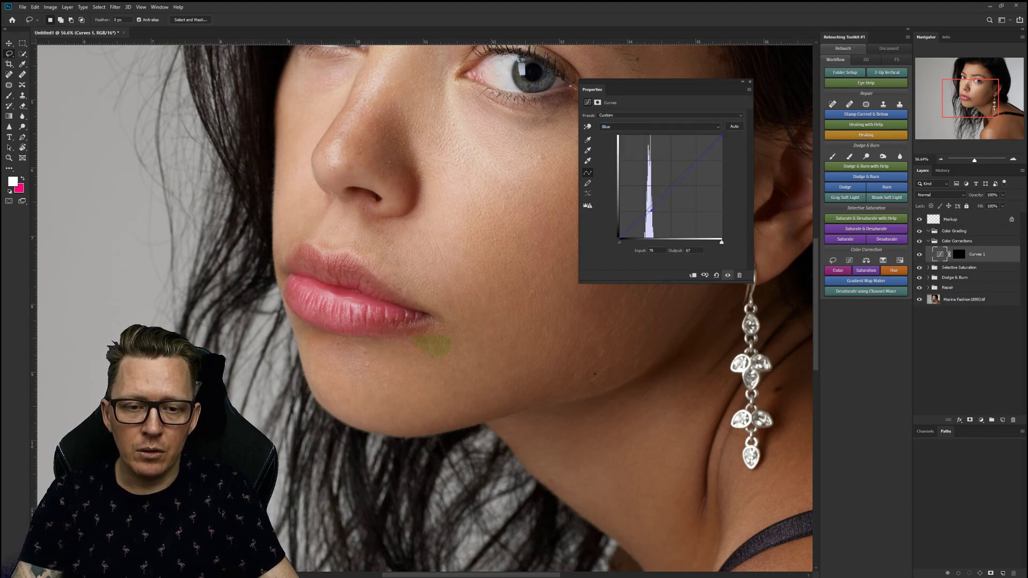
click(959, 255)
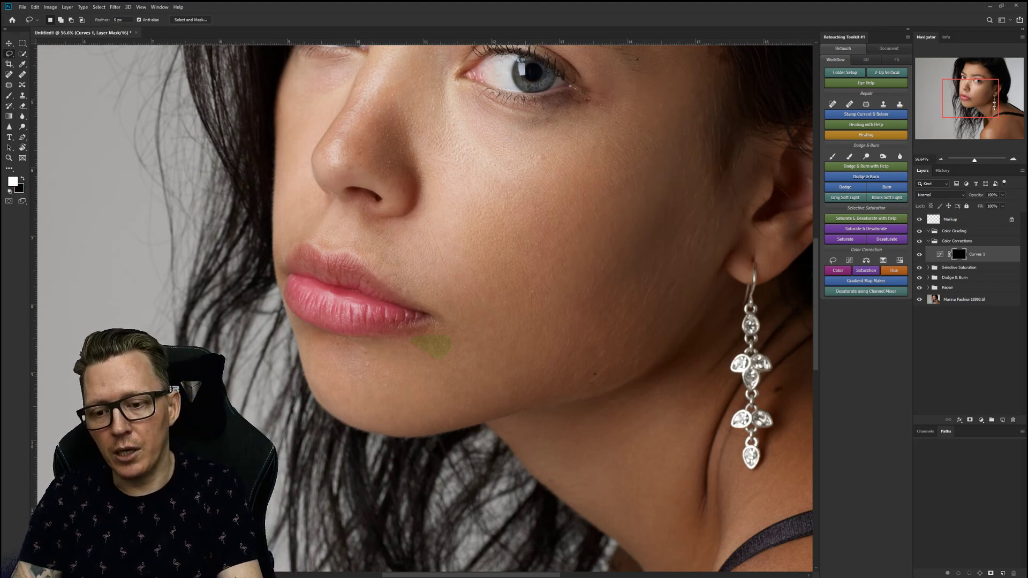
Preview the Curves 1 mask inverted and back, then set its opacity to 82%.
key(ctrl+i)
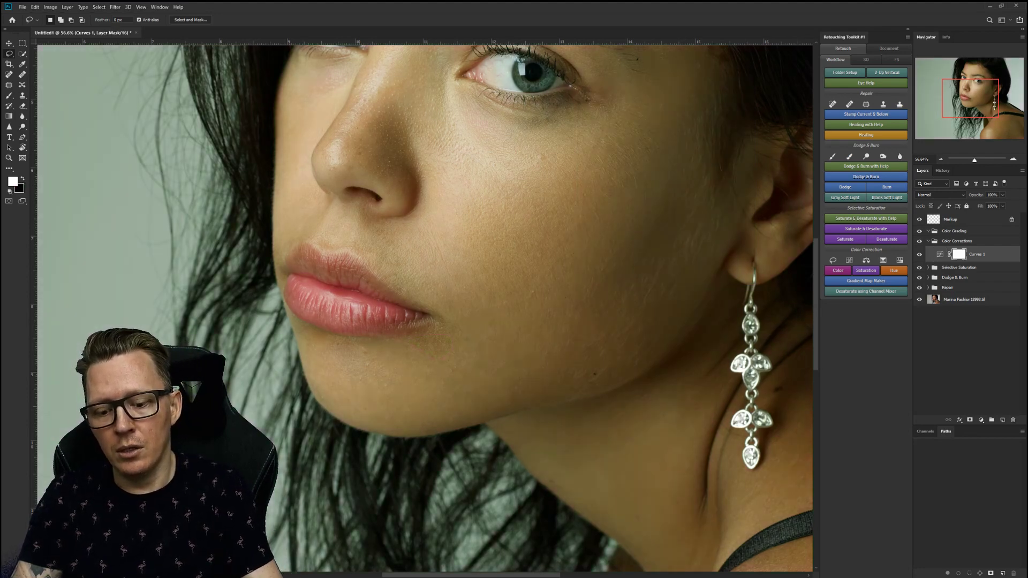
key(ctrl+i)
key(b)
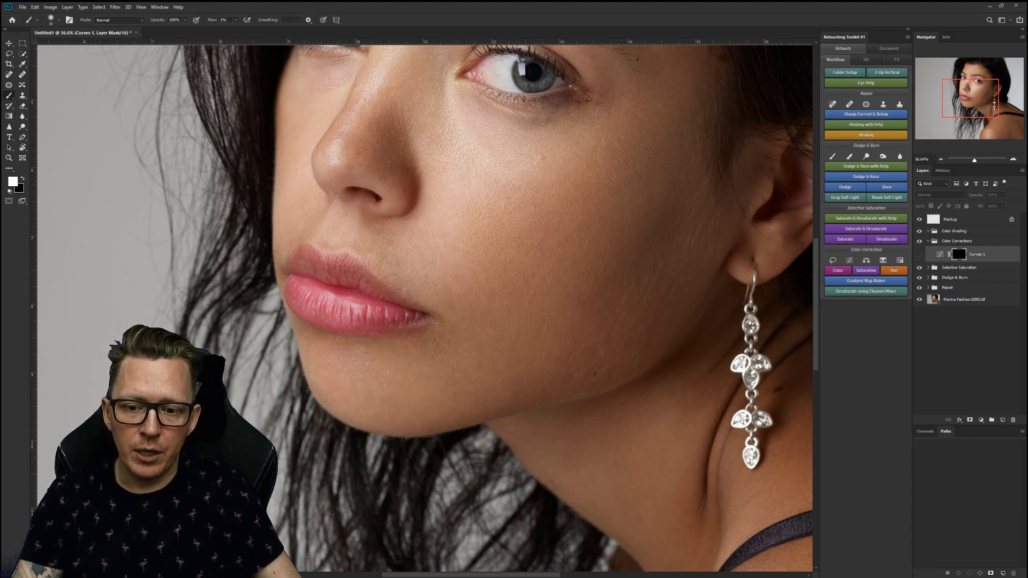
double_click(939, 254)
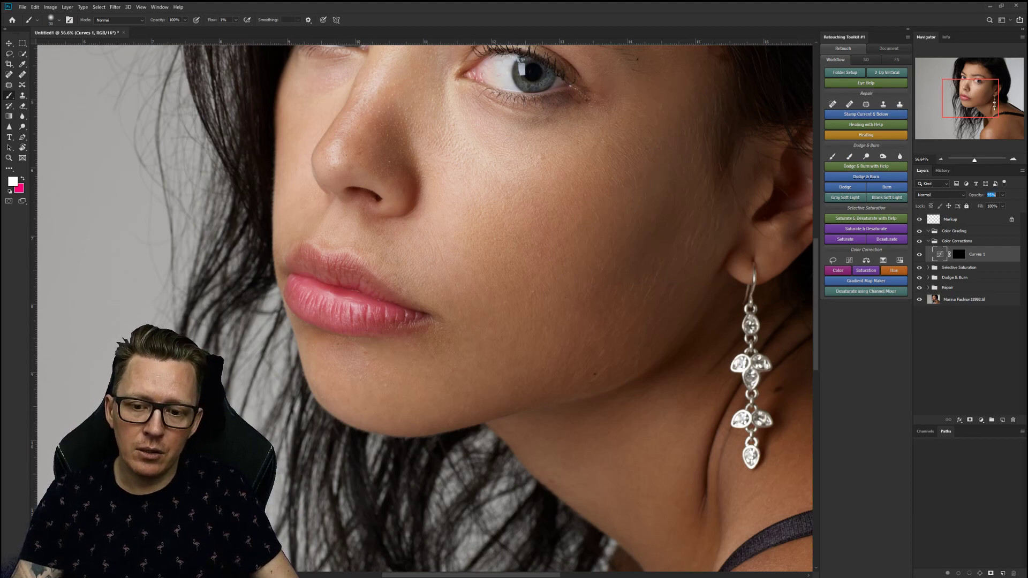
scroll(991, 194, down, 16)
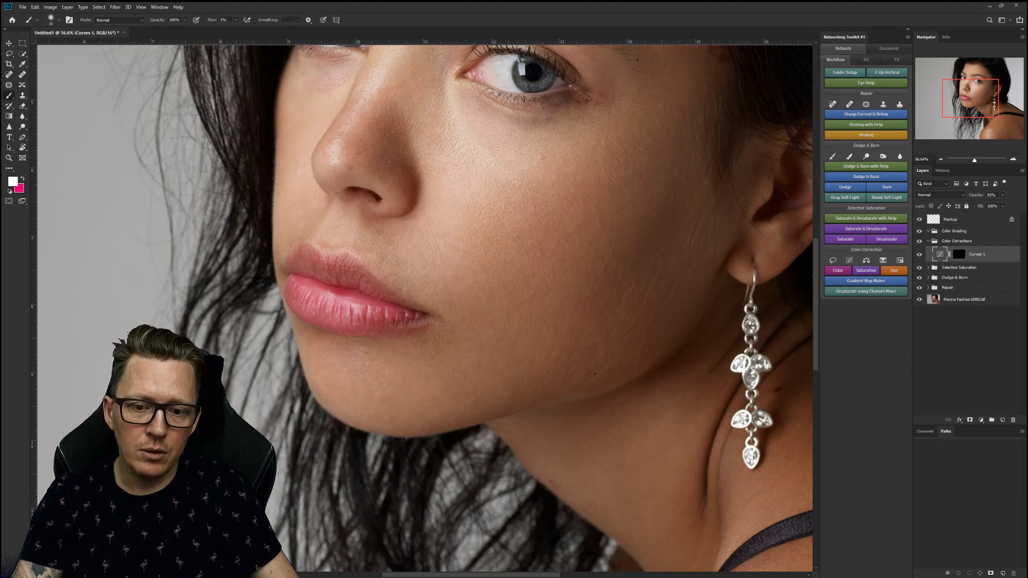
drag(975, 194, 980, 195)
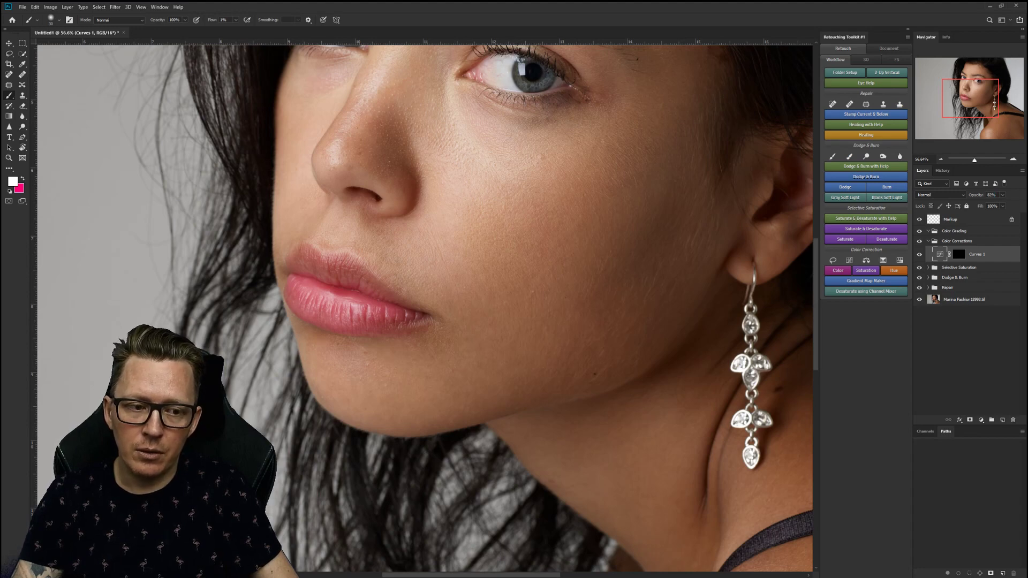
Expand Dodge & Burn, target the Dodge mask, enable Eye Help, and enlarge the brush.
click(928, 277)
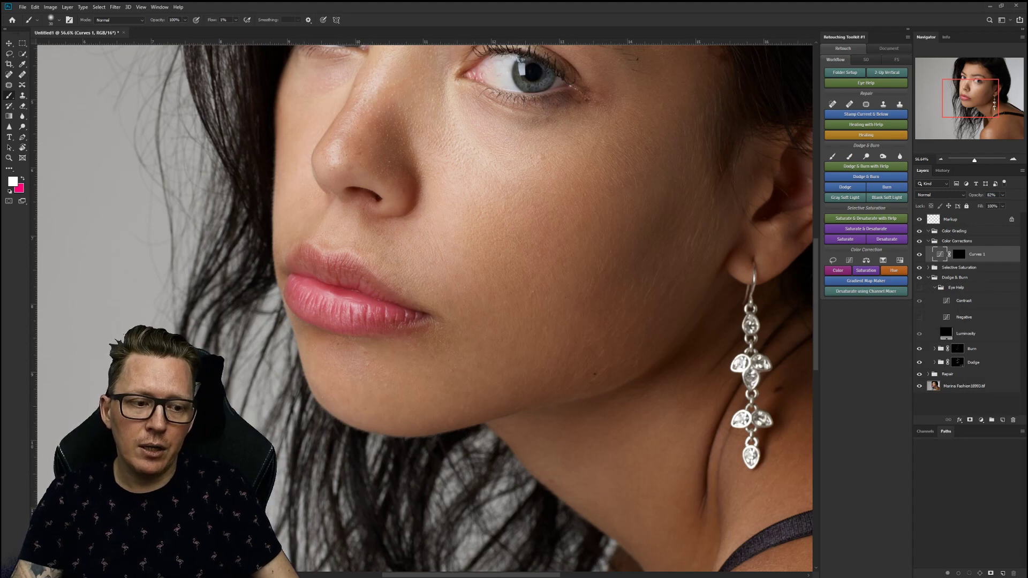
click(957, 362)
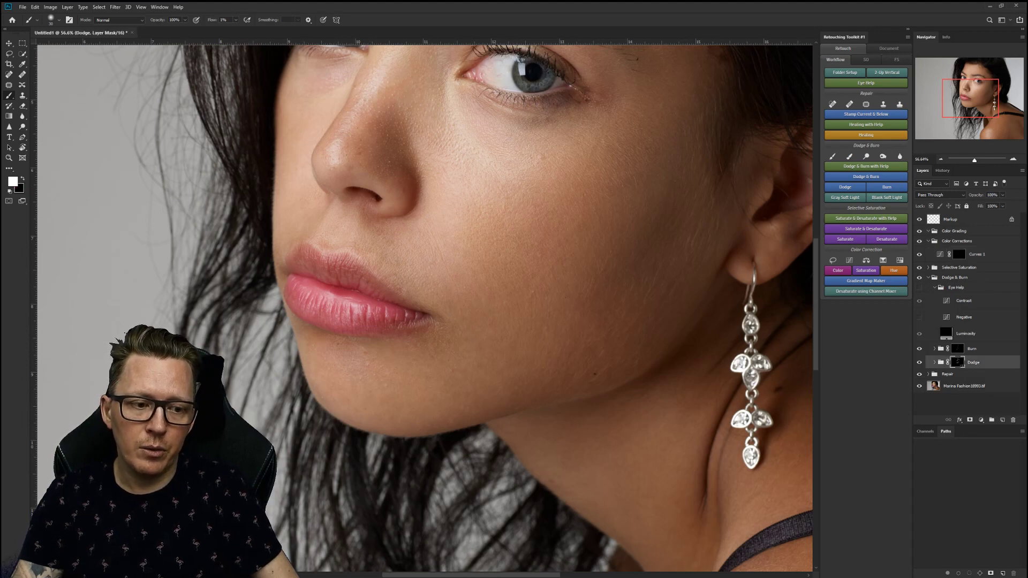
click(919, 287)
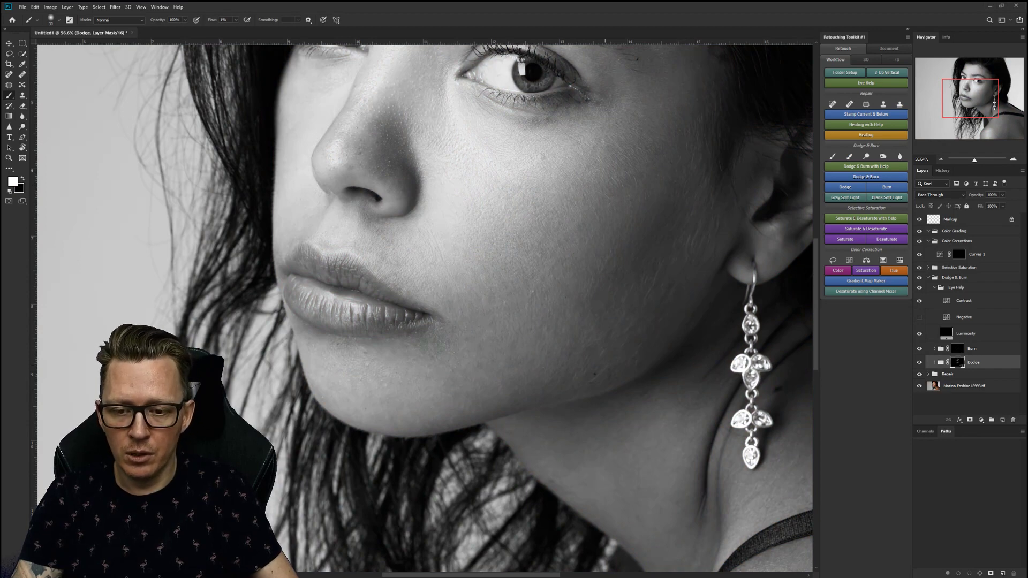
key(bracketright)
key(bracketright)
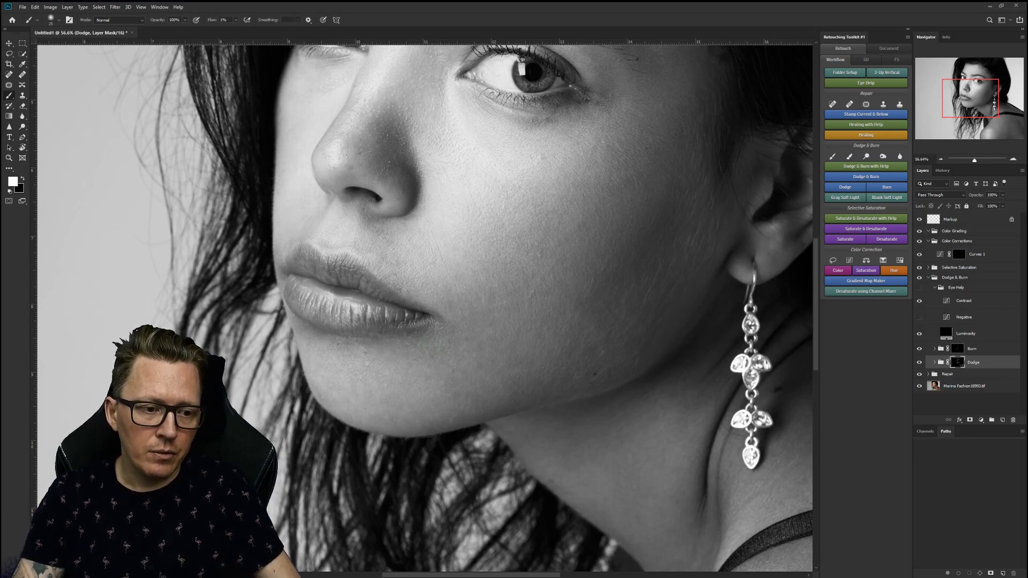
Zoom out to fit the whole black-and-white portrait, then return to the Brush.
key(z)
drag(492, 346, 396, 346)
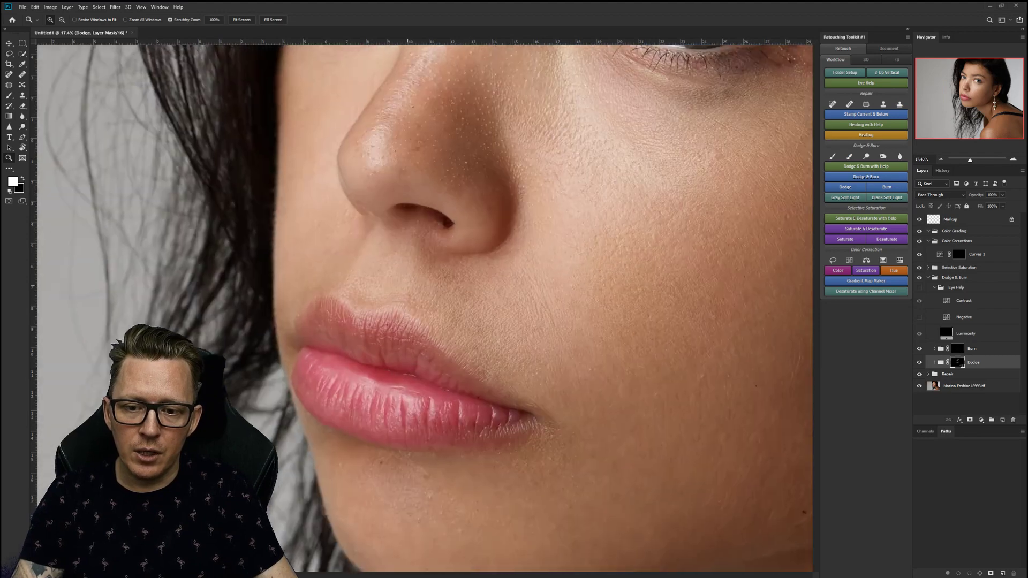
drag(407, 286, 488, 337)
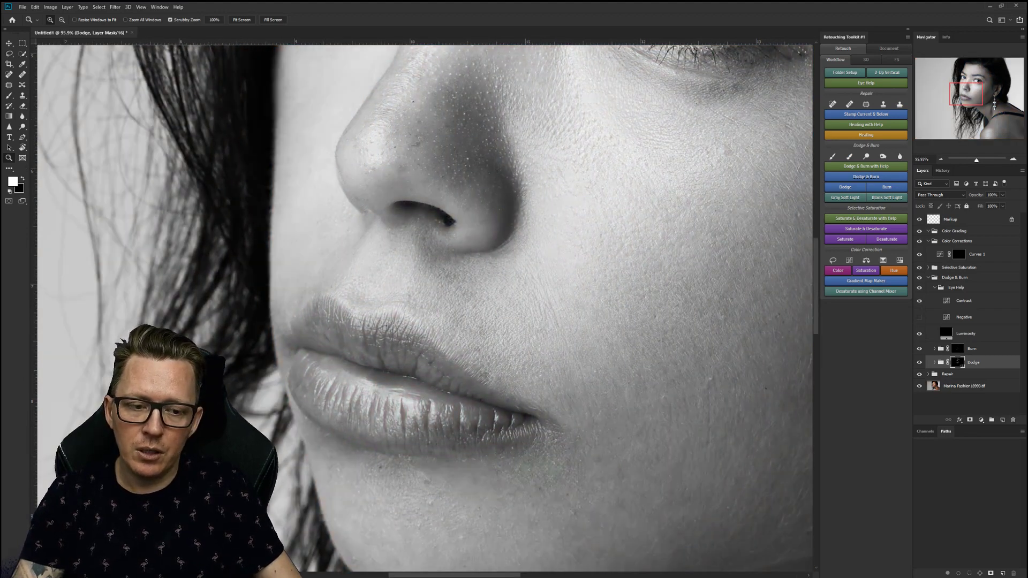
key(b)
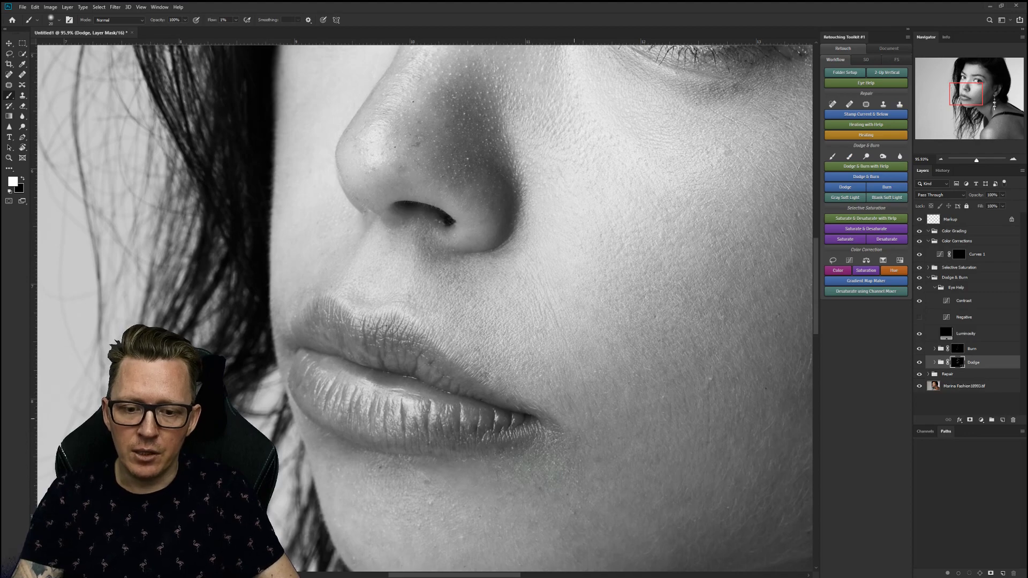
Zoom out again, then zoom in close on the forehead and eye.
key(z)
drag(537, 371, 455, 371)
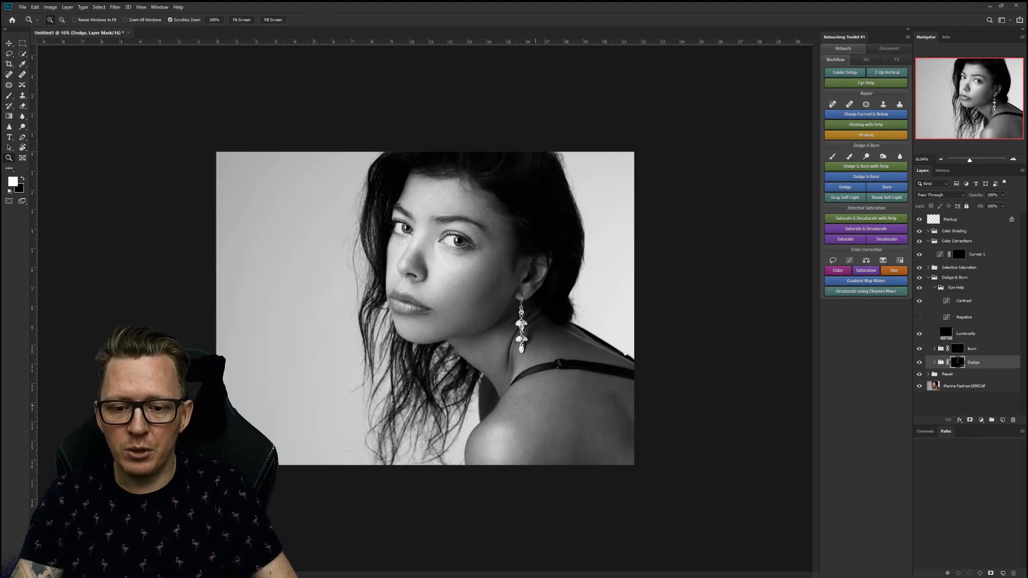
drag(533, 406, 540, 407)
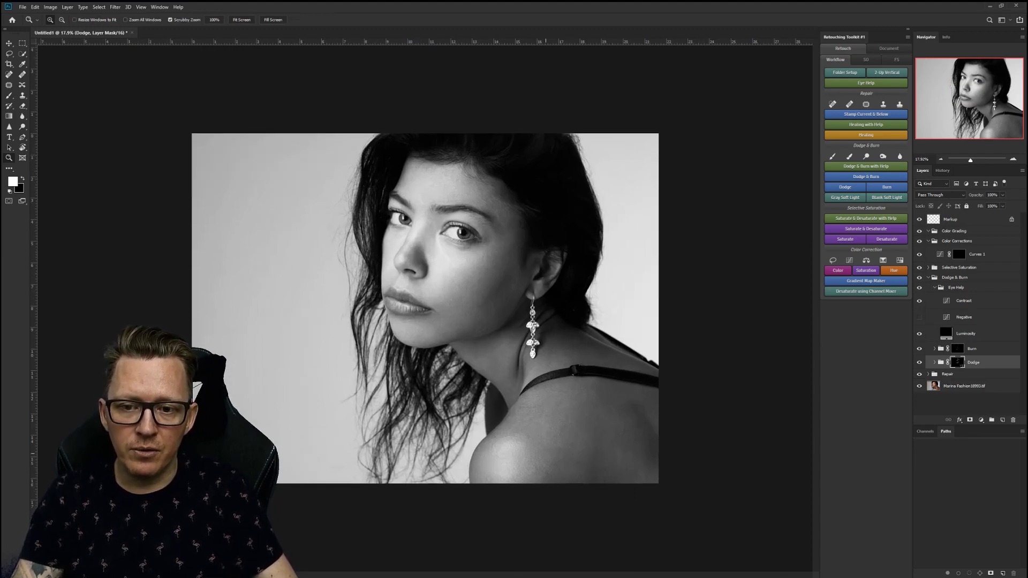
drag(442, 166, 537, 166)
On the Repair group's Healing layer, heal the forehead spot and the blemishes along the brow.
key(b)
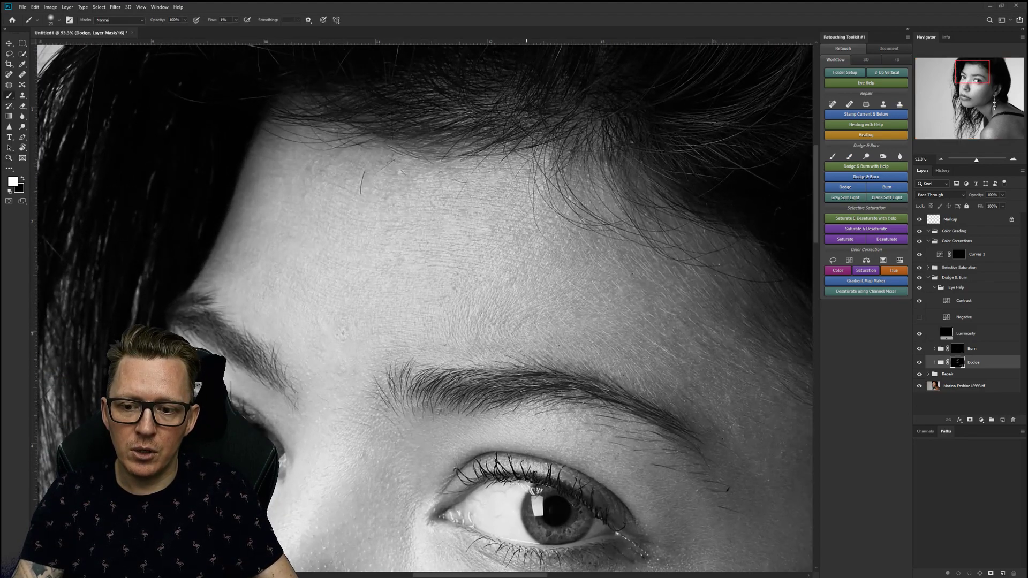
click(927, 374)
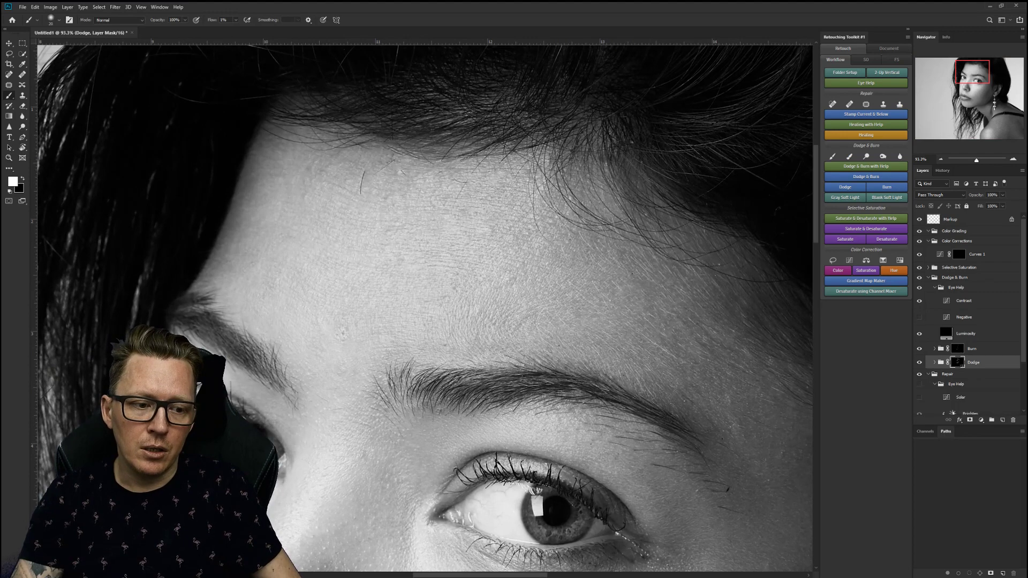
scroll(970, 315, down, 3)
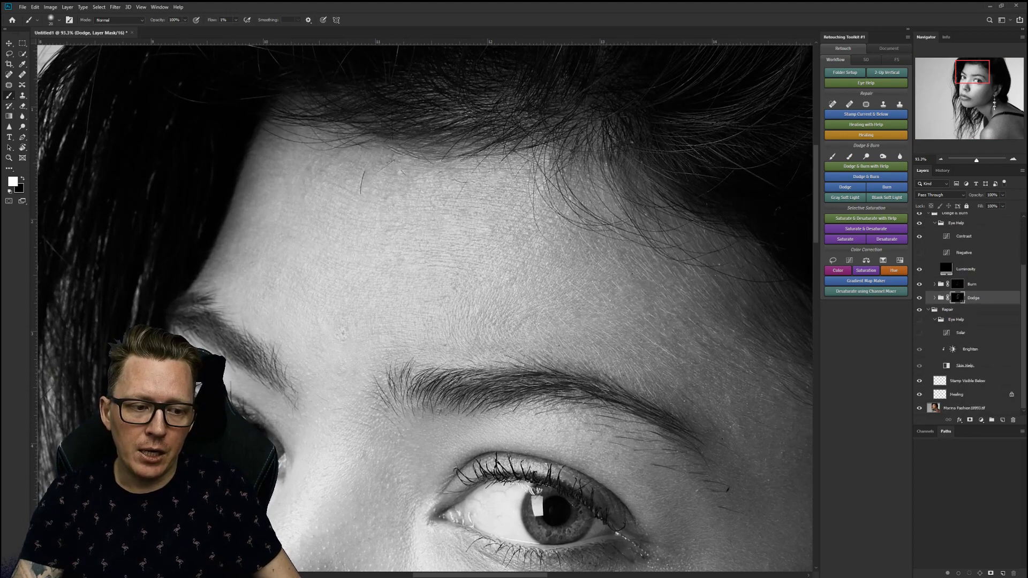
click(968, 394)
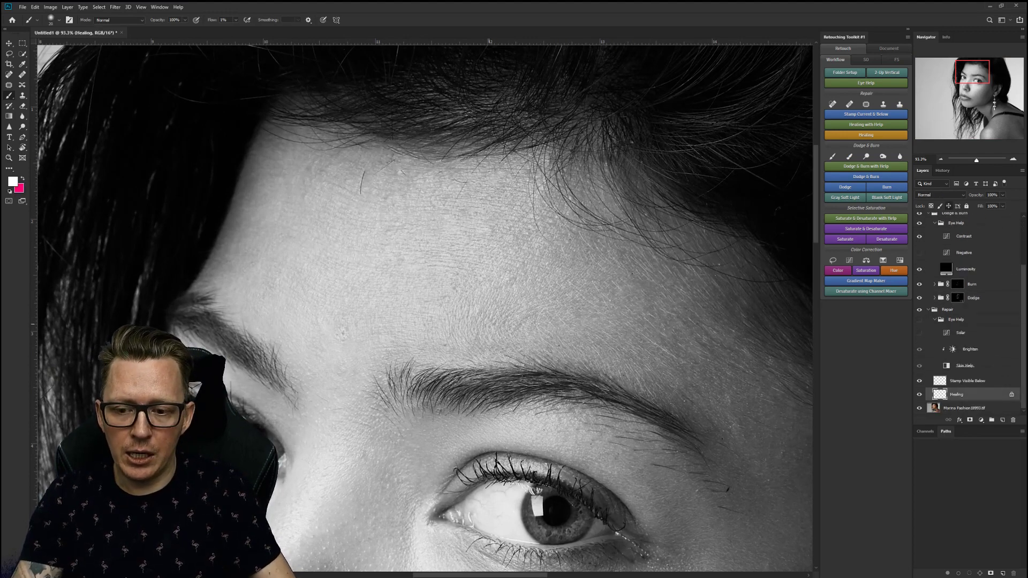
key(j)
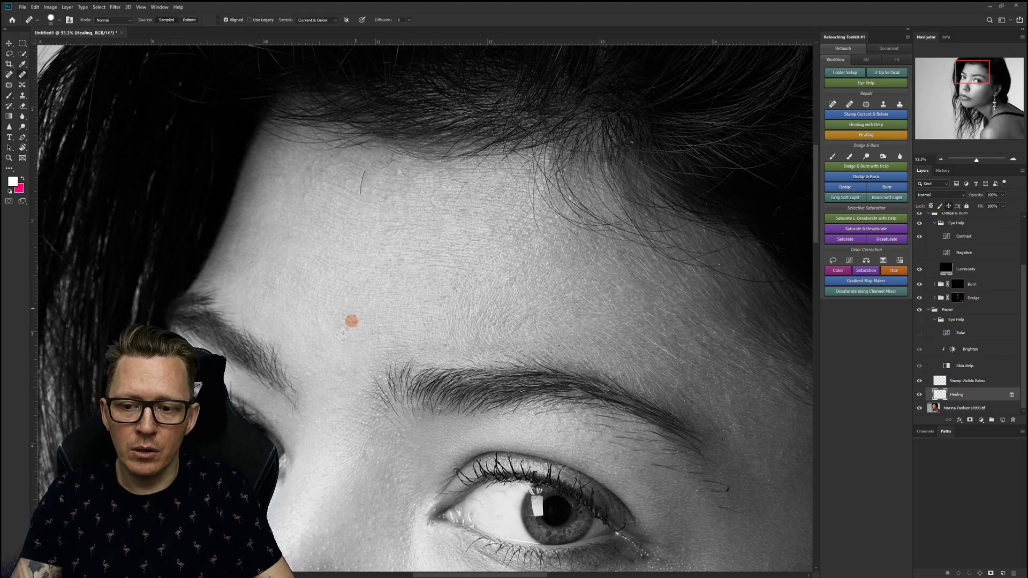
click(340, 330)
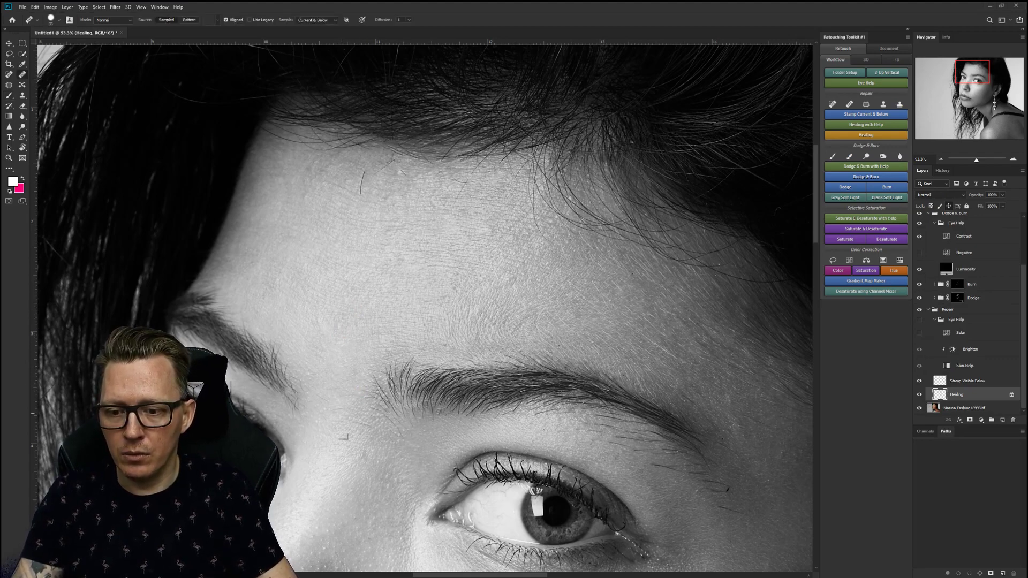
mouse_move(336, 423)
mouse_down()
mouse_move(353, 425)
mouse_move(349, 415)
mouse_move(348, 428)
mouse_up()
key(alt)
click(346, 408)
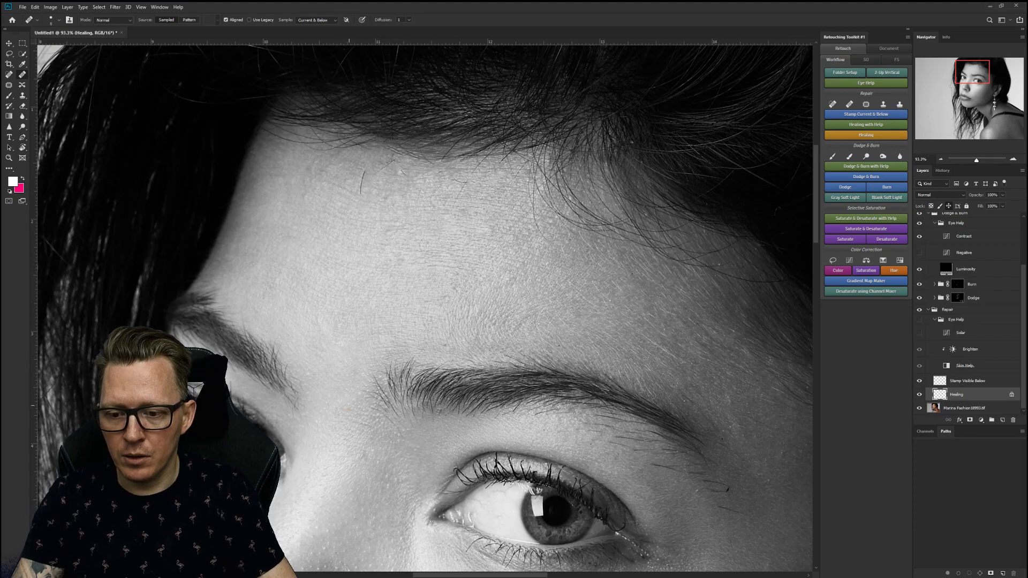
Pan across the eye and cheek, then zoom out to show the whole portrait.
drag(395, 410, 266, 285)
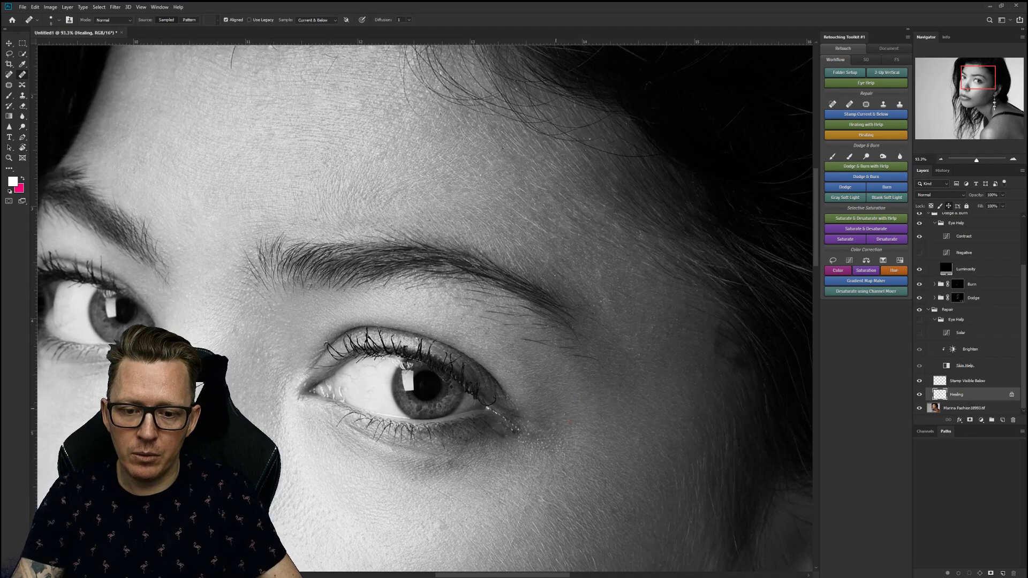
drag(526, 542, 564, 349)
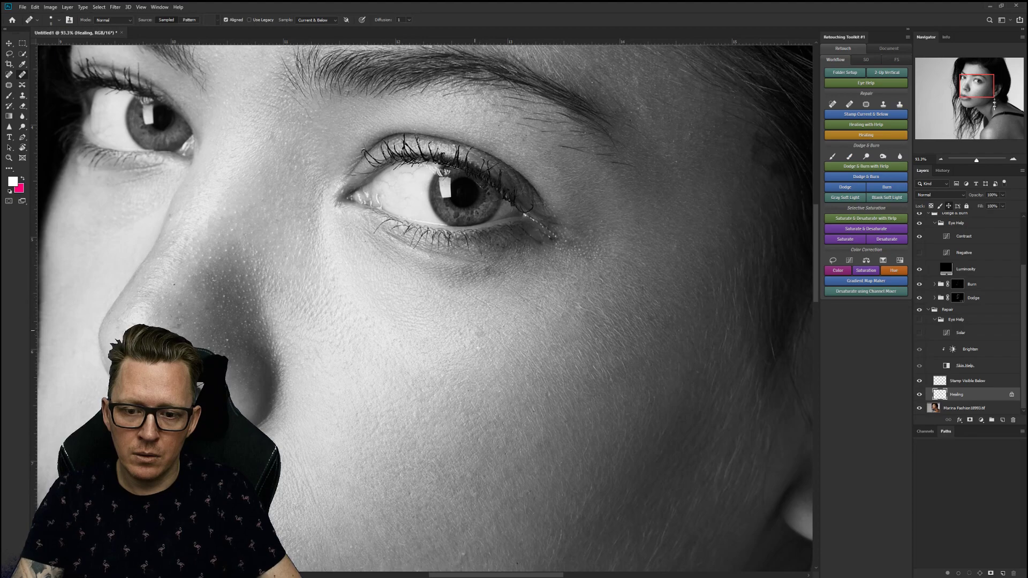
key(z)
drag(521, 363, 461, 363)
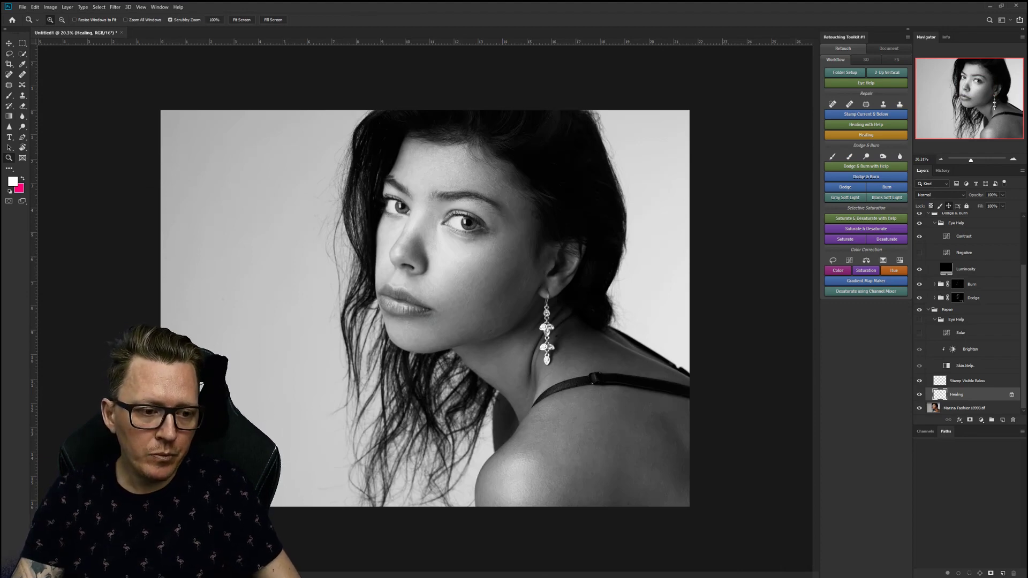
Collapse the Repair and Dodge & Burn groups and select the Color Corrections group.
click(928, 309)
click(928, 277)
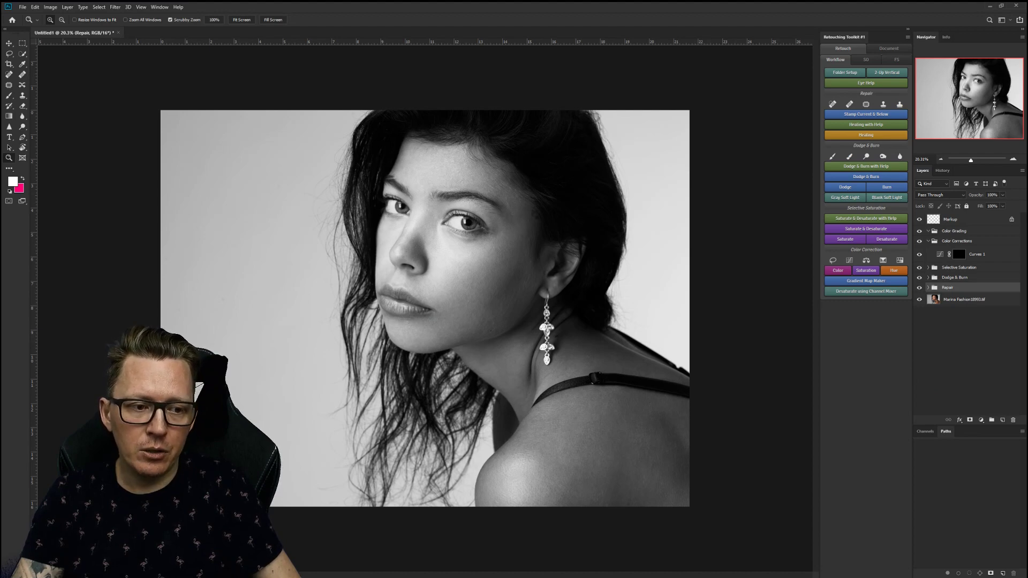
click(958, 267)
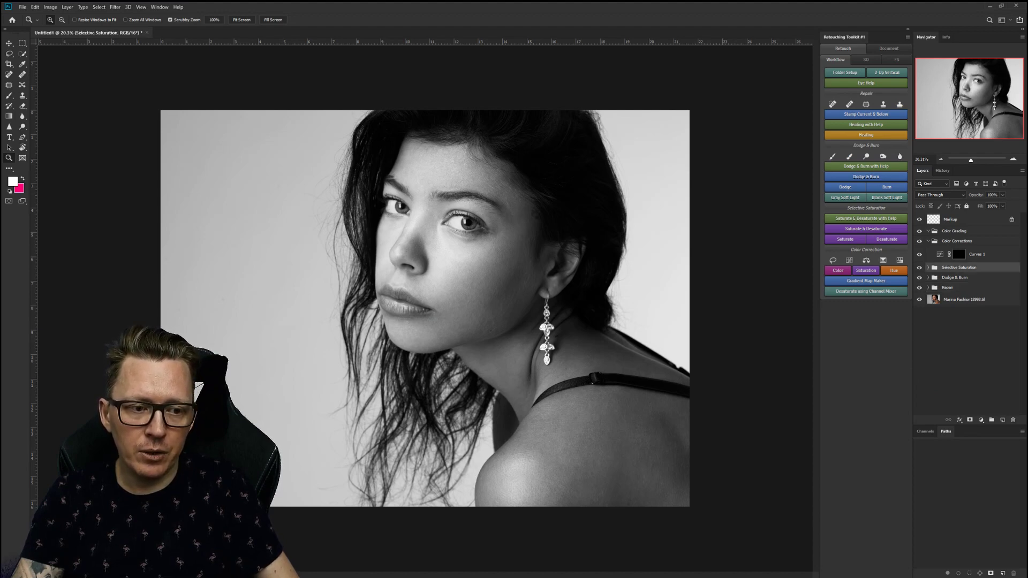
click(956, 241)
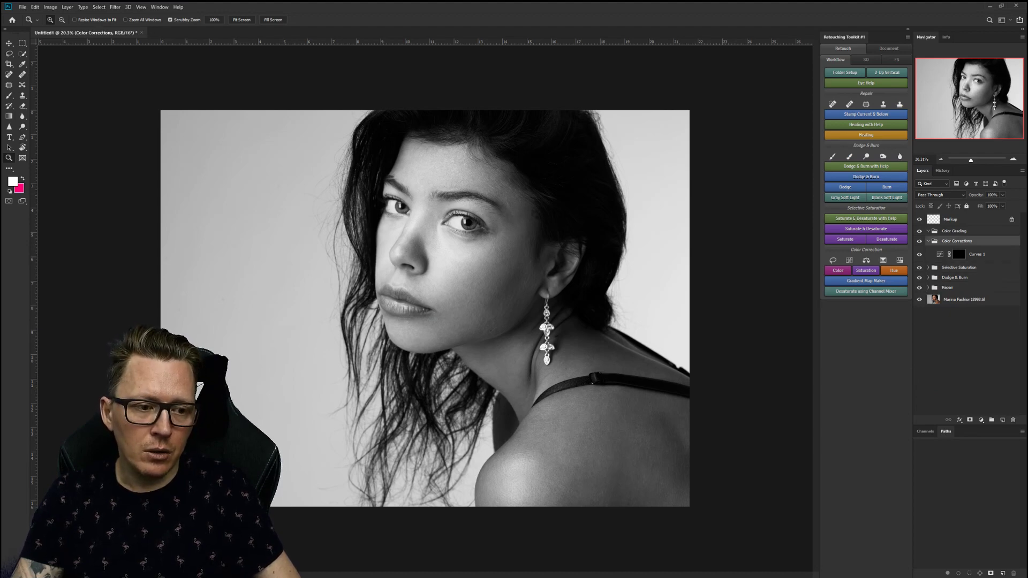
Hide the Eye Help group in Dodge & Burn to restore colour, then zoom into the right eye.
click(927, 278)
click(919, 287)
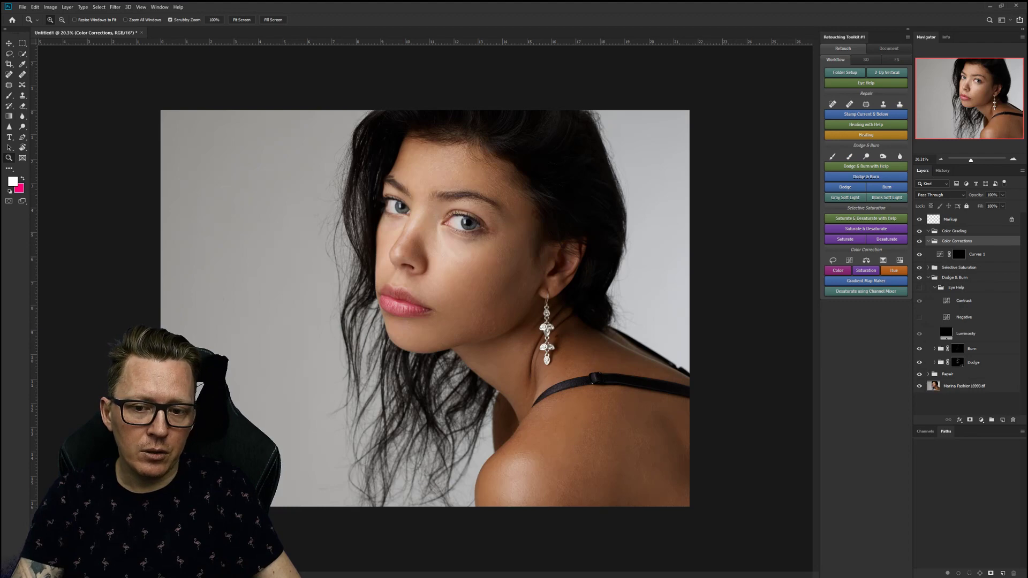
click(928, 277)
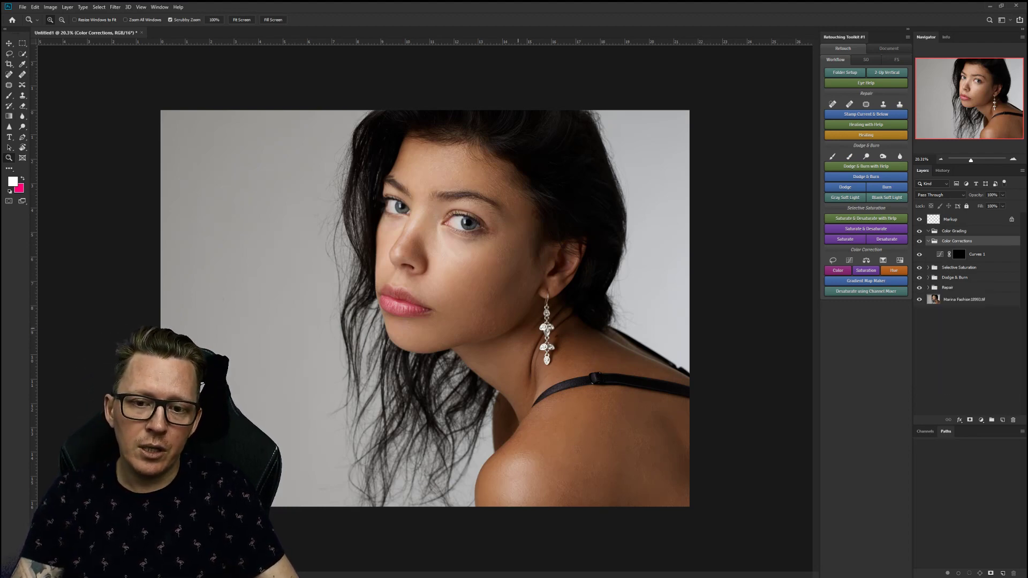
drag(488, 225, 576, 225)
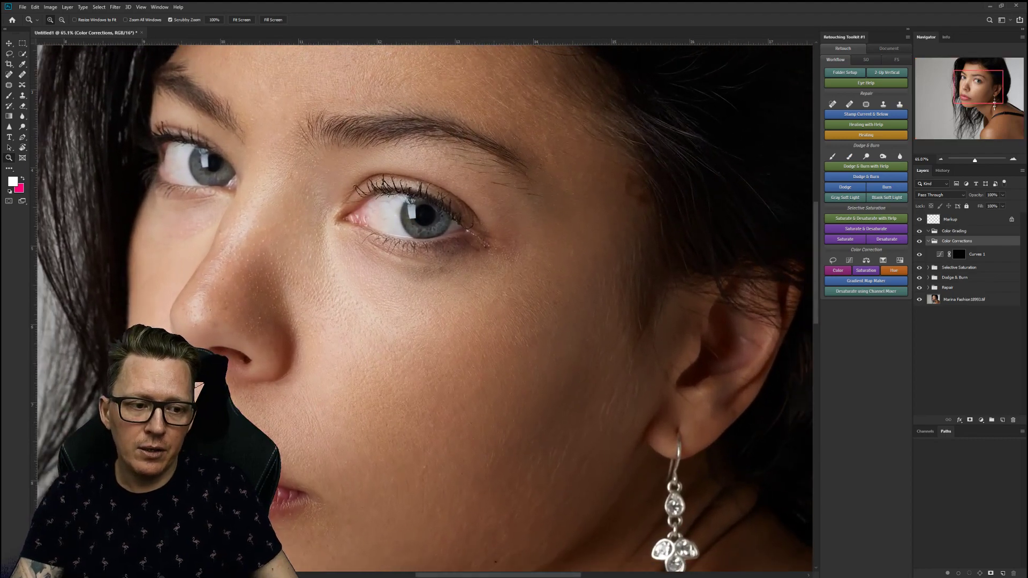
Target the Curves 1 layer mask with the Brush tool and adjust its size.
click(959, 254)
key(b)
key(])
key(])
key(])
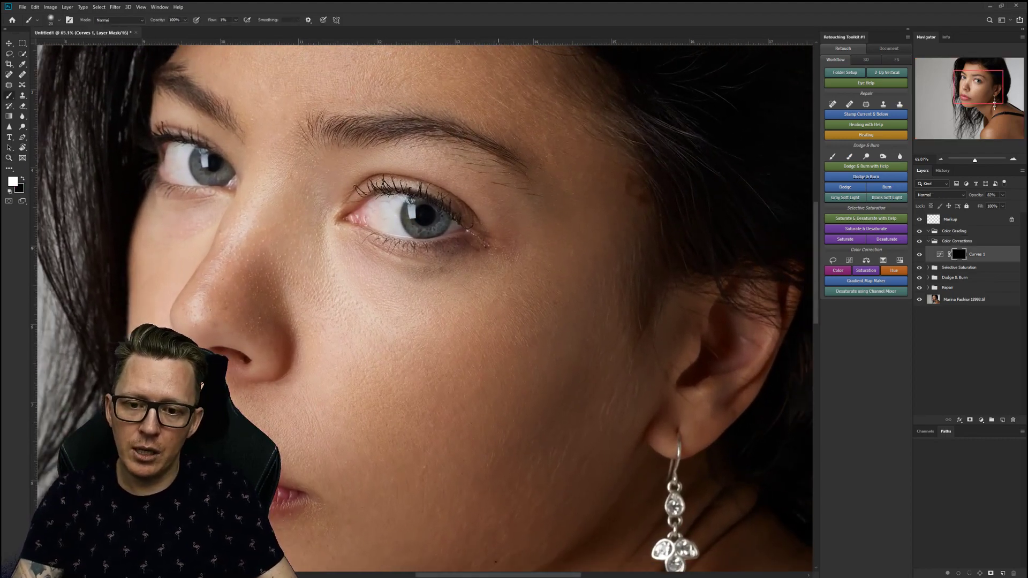
key([)
key([)
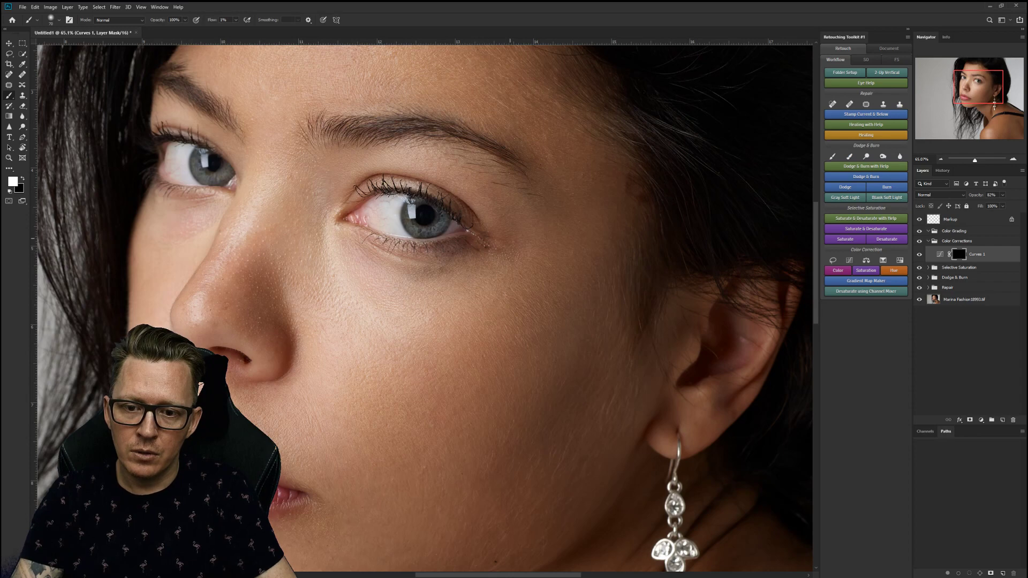
Toggle Curves 1 off and back on to compare, then target the Dodge layer's mask.
key(ctrl+comma)
key(ctrl+comma)
key(ctrl+comma)
key(ctrl+comma)
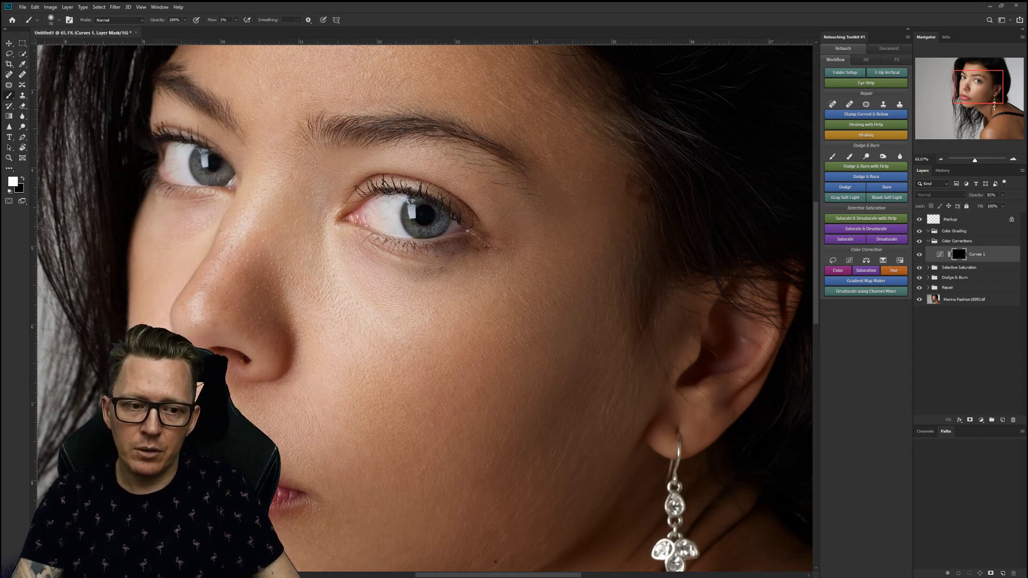
key(ctrl+comma)
key(ctrl+comma)
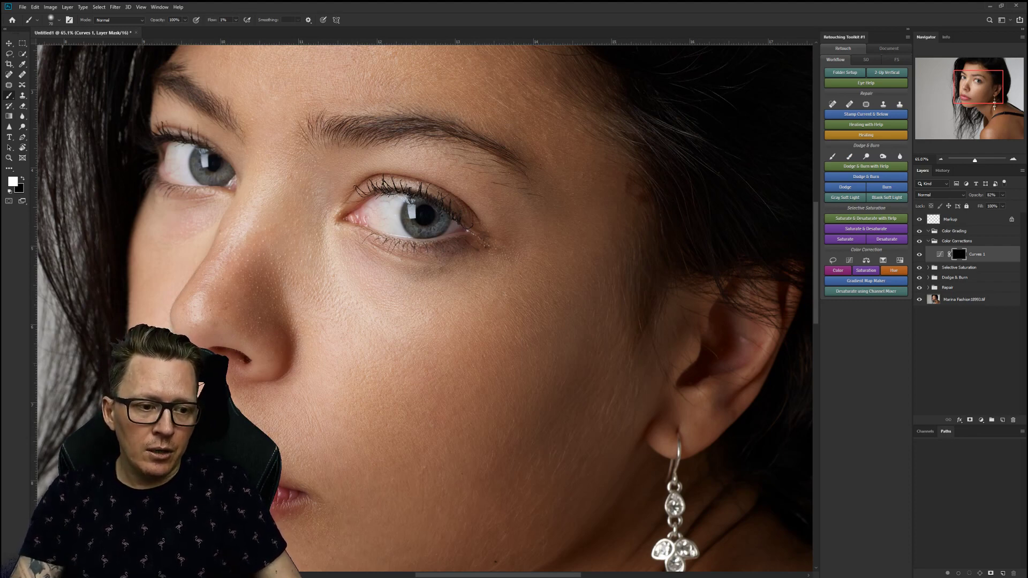
click(958, 362)
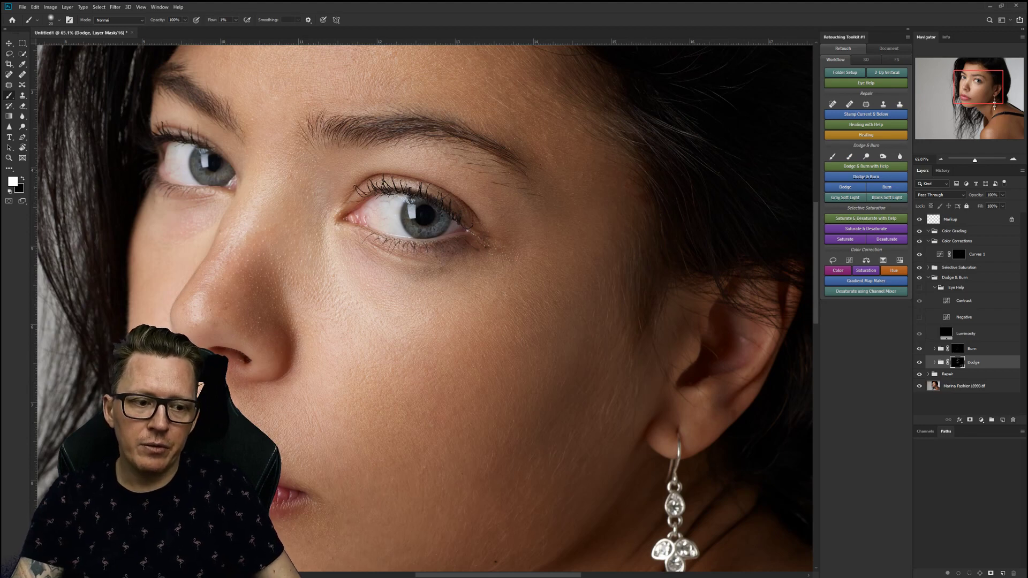
Select the Desaturate mask in Selective Saturation and zoom out to the face and shoulders.
click(929, 267)
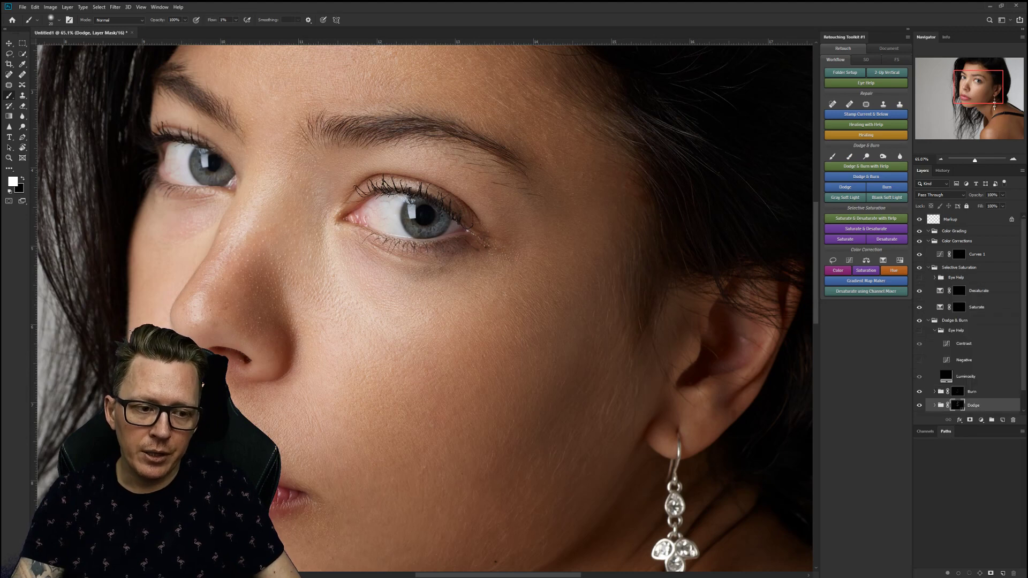
click(959, 291)
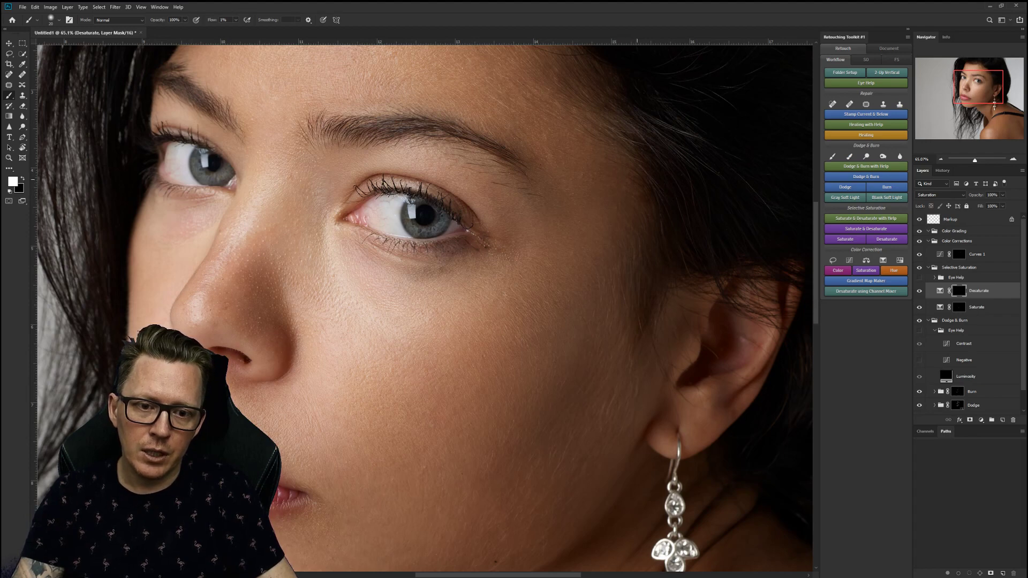
key(z)
drag(568, 331, 452, 331)
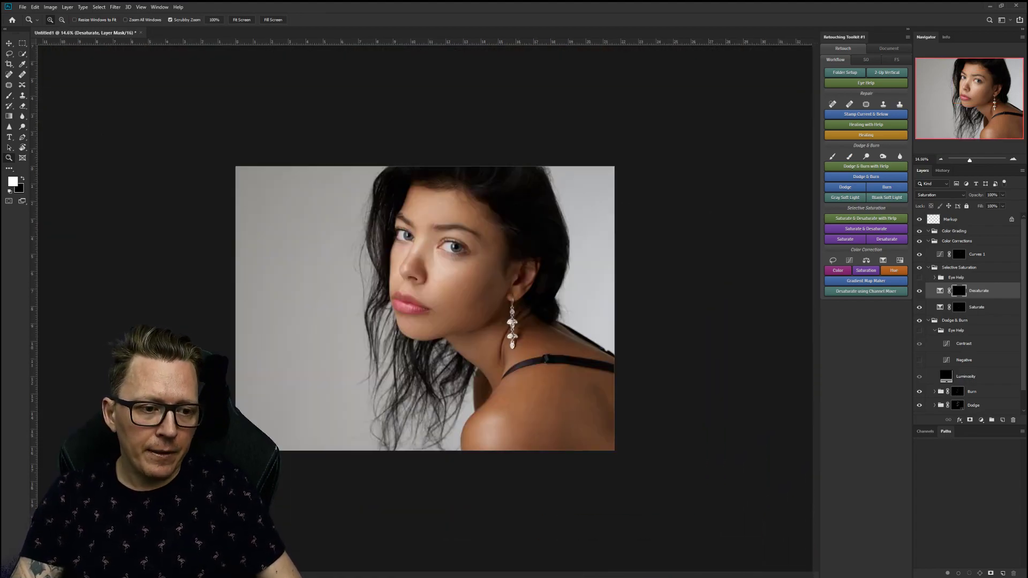
Collapse the Selective Saturation, Dodge & Burn and Color Corrections groups, and select Color Grading.
click(928, 267)
click(927, 277)
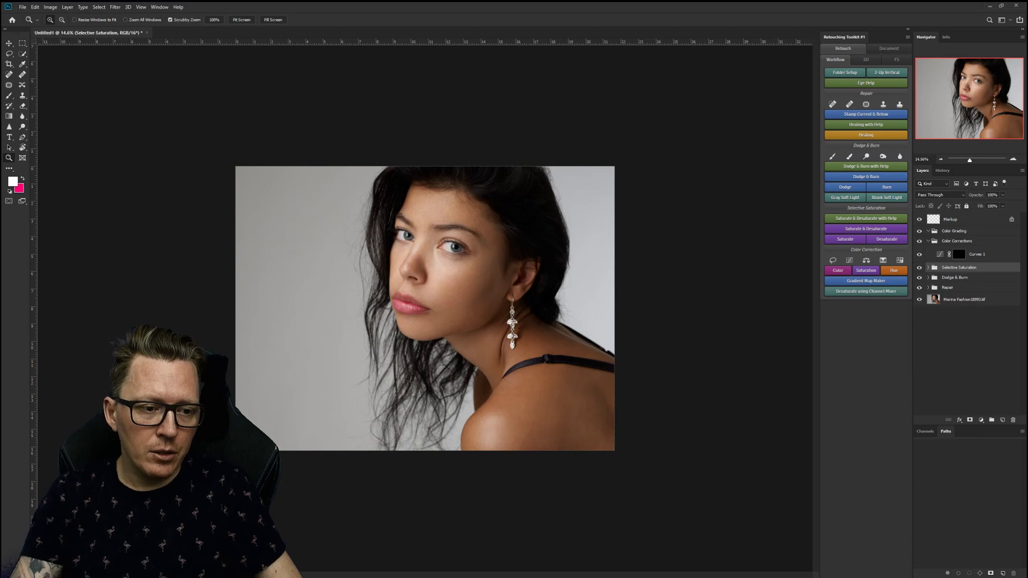
click(928, 241)
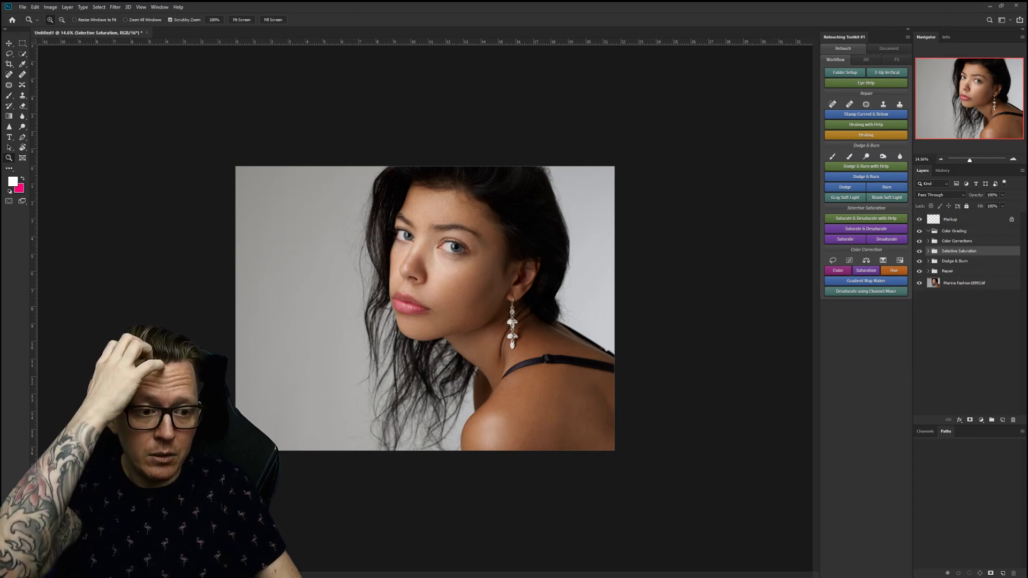
click(955, 231)
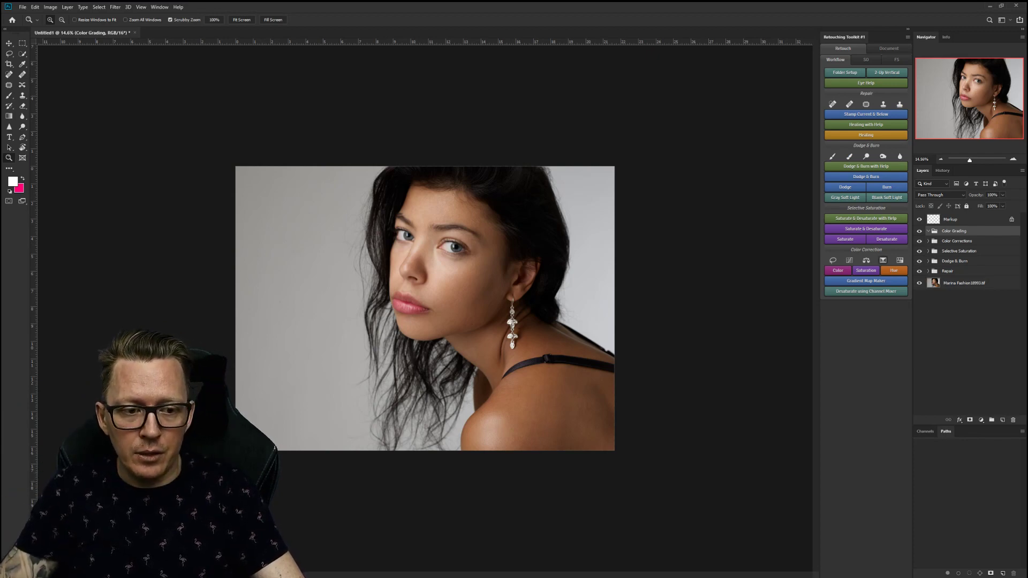
Add a Selective Color adjustment, lower Cyan in the Reds, and switch to Yellows.
click(883, 260)
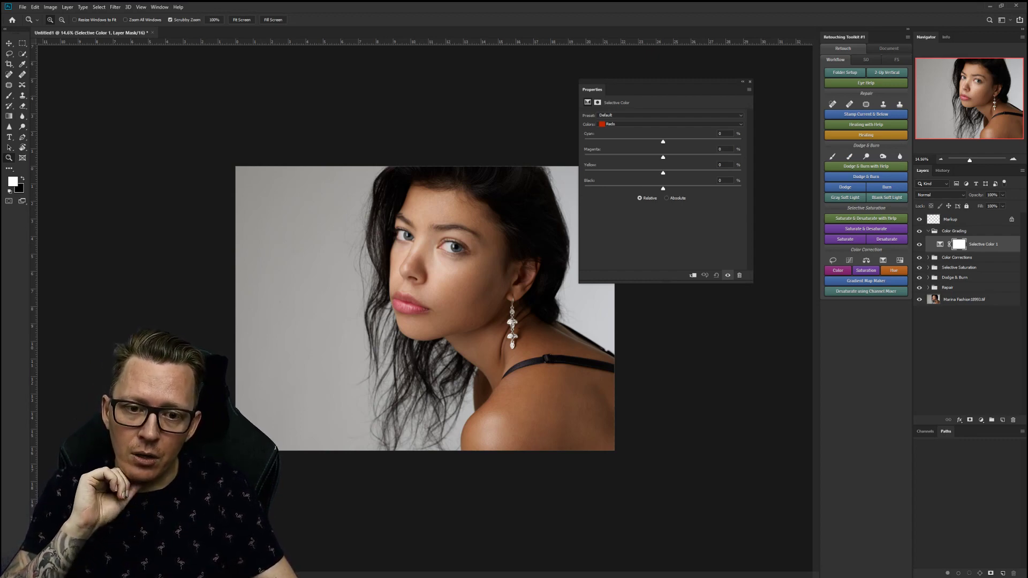
drag(663, 141, 665, 173)
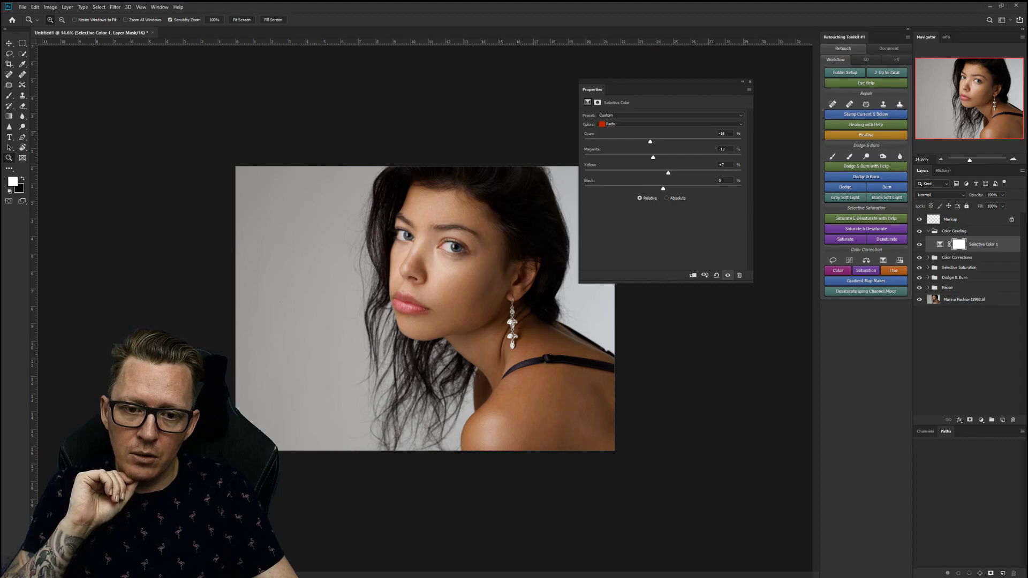
click(669, 123)
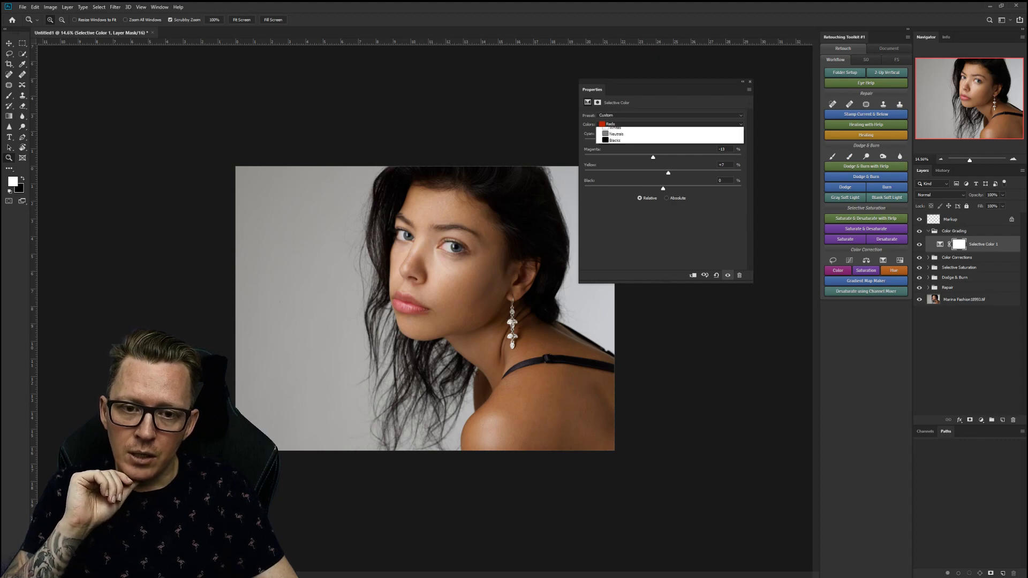
click(670, 137)
click(670, 124)
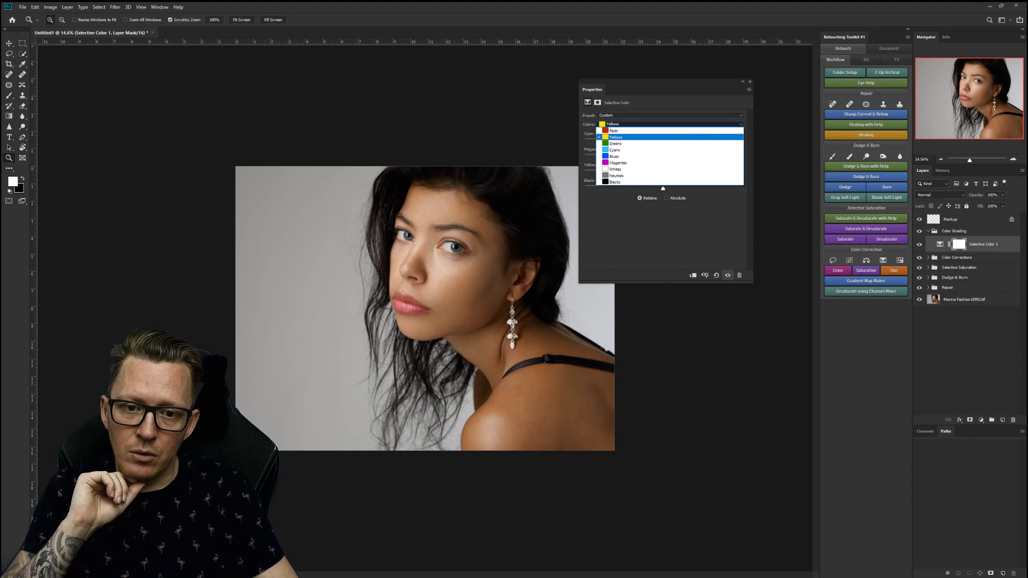
click(670, 136)
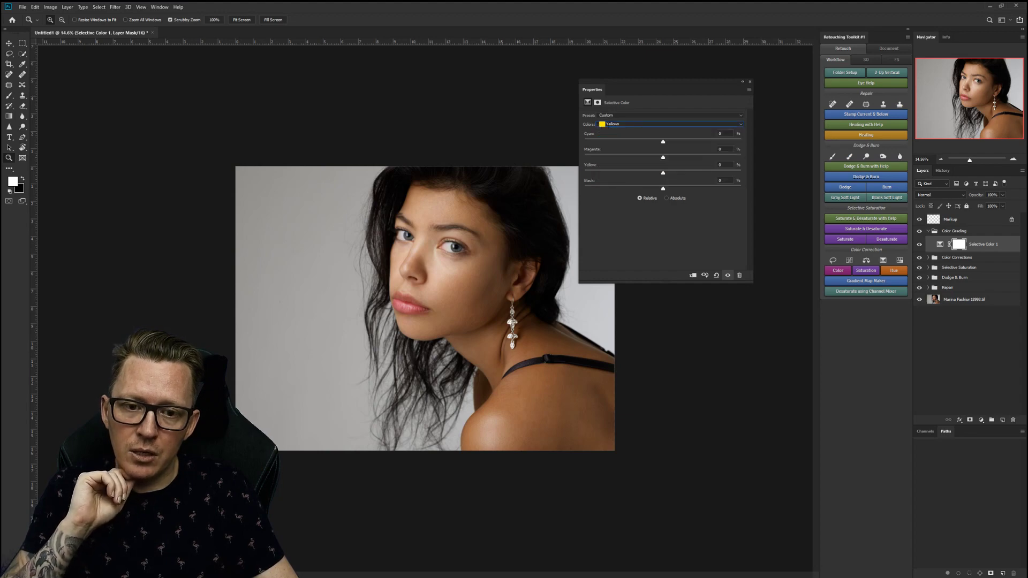
Set the Yellows to Cyan -10, Magenta -6, Yellow +4, with Black at 0.
drag(680, 142, 654, 141)
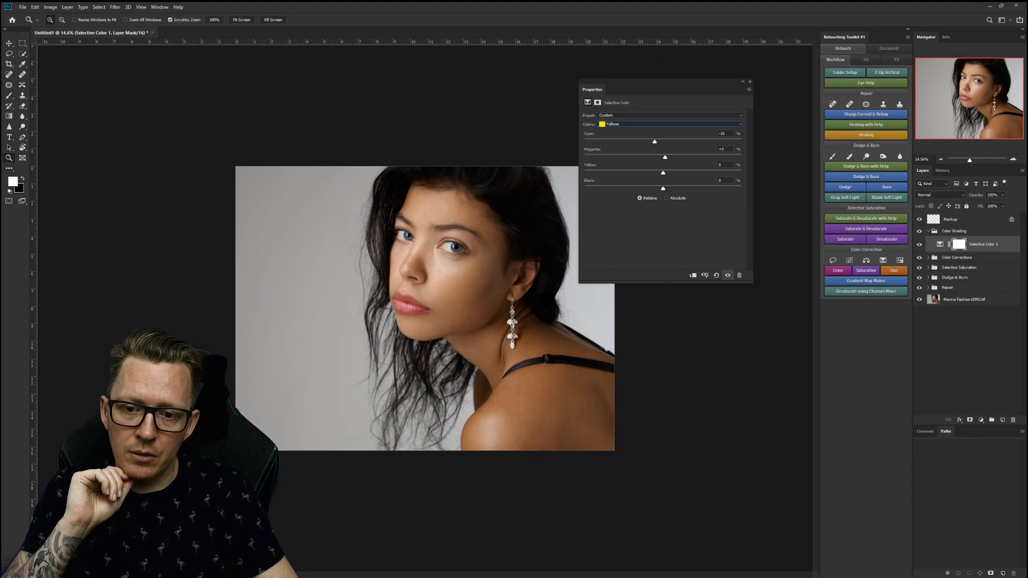
mouse_move(656, 157)
mouse_down()
mouse_move(686, 172)
mouse_move(666, 172)
mouse_up()
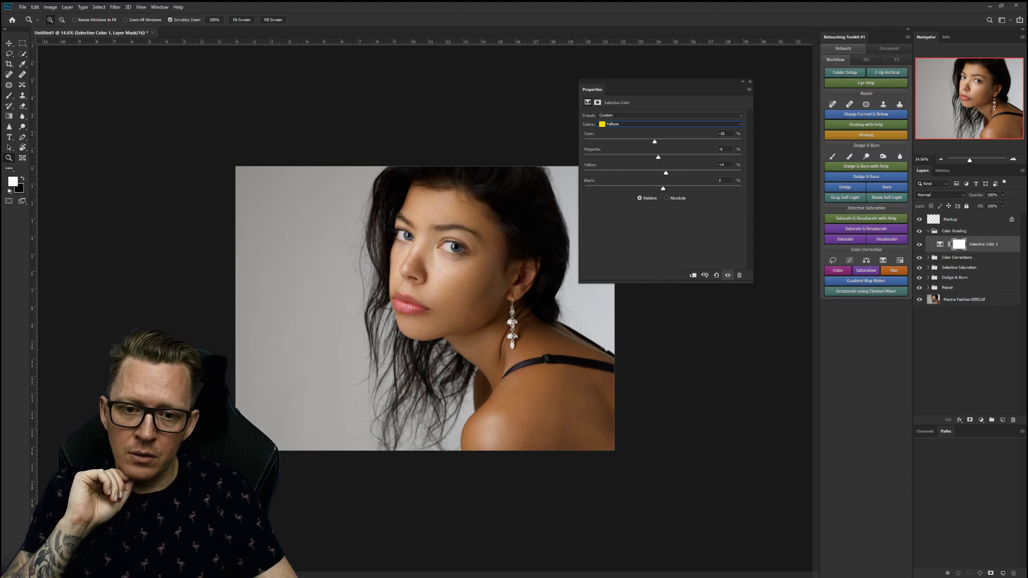
drag(665, 188, 663, 188)
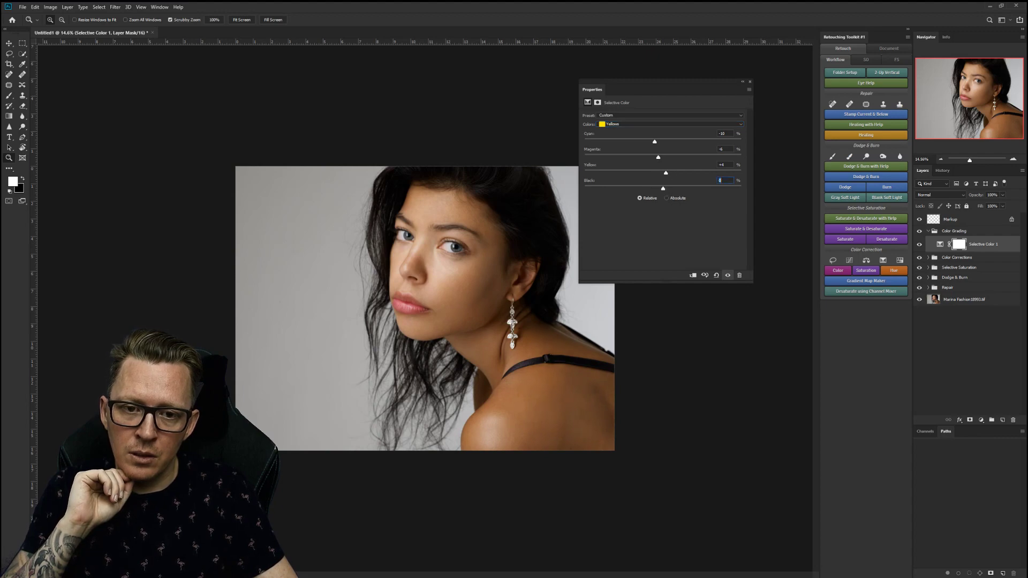
click(669, 123)
Try shifting Cyan in the Greens and test the Black amount in the Cyans.
key(Return)
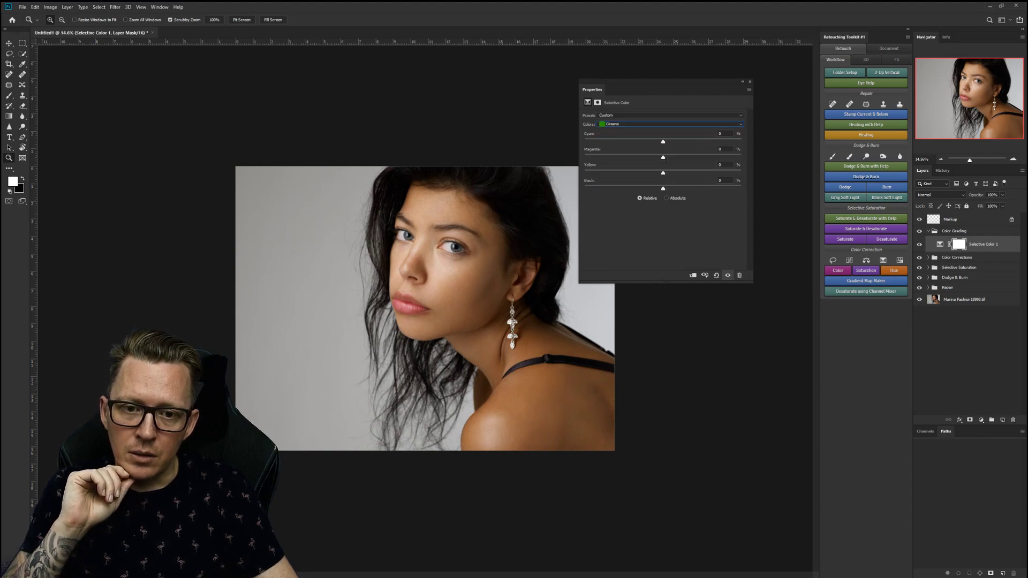
drag(663, 141, 610, 141)
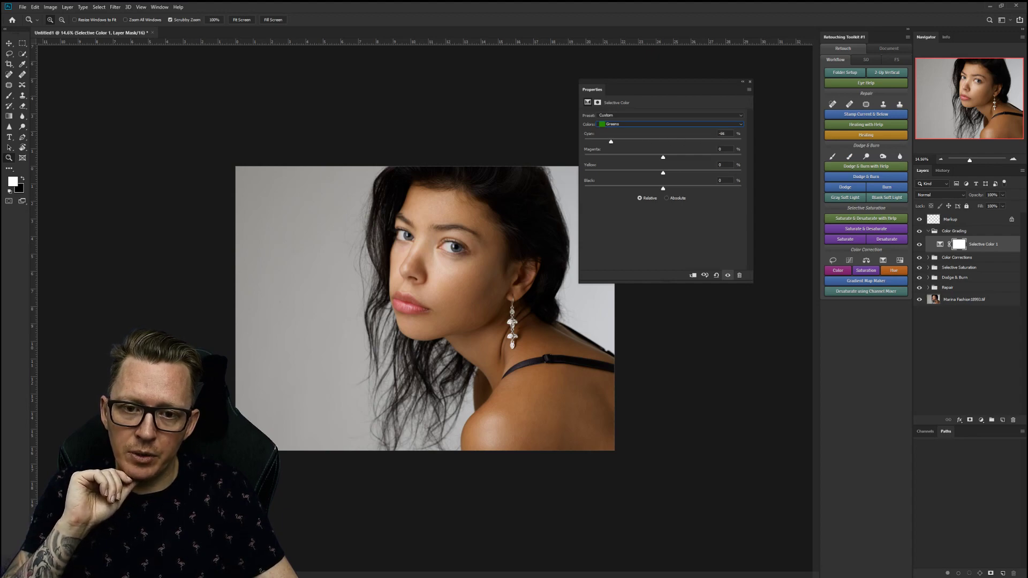
click(669, 123)
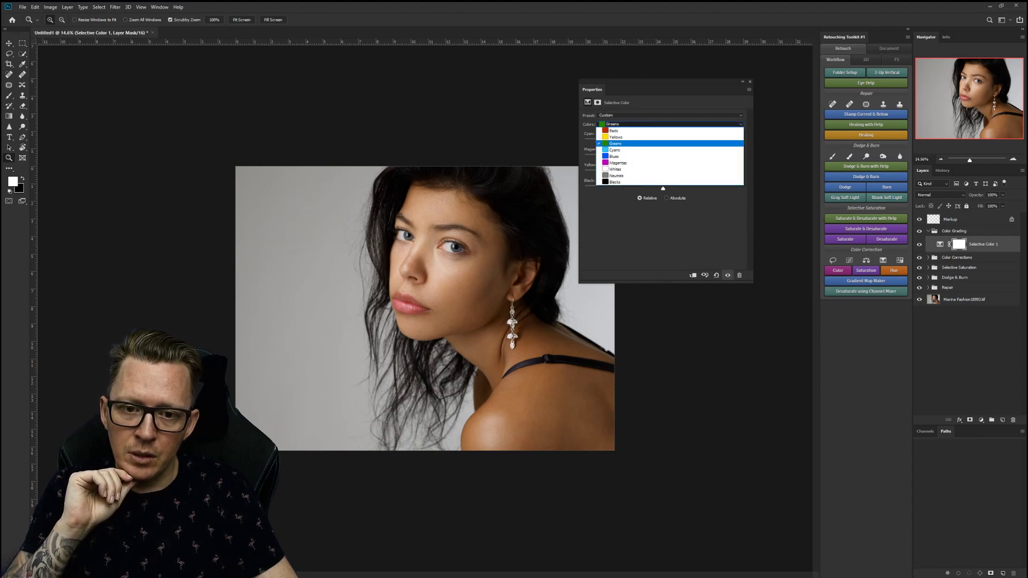
click(615, 150)
drag(641, 188, 662, 188)
Lower Black in the Blues and fine-tune the Black amount in the Magentas.
click(669, 124)
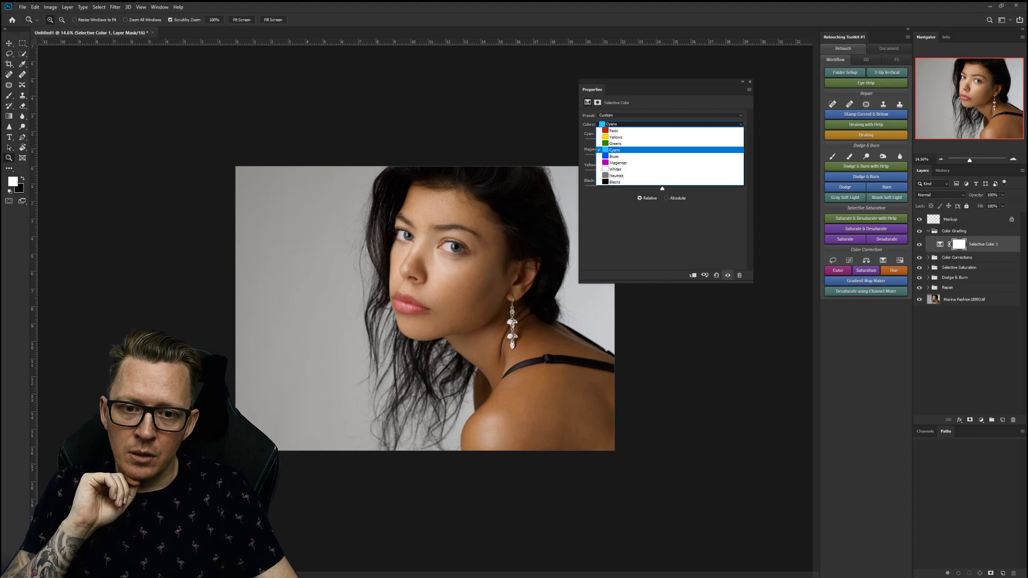
click(643, 157)
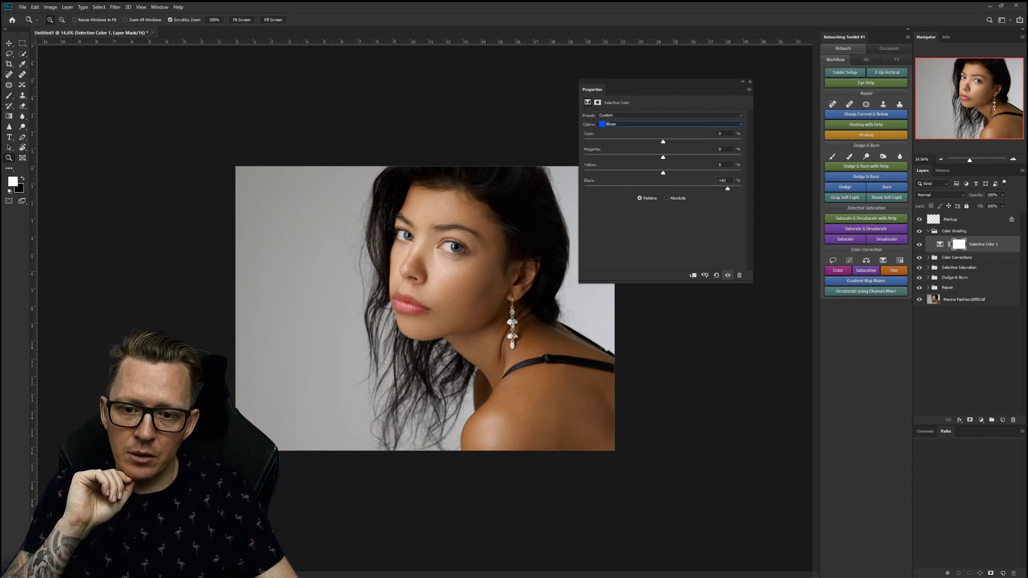
drag(739, 188, 625, 188)
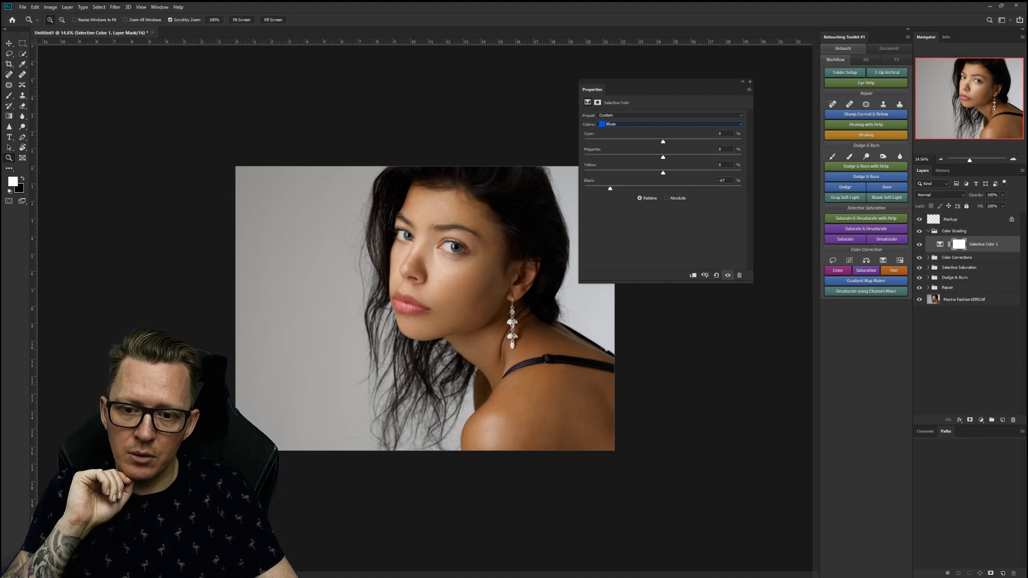
drag(734, 188, 684, 188)
click(669, 124)
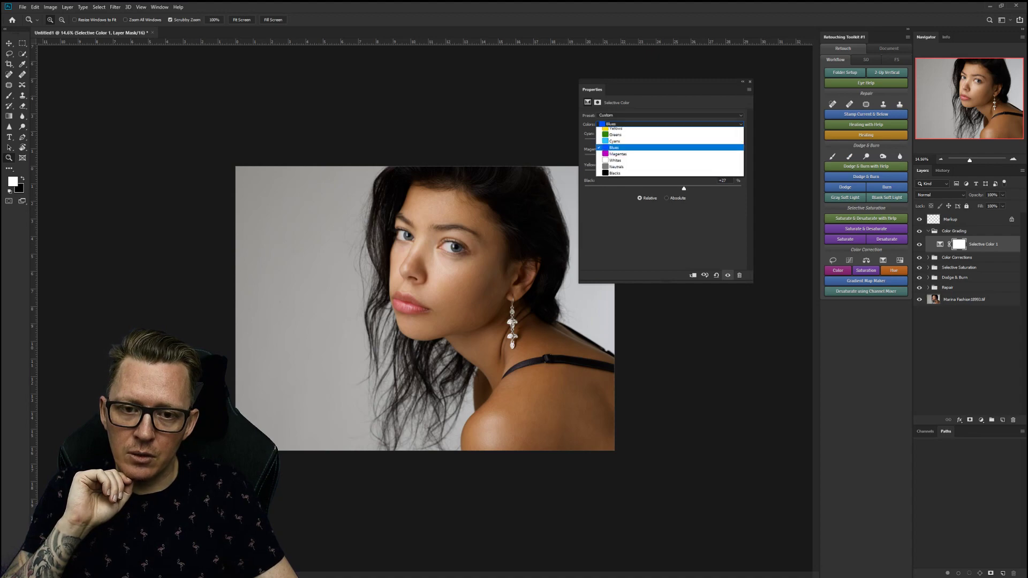
click(669, 162)
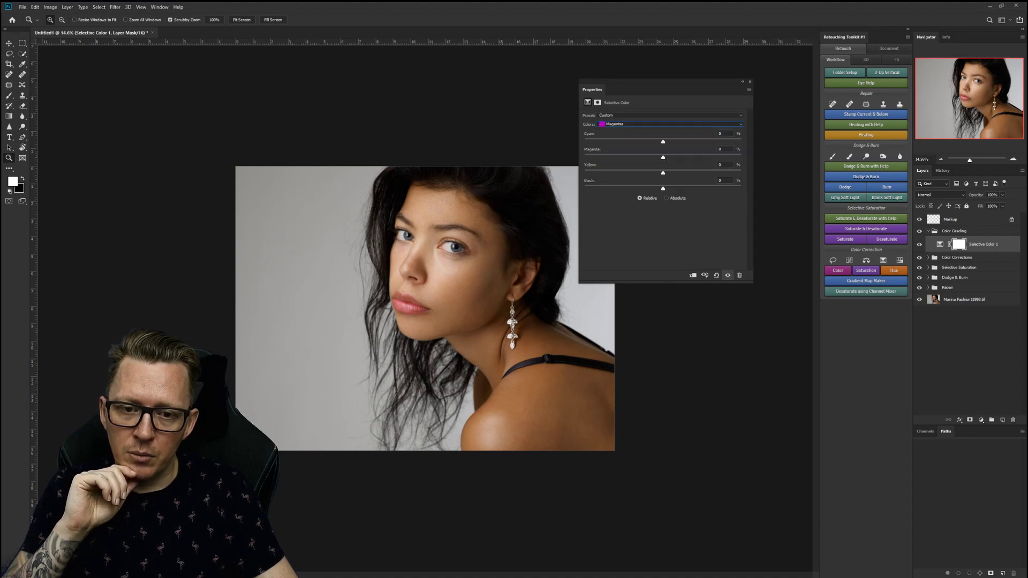
drag(662, 189, 730, 188)
mouse_move(640, 189)
mouse_down()
mouse_move(687, 188)
mouse_move(625, 188)
mouse_up()
Readjust Black in the Blues, then check the Blacks range, leaving it at zero.
click(669, 123)
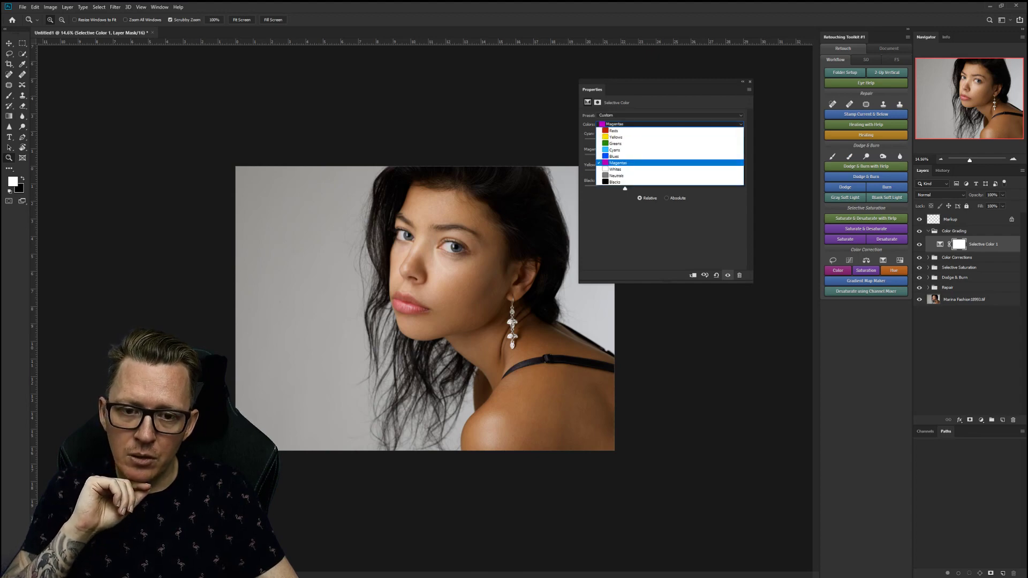
click(616, 156)
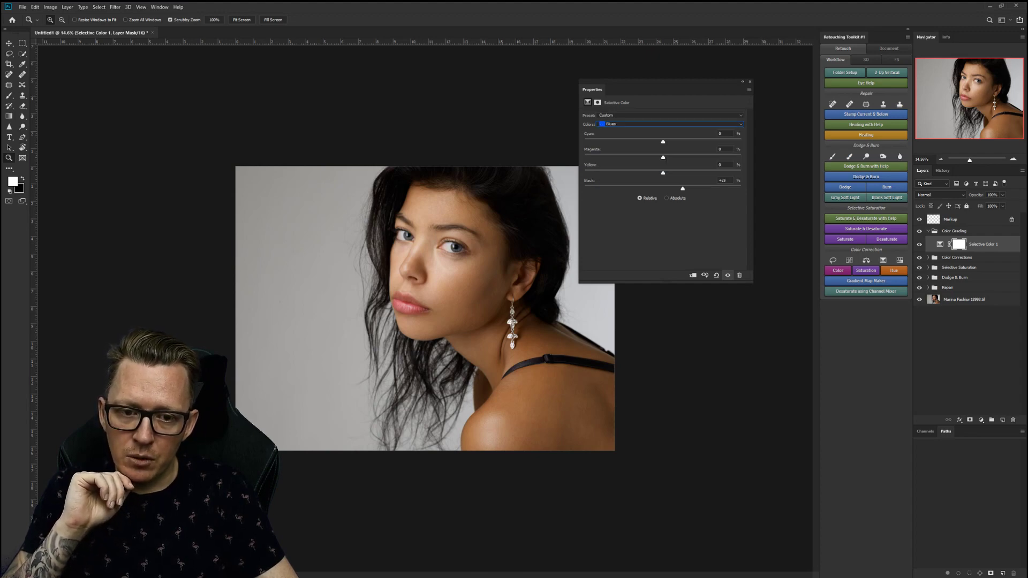
drag(608, 188, 659, 189)
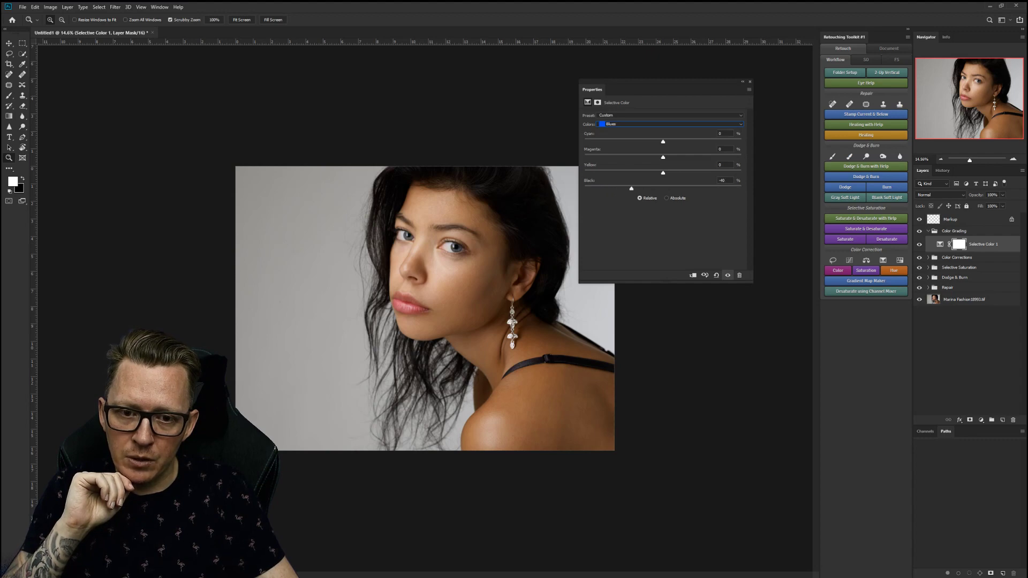
click(669, 123)
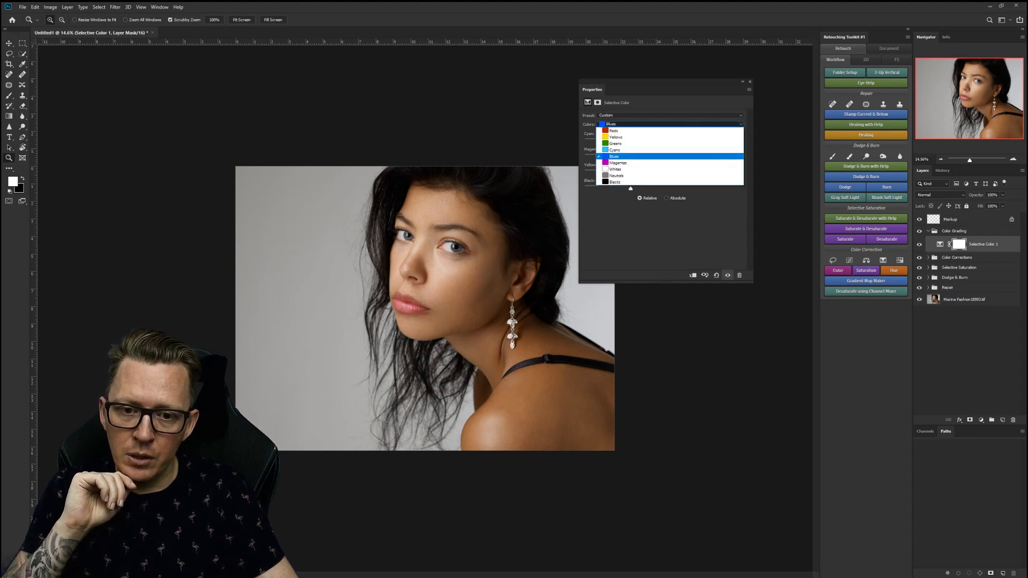
click(615, 182)
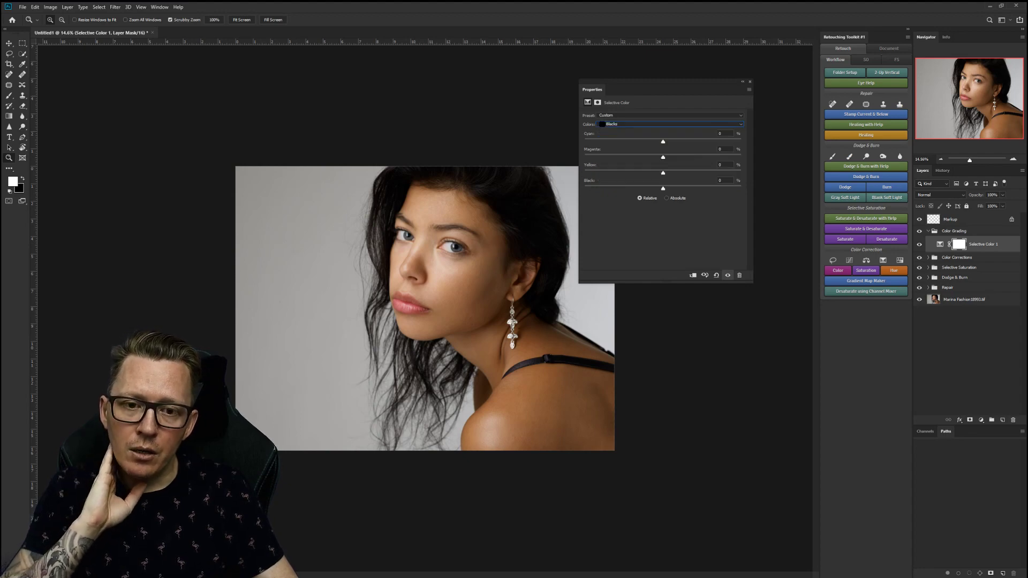
click(669, 124)
In the Whites range, shift Cyan and reduce Magenta and Yellow.
click(615, 165)
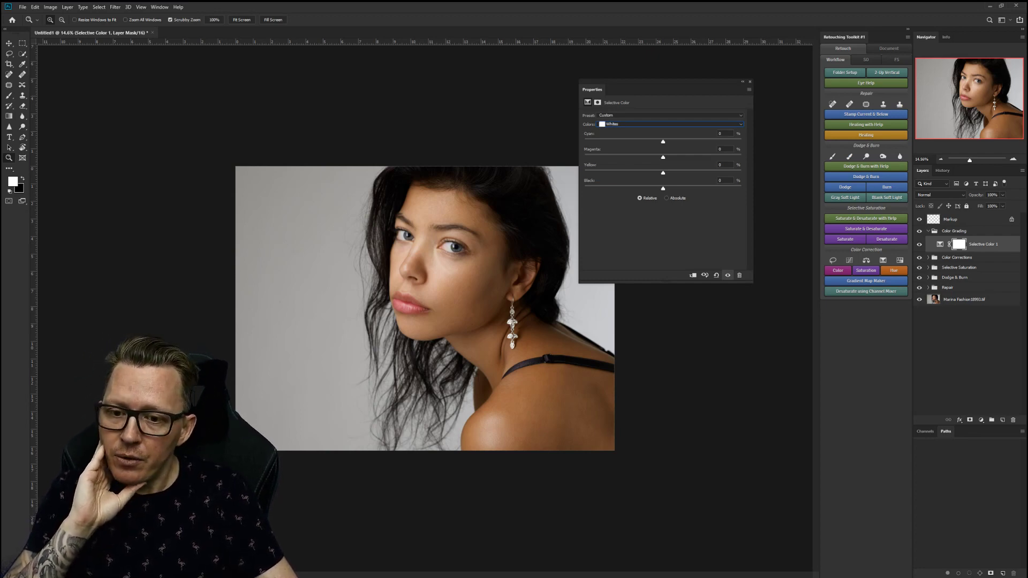
mouse_move(663, 142)
mouse_down()
mouse_move(630, 141)
mouse_move(678, 141)
mouse_up()
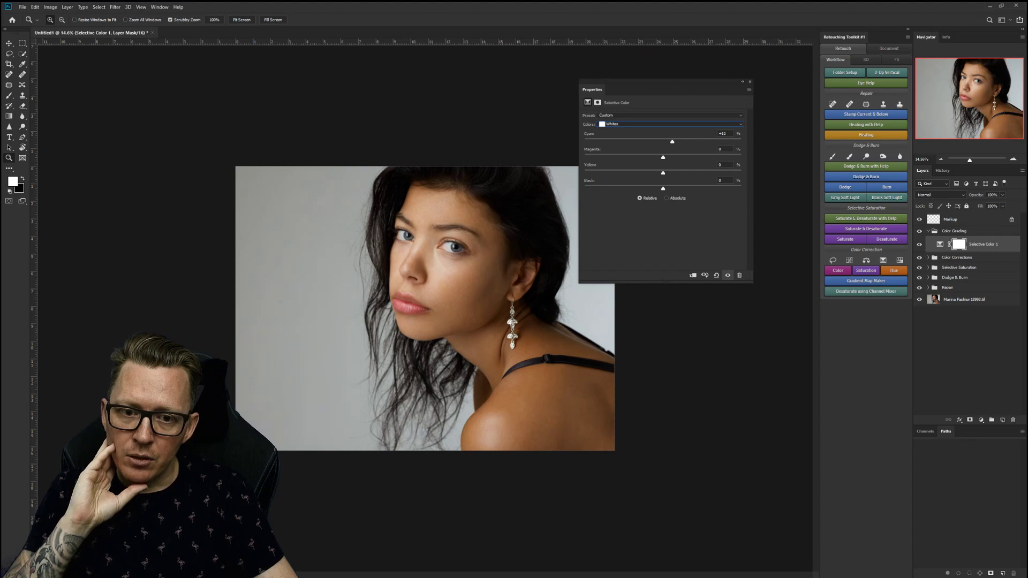
drag(663, 157, 655, 157)
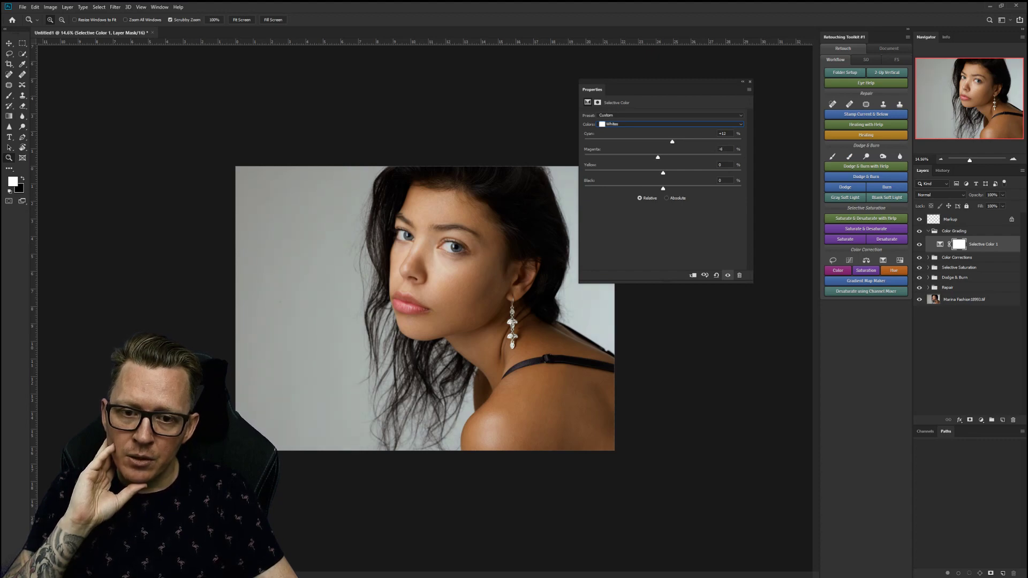
drag(655, 173, 647, 172)
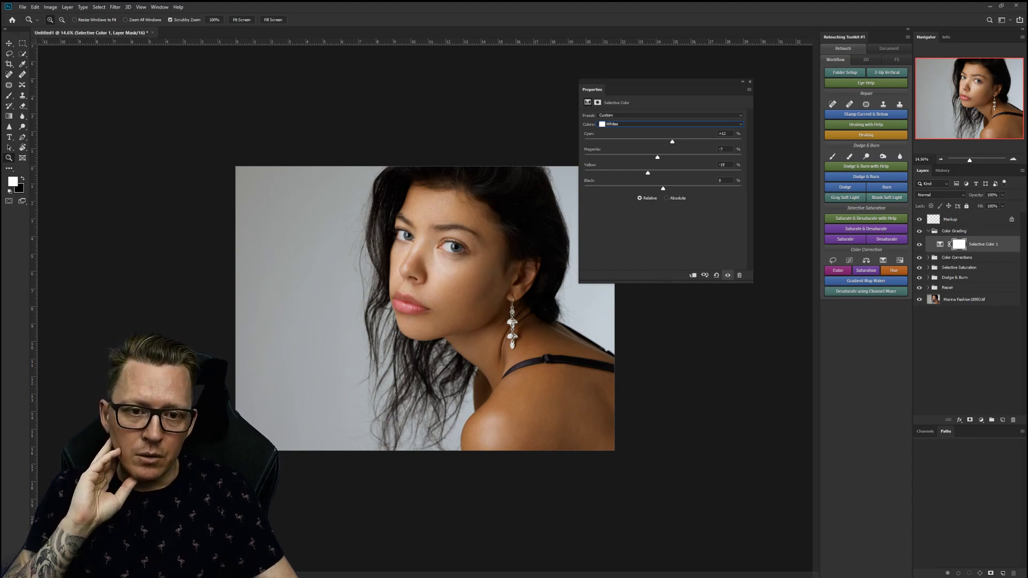
In the Neutrals range, reduce Cyan slightly and nudge the Yellow amount.
click(670, 123)
click(670, 176)
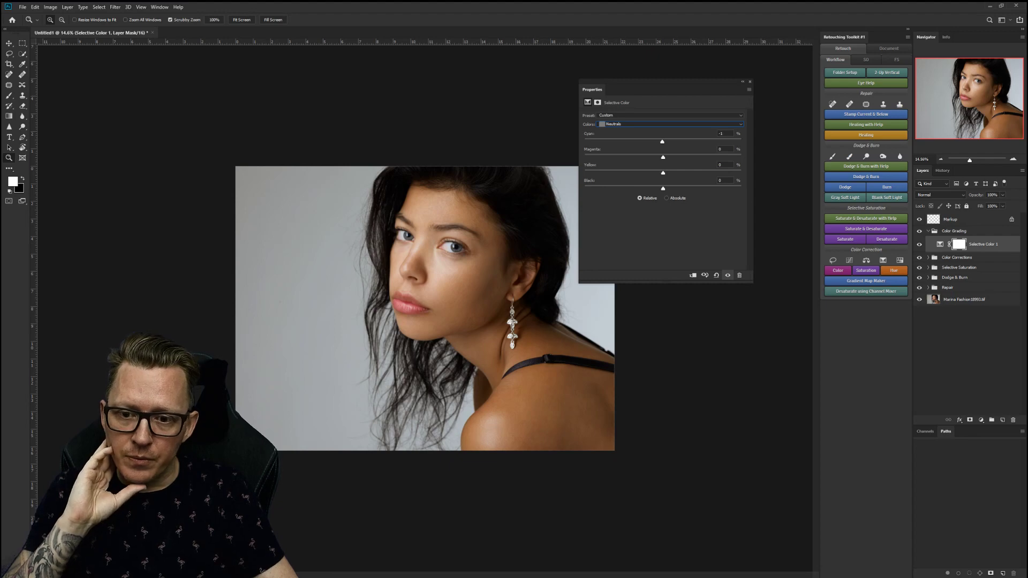
drag(663, 142, 661, 158)
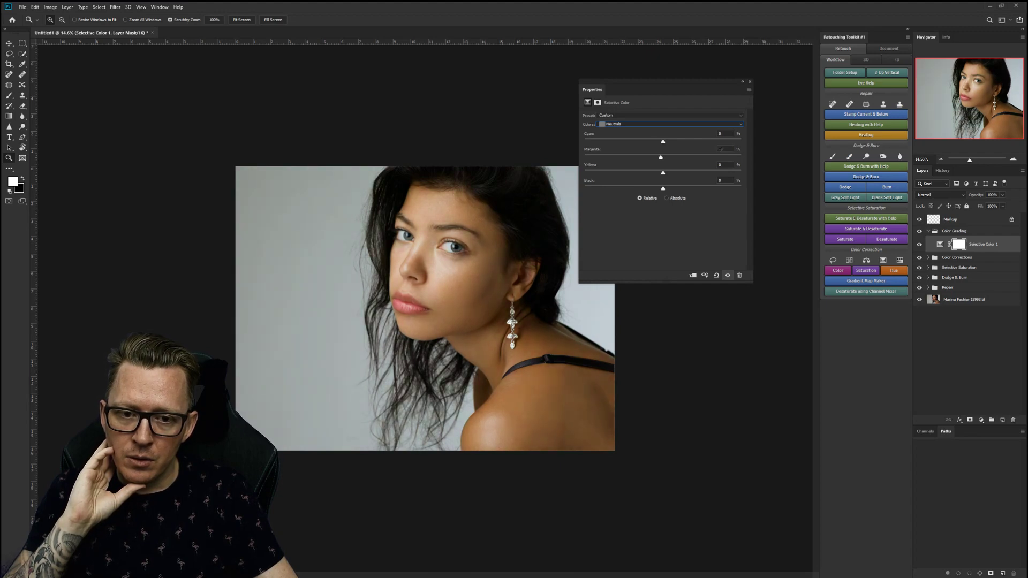
drag(660, 173, 661, 173)
Set the Blacks range to Yellow -4 and Black -4 to cool the shadows.
click(670, 124)
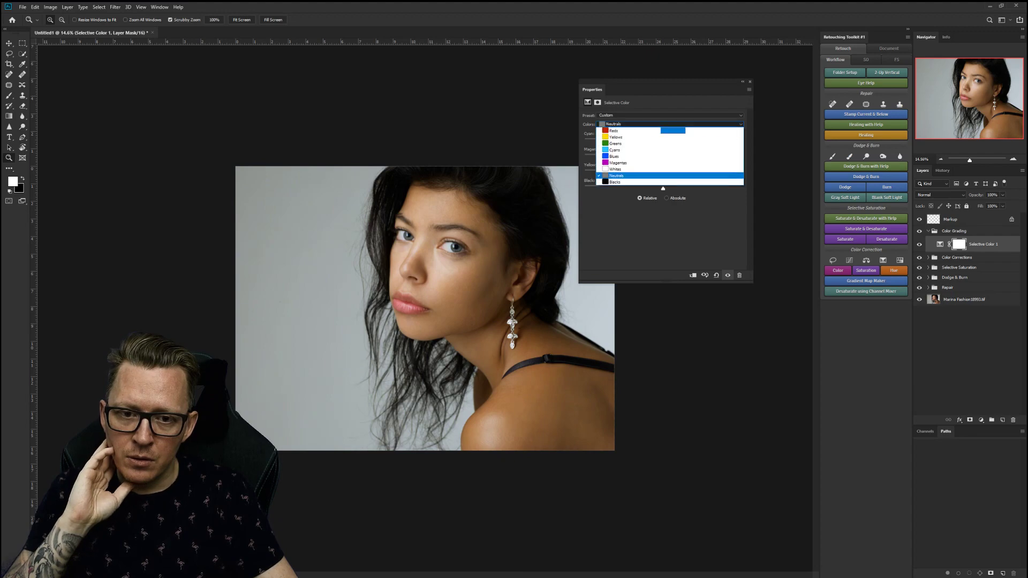
click(615, 182)
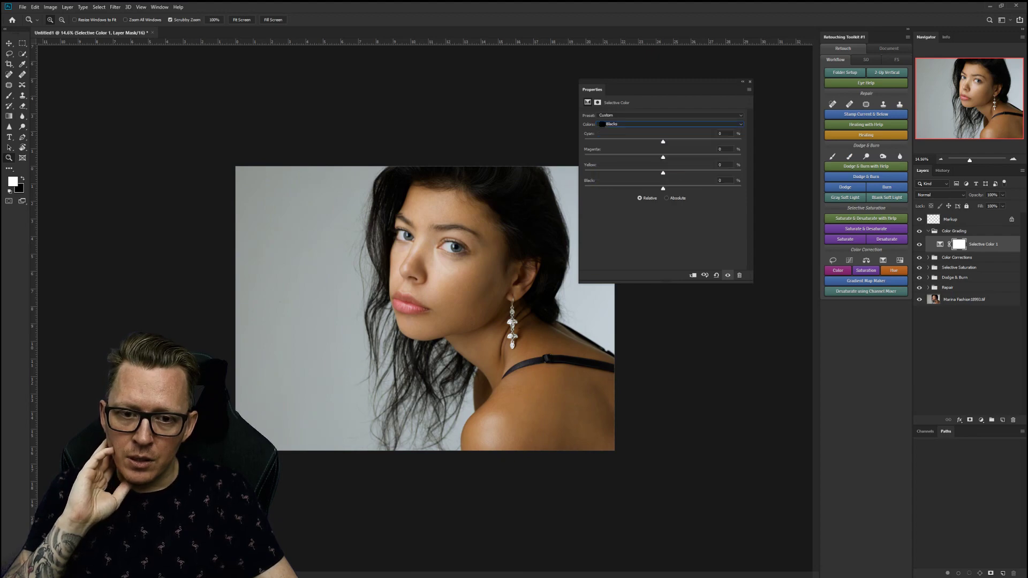
drag(663, 189, 659, 189)
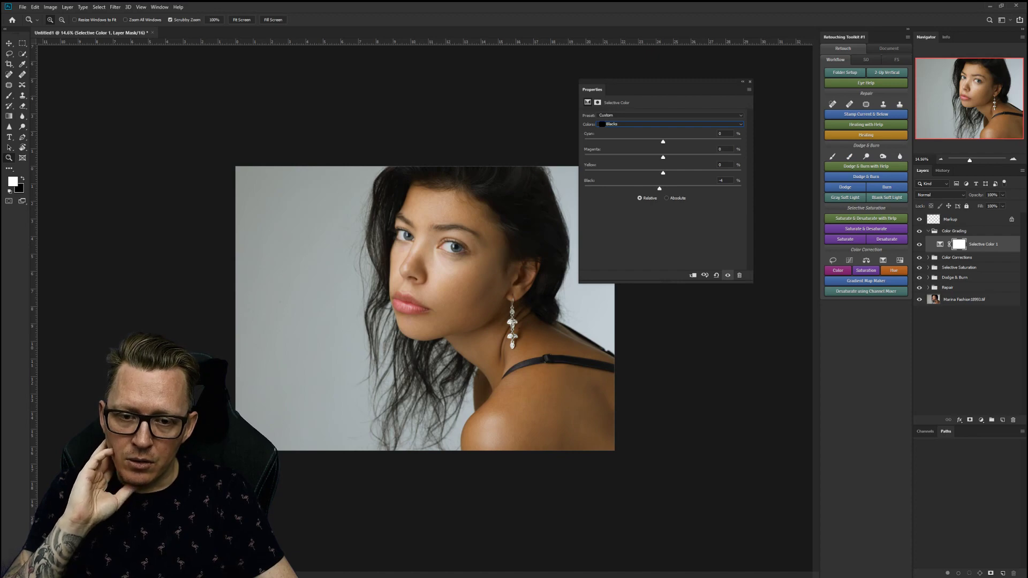
drag(663, 173, 659, 173)
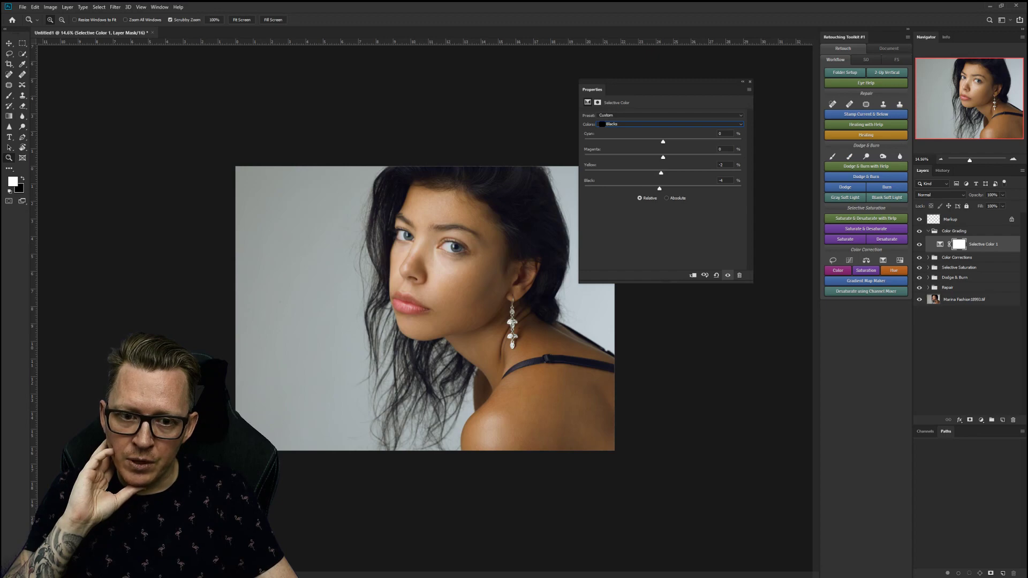
drag(661, 173, 659, 173)
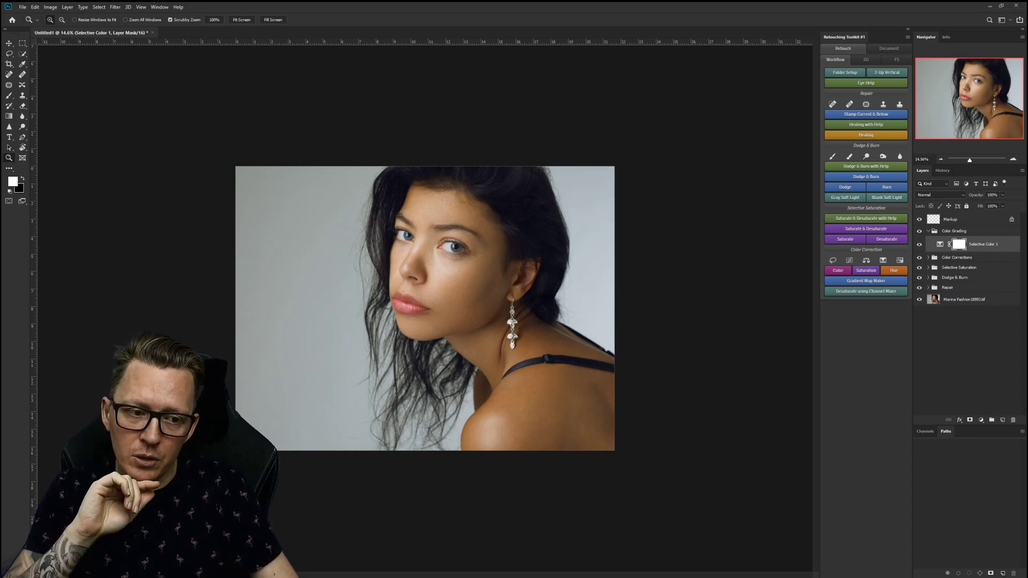
Delete Selective Color 1's layer mask and compare the image with it off and on.
drag(958, 244, 1013, 420)
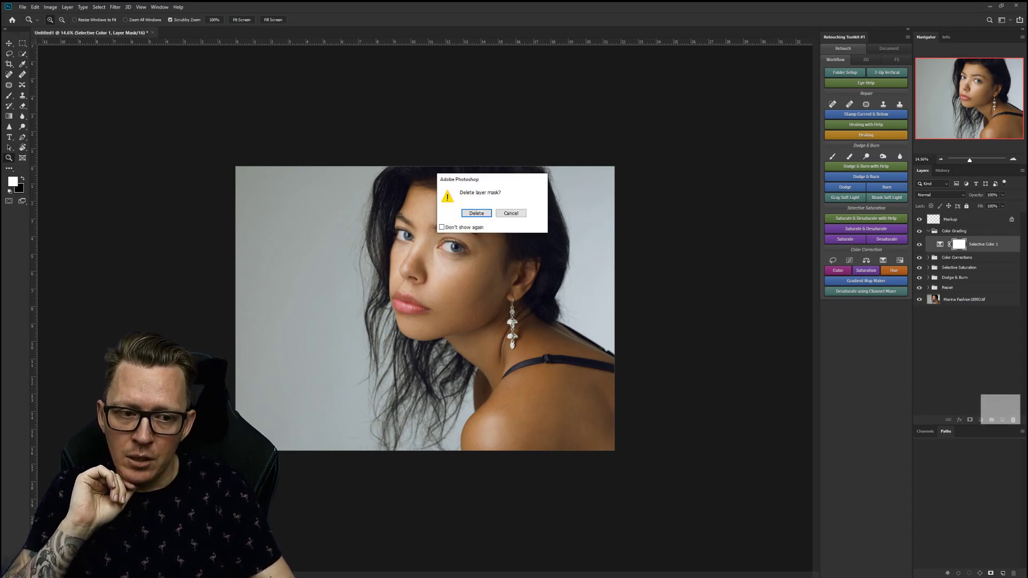
key(Return)
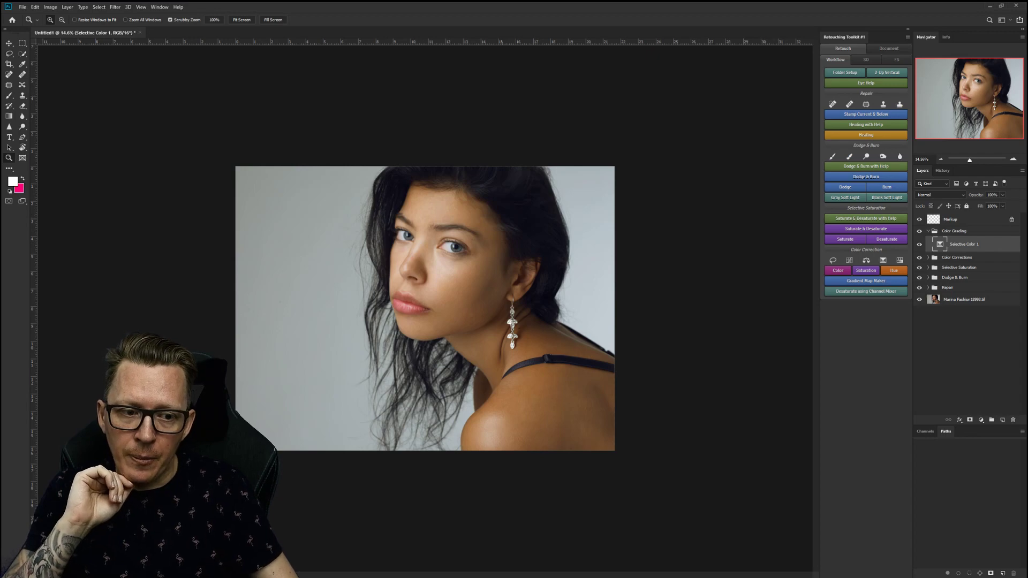
key(ctrl+comma)
key(ctrl+comma)
key(ctrl+comma)
key(ctrl+comma)
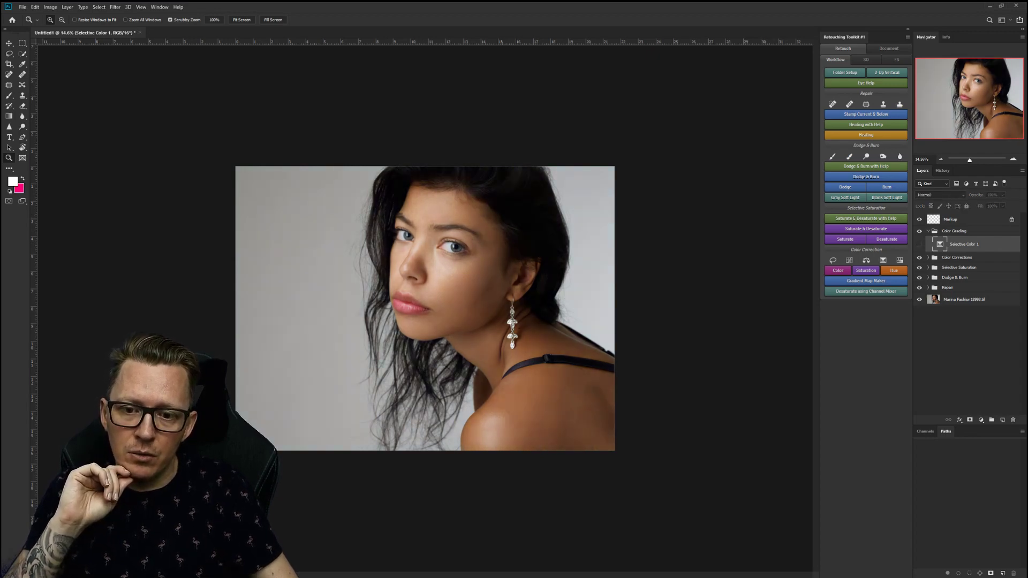
key(ctrl+comma)
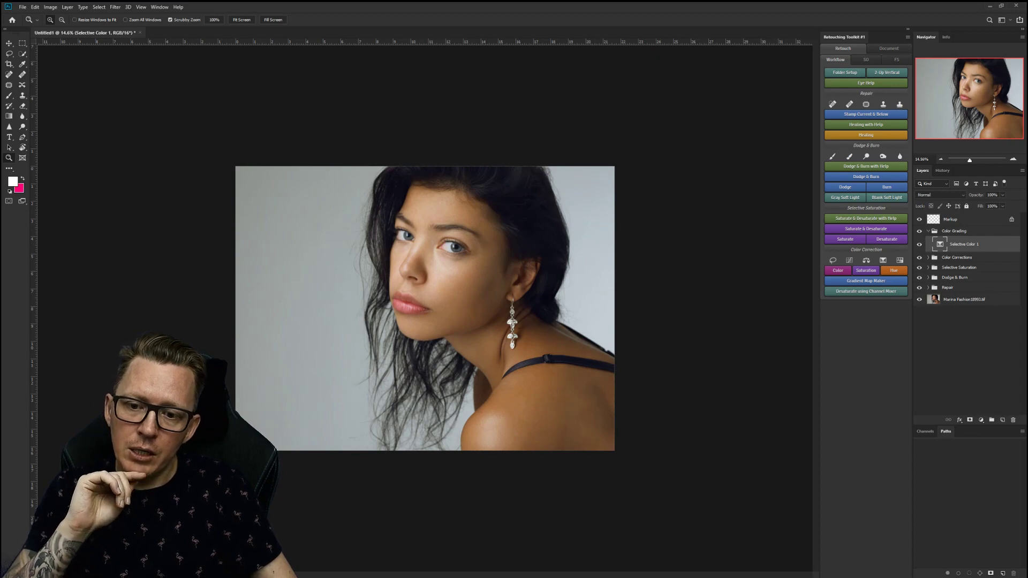
click(981, 419)
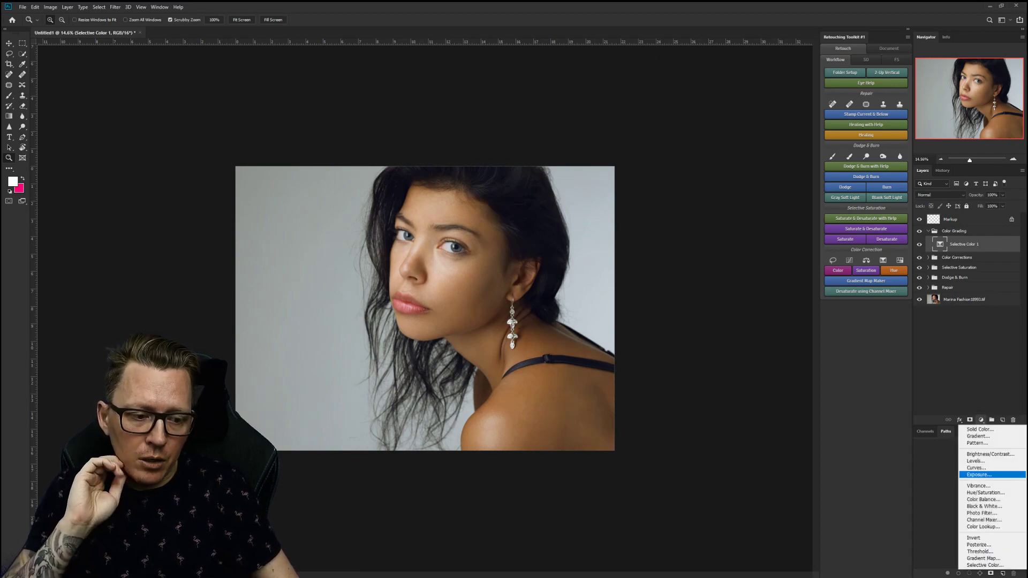
Add a Curves 2 adjustment with a gentle S-curve, raising highlights and lowering shadows.
click(976, 468)
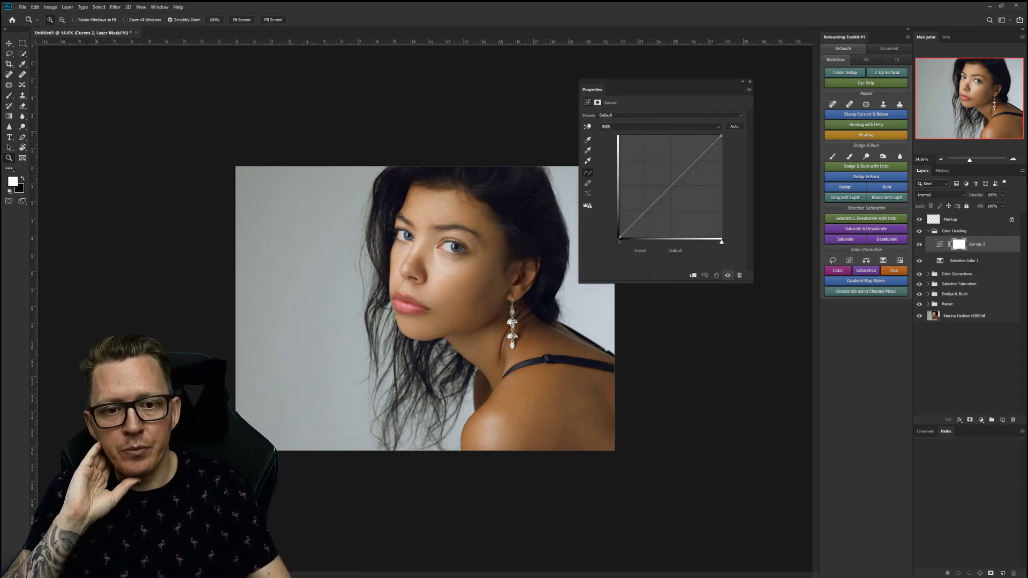
drag(711, 152, 704, 149)
drag(665, 187, 655, 209)
drag(704, 149, 703, 148)
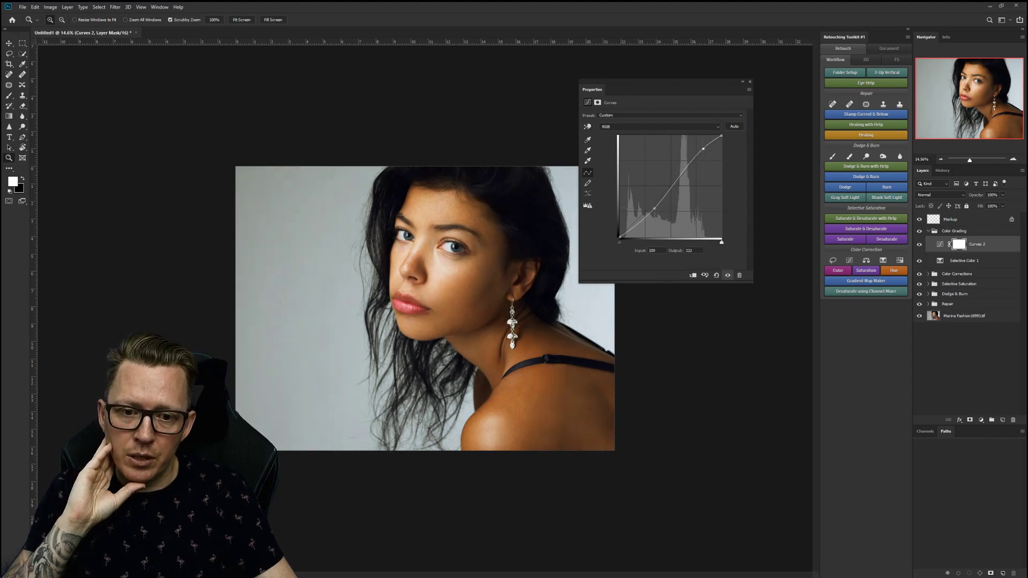
drag(654, 208, 654, 205)
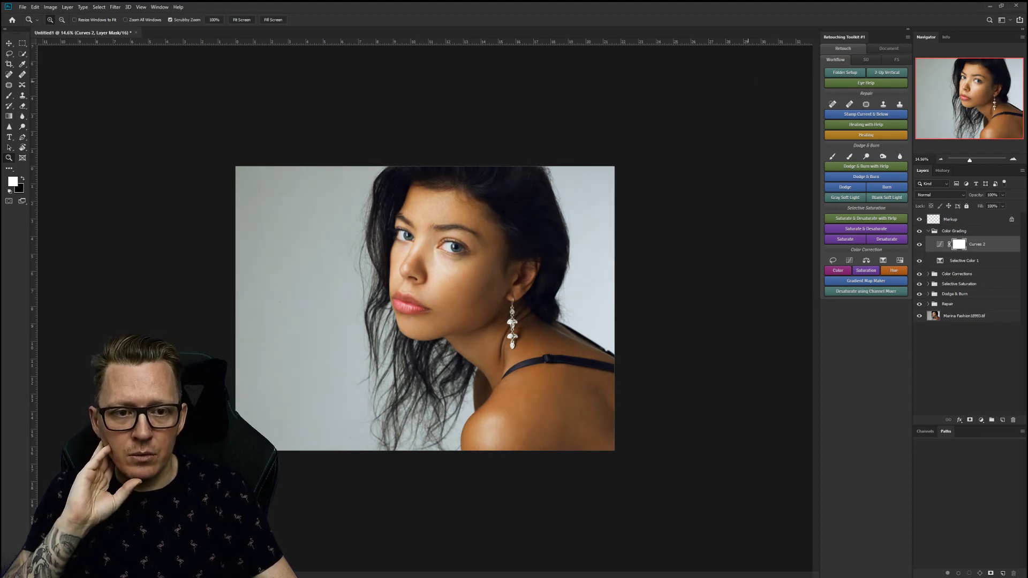
click(980, 420)
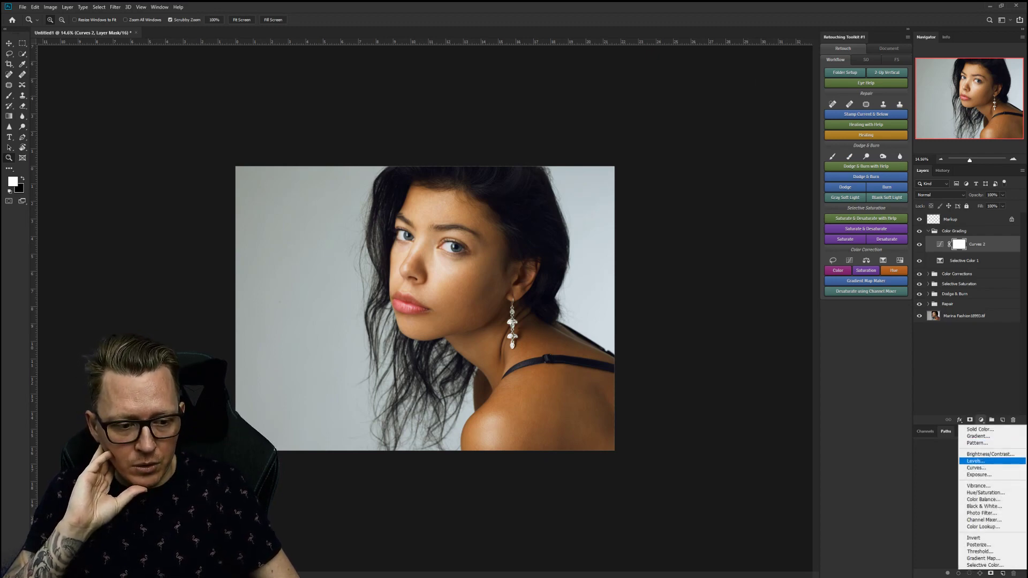
Add a Levels 1 adjustment with the white input pulled left and black input at 0.
click(976, 461)
drag(719, 174, 715, 174)
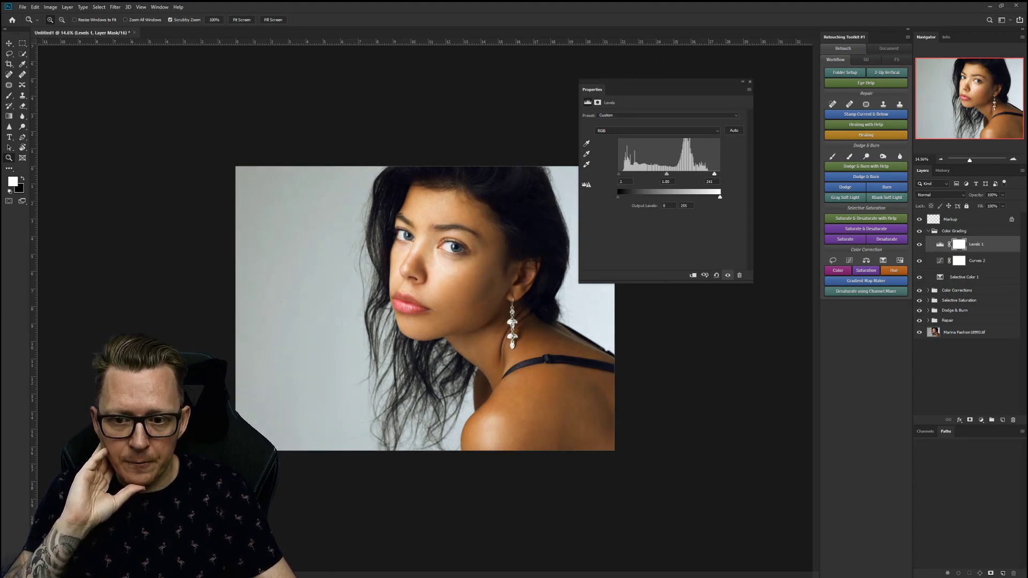
drag(621, 174, 661, 174)
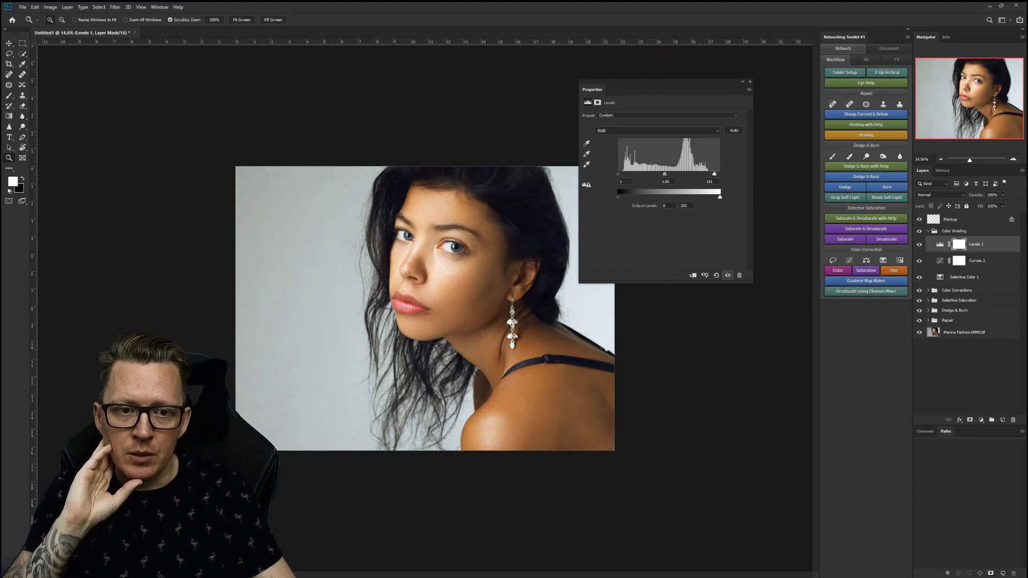
Delete the layer masks from the Levels 1 and Curves 2 adjustment layers.
click(750, 82)
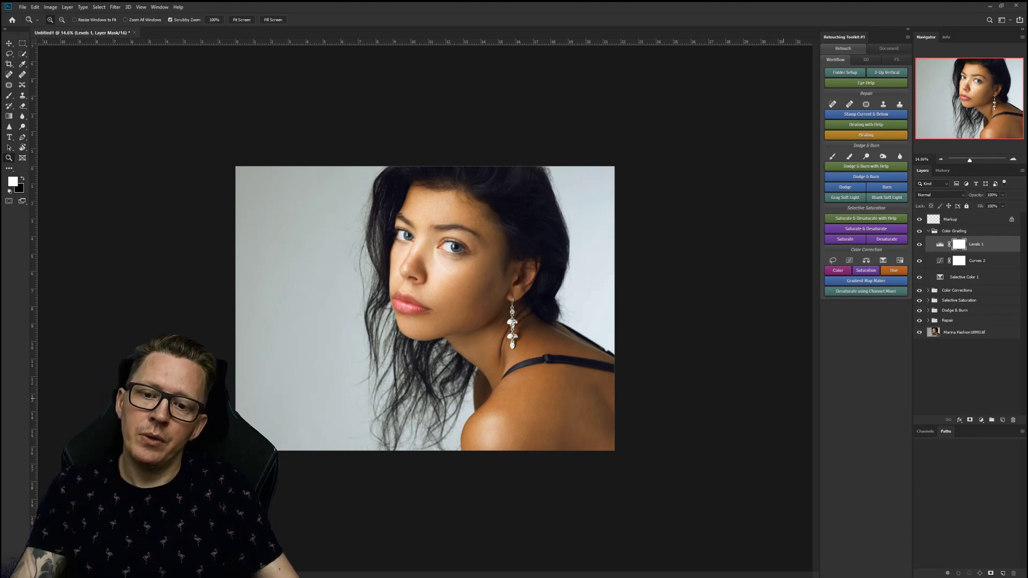
drag(958, 244, 1013, 420)
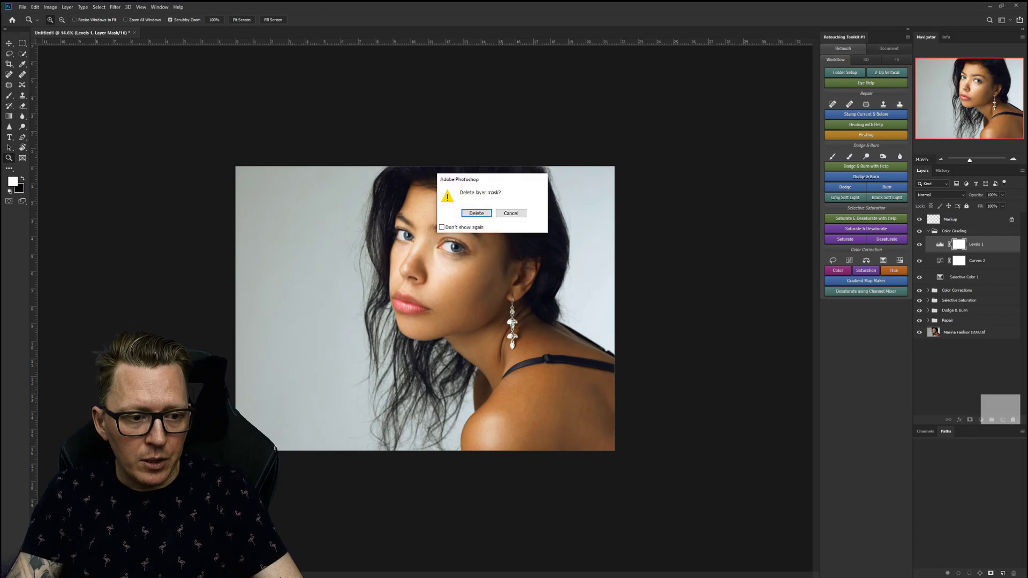
key(Return)
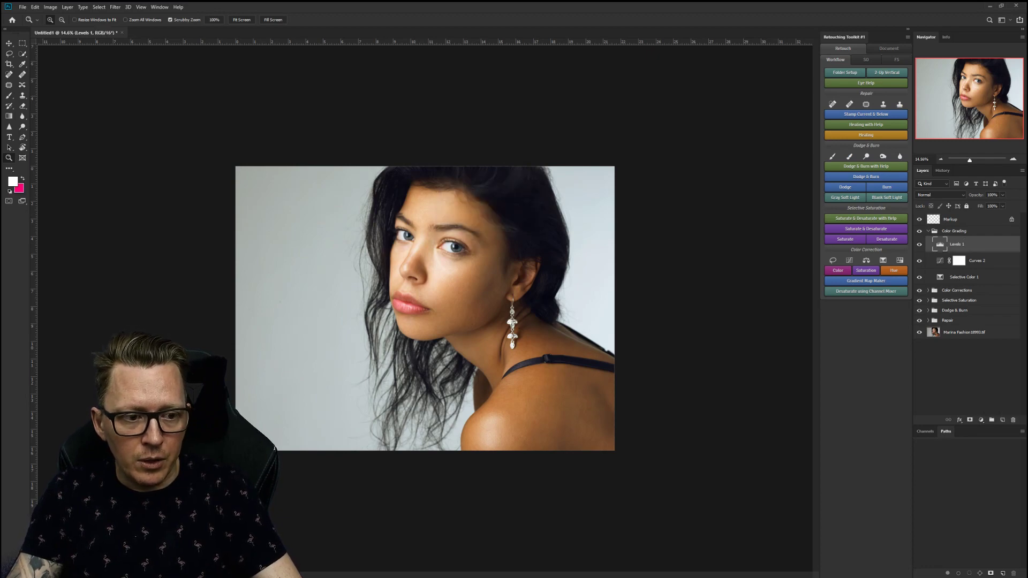
drag(959, 261, 1013, 420)
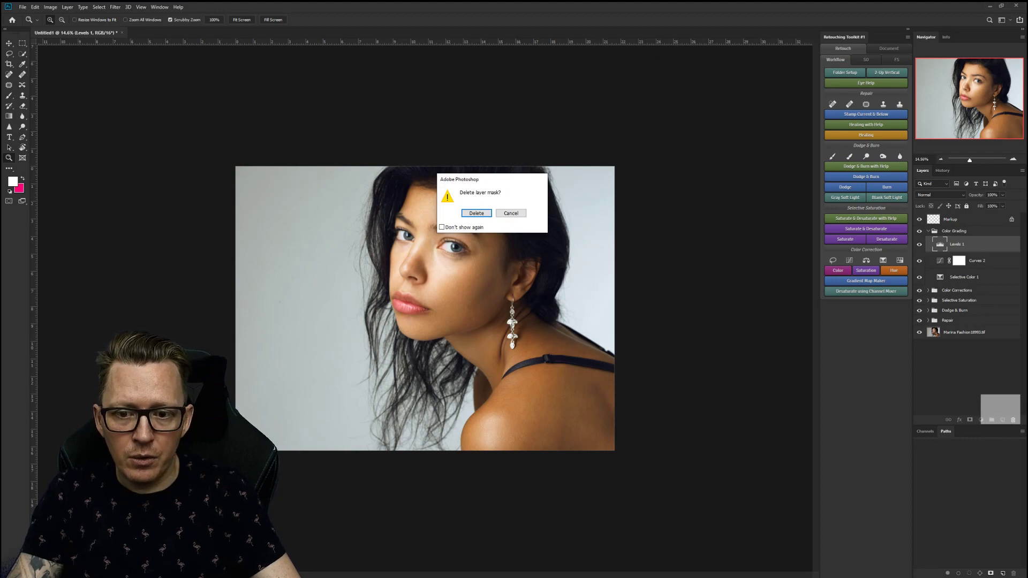
key(Return)
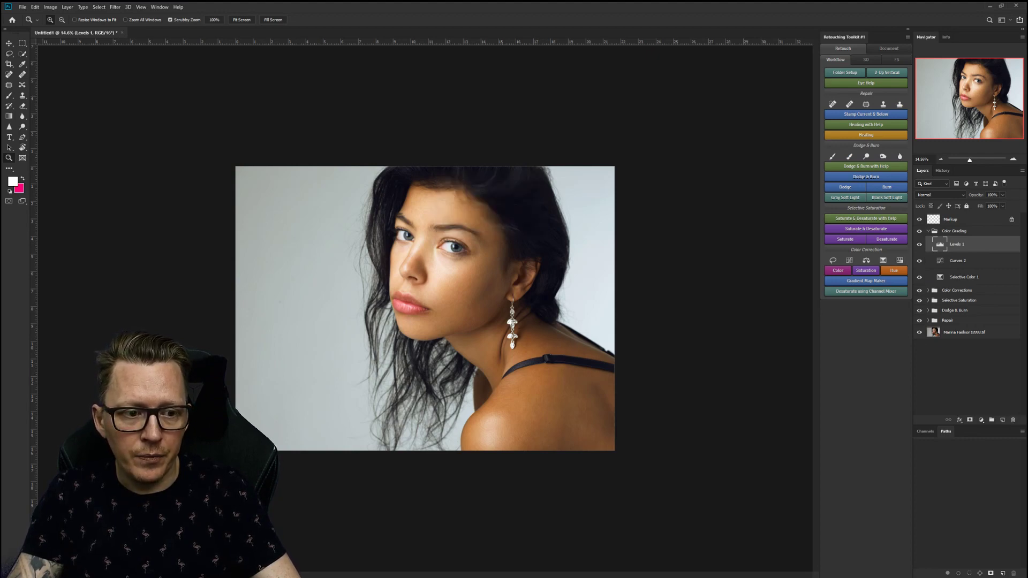
Delete the Markup layer and run Remove Help Layers from the toolkit's Document actions.
click(928, 230)
drag(951, 219, 1013, 420)
click(889, 48)
click(866, 82)
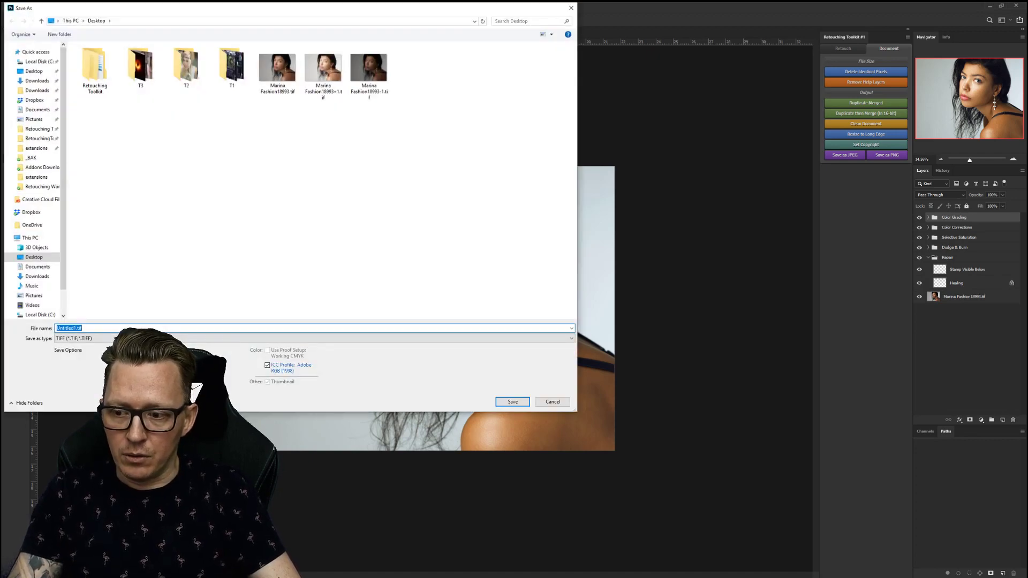
Save the portrait as Untitled1.psd in Photoshop (*.PSD) format, accepting the format options.
click(144, 339)
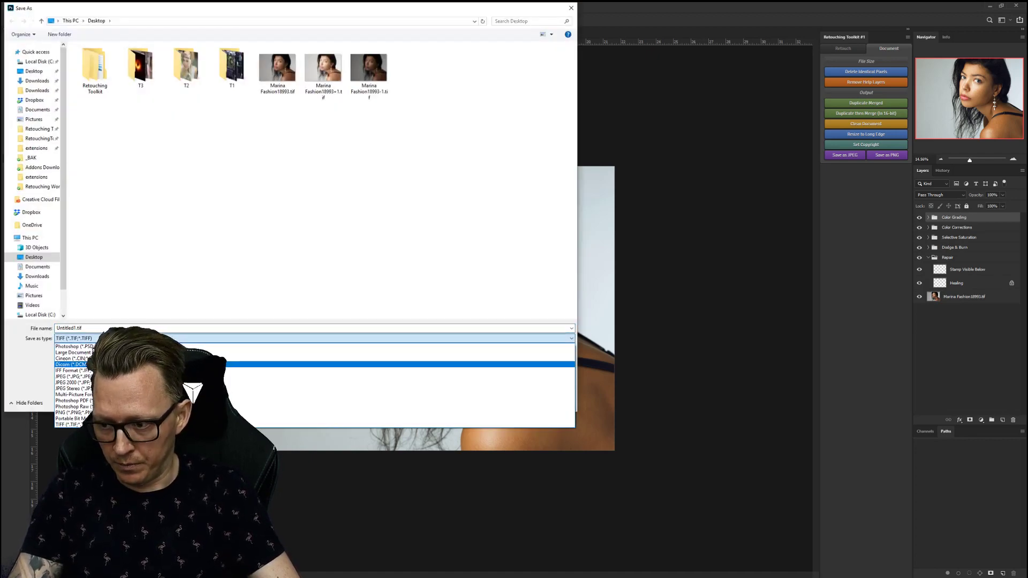
click(74, 347)
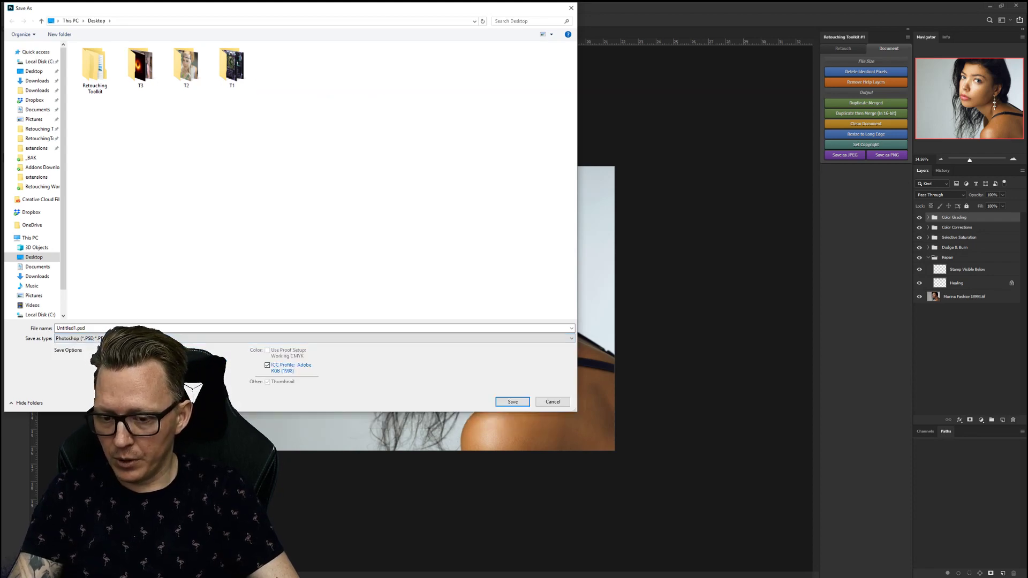
click(511, 402)
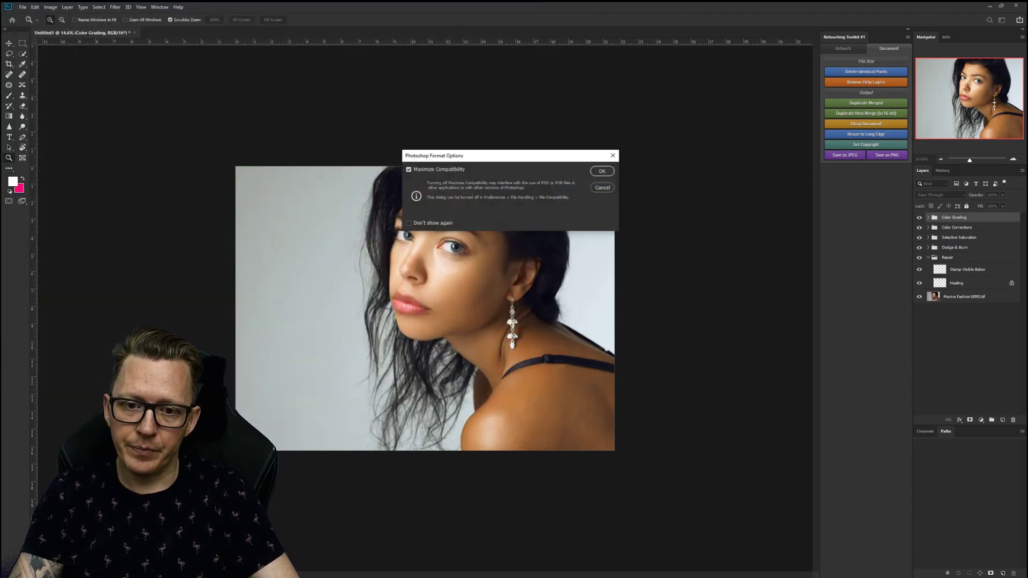
key(Return)
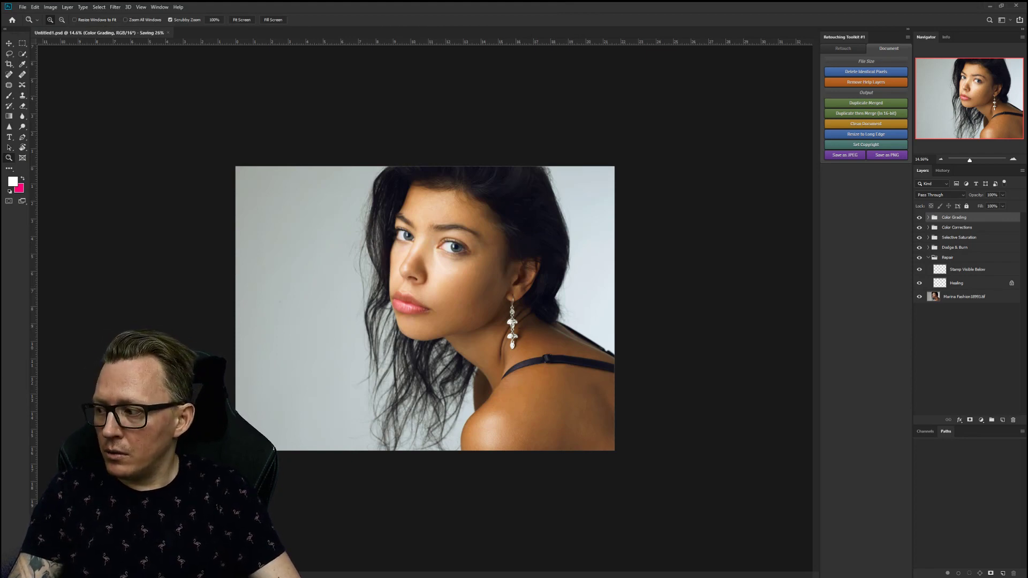
key(ctrl+plus)
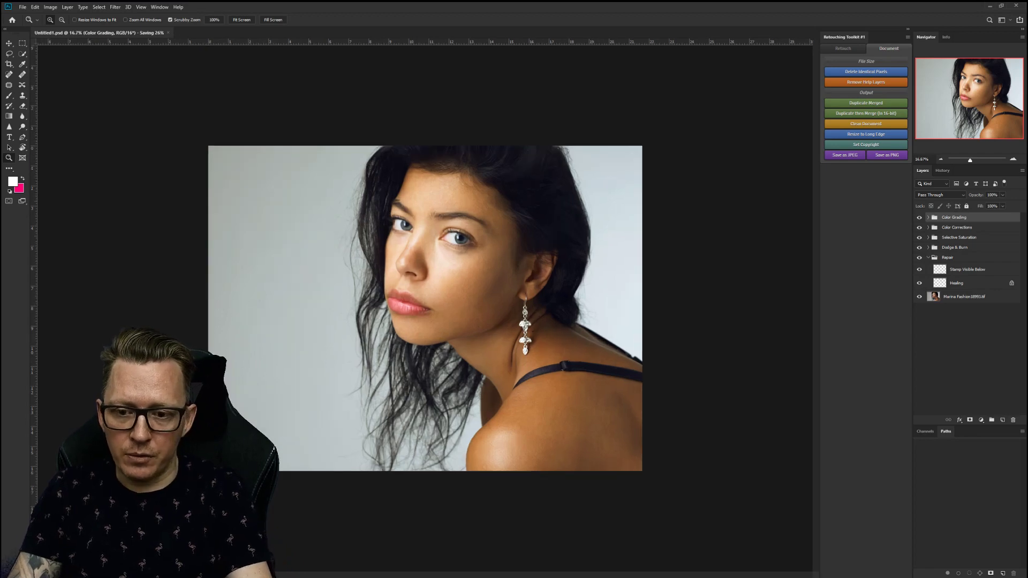
key(ctrl+0)
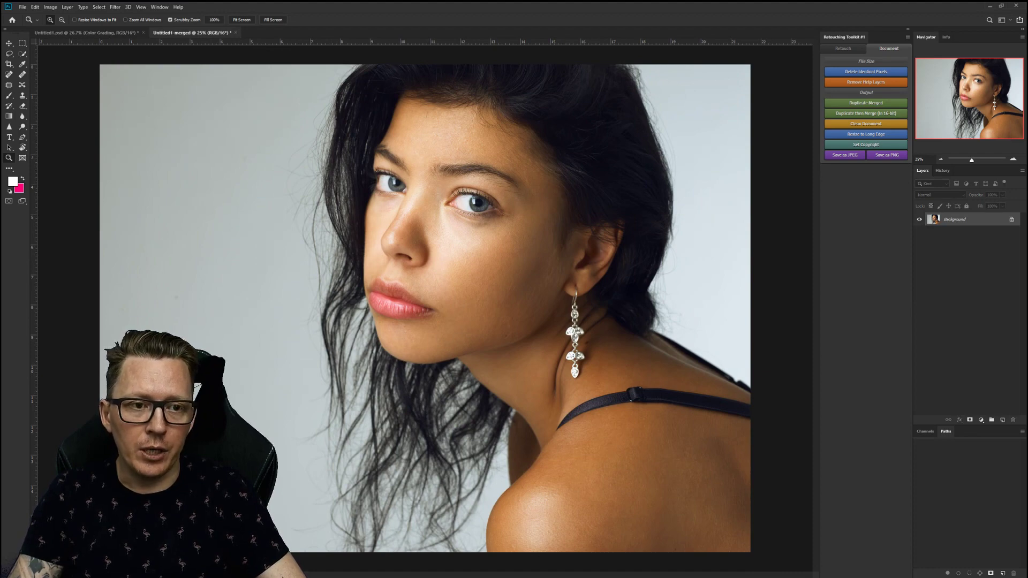
Compare Untitled1-merged with the layered Untitled1.psd, then launch Resize to Long Edge.
click(842, 48)
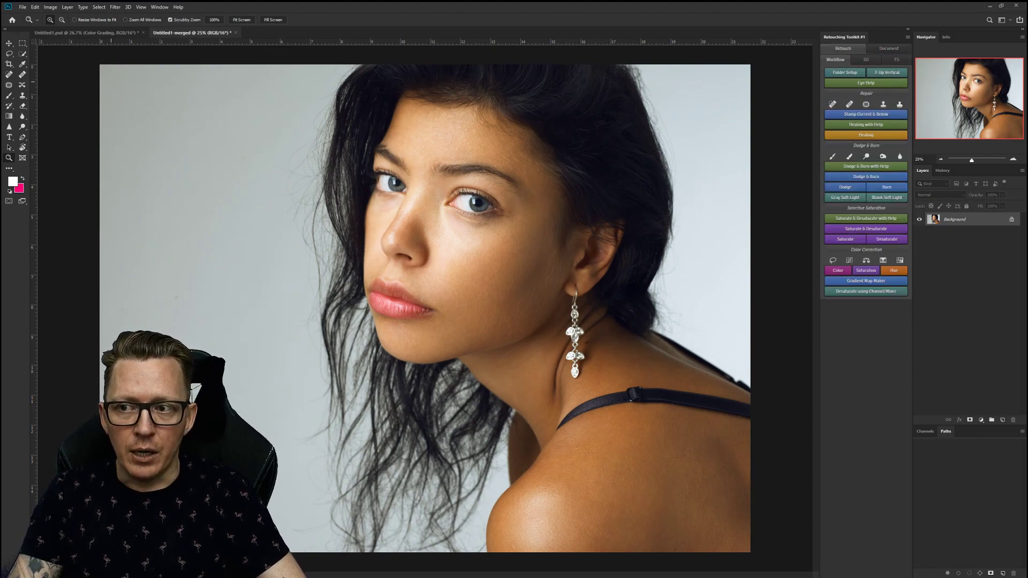
click(87, 33)
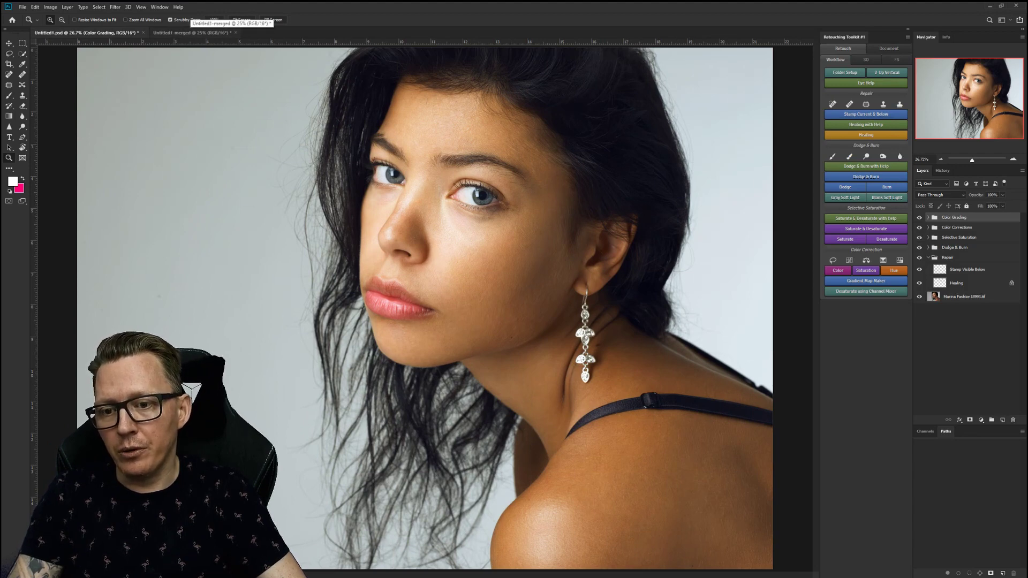
click(192, 33)
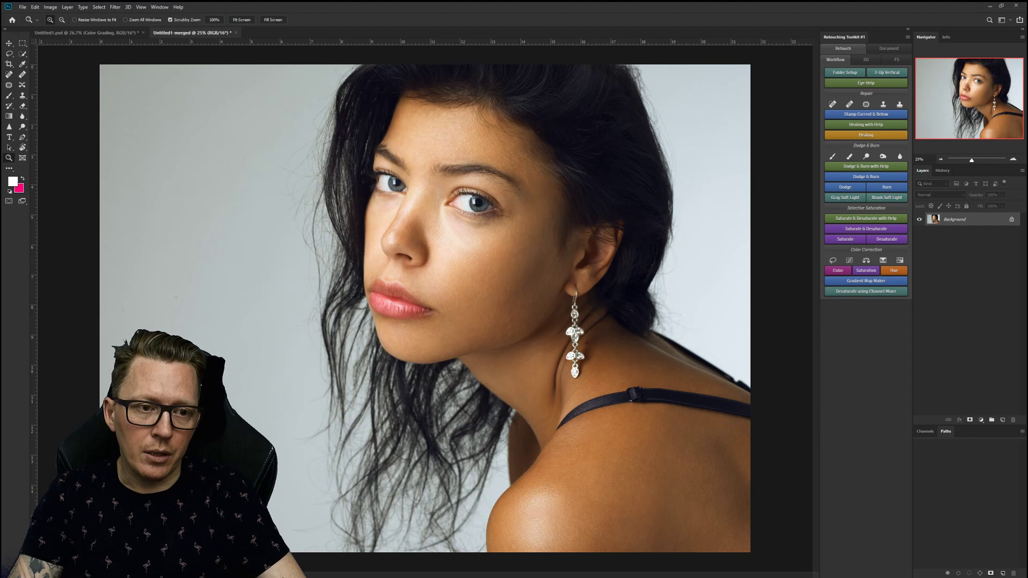
click(866, 59)
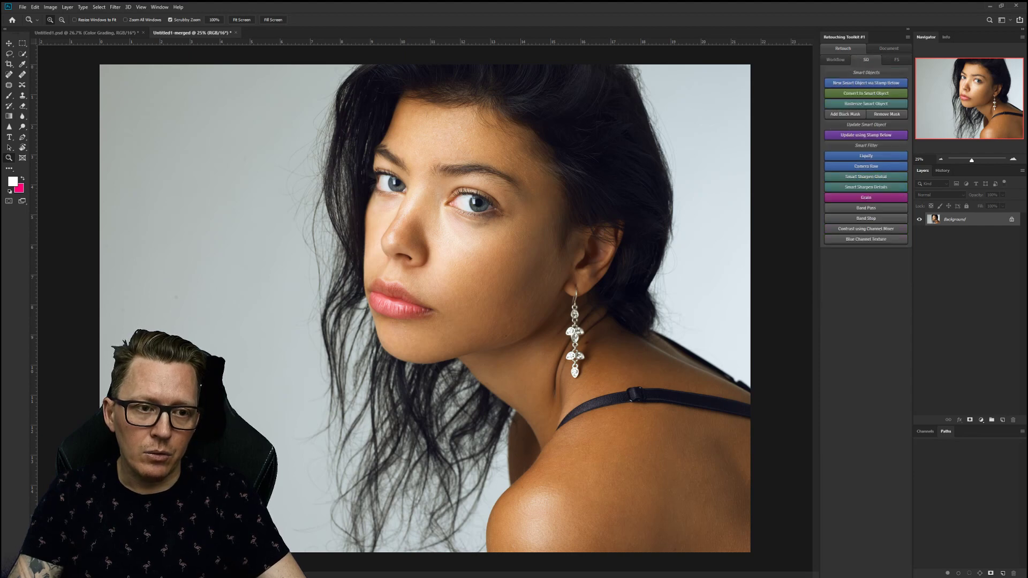
click(888, 48)
click(866, 134)
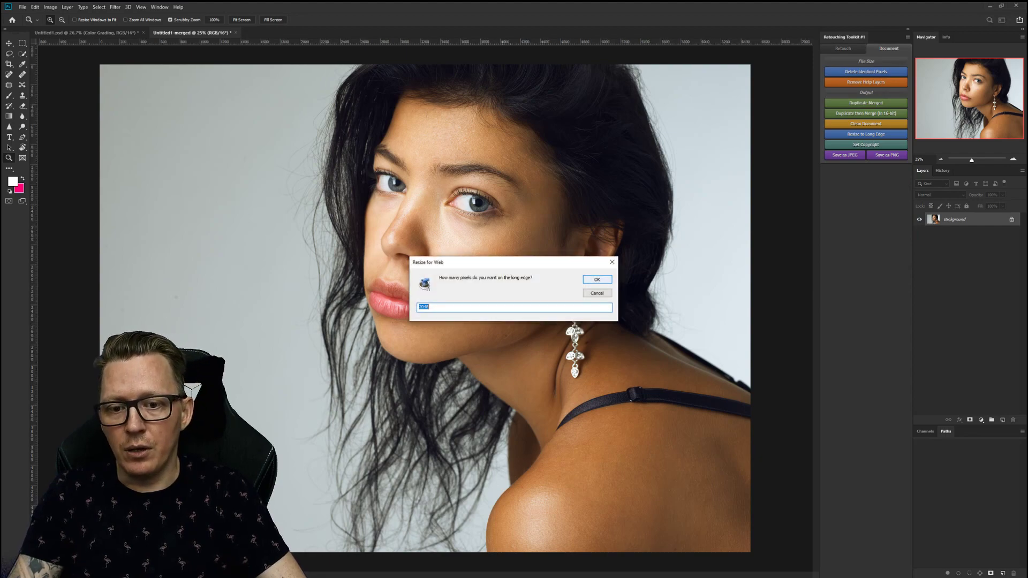
Resize the long edge to 2048 pixels and embed the photographer's name as copyright notice.
key(Return)
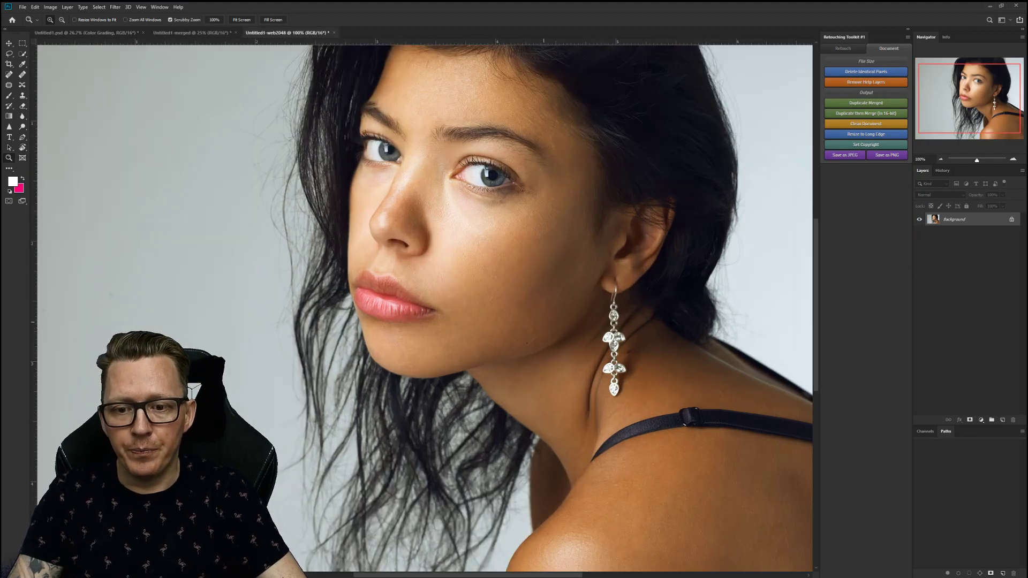
key(ctrl+0)
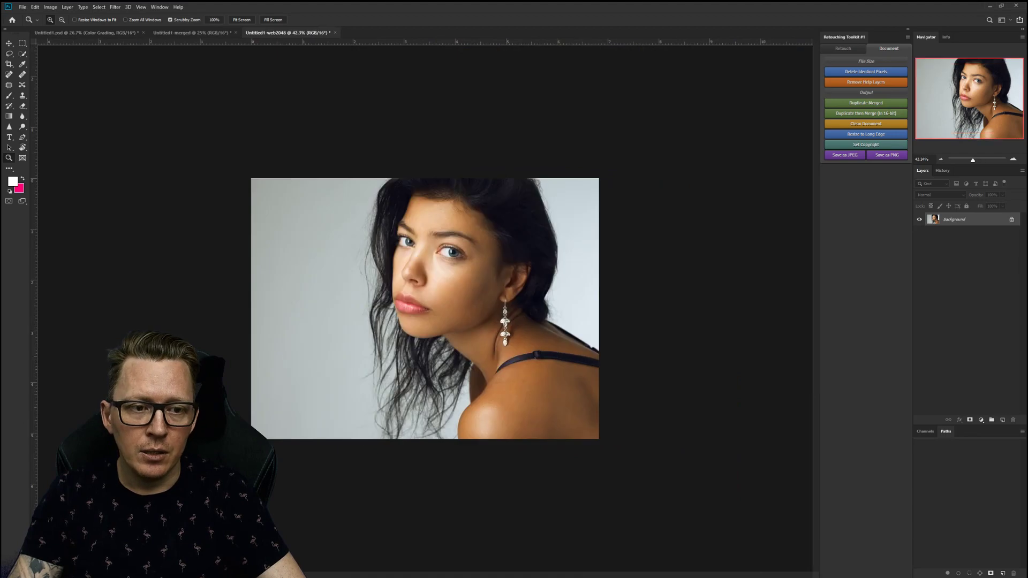
drag(512, 251, 567, 252)
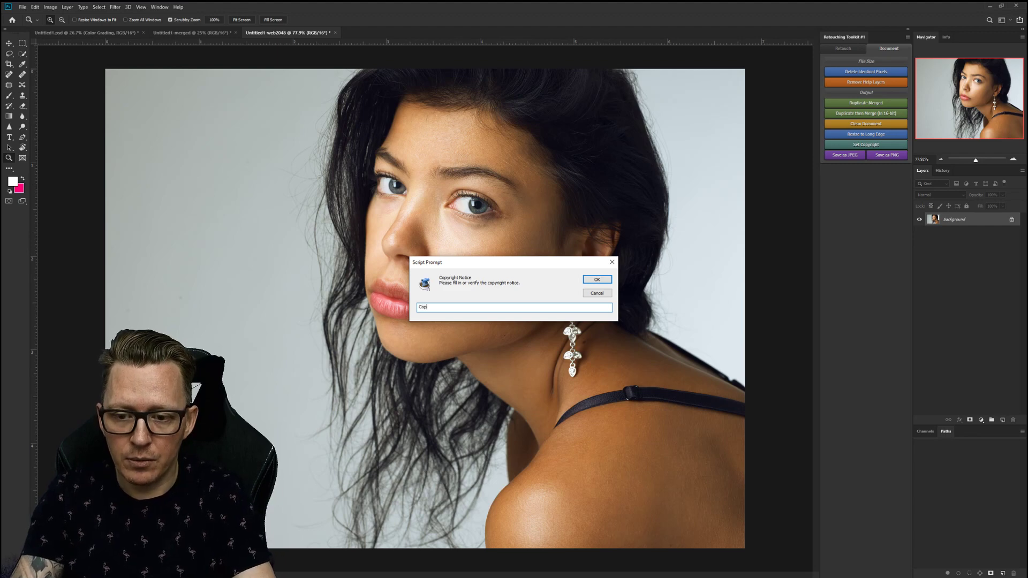
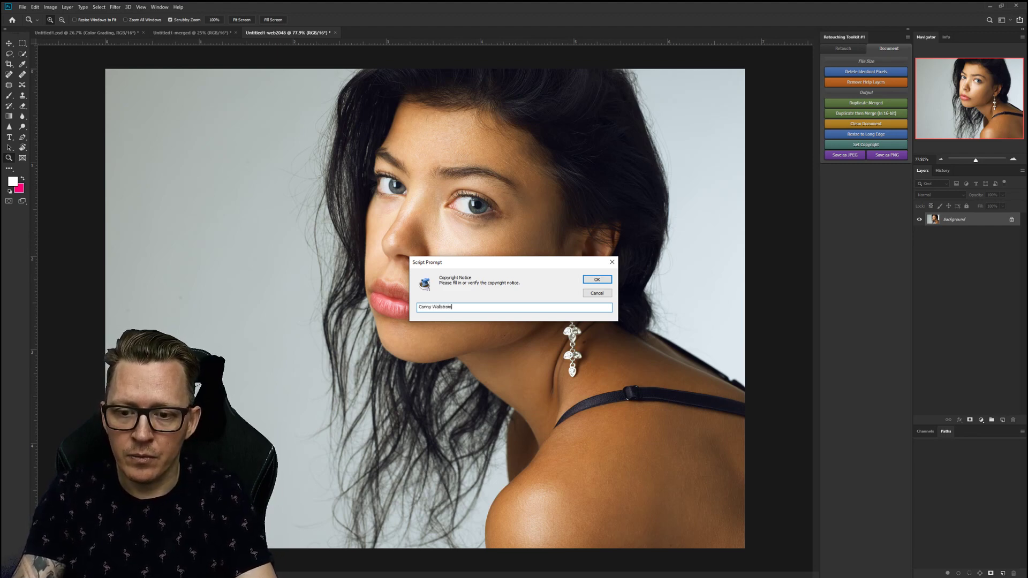
key(Return)
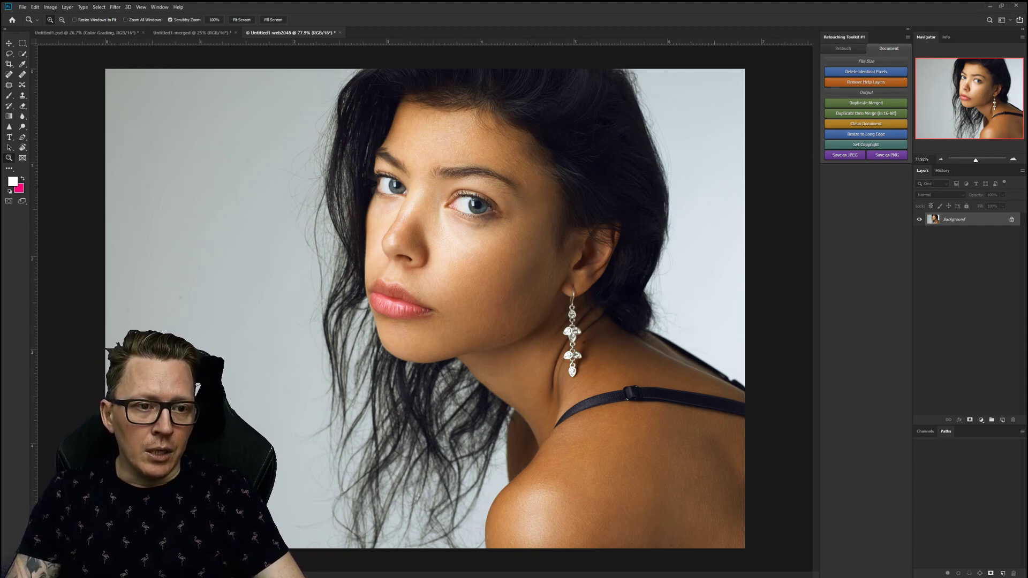
Add a Channel Mixer Smart Contrast layer at 25% opacity and compare before and after.
click(842, 48)
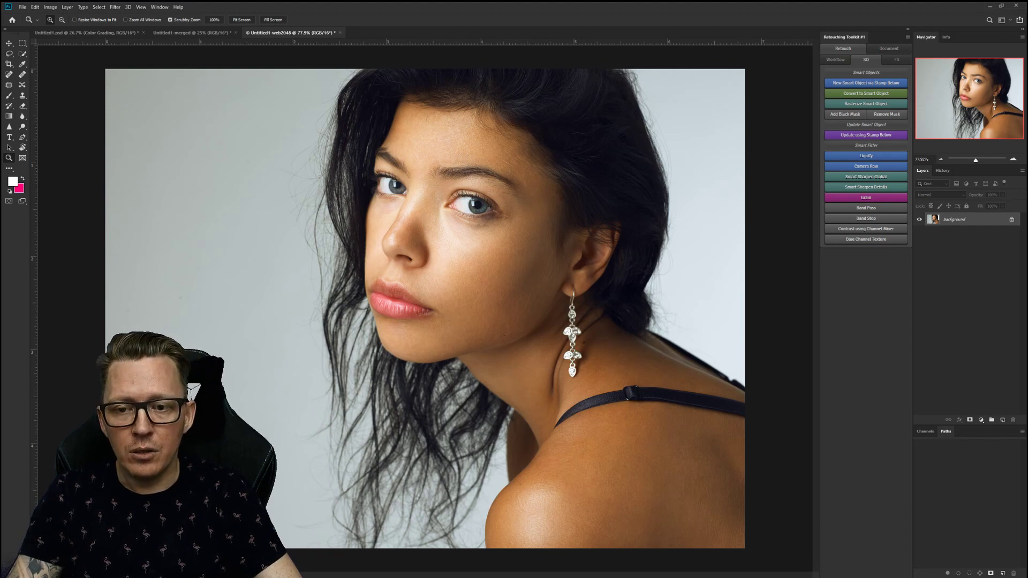
click(865, 229)
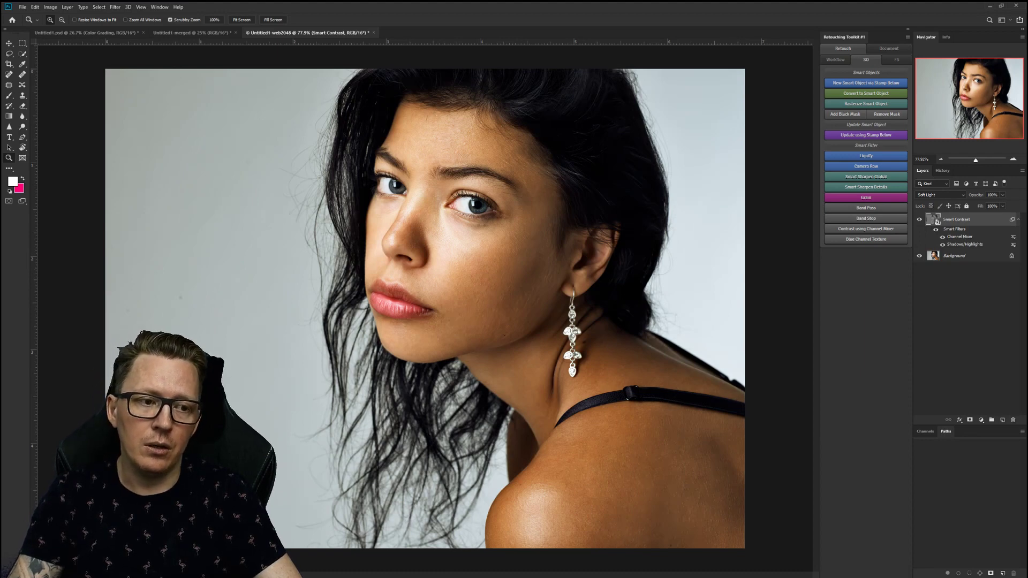
key(4)
key(6)
key(shift+Down)
key(shift+Down)
key(Down)
key(Return)
key(ctrl+comma)
key(ctrl+comma)
key(ctrl+comma)
key(ctrl+comma)
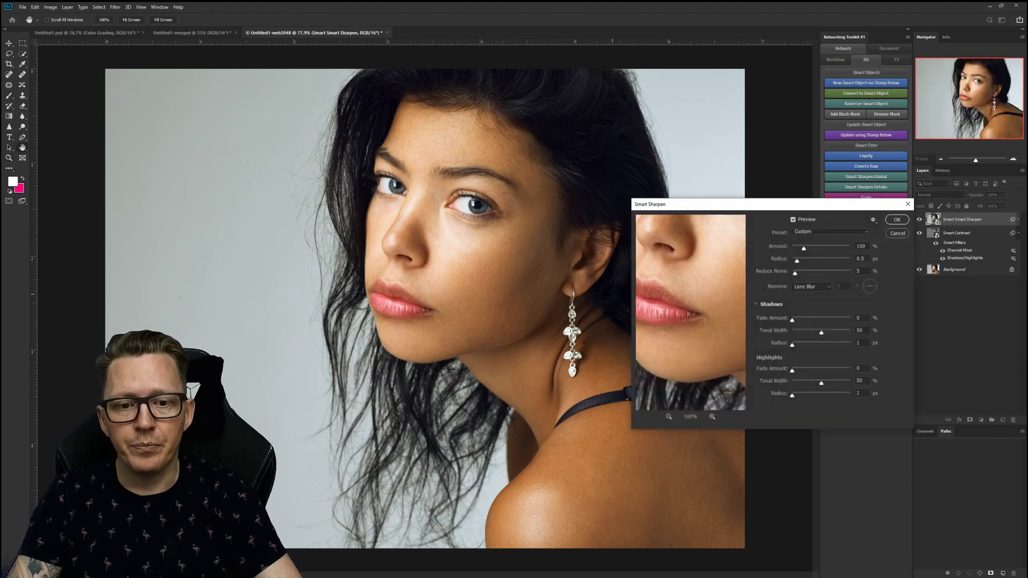
Apply Smart Sharpen, then reduce its Amount to 72.
key(Return)
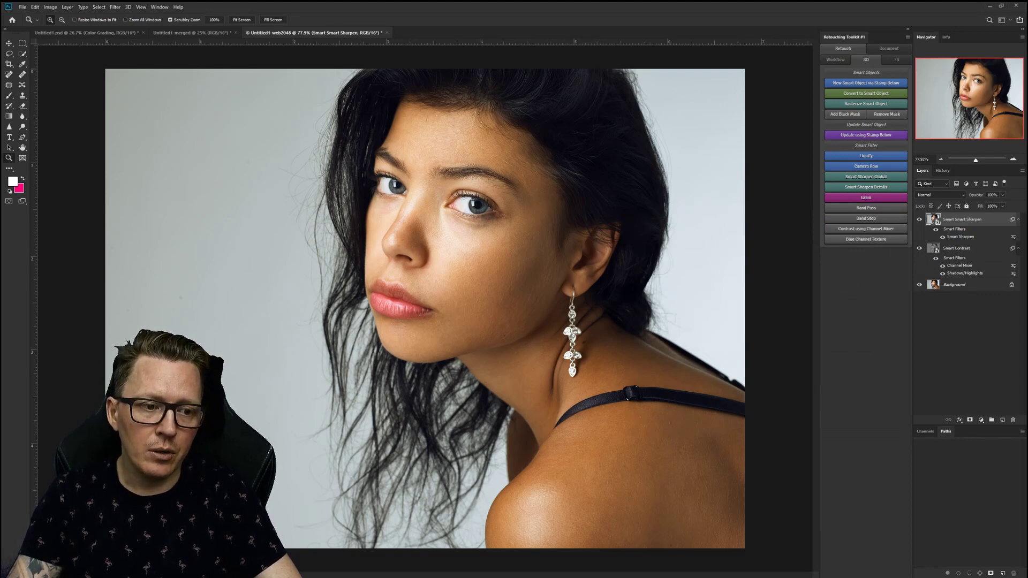
double_click(960, 236)
text(72)
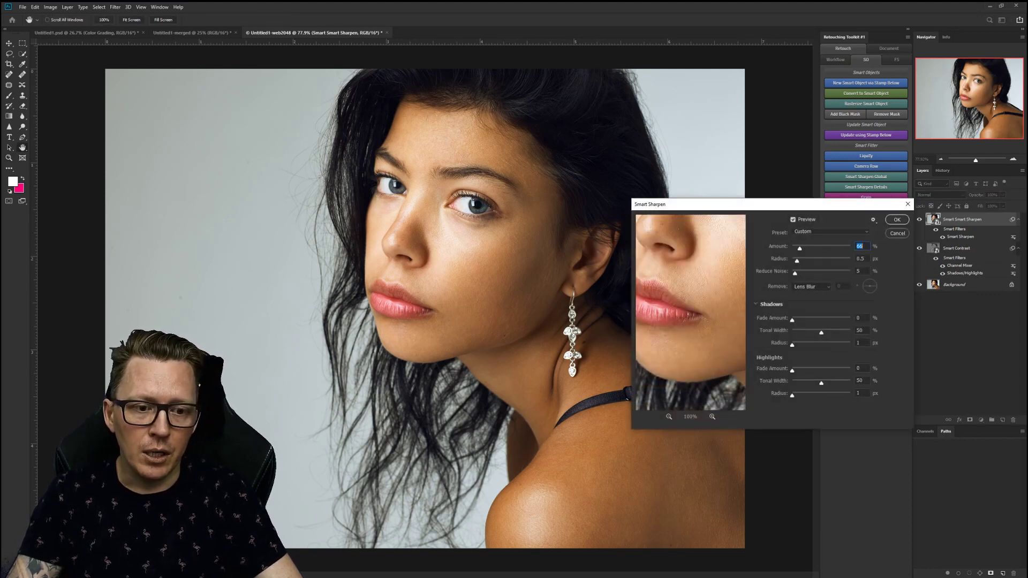
key(Return)
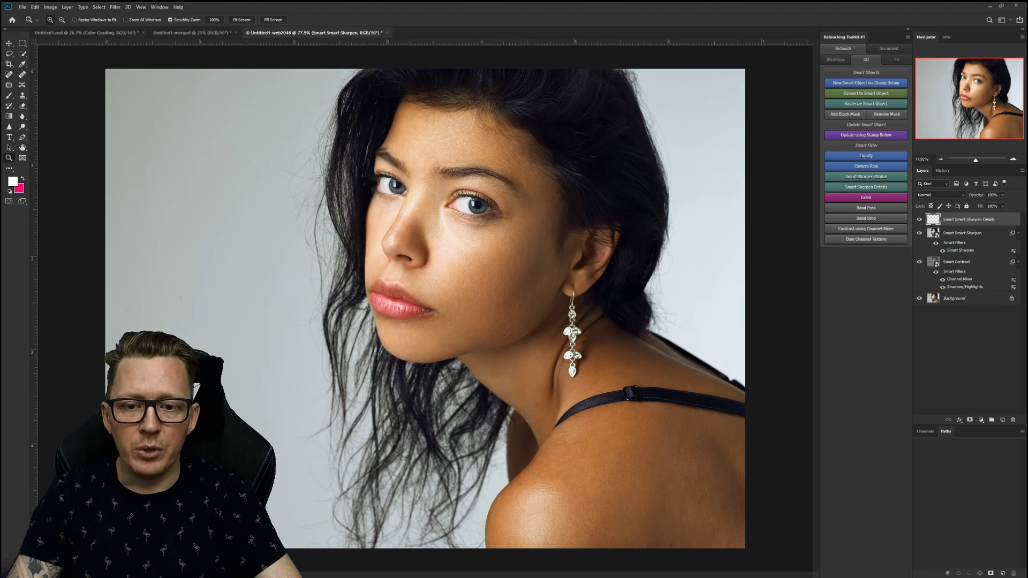
Apply Smart Sharpen Details at Amount 100 and paint it in with a 10% flow brush.
drag(712, 251, 638, 350)
drag(815, 248, 804, 248)
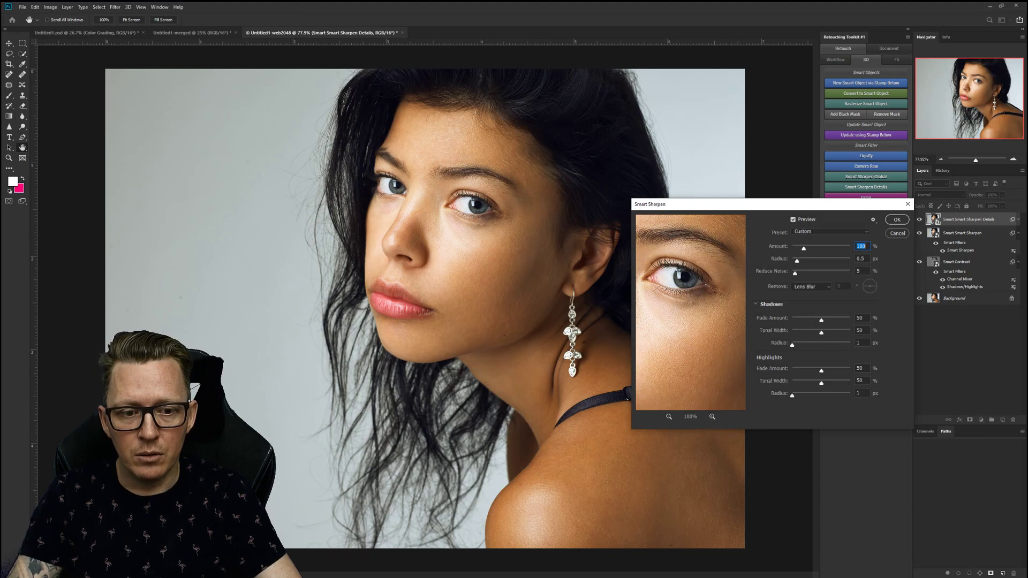
key(Return)
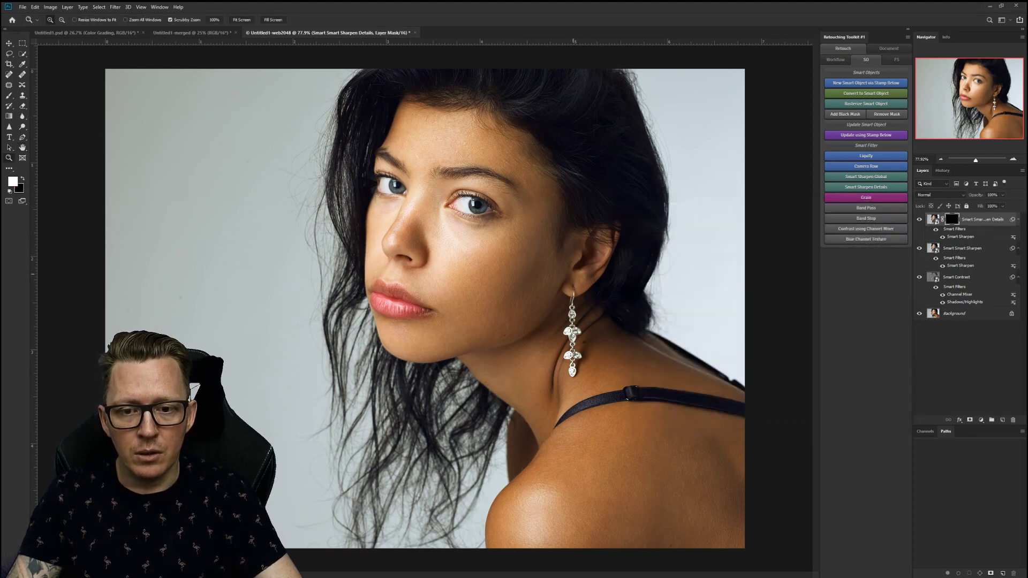
key(b)
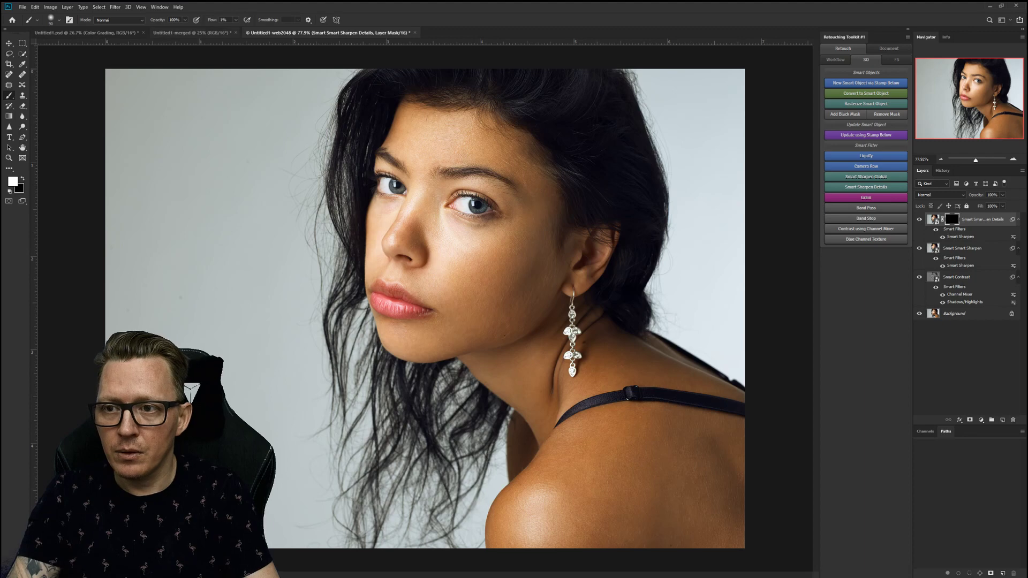
key(shift+1)
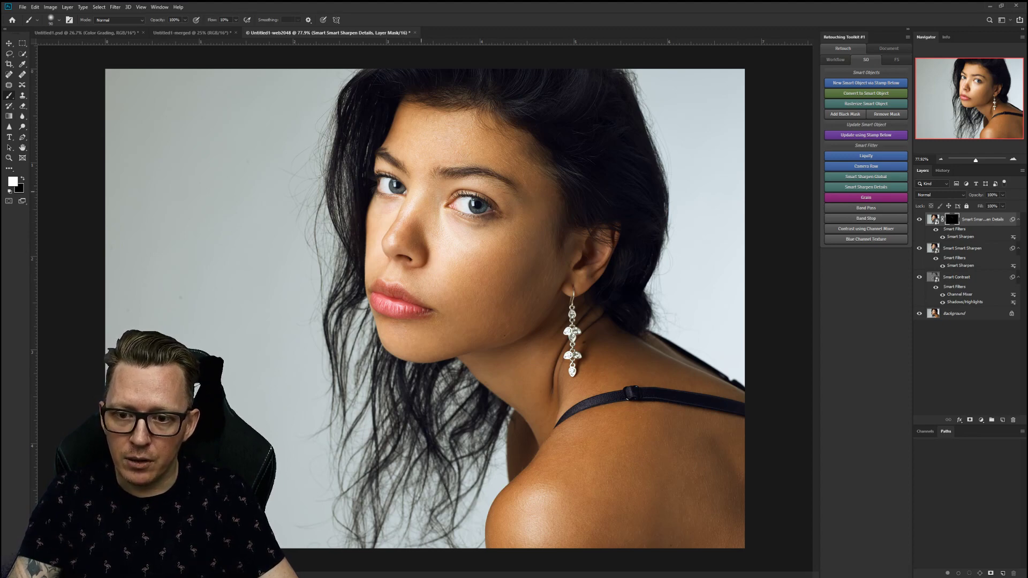
drag(387, 271, 423, 308)
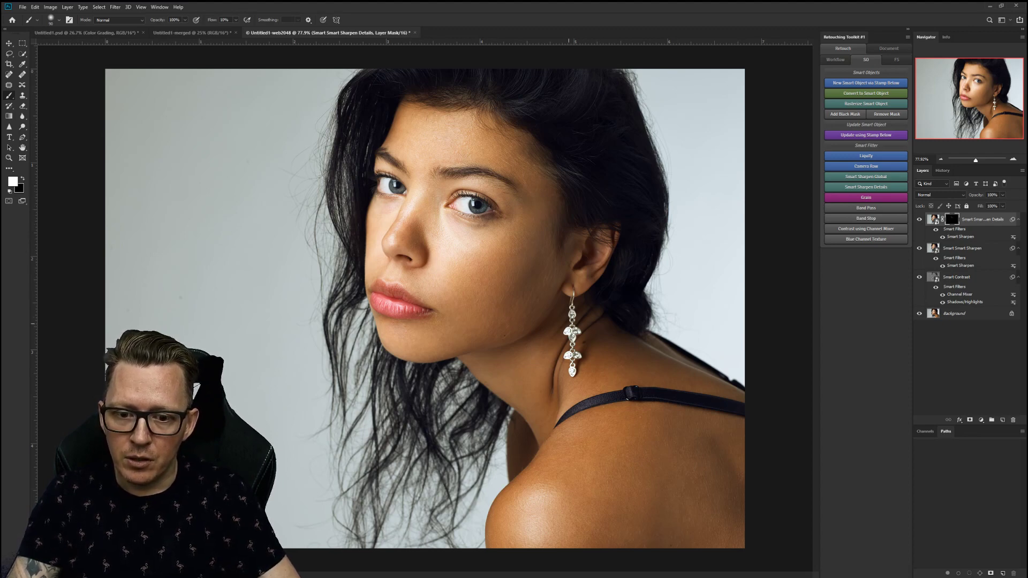
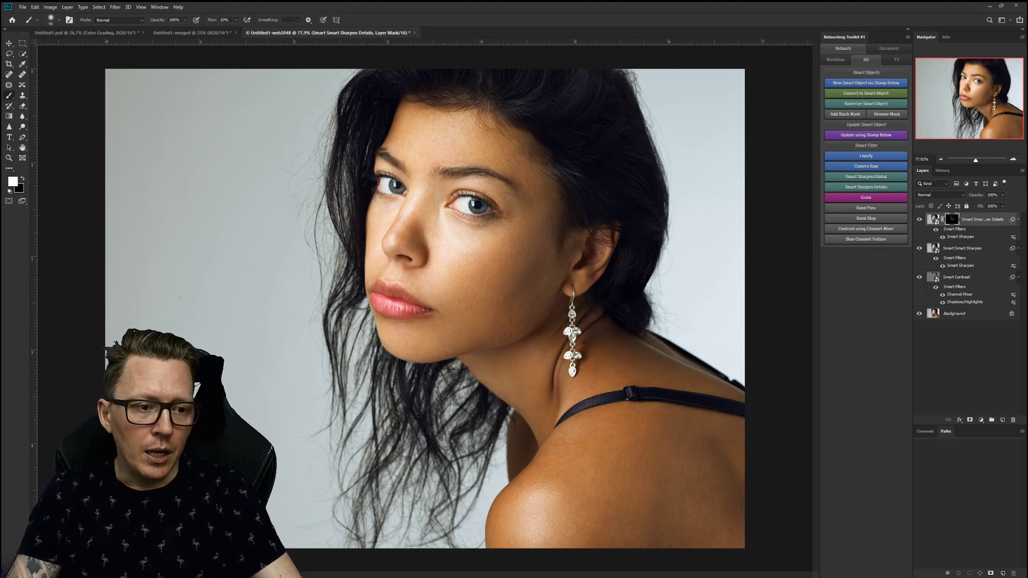
Add a Smart Grain layer and tune the Blur Gallery grain's Amount, Size and Highlights to fine grain.
click(865, 197)
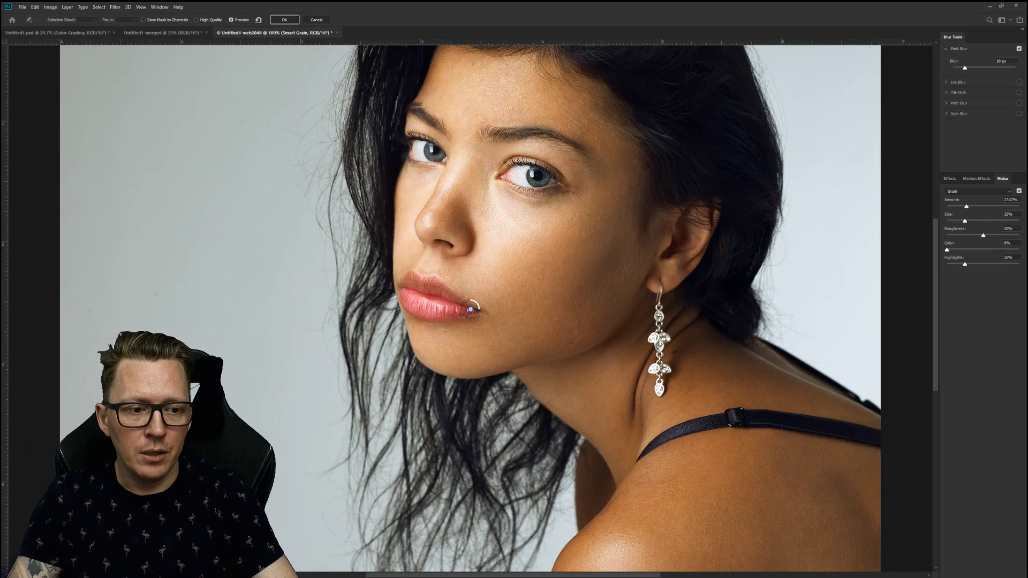
drag(965, 264, 991, 264)
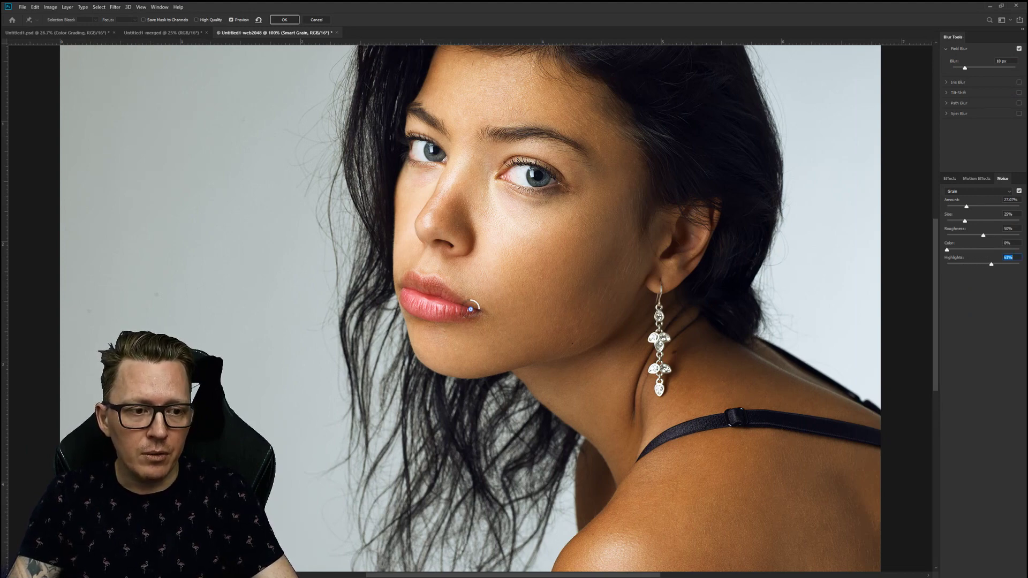
drag(966, 206, 979, 207)
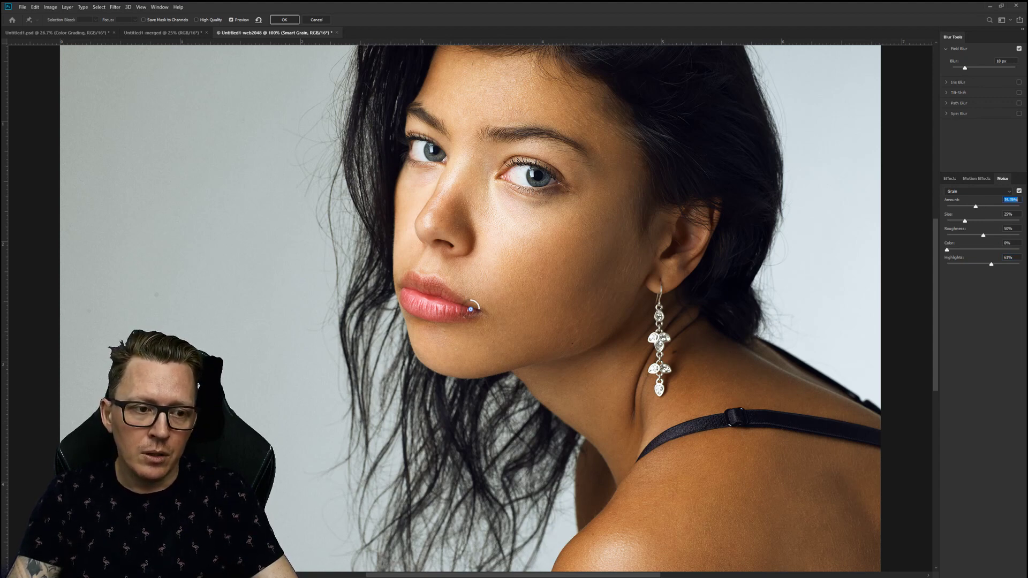
drag(964, 221, 976, 235)
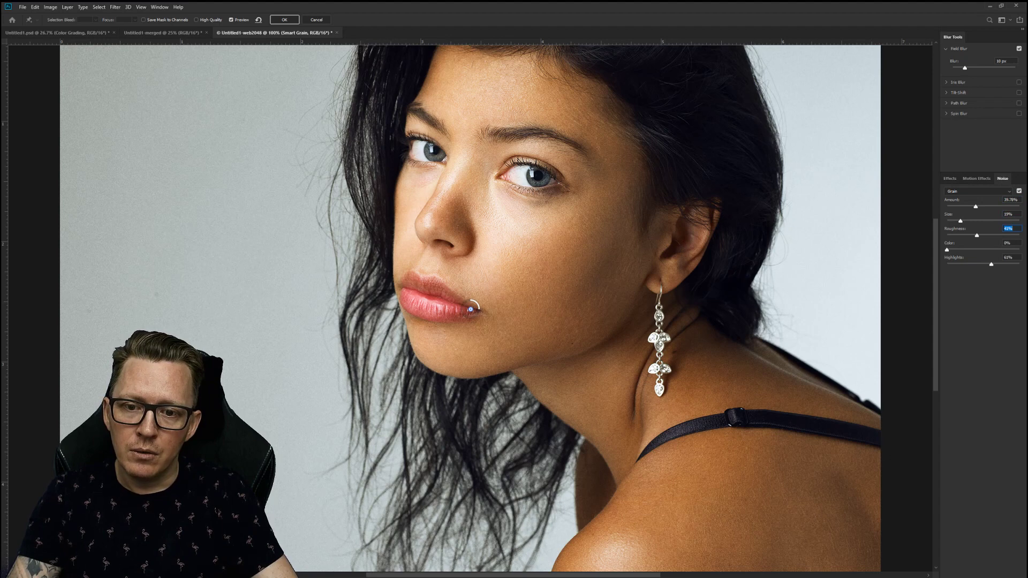
drag(991, 263, 972, 264)
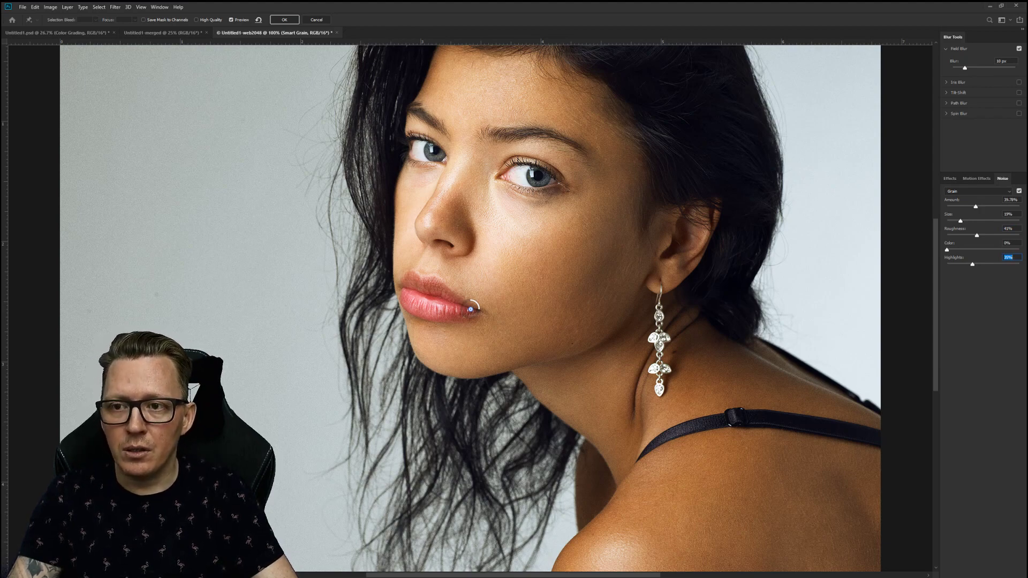
key(Return)
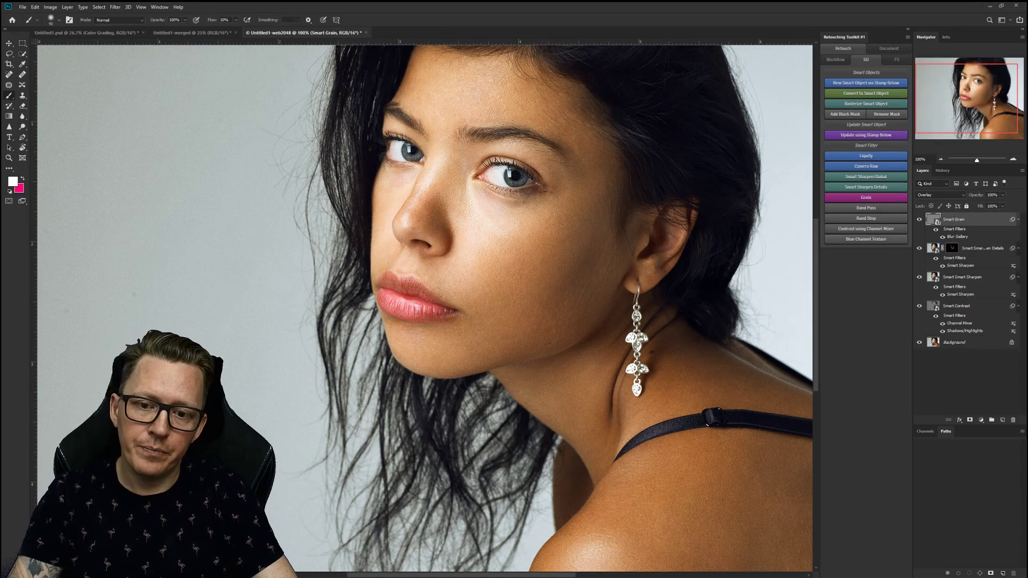
Compare the original Background against the retouch, then merge all five layers.
key(z)
drag(549, 295, 479, 295)
alt+click(919, 342)
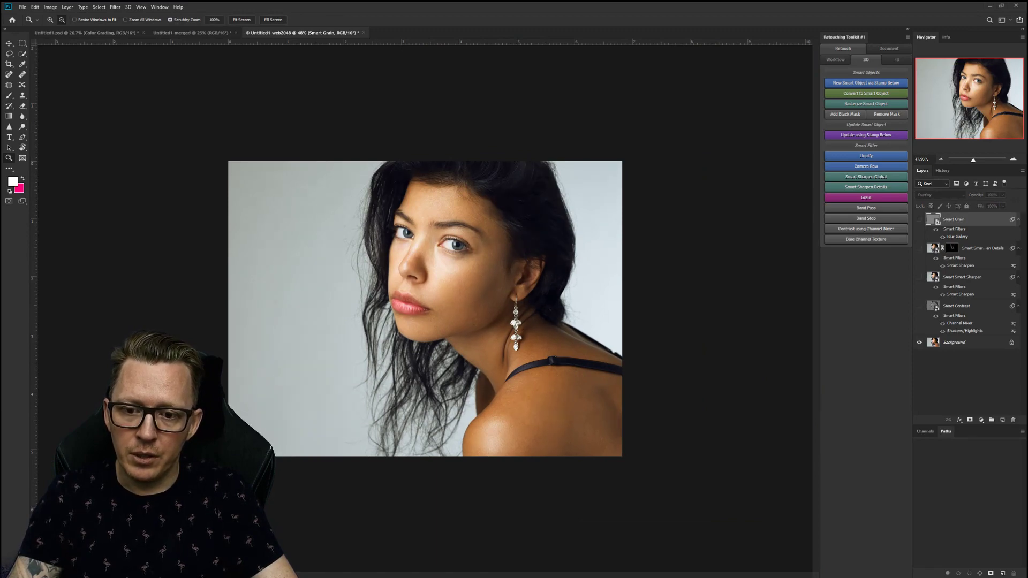
alt+click(918, 342)
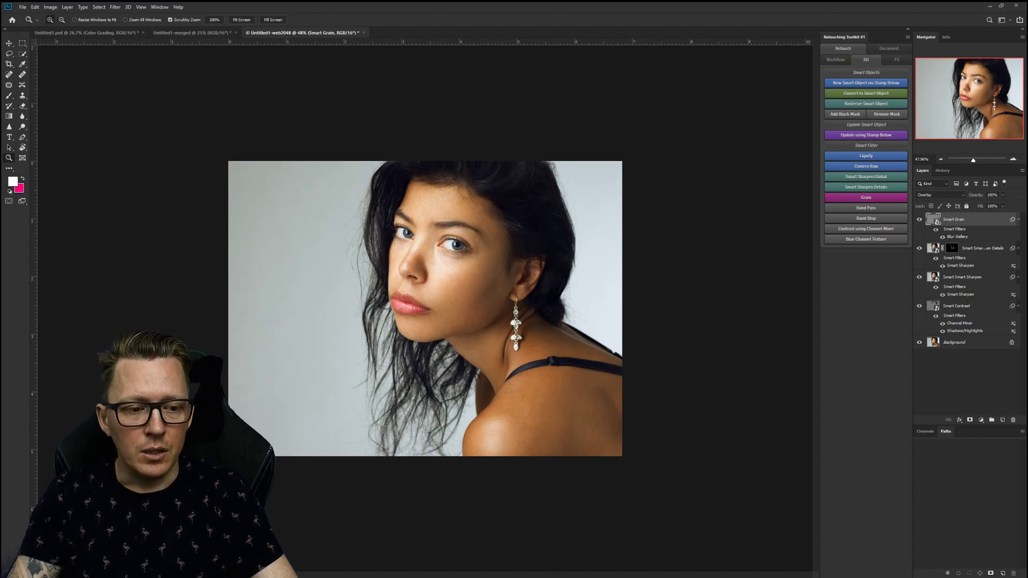
shift+click(955, 342)
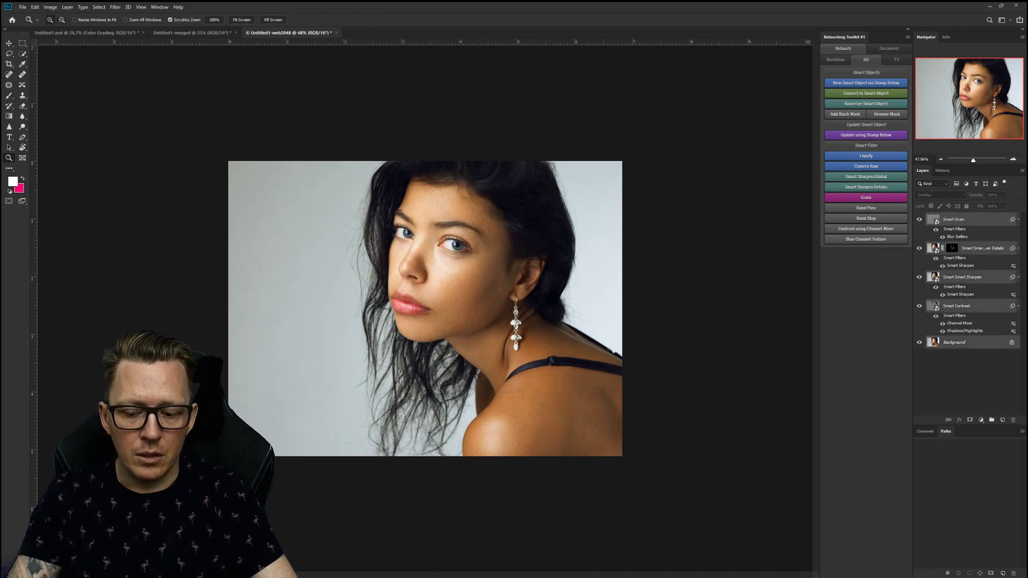
key(ctrl+e)
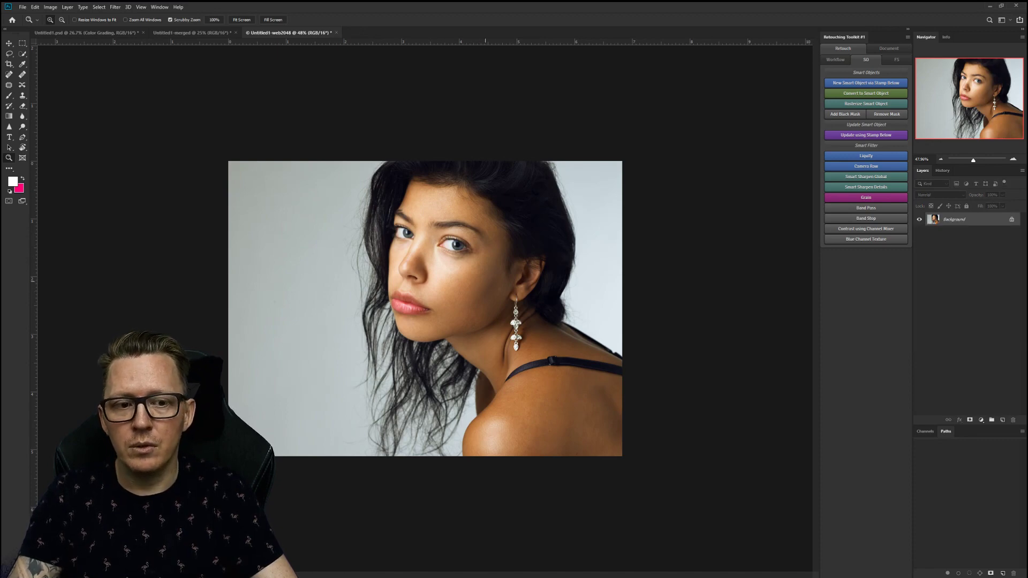
Preview the face as a quality-70 JPEG in Save for Web, then cancel.
click(888, 48)
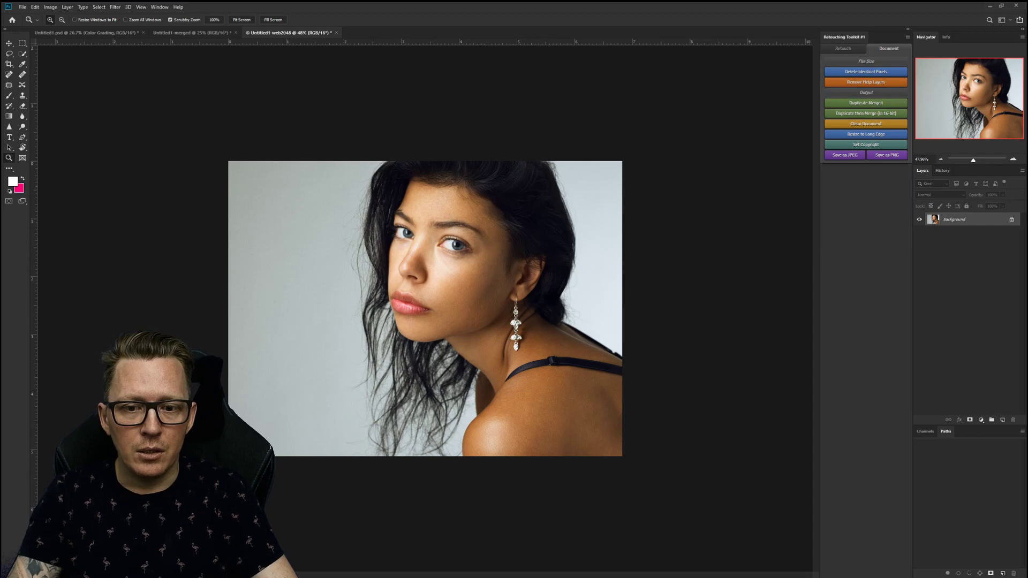
key(ctrl+alt+shift+s)
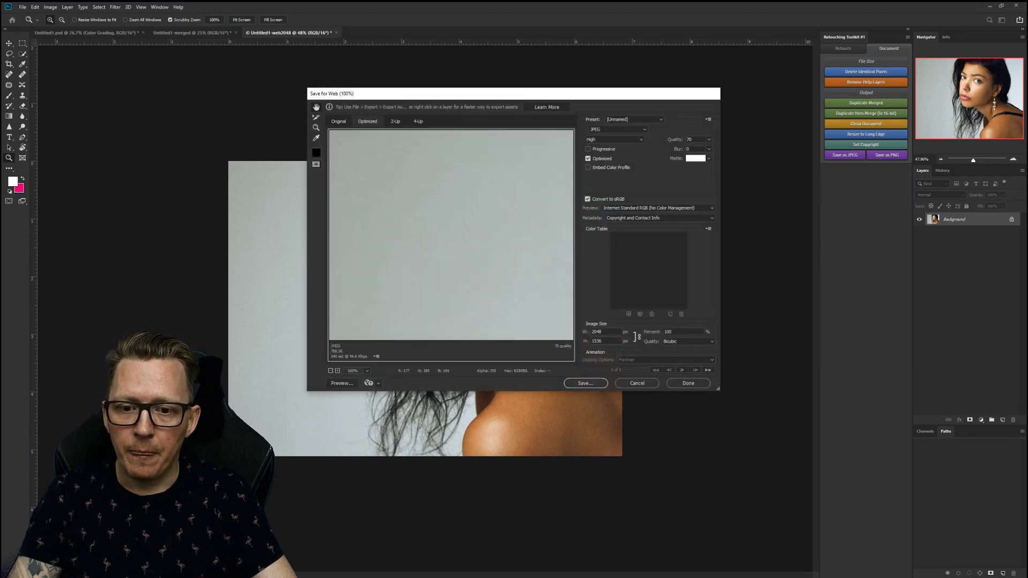
drag(556, 268, 343, 177)
drag(495, 230, 389, 259)
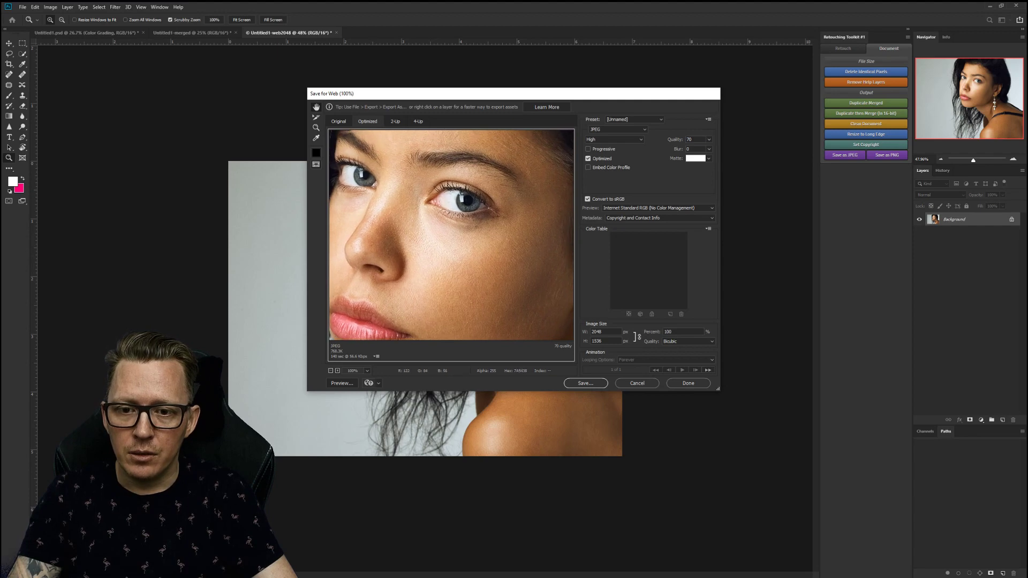
click(645, 382)
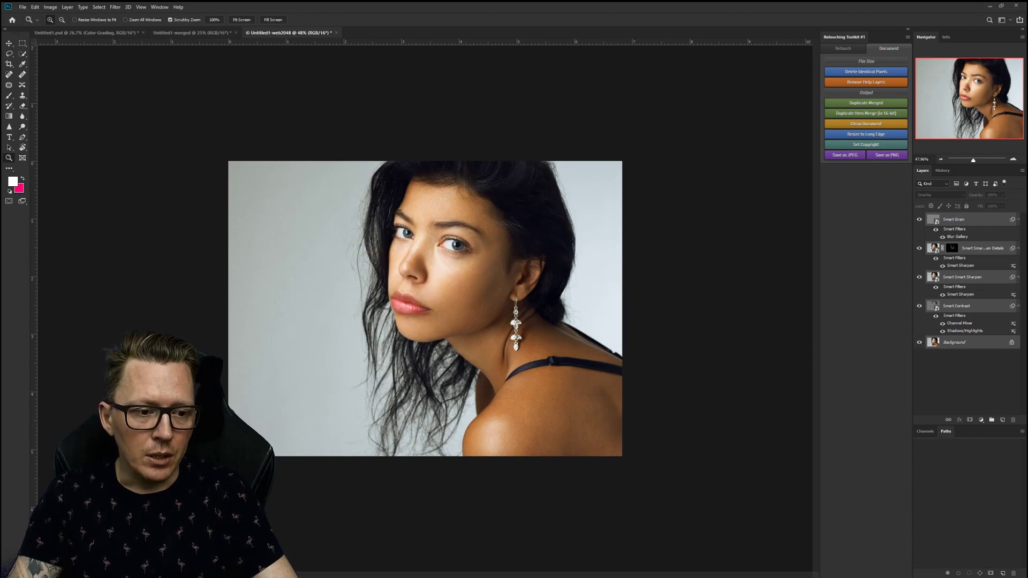
Set the Smart Smart Sharpen layer to 54% and Smart Contrast to 14% opacity.
click(962, 277)
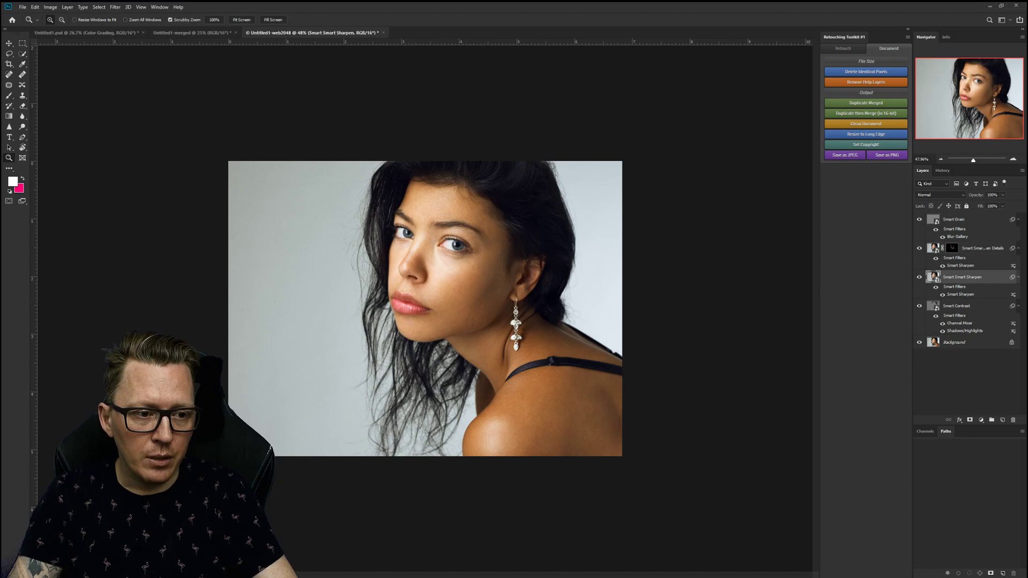
key(5)
key(4)
click(956, 305)
key(1)
key(4)
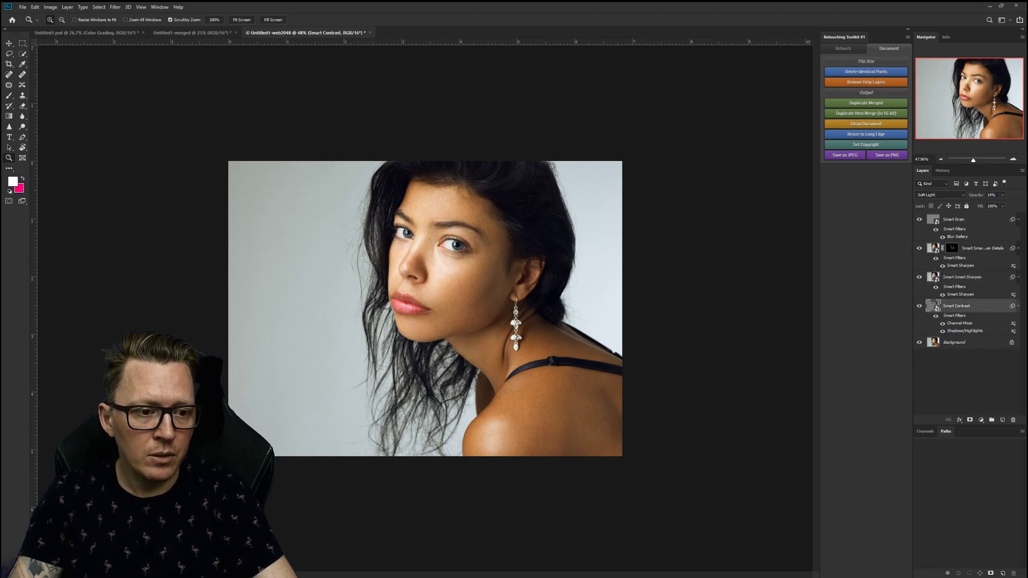
Merge all layers into one Background layer and inspect the face detail.
click(954, 219)
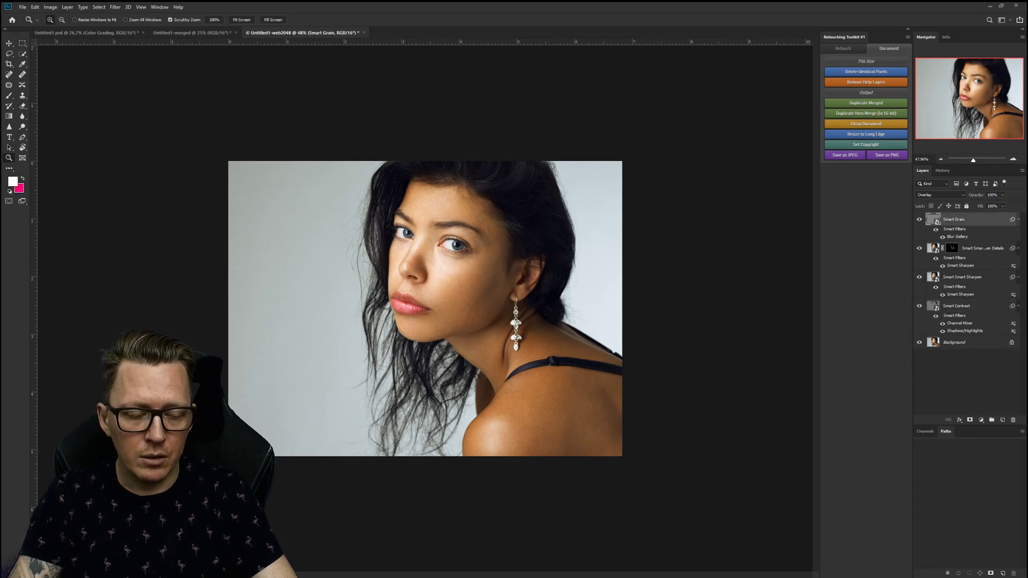
key(alt+comma)
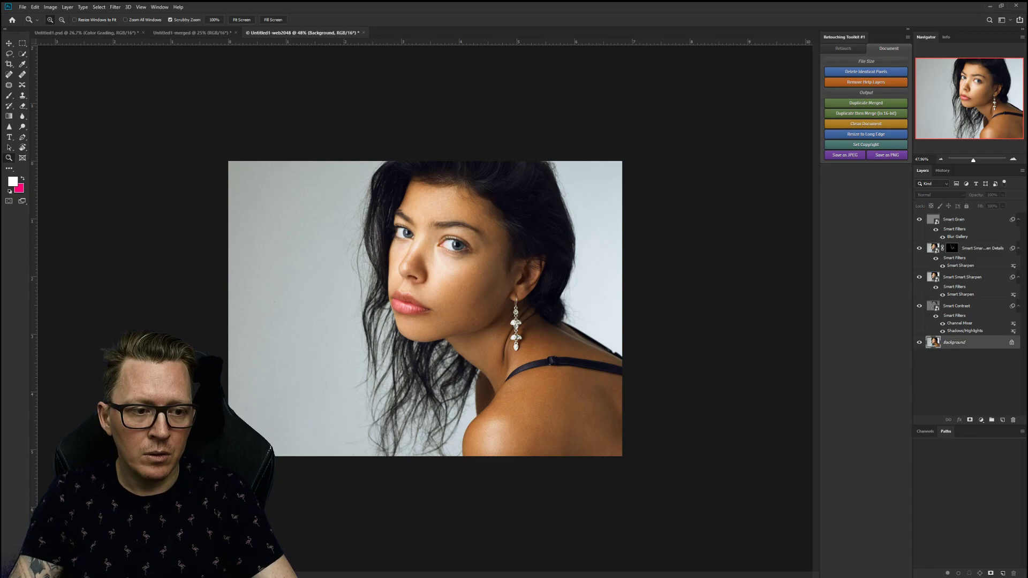
key(alt+shift+period)
key(ctrl+e)
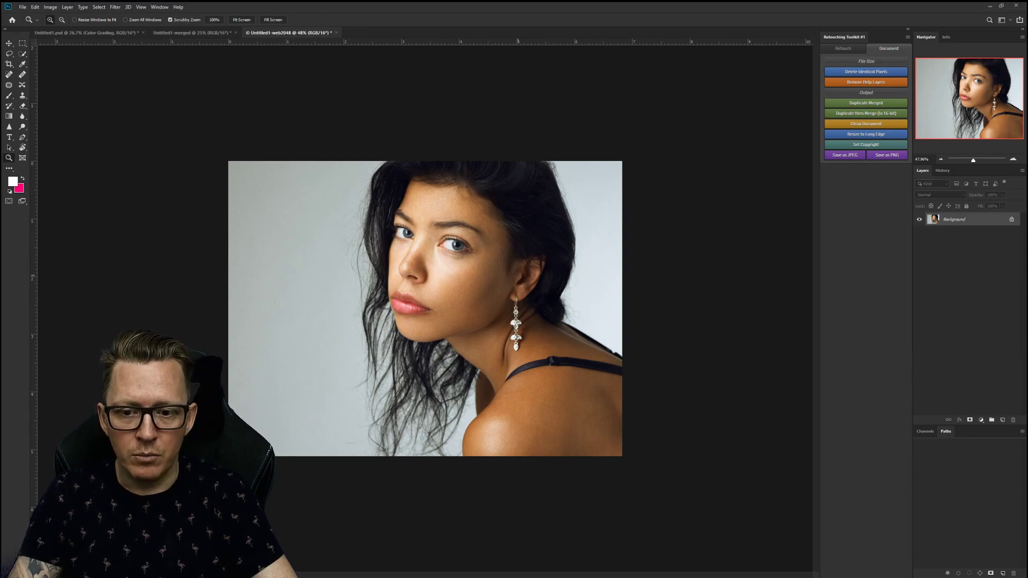
drag(411, 233, 481, 335)
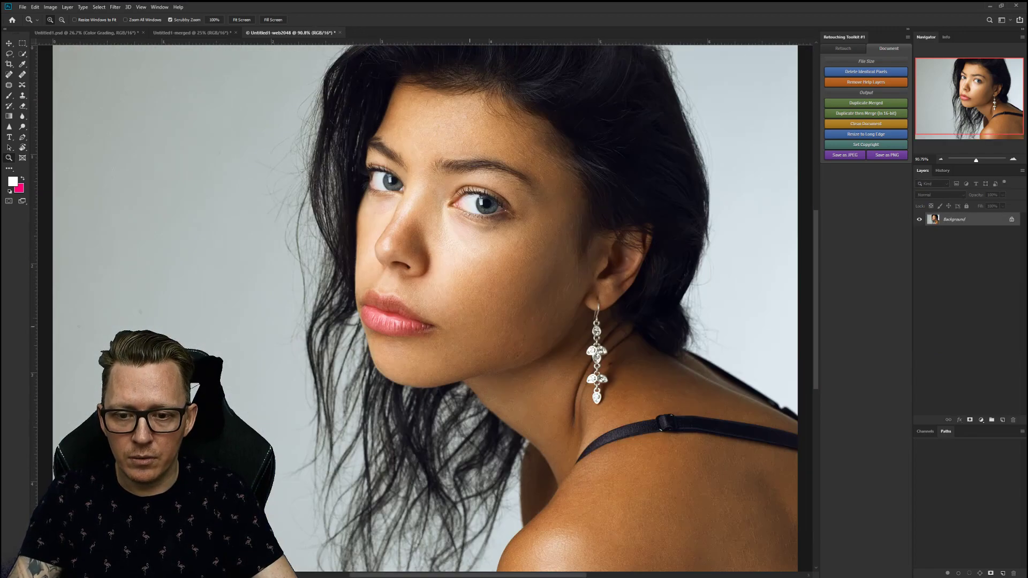
scroll(481, 335, down, 3)
drag(480, 236, 508, 368)
drag(510, 258, 516, 227)
mouse_move(460, 256)
mouse_down()
mouse_move(364, 270)
mouse_move(455, 277)
mouse_up()
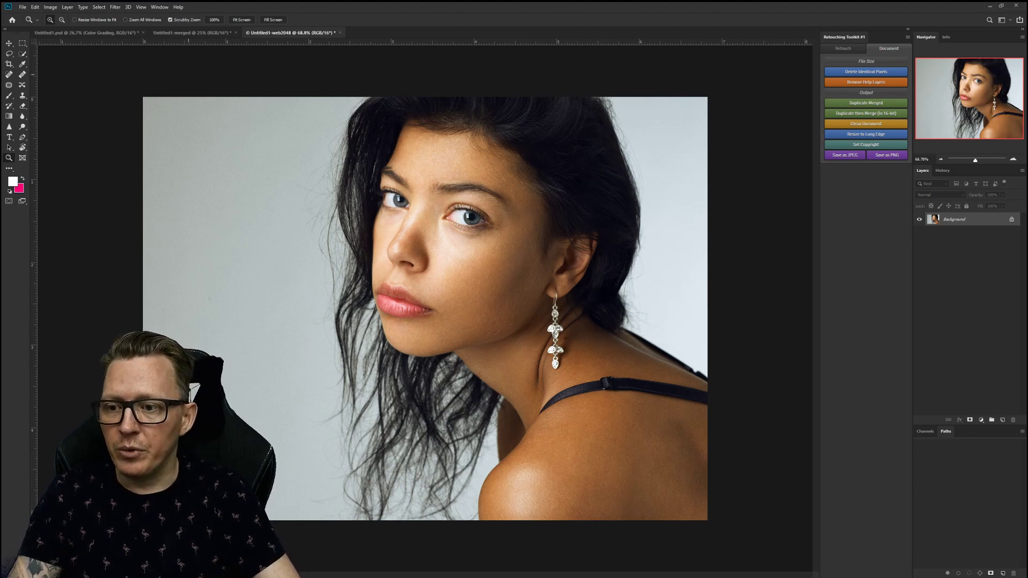
In Untitled1.psd, hide the retouch groups and make a merged copy resized to 2048 pixels.
key(ctrl+Tab)
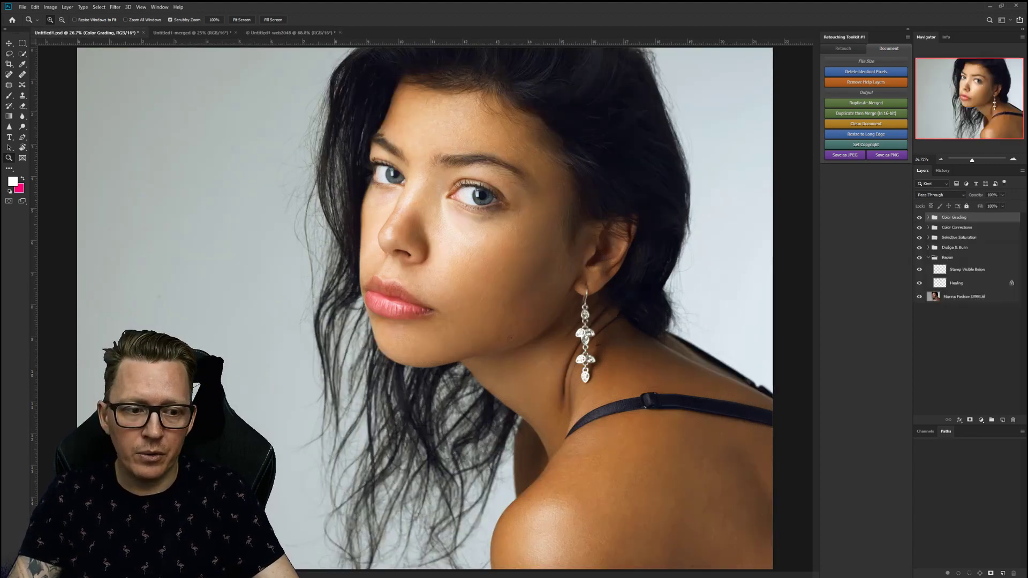
alt+click(919, 296)
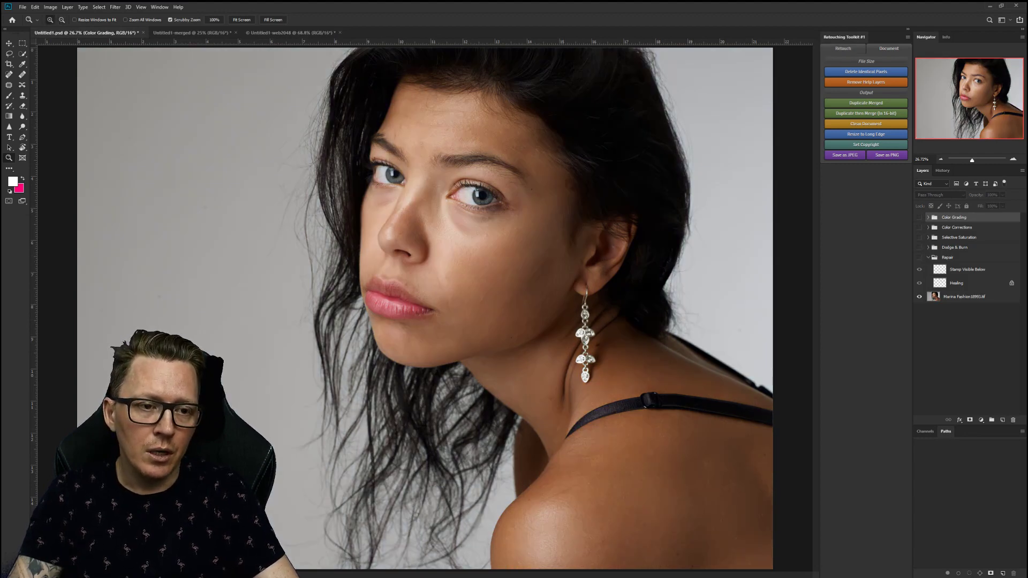
click(842, 48)
click(835, 59)
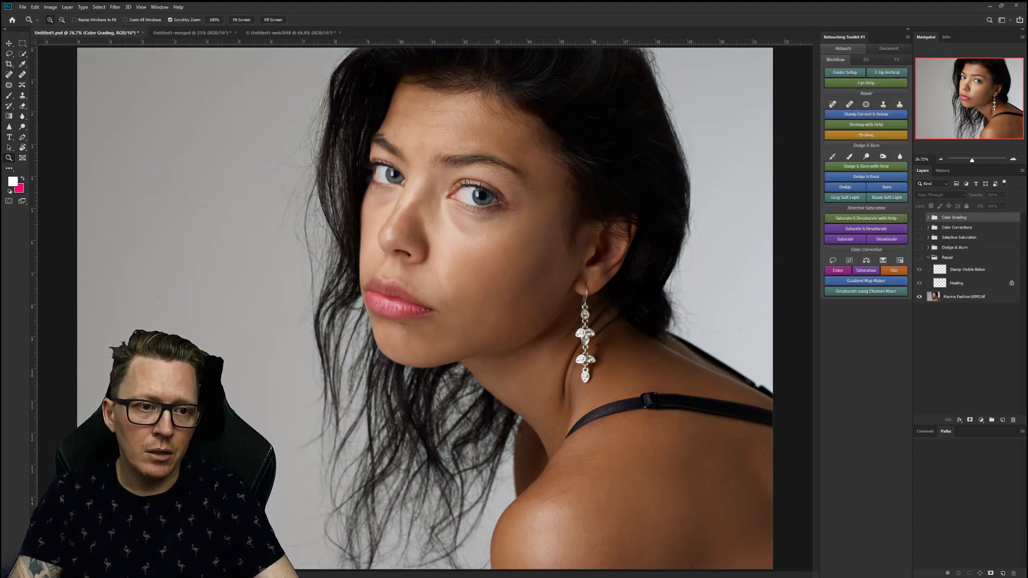
click(888, 48)
click(866, 102)
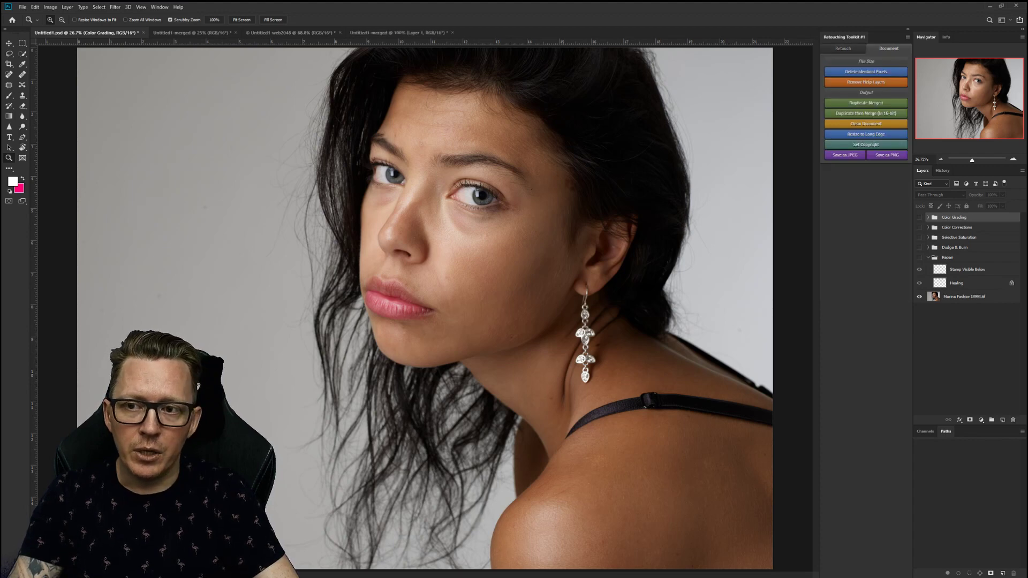
click(866, 133)
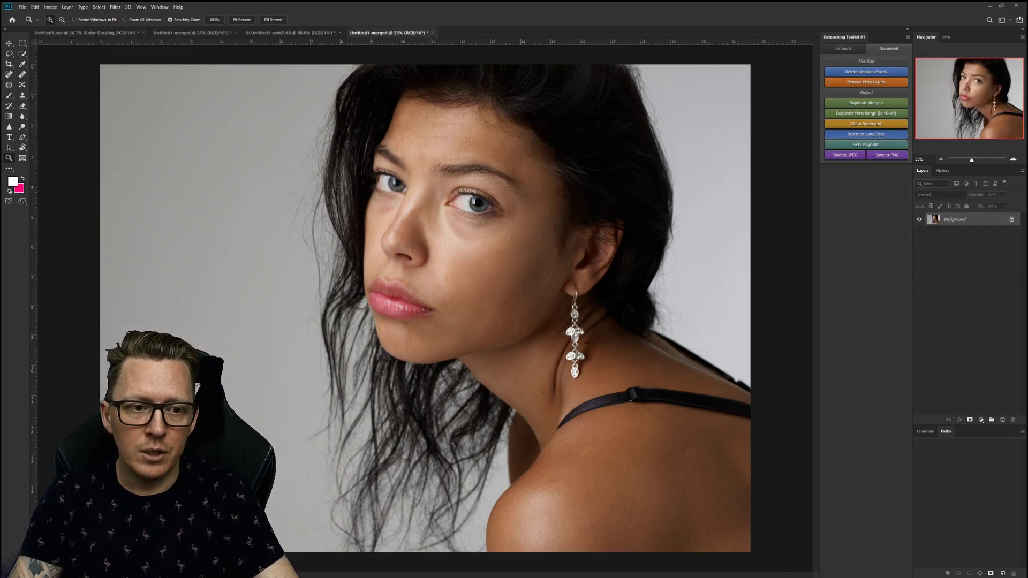
key(Return)
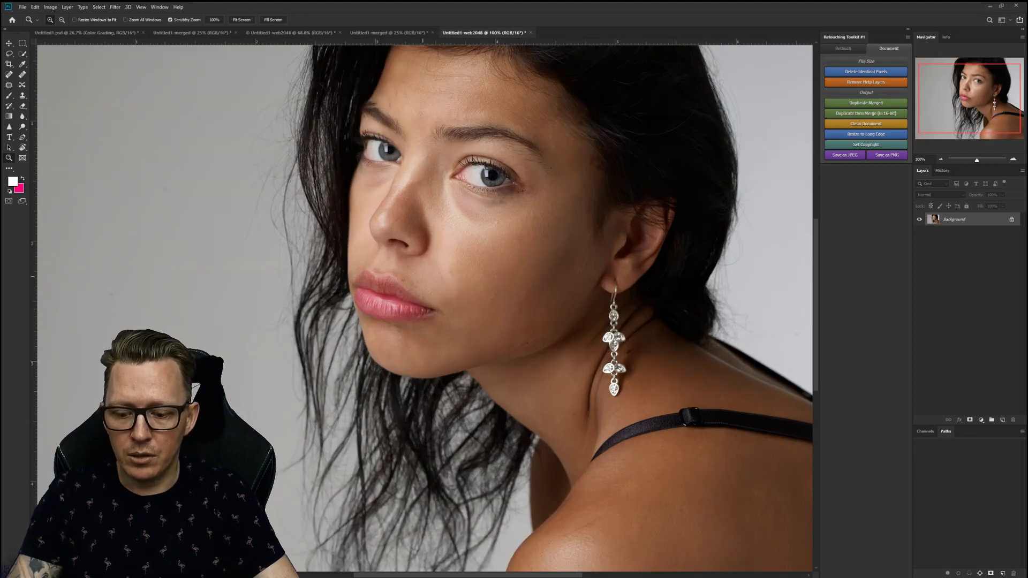
Paste the less-graded portrait into the web2048 copy as Layer 1.
click(389, 32)
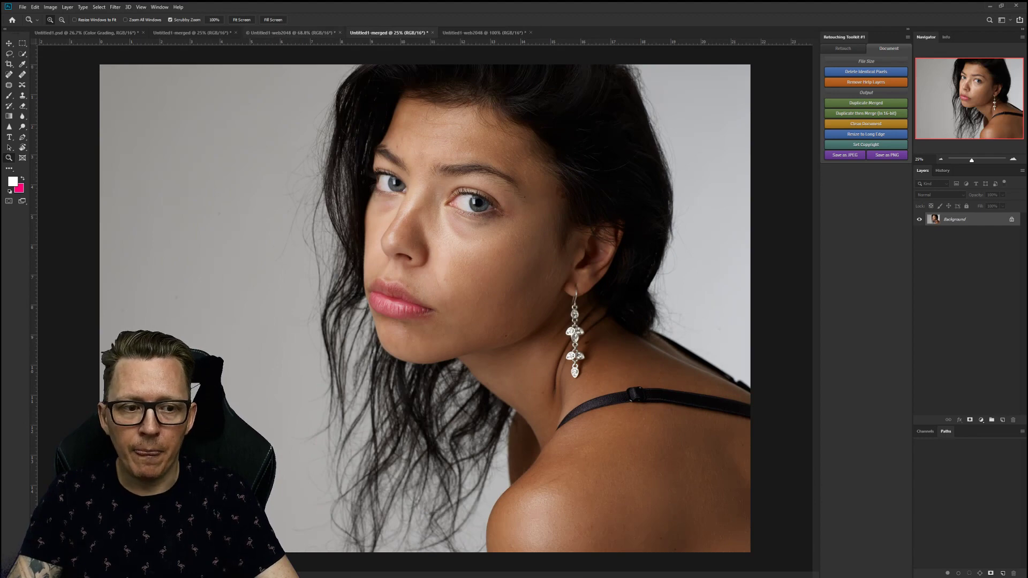
click(291, 33)
key(ctrl+v)
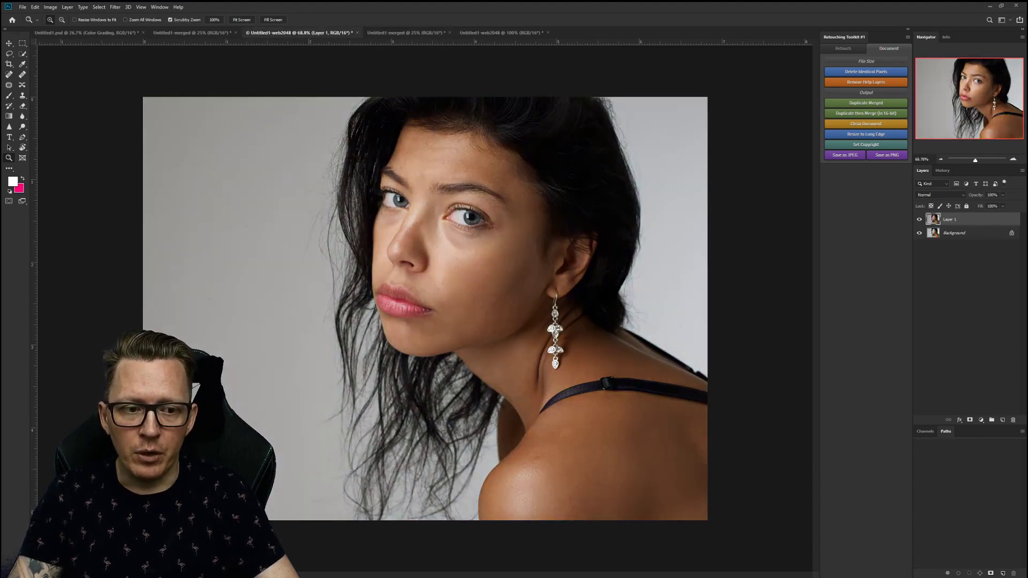
Toggle Layer 1's visibility repeatedly to compare graded and less-graded, leaving it hidden.
key(ctrl+comma)
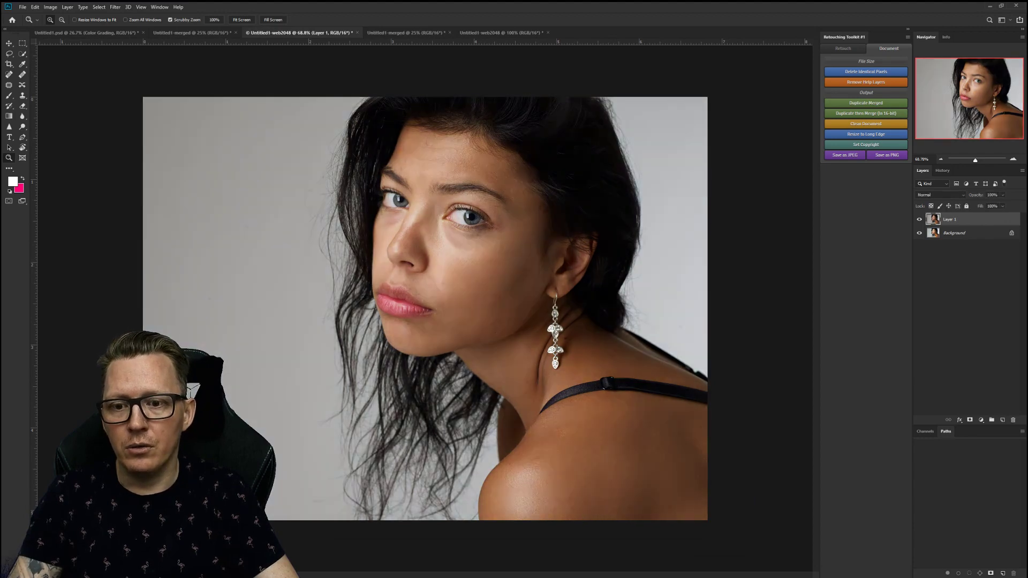
key(ctrl+comma)
key(ctrl+comma)
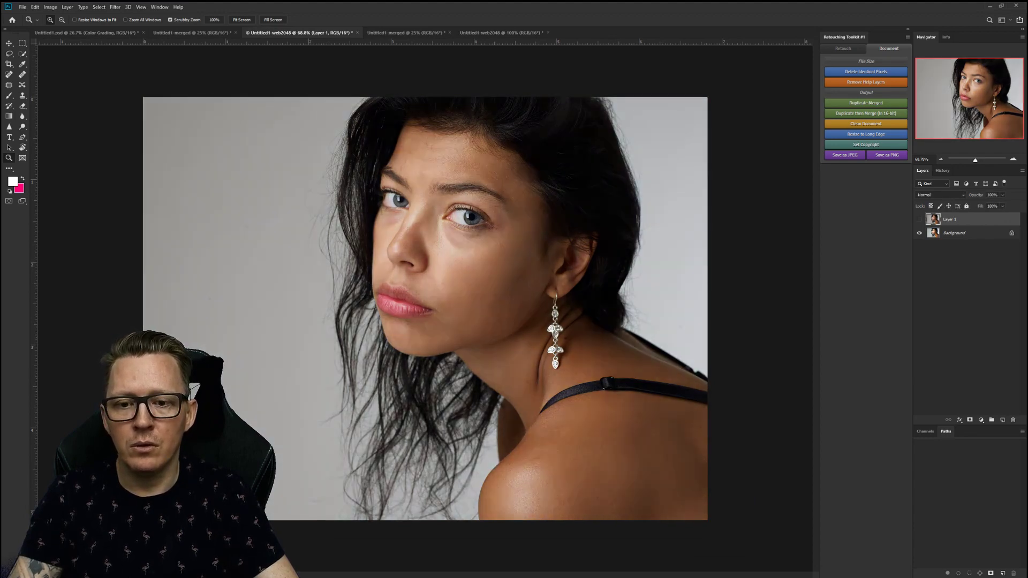
key(ctrl+comma)
key(ctrl+comma)
key(ctrl+comma)
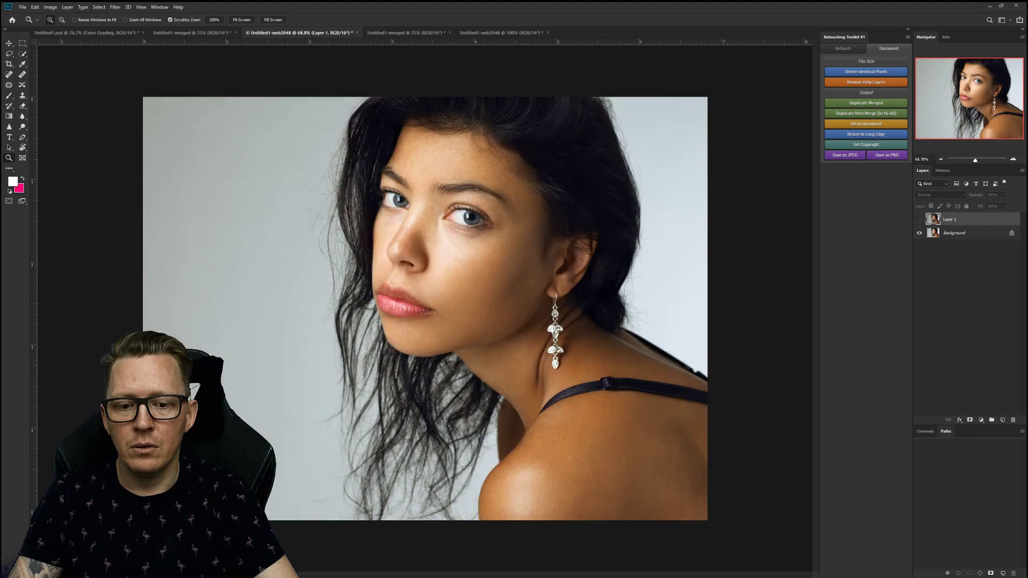
key(ctrl+comma)
key(ctrl+comma)
key(ctrl+comma)
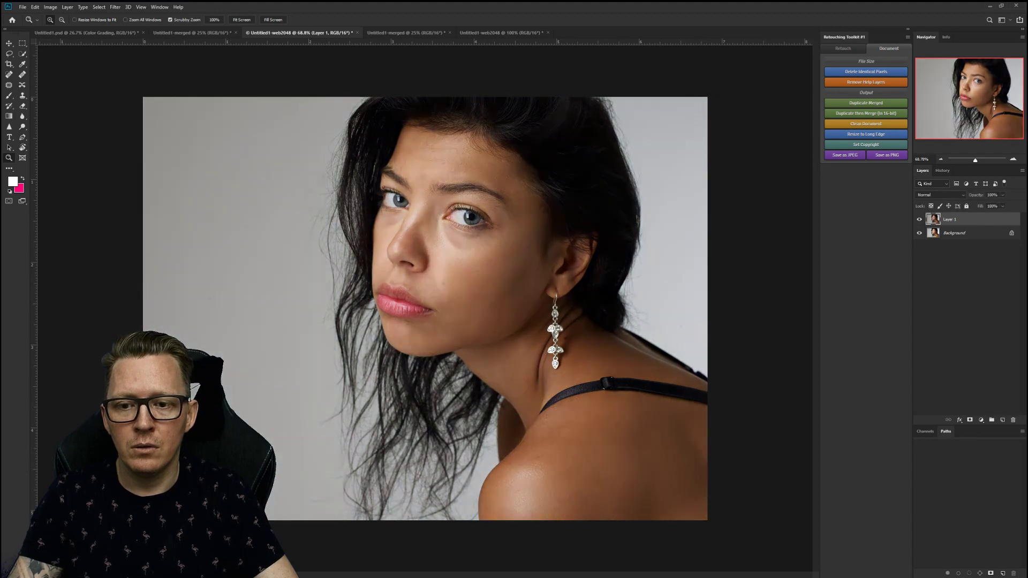
key(ctrl+comma)
key(ctrl+comma)
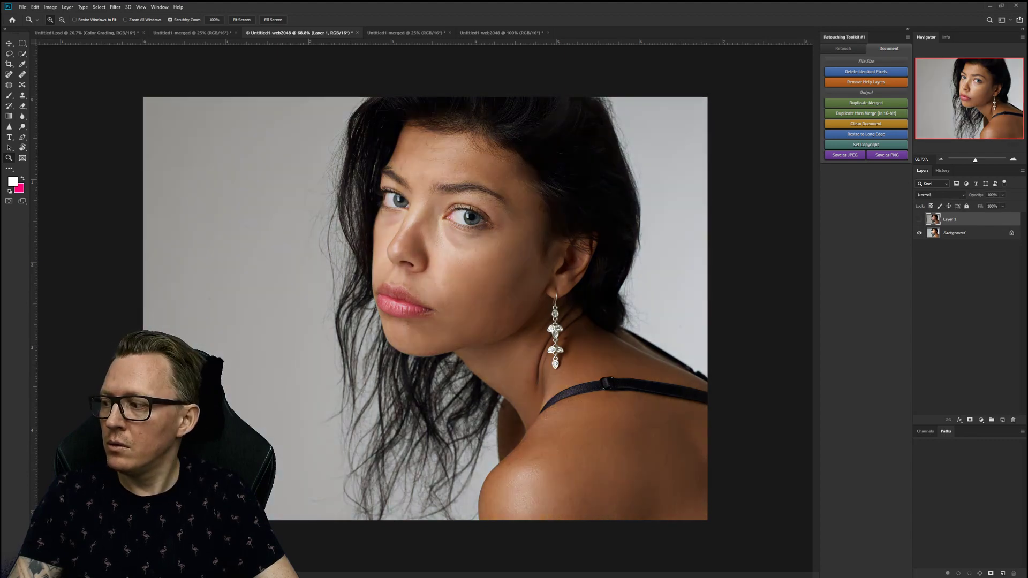
key(ctrl+comma)
key(ctrl+comma)
key(ctrl+comma)
key(ctrl+comma)
key(ctrl+comma)
key(ctrl+comma)
key(ctrl+comma)
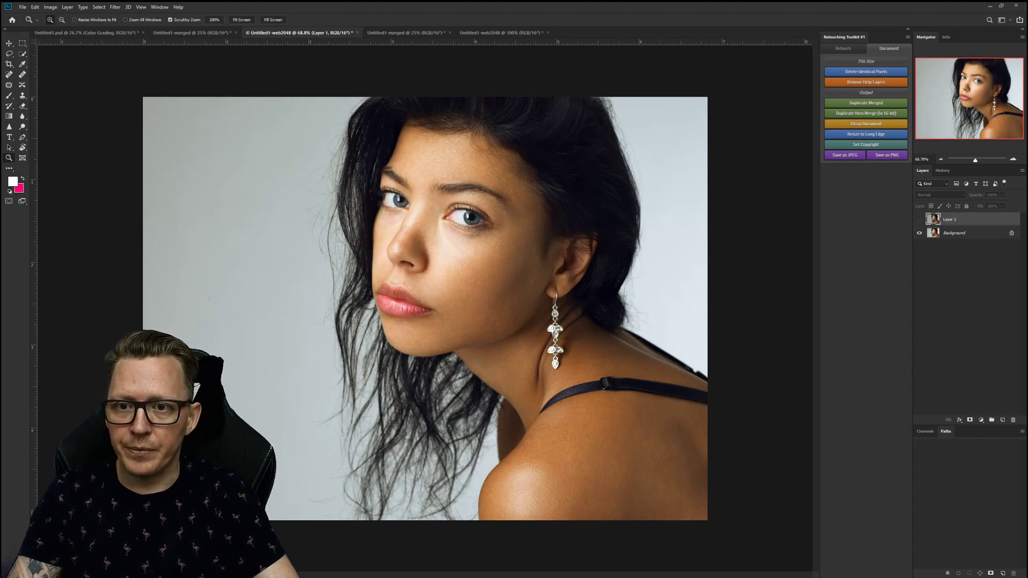
Close Untitled1-merged and Untitled1-web2048 @ 100% without saving their changes.
click(450, 33)
click(511, 213)
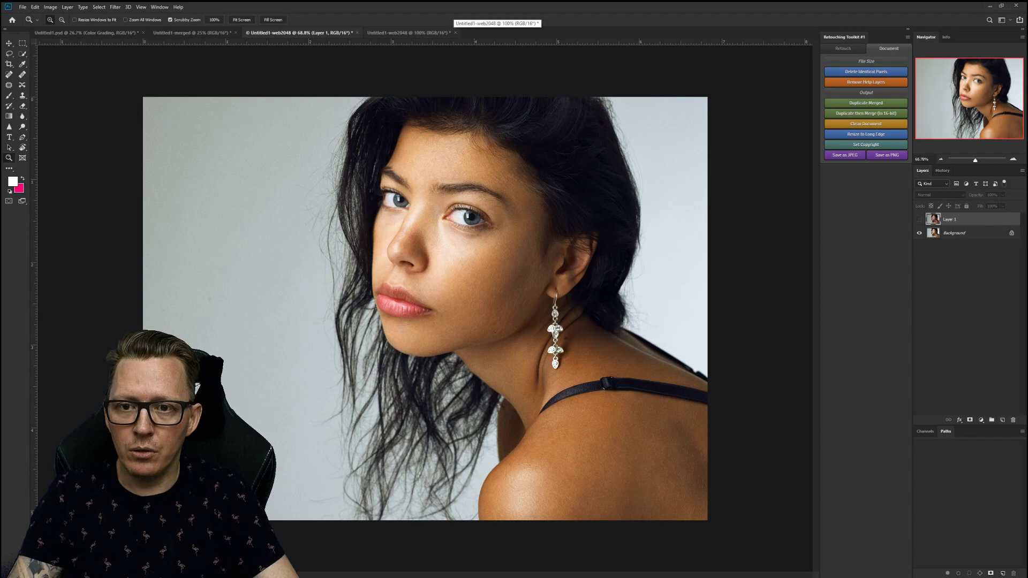
click(456, 33)
click(510, 213)
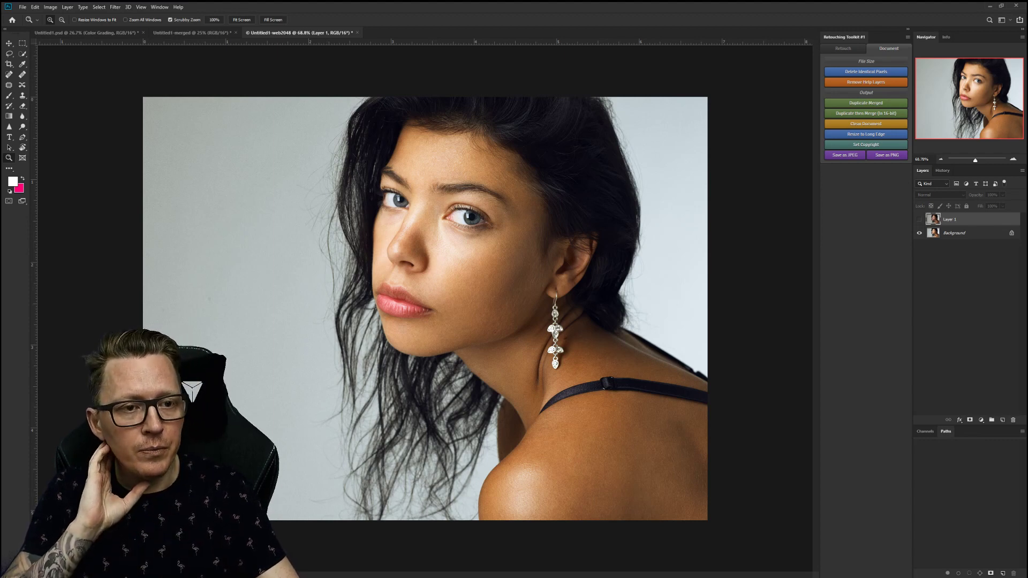
click(842, 48)
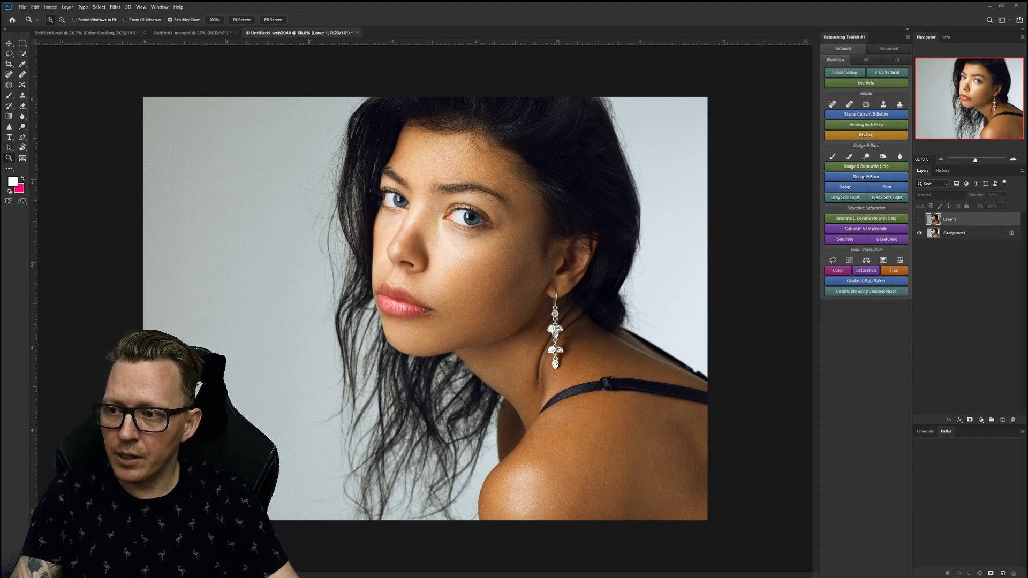
Place a text layer at the top-left, replacing the placeholder with 'youtube.com/c/retouchingtools'.
key(t)
click(159, 134)
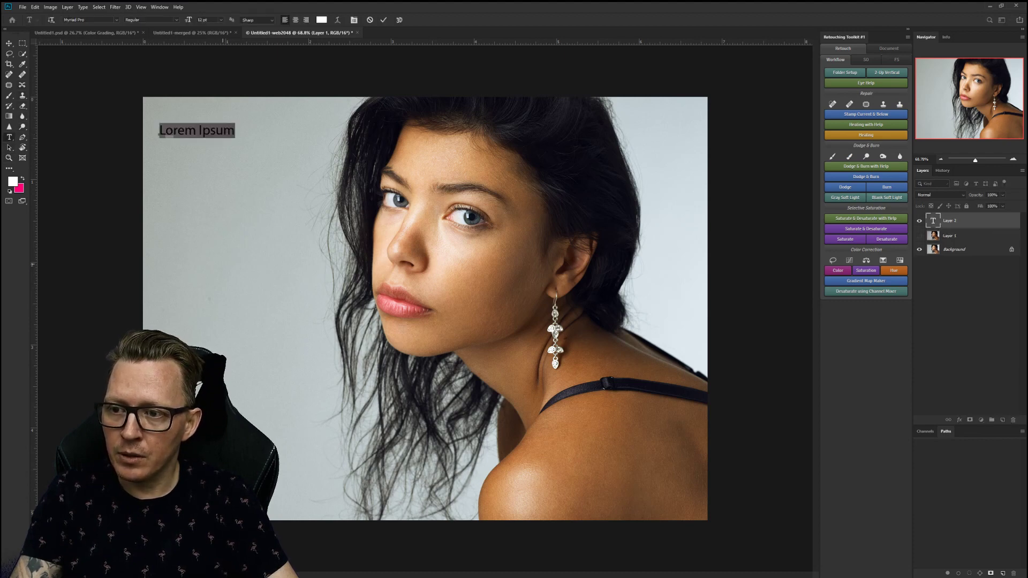
double_click(933, 221)
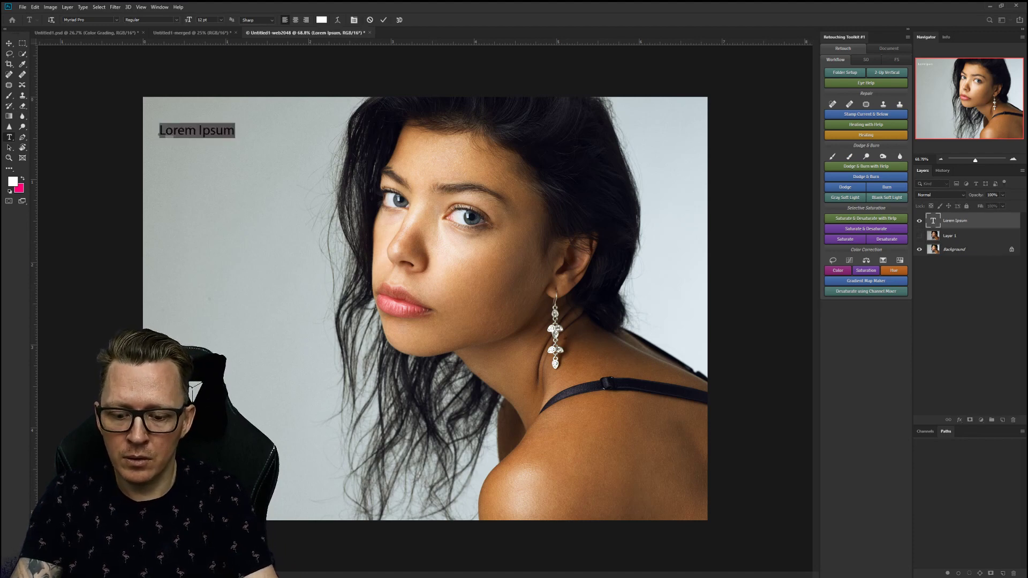
text(youtube.com/c/retouc)
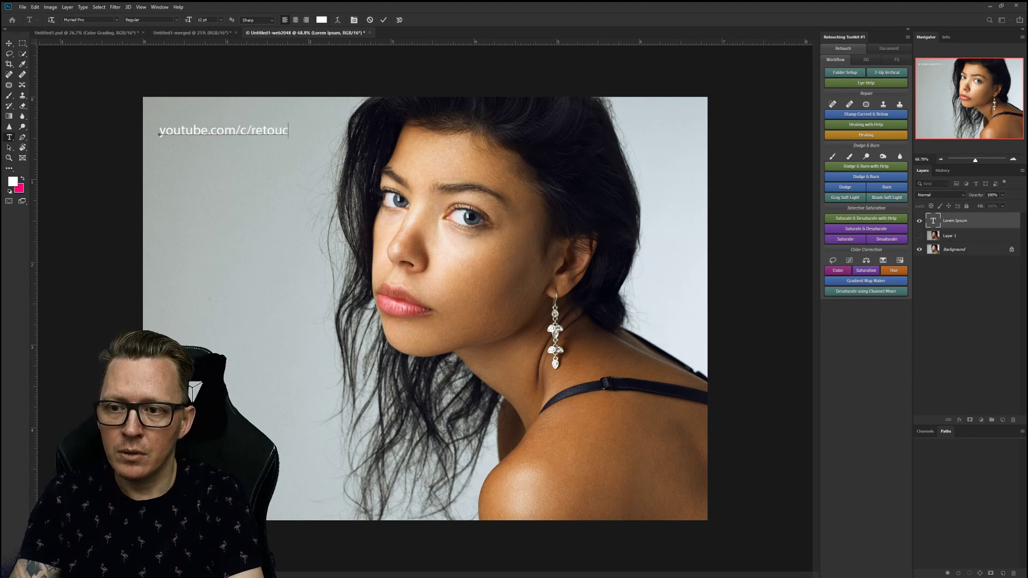
text(hingtools)
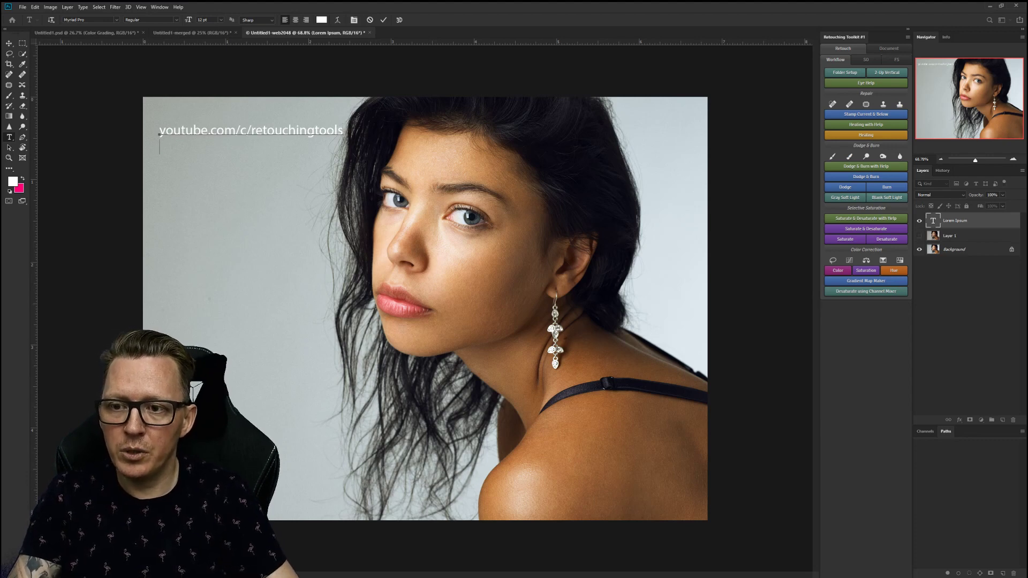
key(Return)
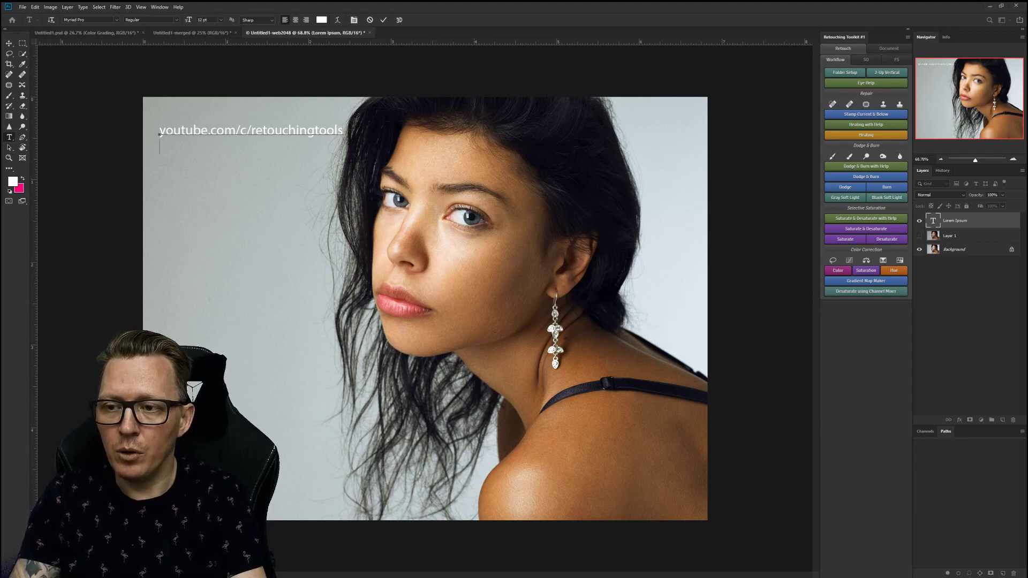
Add the retouchingtoolkit.com, social handle and 'Retouching Toolkit user group' lines, inserting a 'Retouching Toolkit' line.
text(reto)
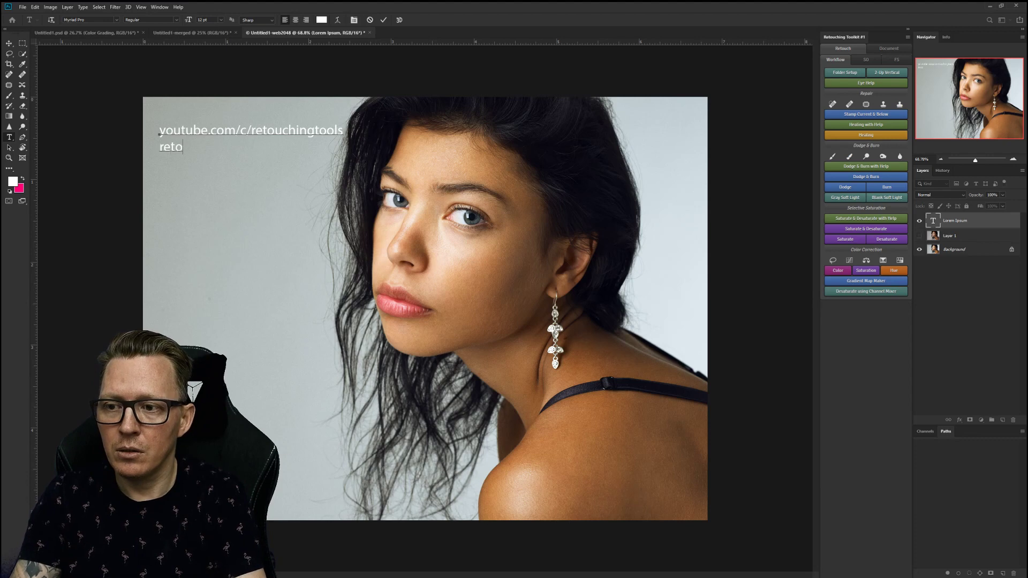
text(uchingtoolkit.com )
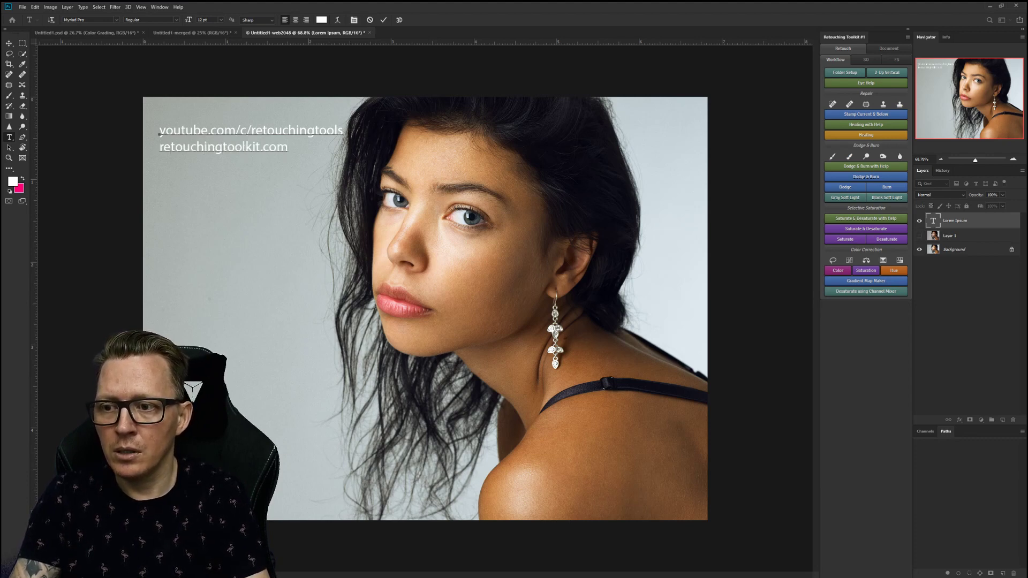
text(@retouchingtools)
key(BackSpace)
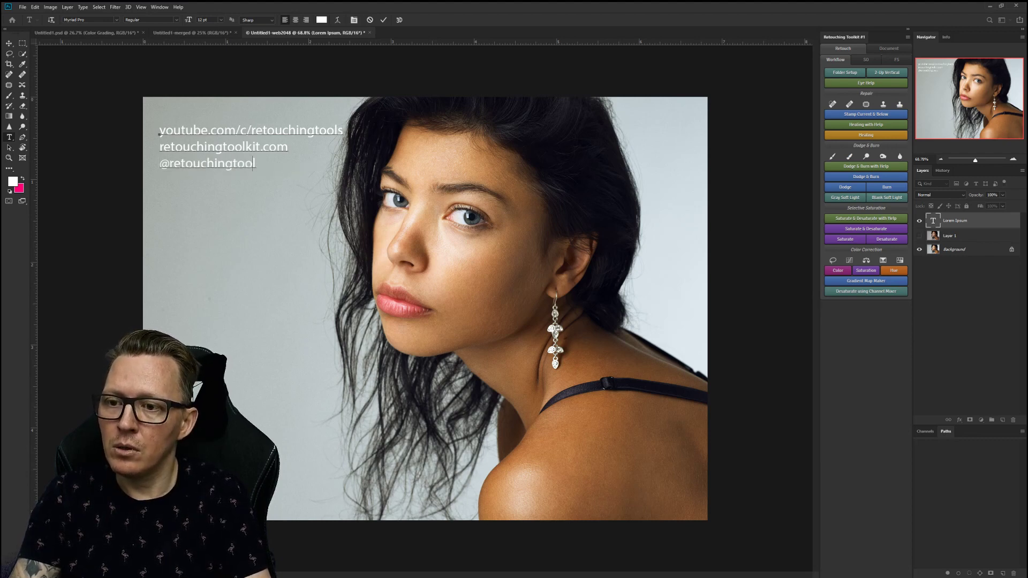
text(kis)
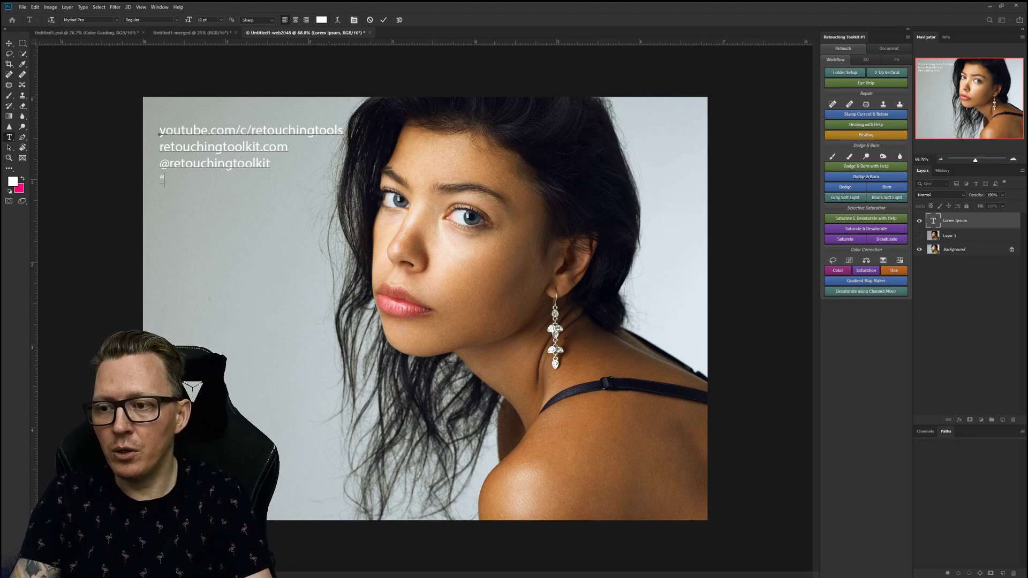
text(Retou)
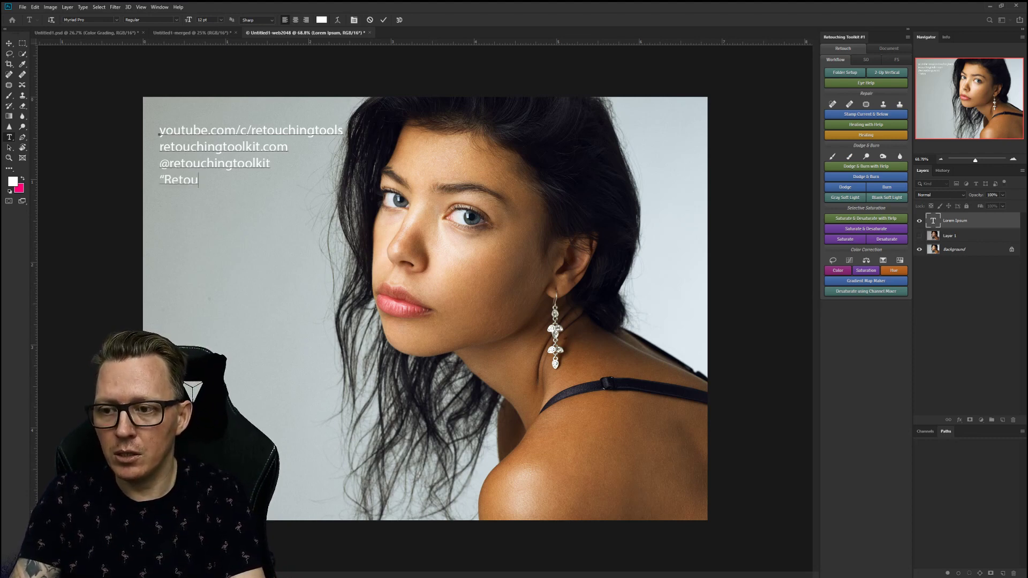
text(ching Tool)
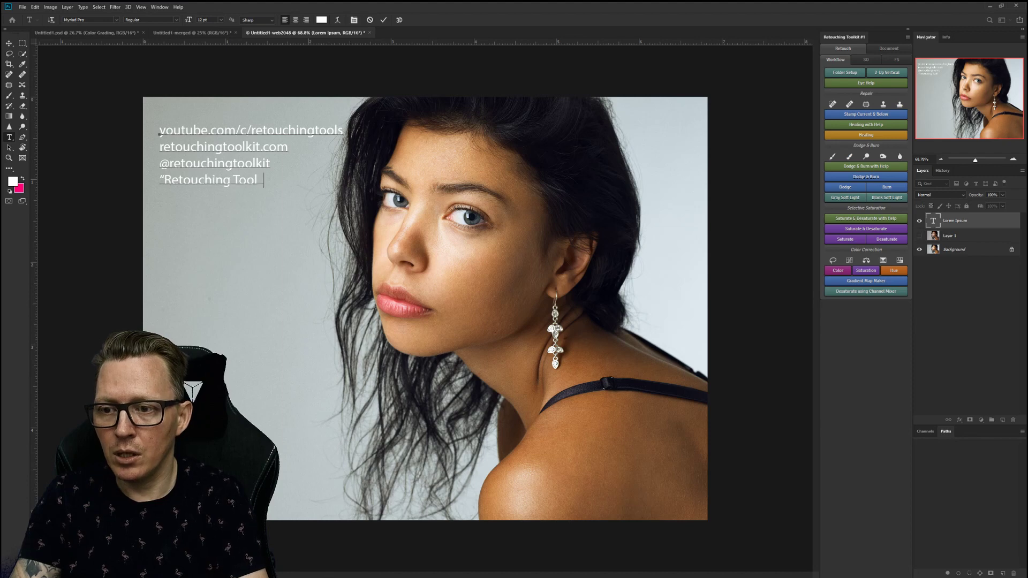
text(kit user group")
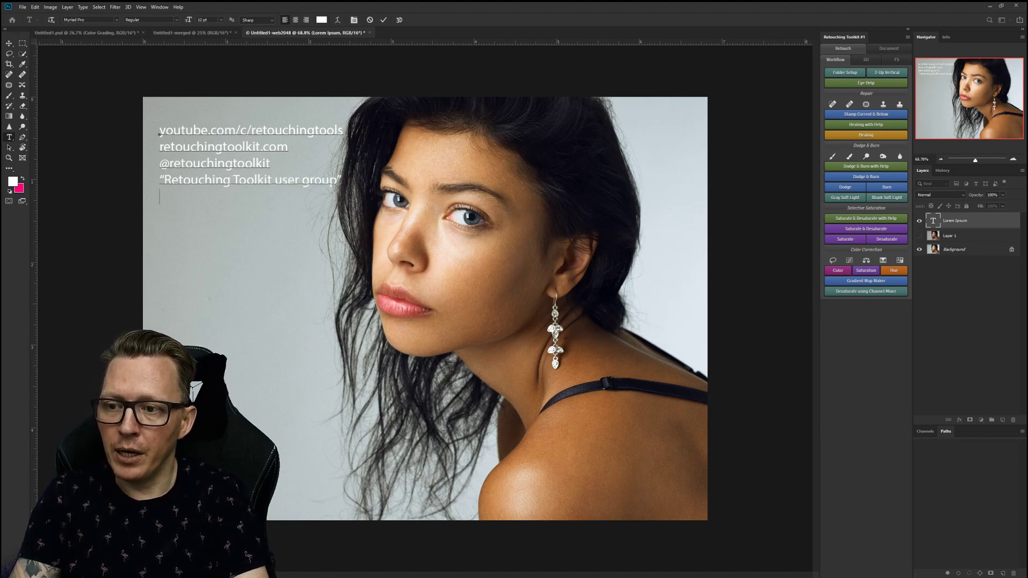
key(Up)
key(Return)
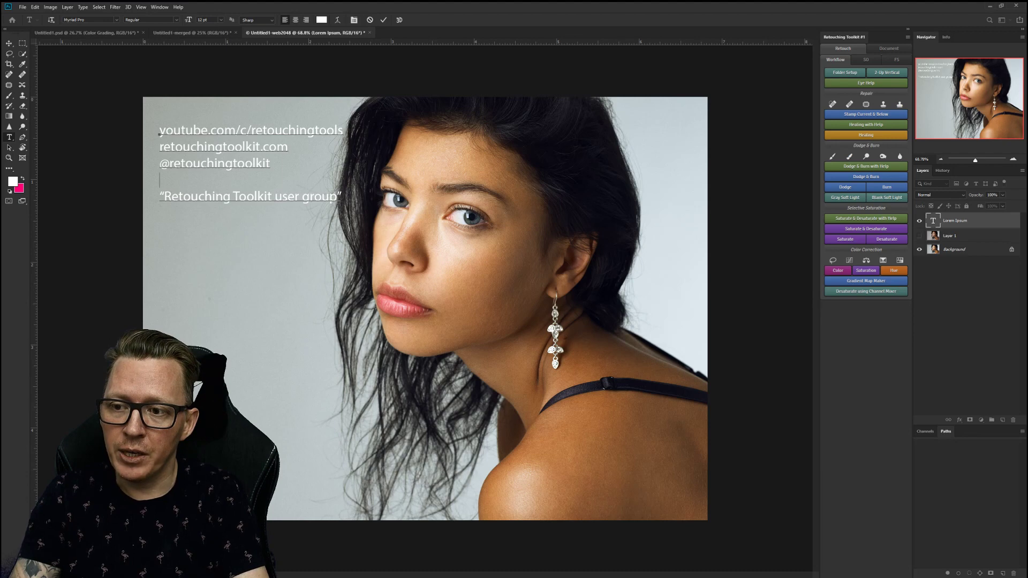
text(Retouchin)
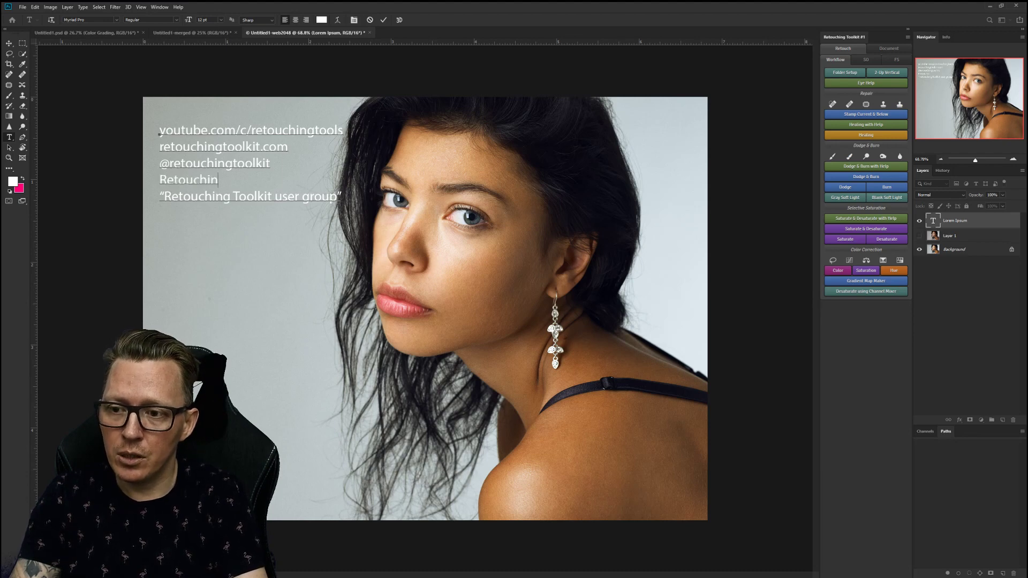
text(g Toolkit)
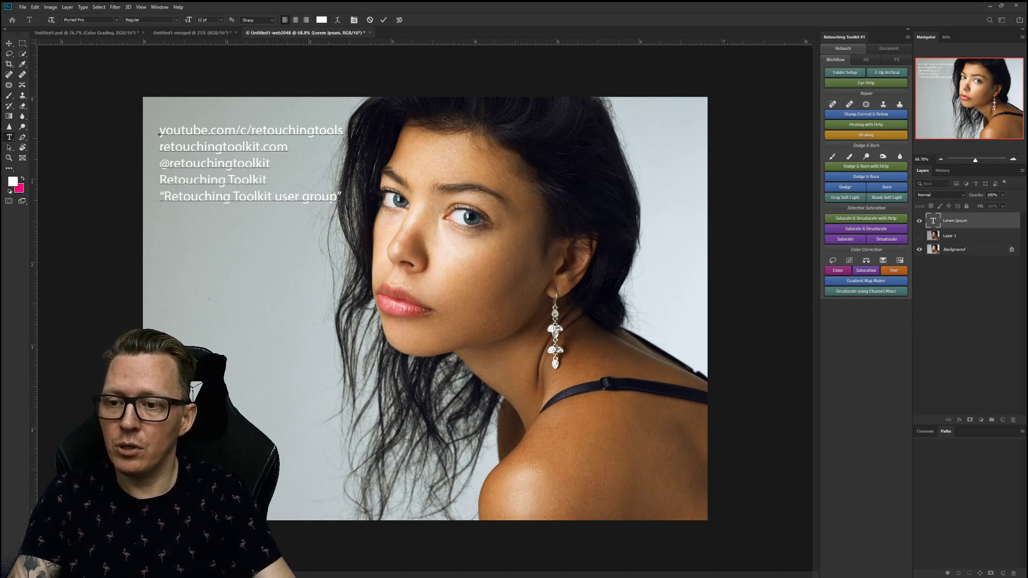